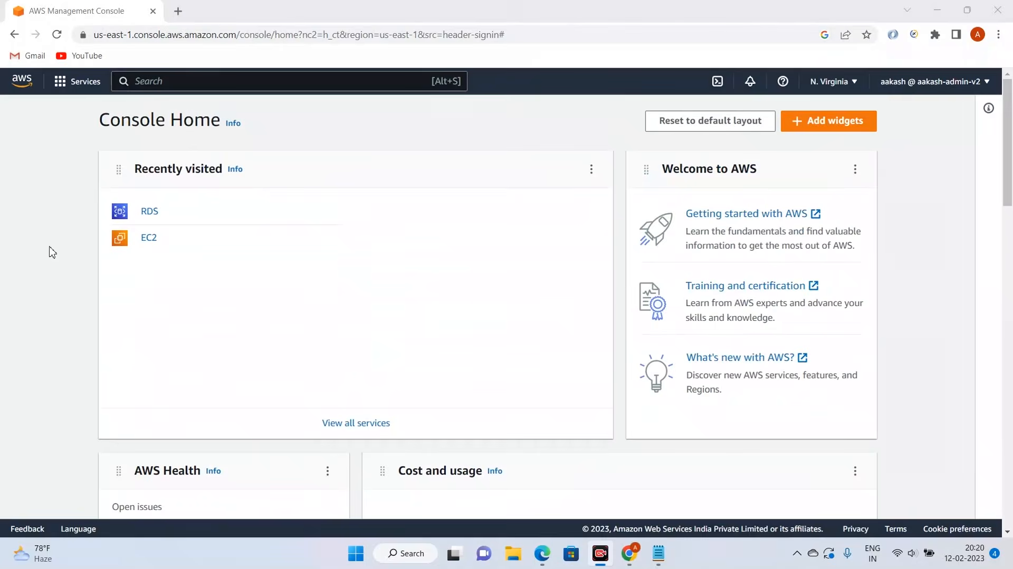
click(943, 84)
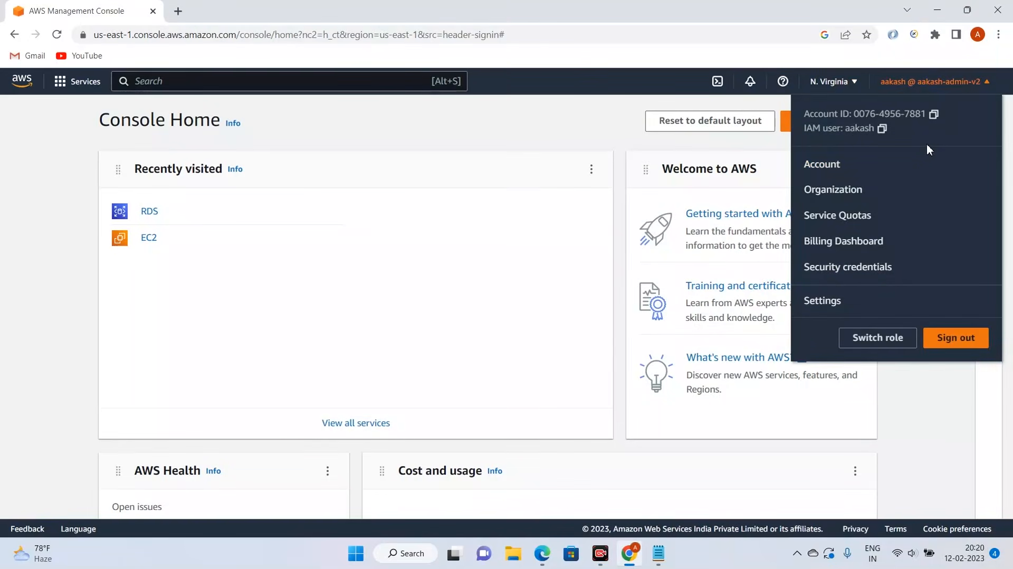
click(929, 405)
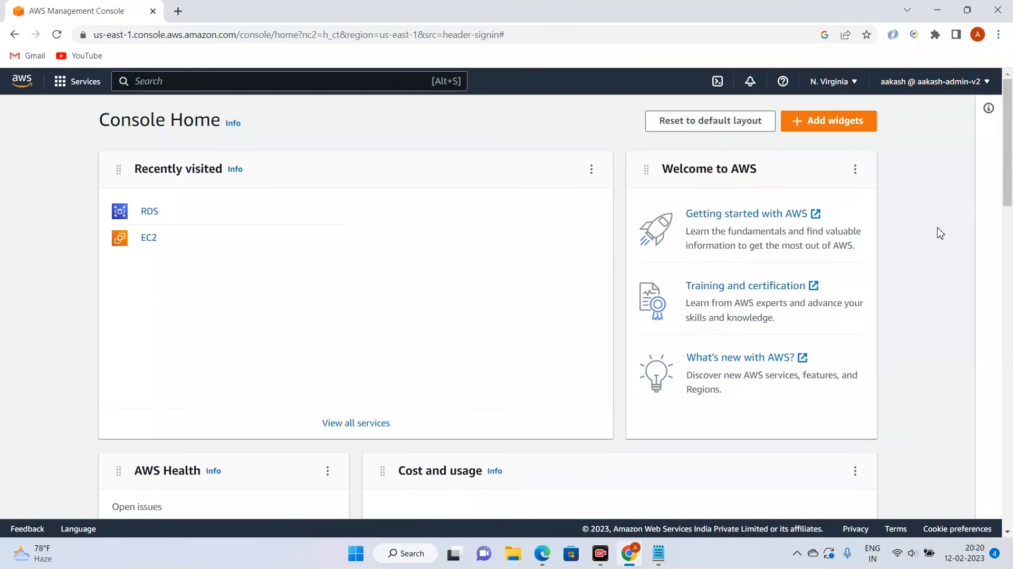
scroll(915, 243, down, 5)
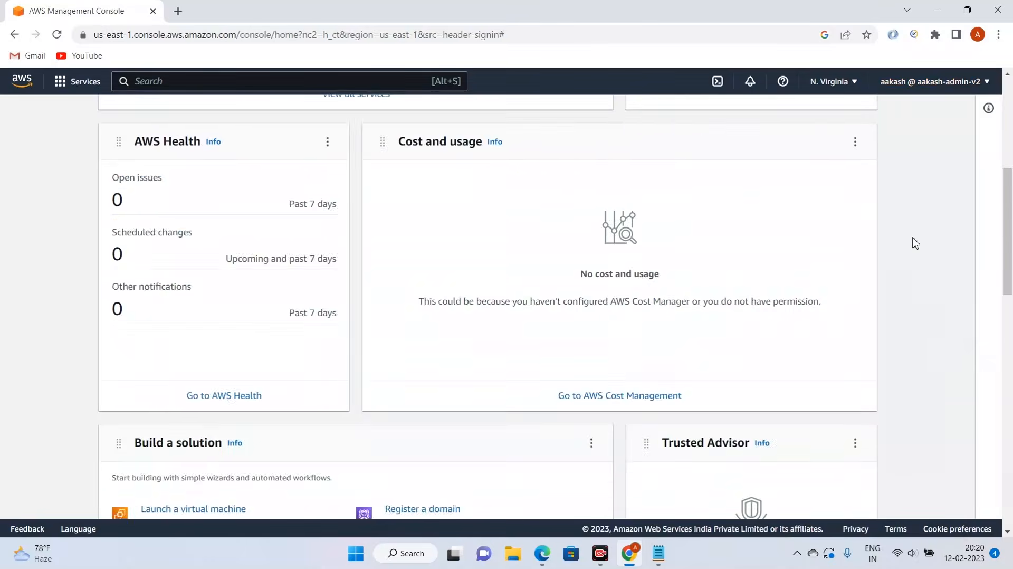
scroll(915, 242, up, 5)
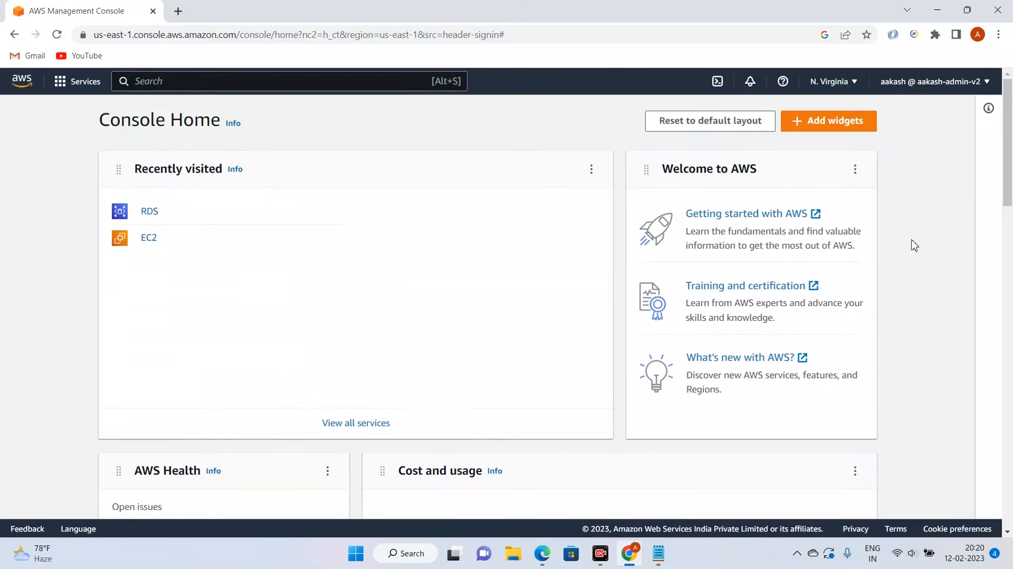
Step: Search the AWS services for ec2 and open the EC2 service dashboard
click(71, 80)
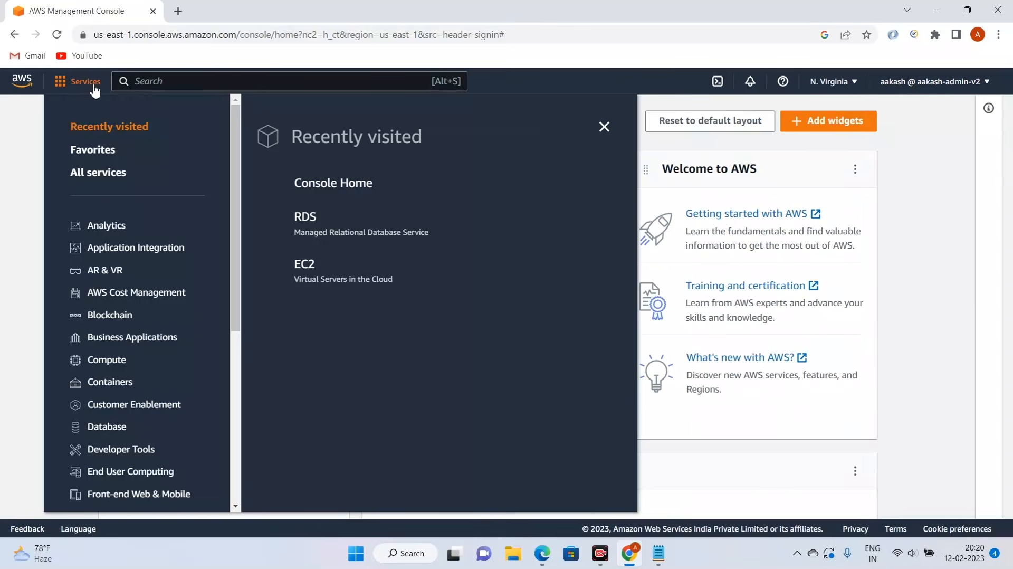
click(149, 82)
text(ec2)
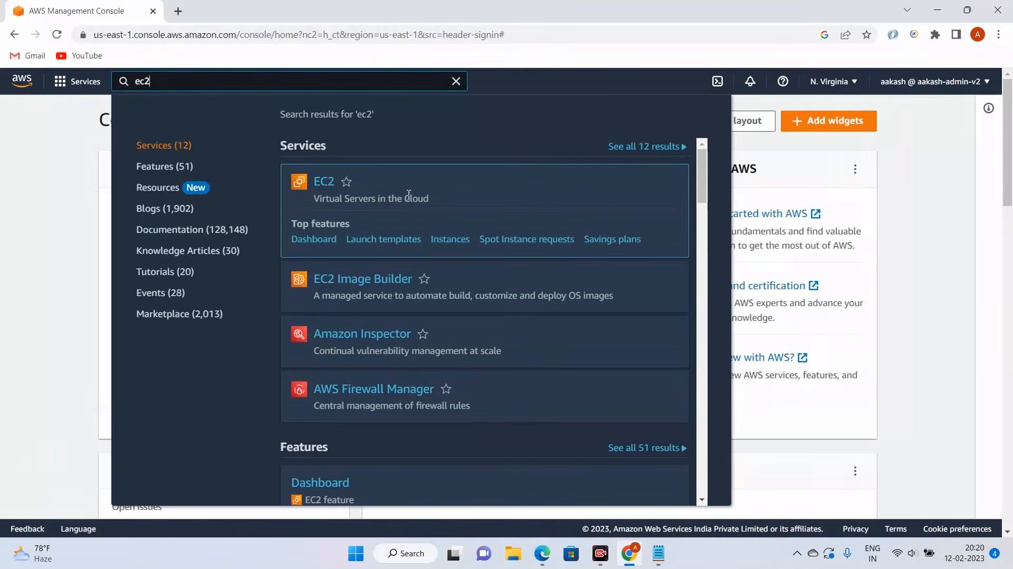
click(324, 183)
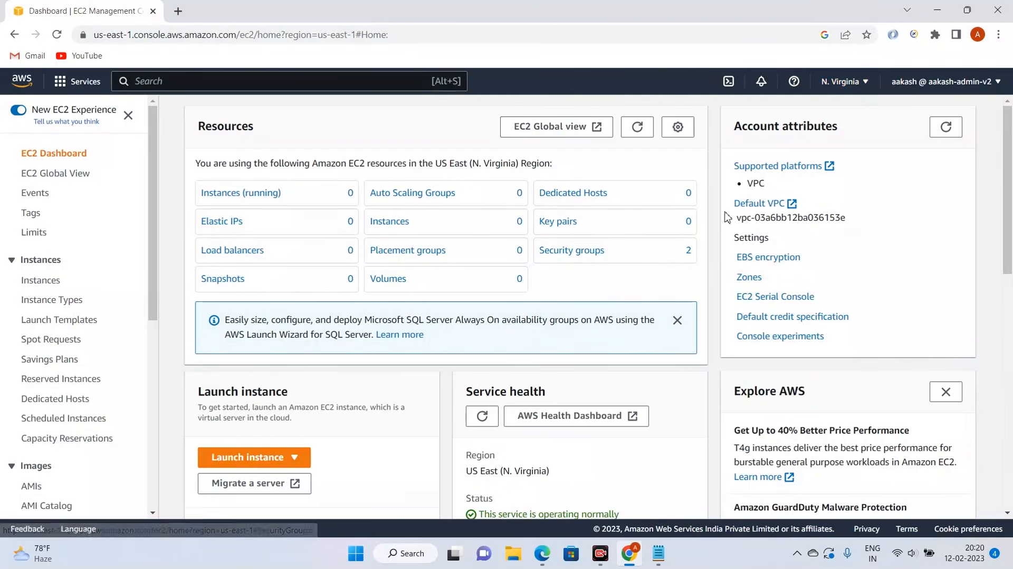
Step: Start launching a new instance from the EC2 dashboard
scroll(719, 226, down, 6)
scroll(720, 228, up, 6)
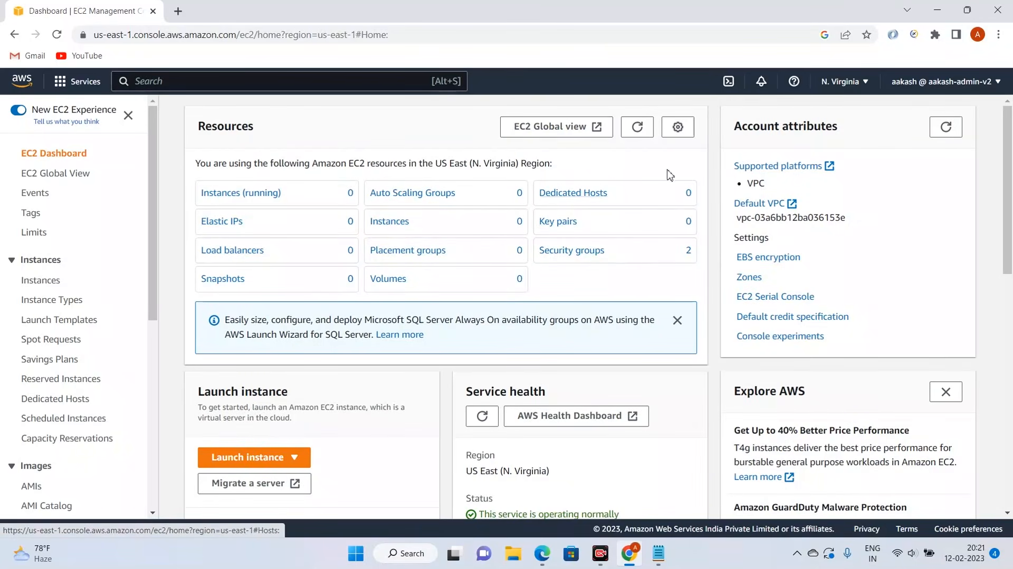
scroll(735, 240, down, 3)
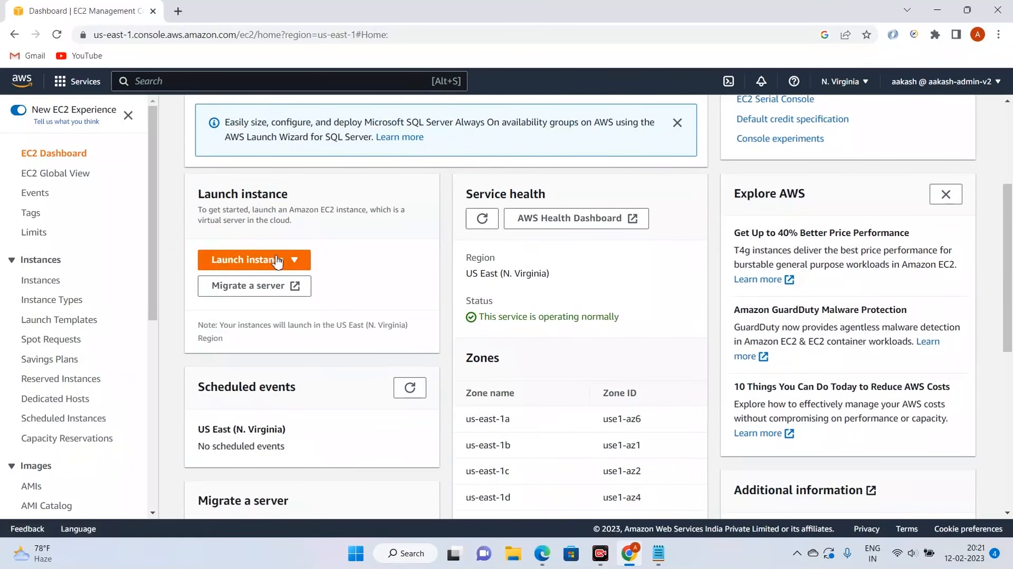
click(277, 260)
click(255, 281)
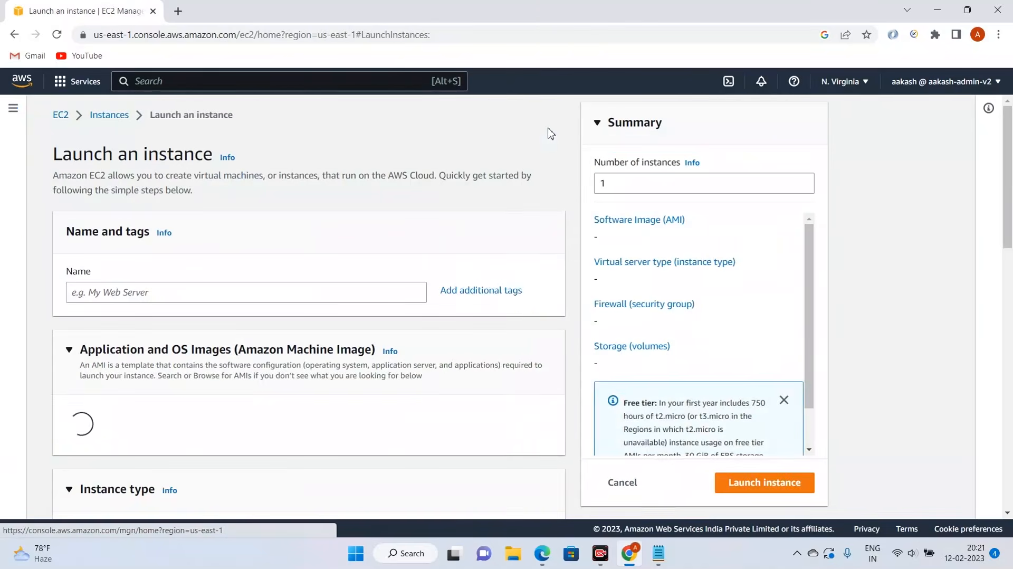
Step: Name the new instance MyFirstWebServer
scroll(320, 268, down, 3)
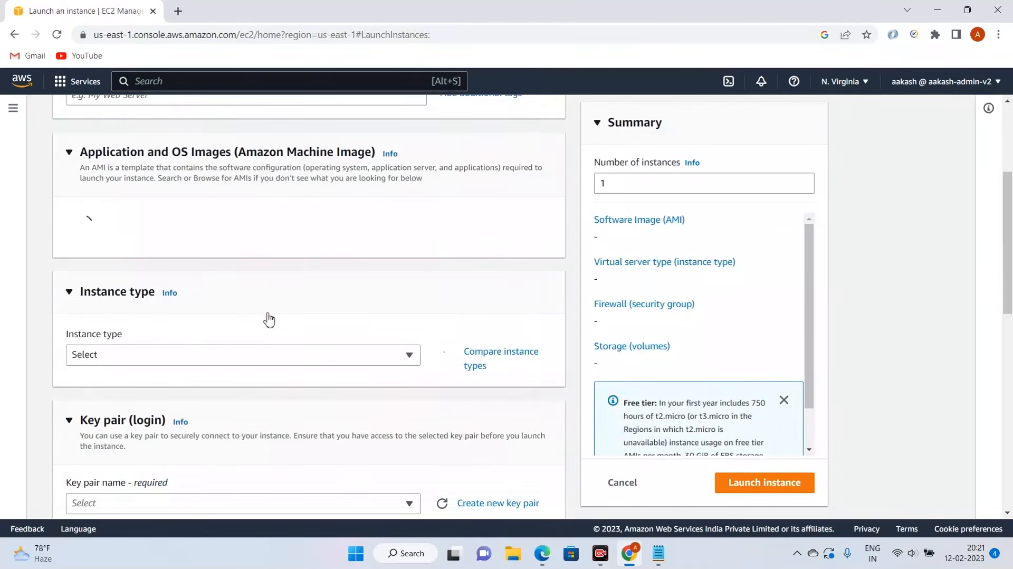
scroll(267, 319, up, 3)
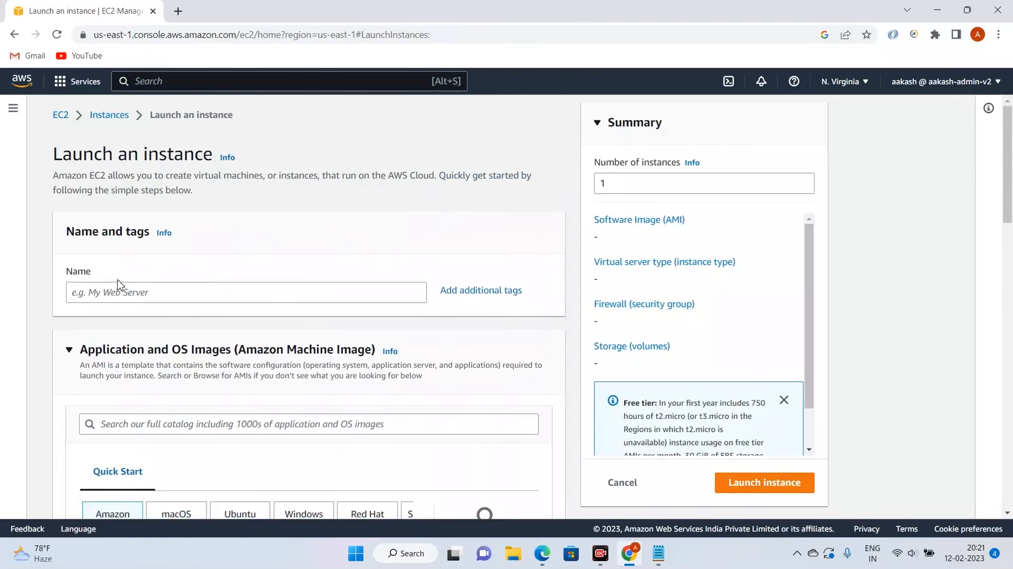
click(140, 291)
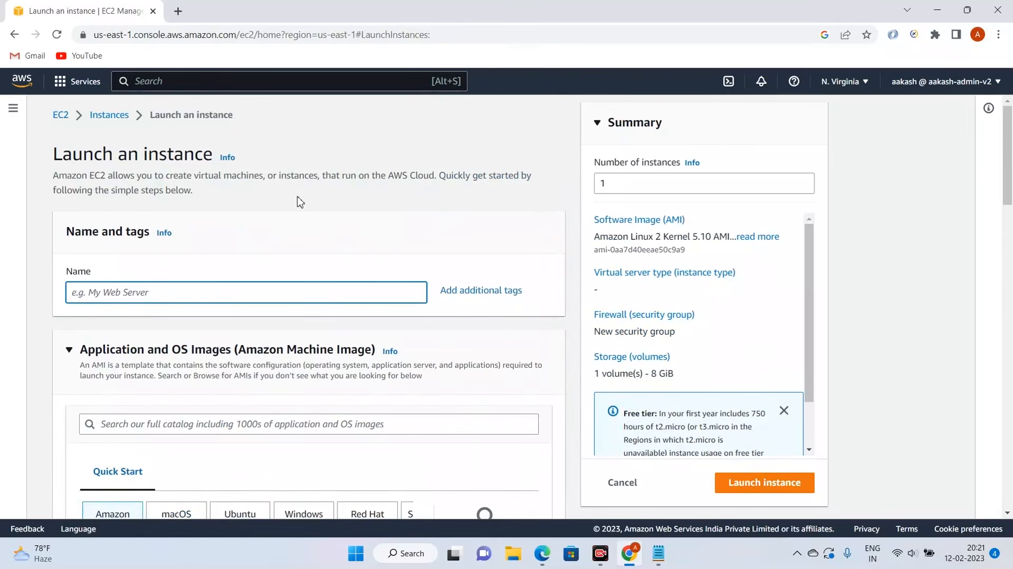
text(MyFirstWebServer)
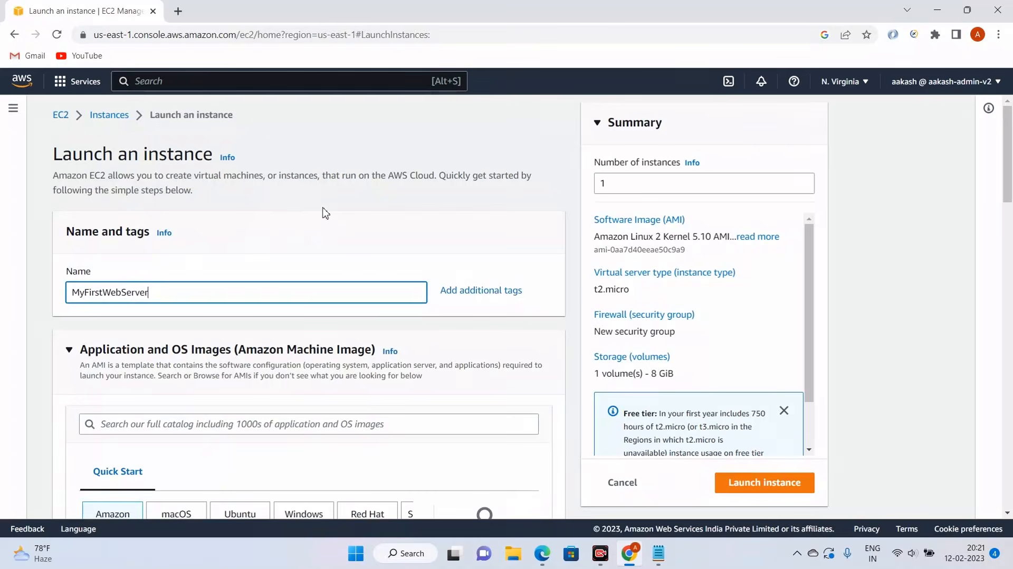
click(325, 213)
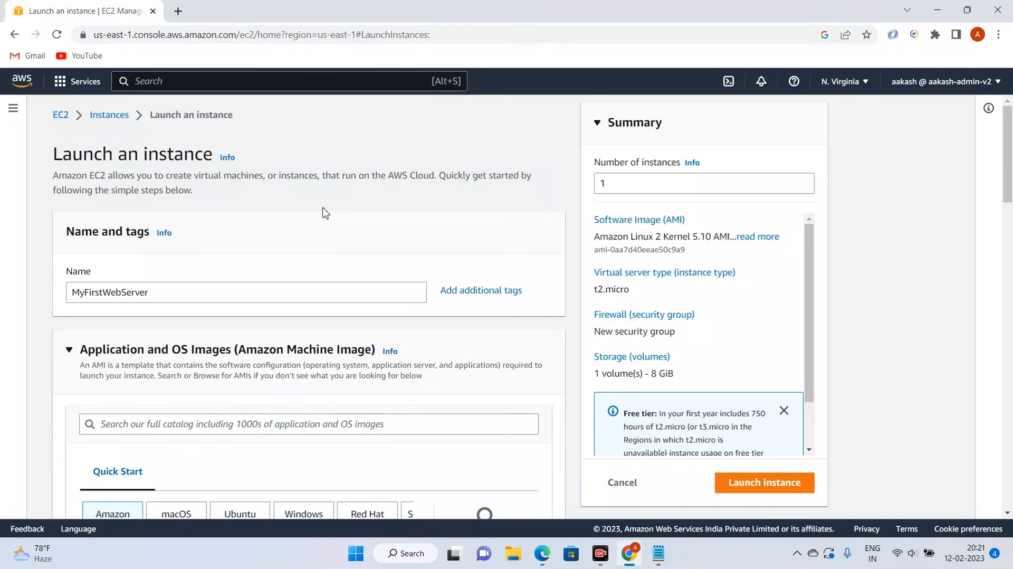
Step: Examine the Quick Start operating system images and the list of available Amazon Linux machine images
scroll(336, 212, down, 3)
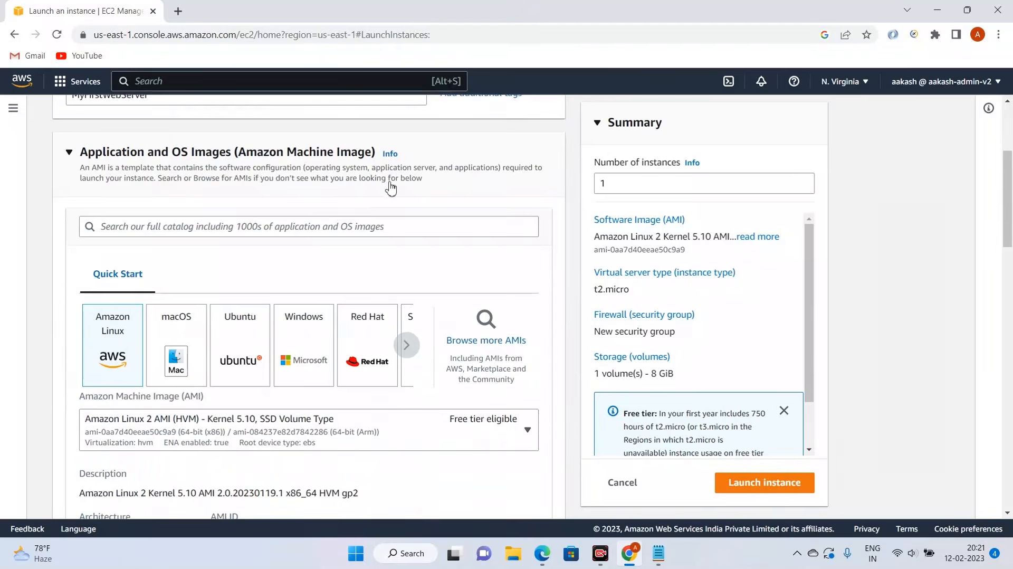
scroll(390, 190, down, 2)
scroll(417, 241, up, 2)
scroll(328, 304, down, 3)
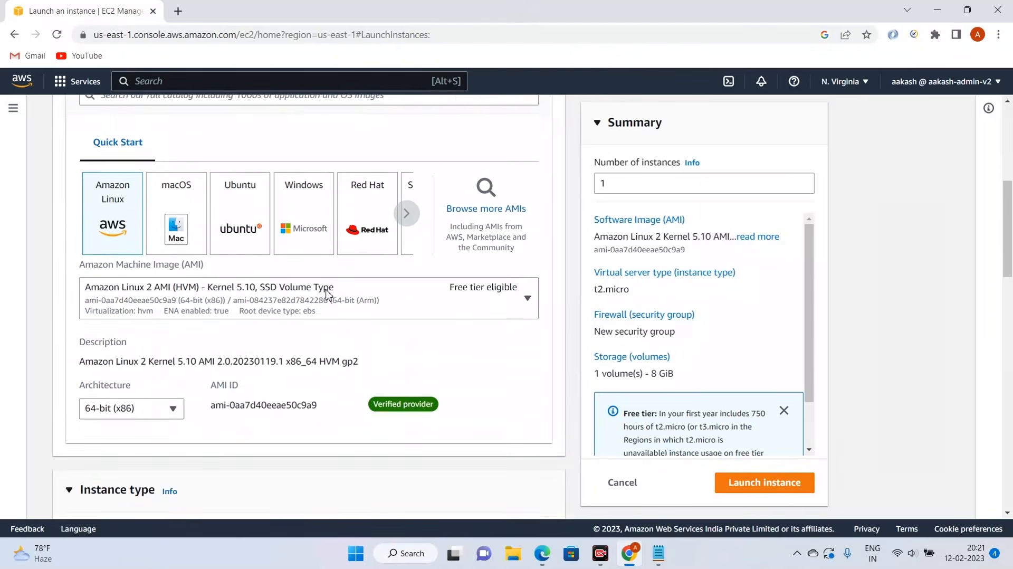
scroll(332, 295, up, 2)
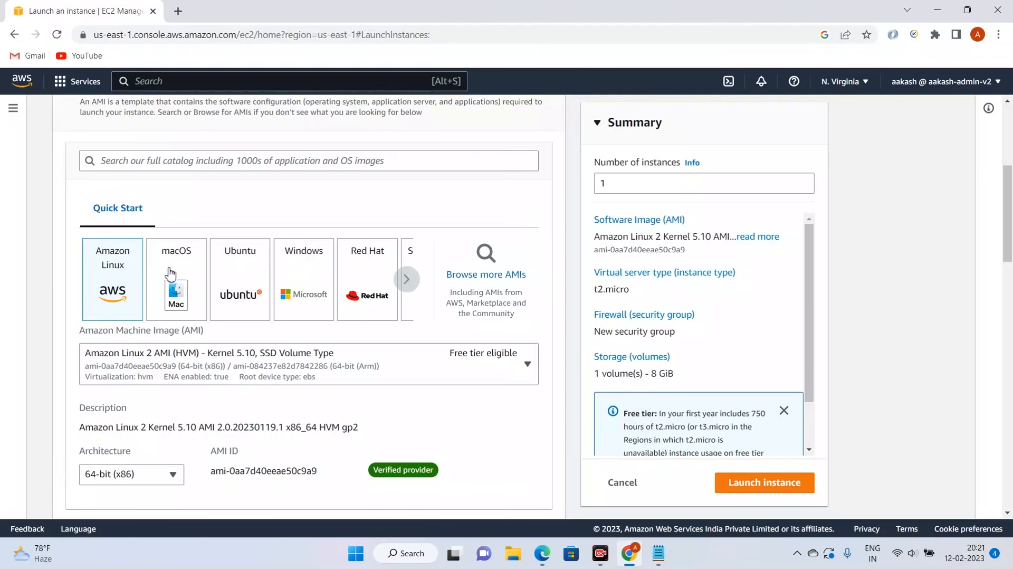
click(405, 279)
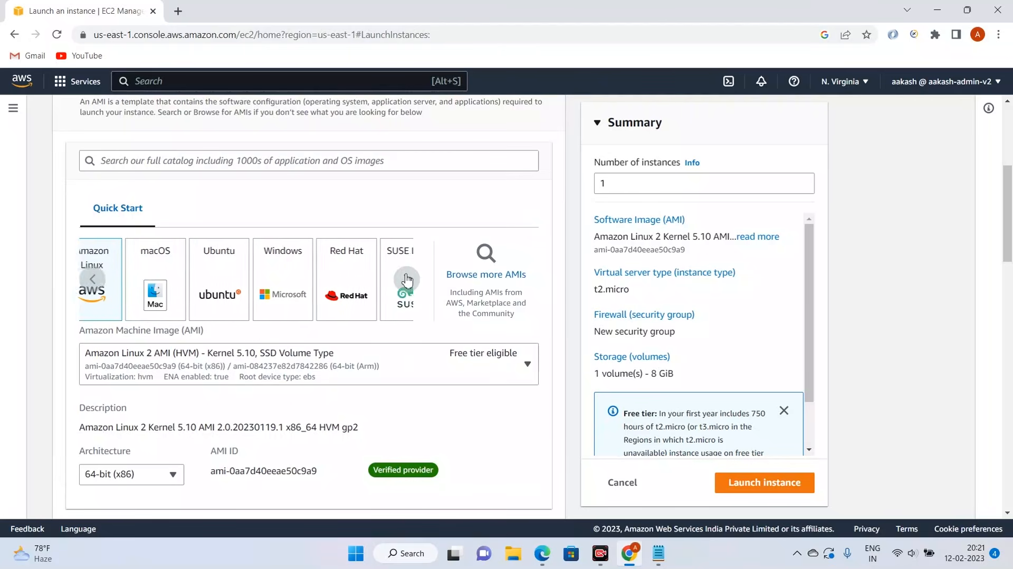
click(90, 283)
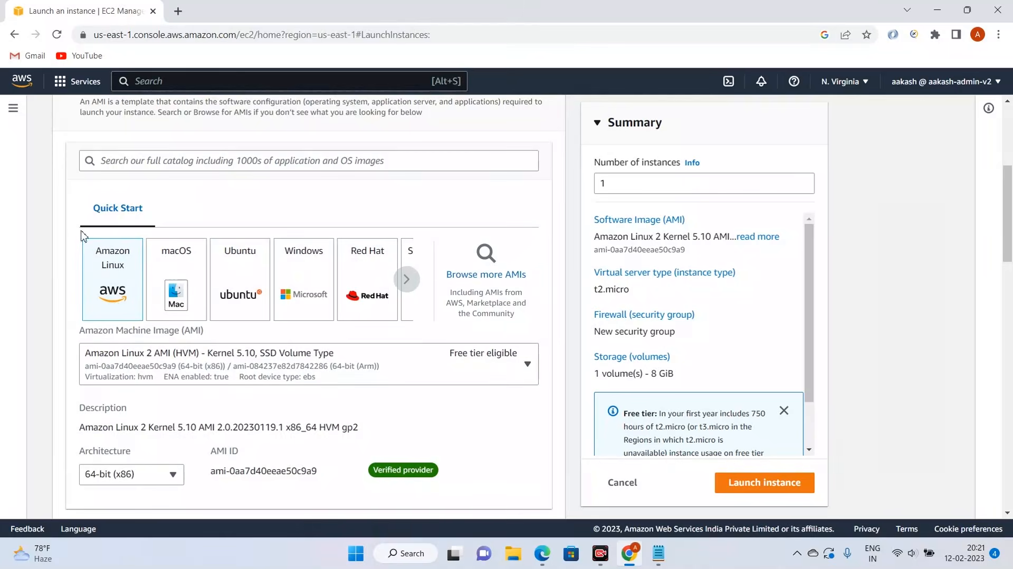
scroll(85, 274, down, 1)
scroll(85, 273, down, 1)
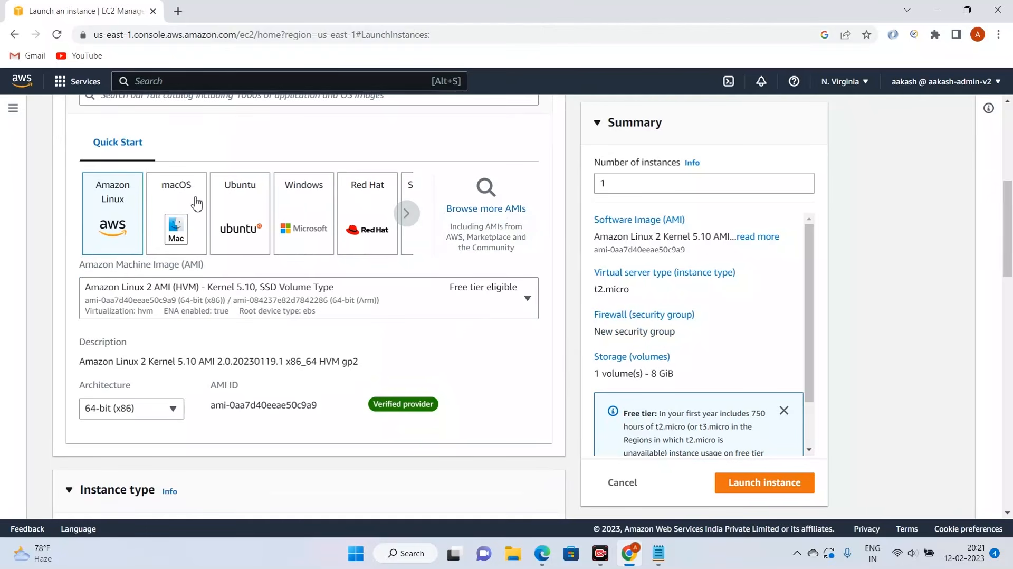
scroll(142, 312, down, 3)
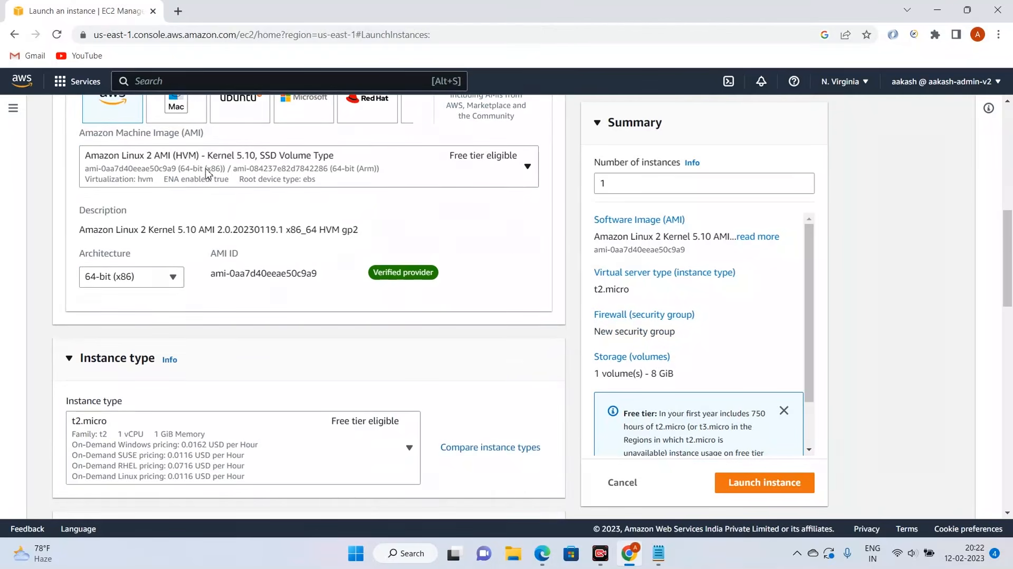
click(208, 174)
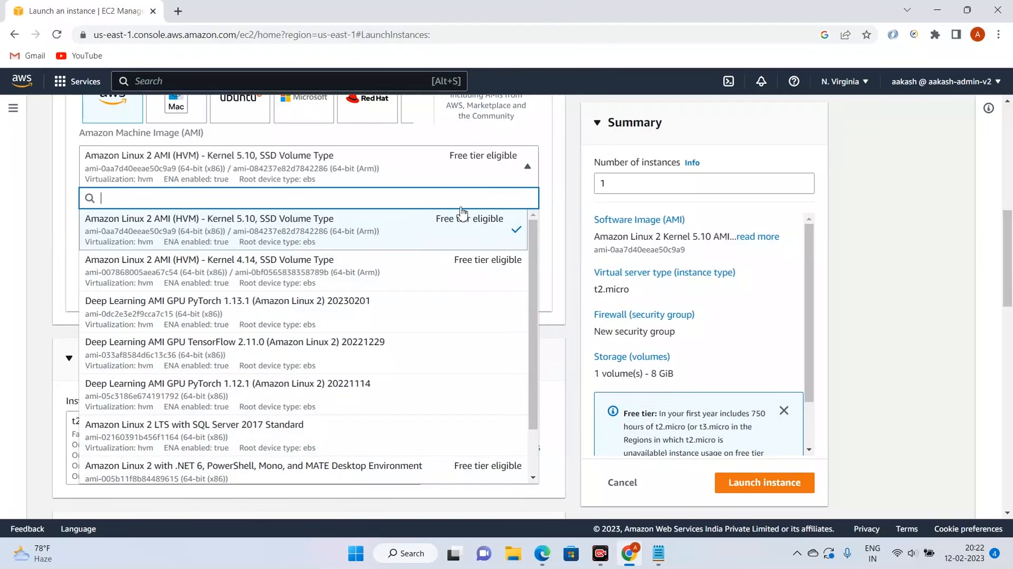
click(565, 369)
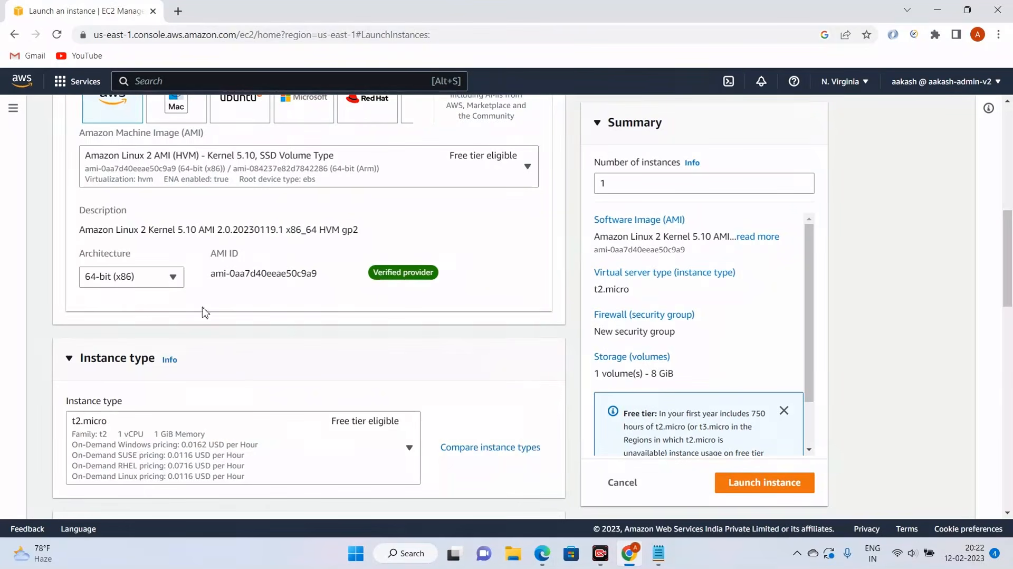
Step: Browse the available instance types and set the instance type to t1.micro
scroll(401, 310, down, 2)
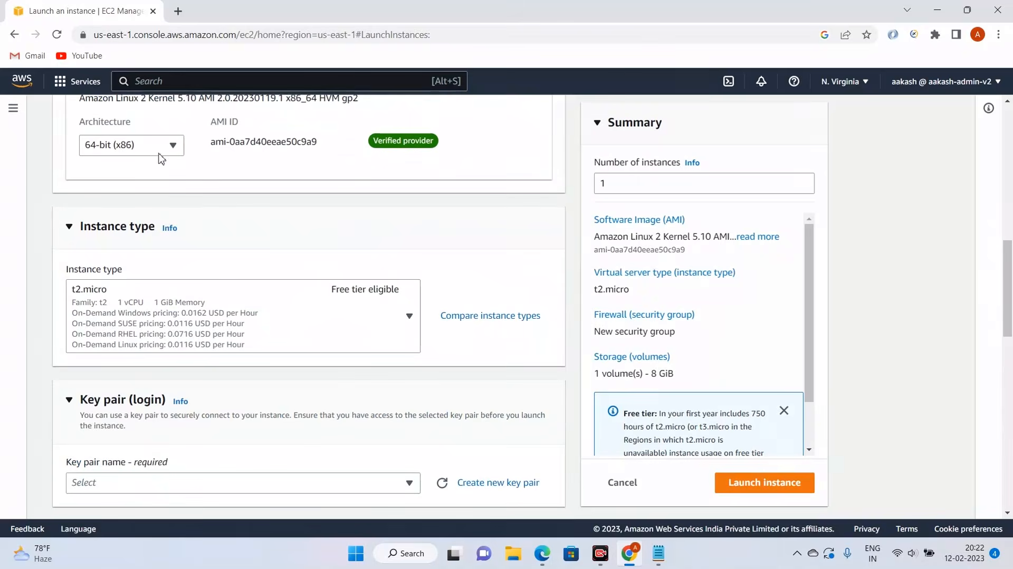
scroll(465, 283, up, 2)
scroll(506, 313, down, 2)
scroll(569, 290, down, 1)
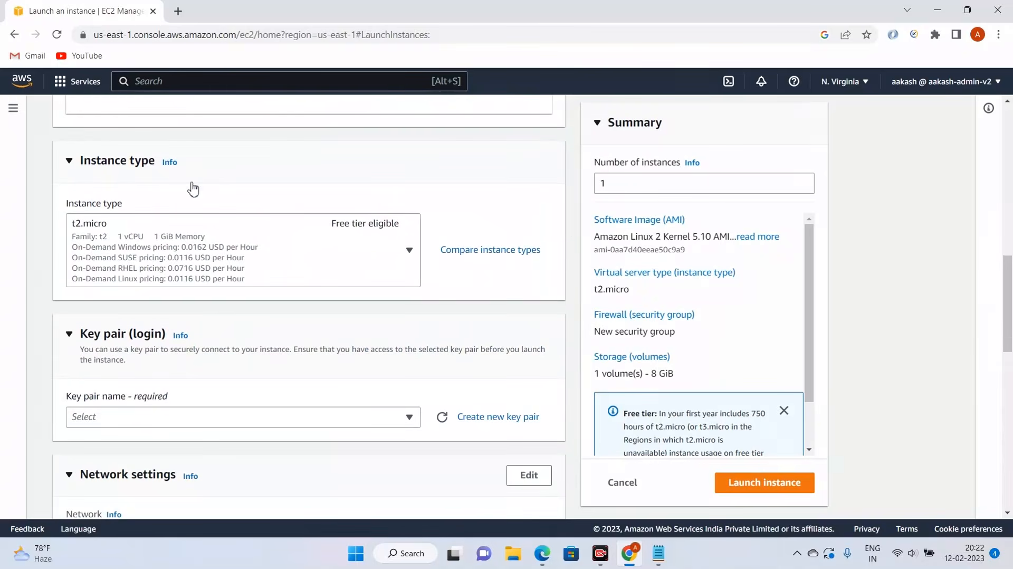
scroll(422, 180, down, 2)
scroll(316, 177, up, 2)
click(309, 240)
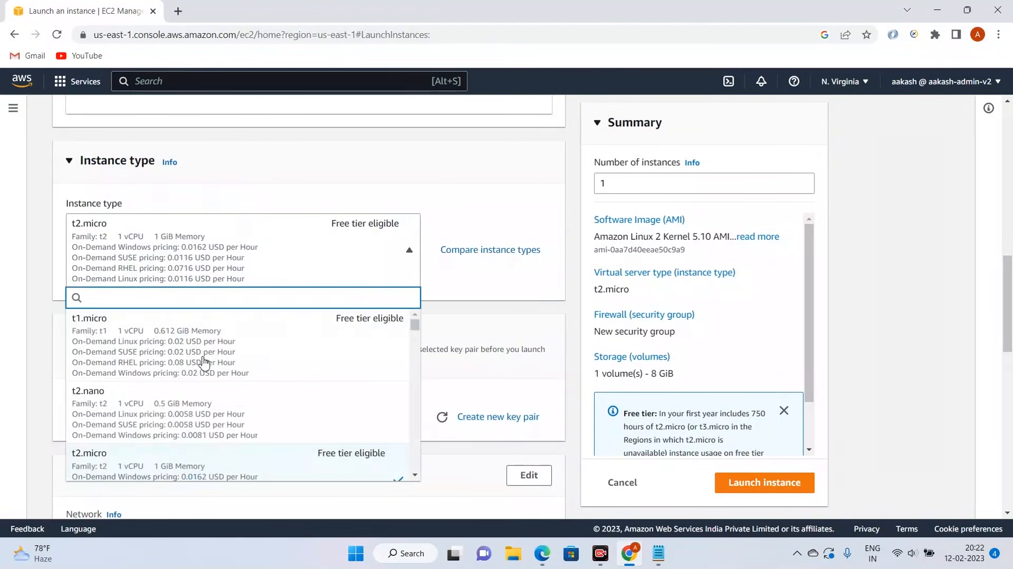
scroll(251, 385, down, 3)
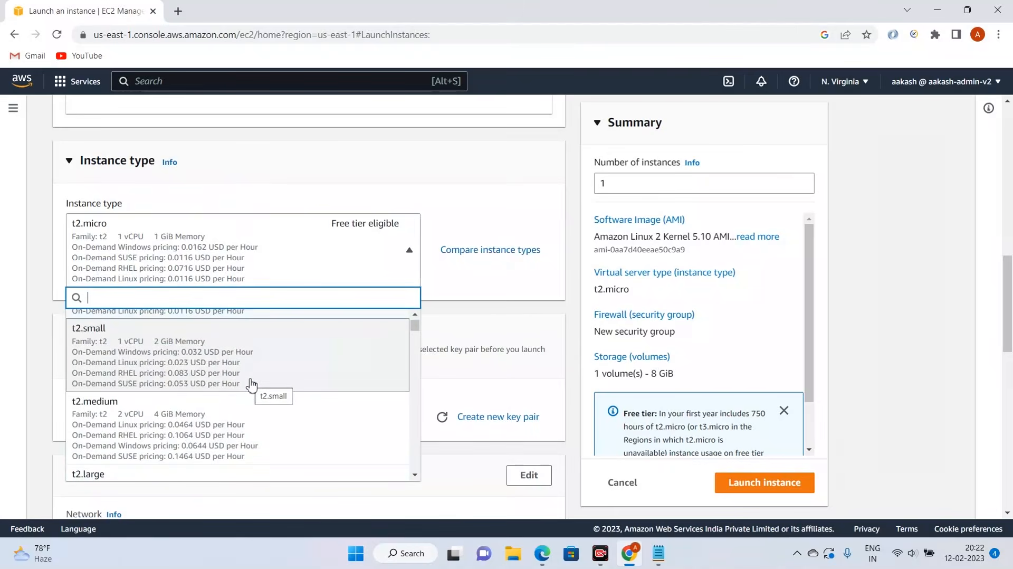
scroll(210, 377, up, 10)
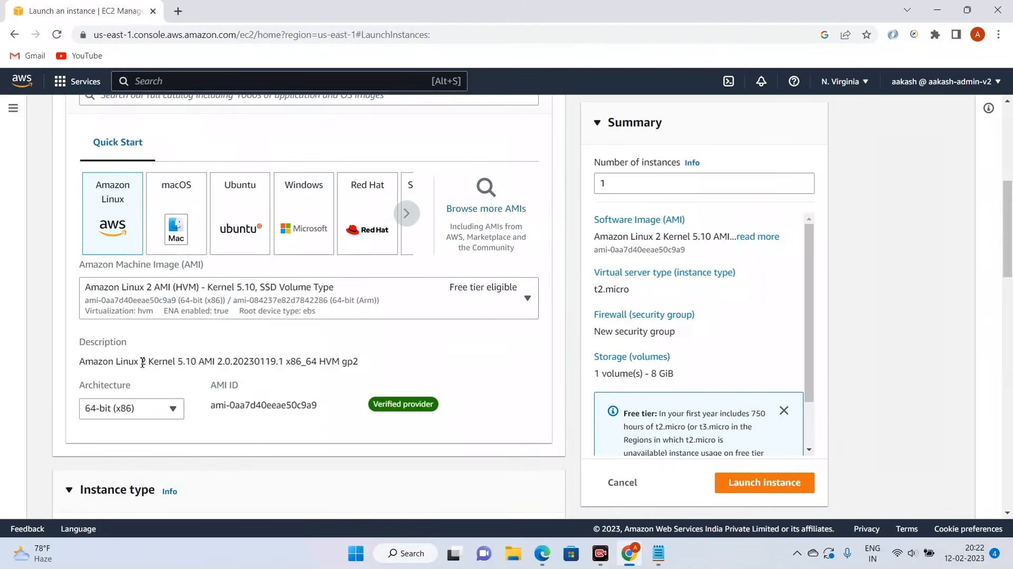
scroll(228, 345, down, 7)
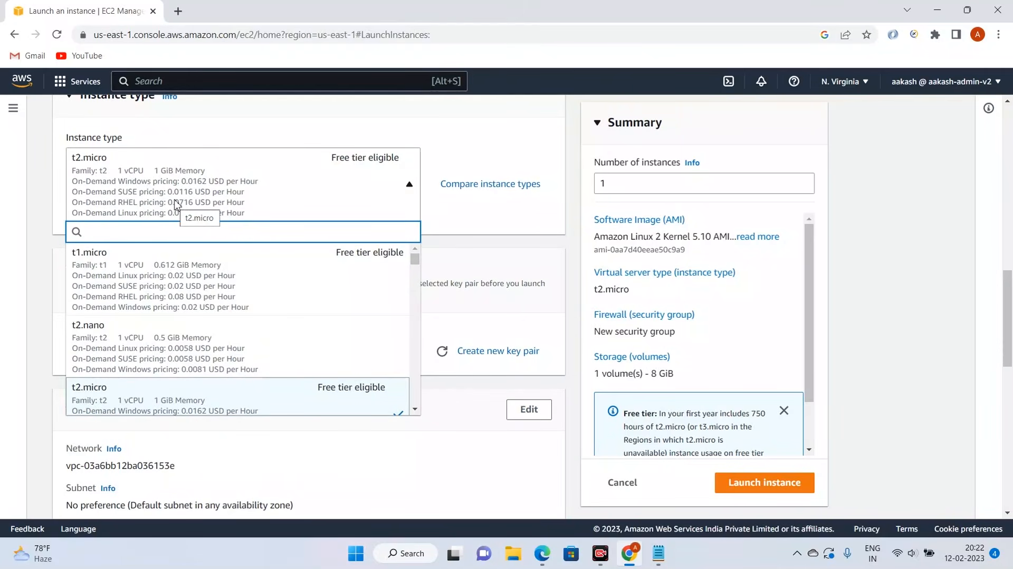
scroll(208, 300, down, 5)
scroll(210, 298, down, 10)
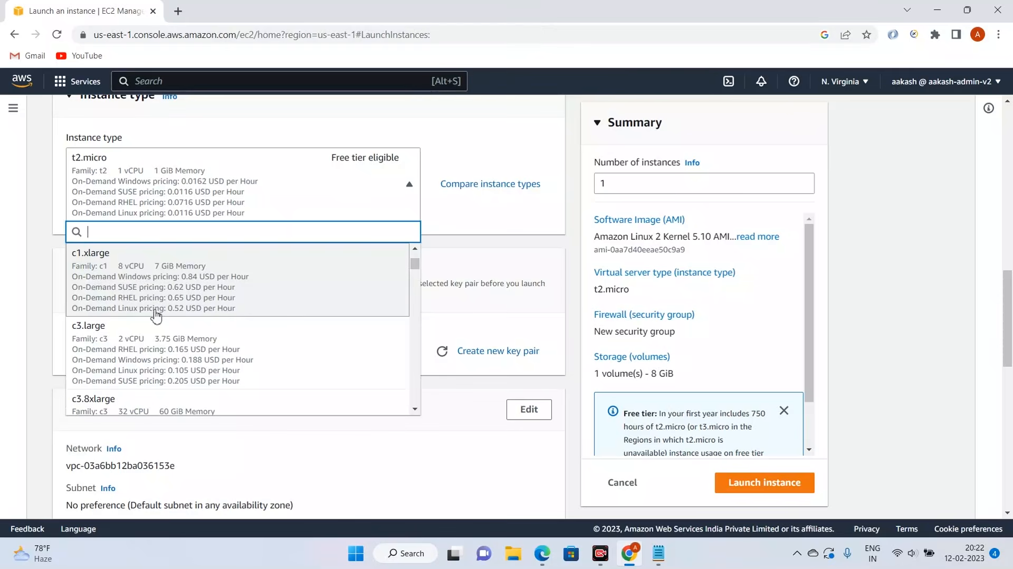
scroll(248, 295, down, 5)
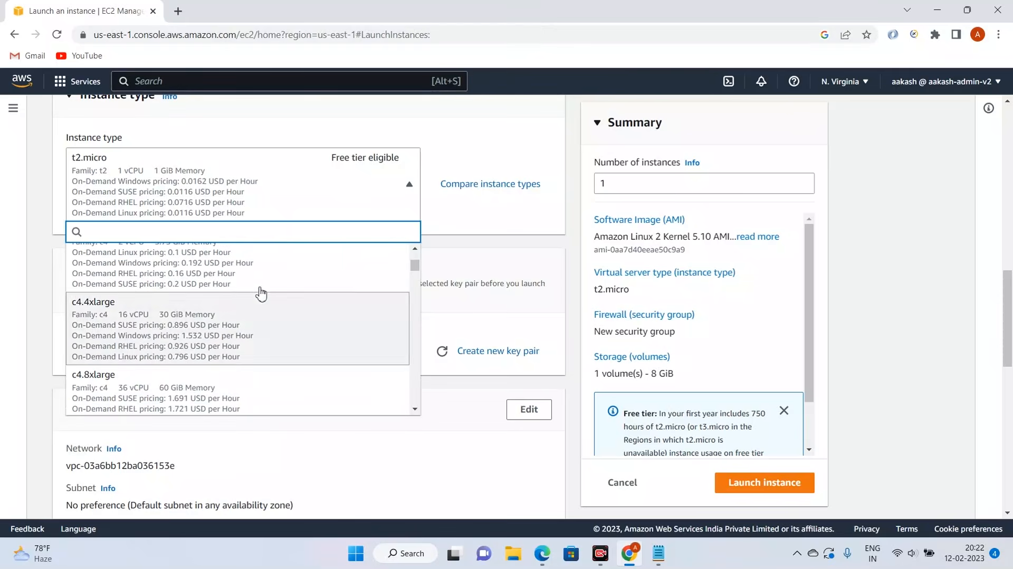
scroll(260, 293, down, 10)
scroll(306, 304, up, 15)
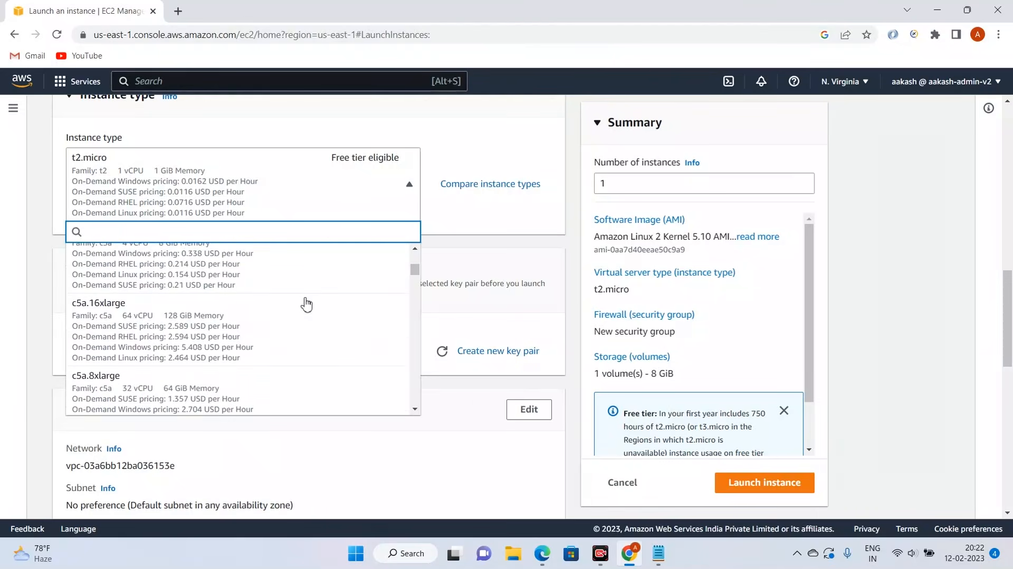
scroll(306, 304, up, 5)
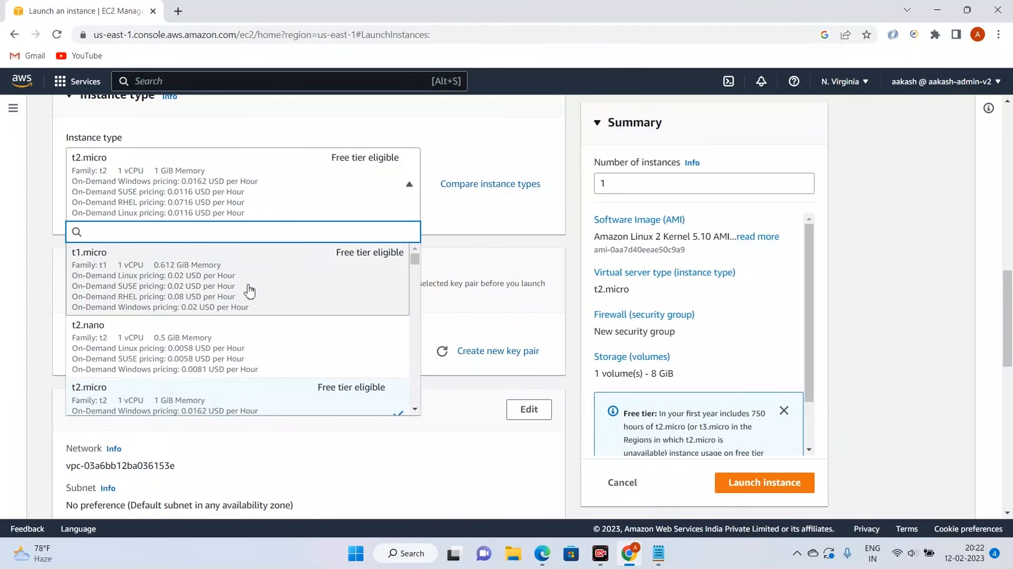
click(249, 290)
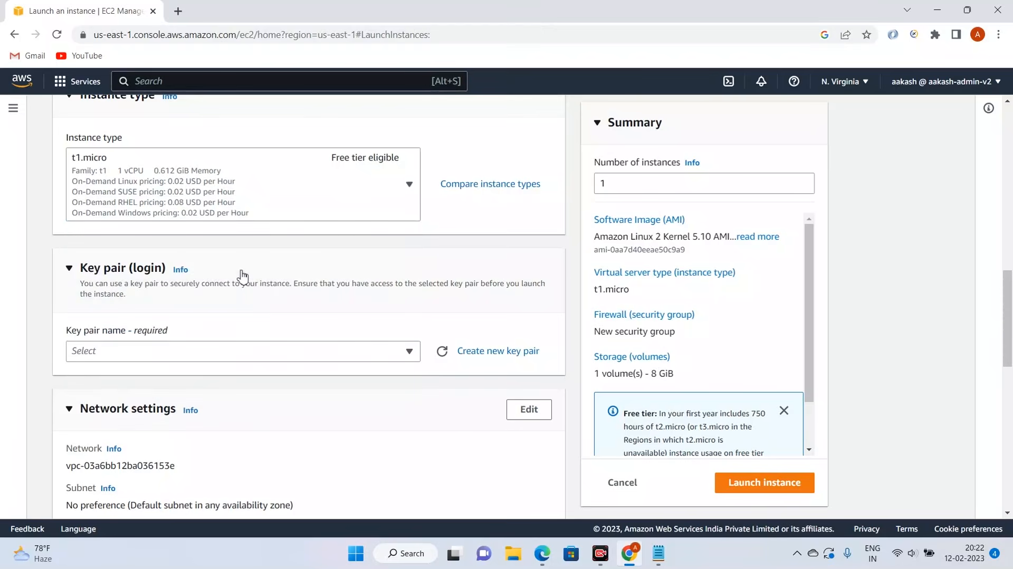
Step: Change the instance type to the free-tier eligible t2.micro
click(262, 173)
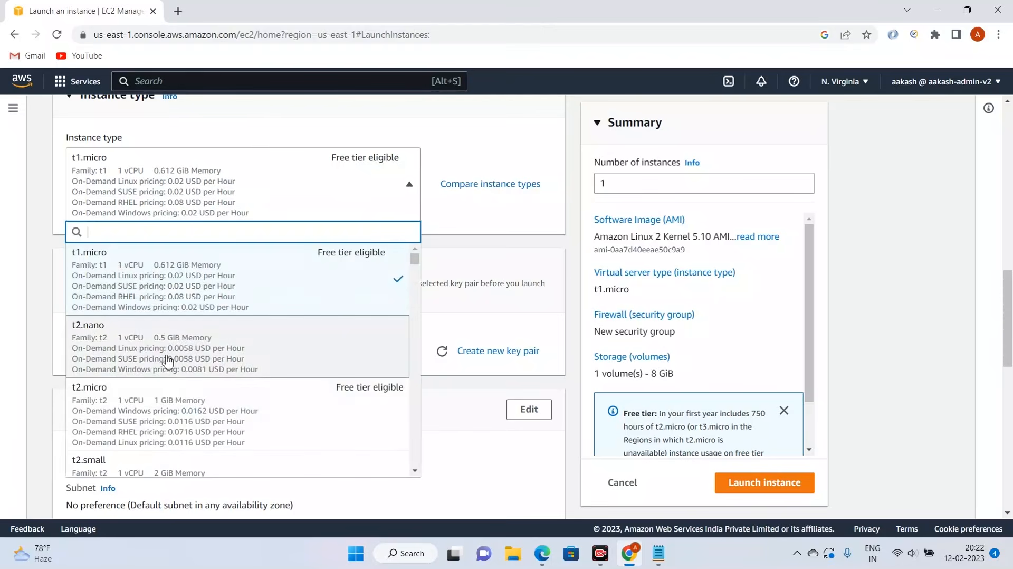
click(167, 410)
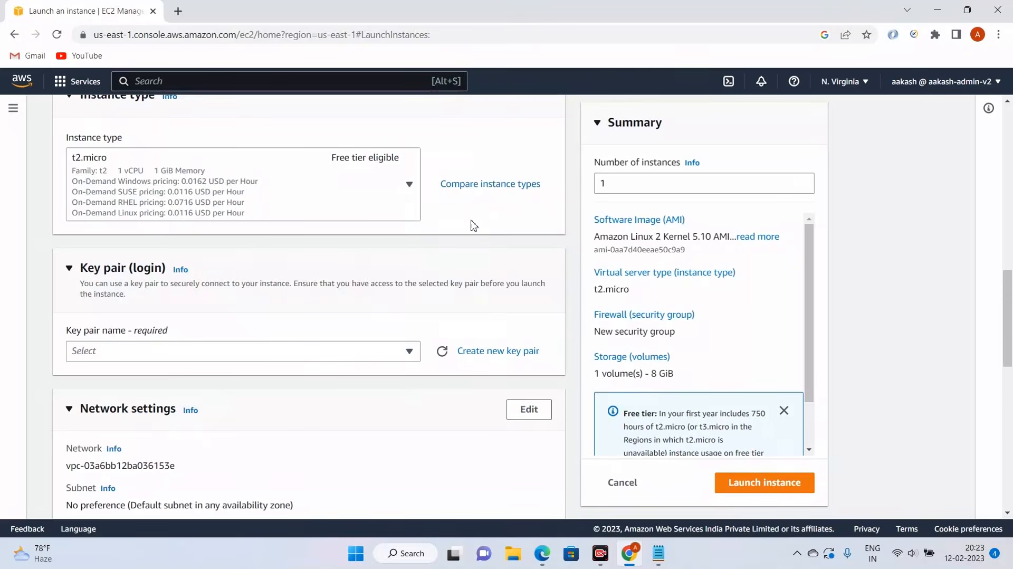
scroll(477, 219, down, 2)
scroll(484, 231, up, 1)
scroll(484, 231, up, 2)
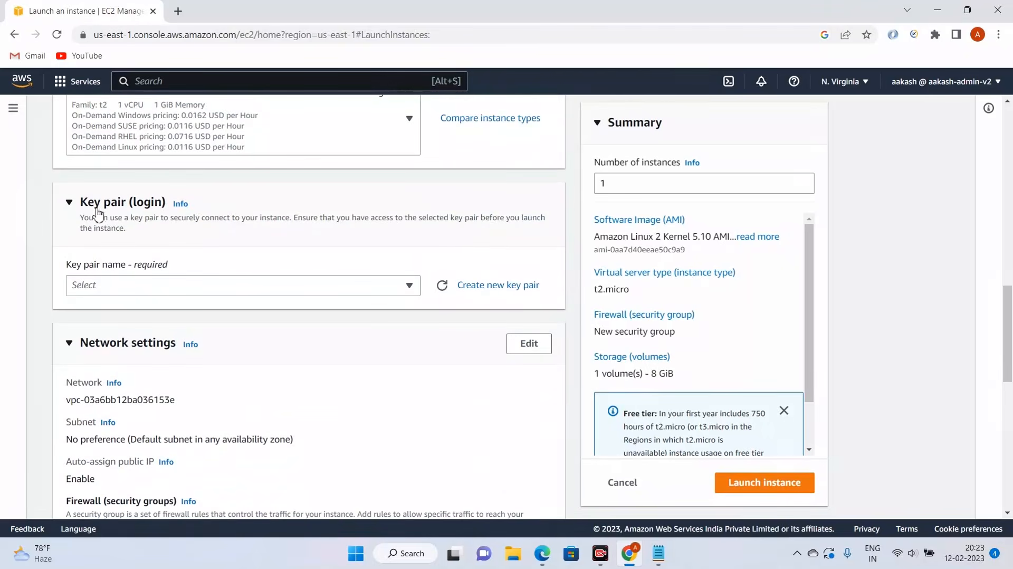
Step: Create a new key pair named MyWebServerKeyPair with the .ppk private key file format for the instance login
scroll(258, 185, down, 1)
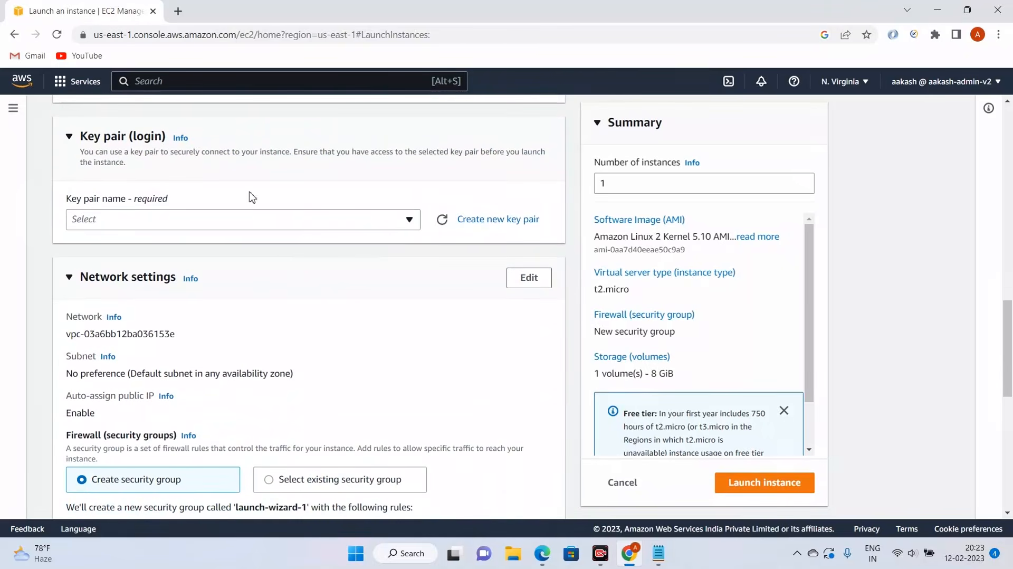
click(303, 219)
click(305, 221)
click(305, 221)
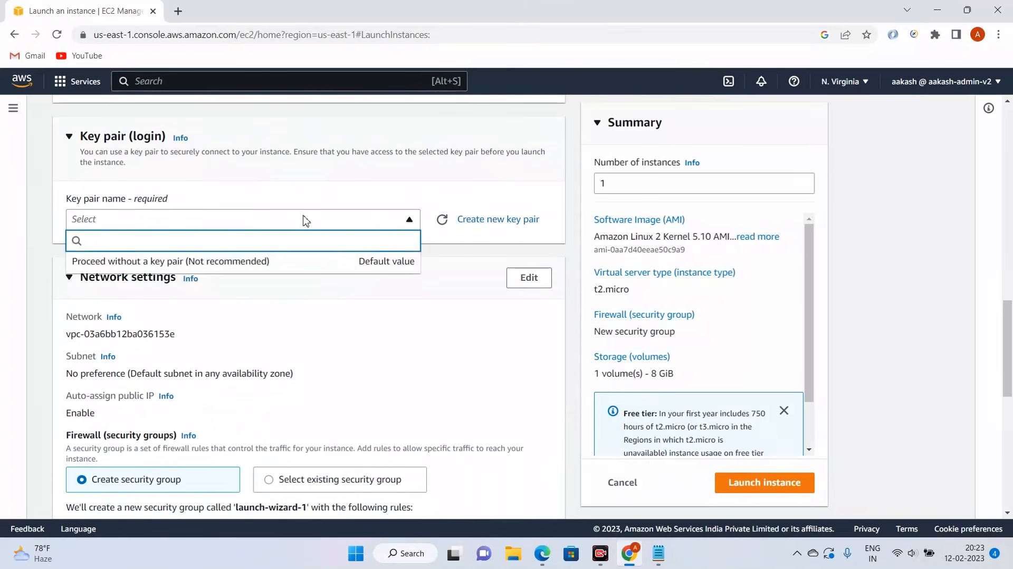
click(305, 221)
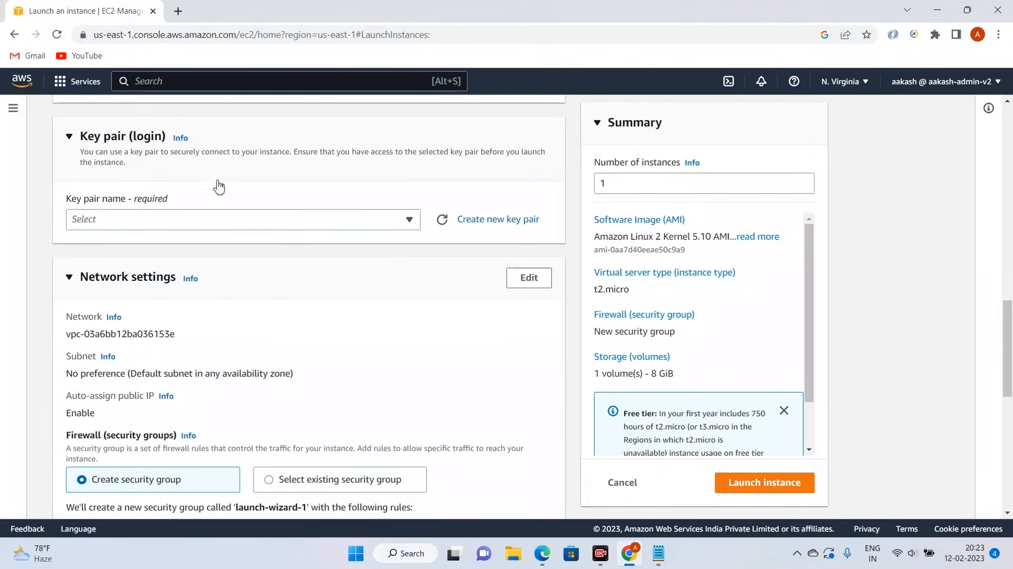
click(500, 220)
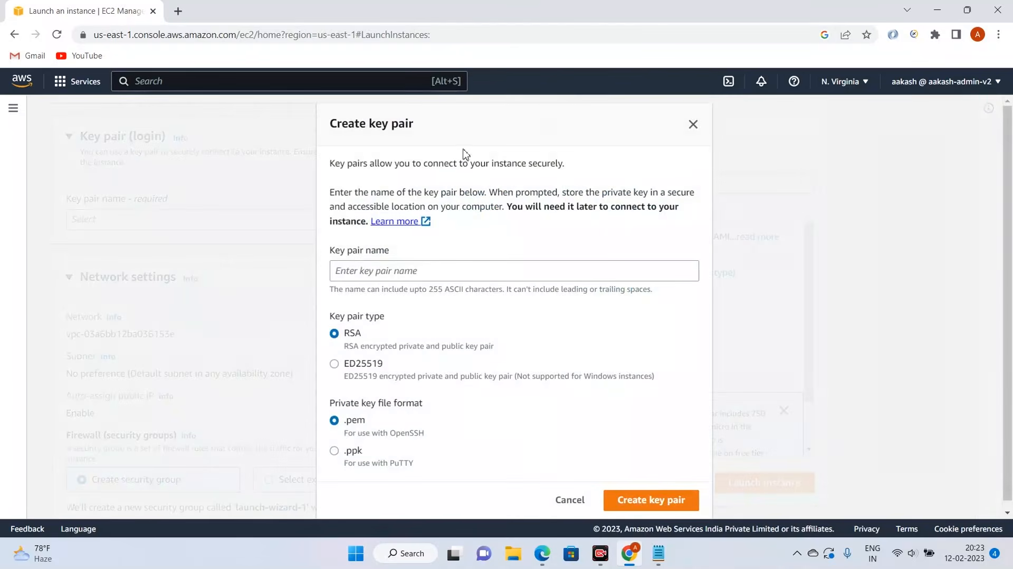
click(410, 258)
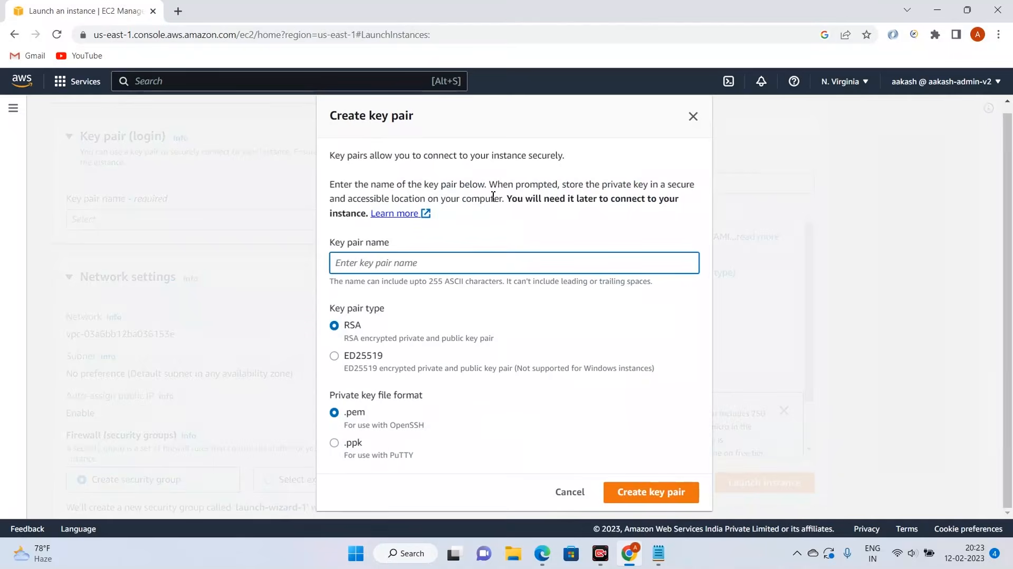
text(MyWebServerKeyPair)
click(334, 443)
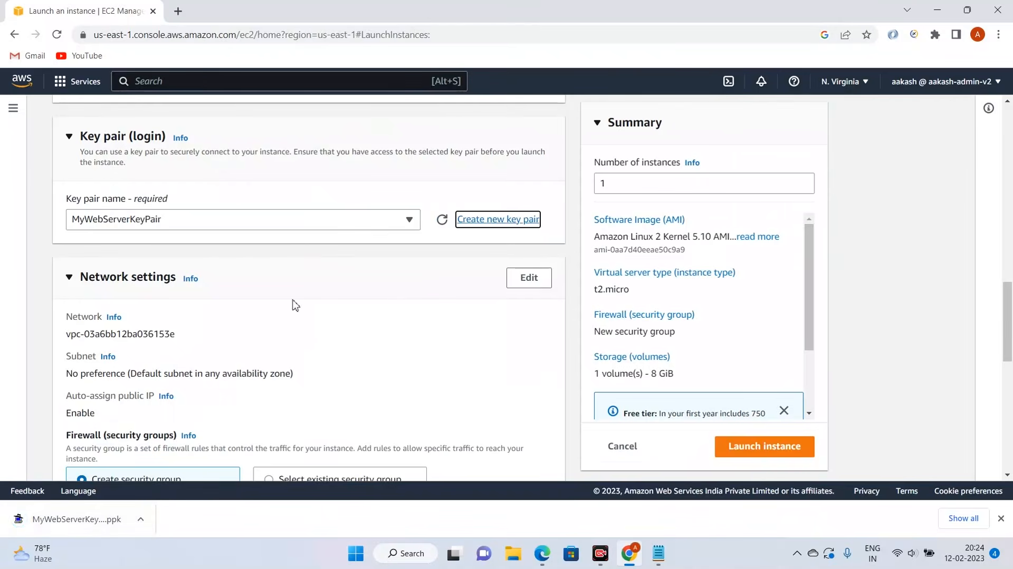
Step: Examine the network settings, including the network, subnet, public IP assignment and firewall security group rules
scroll(533, 289, down, 4)
scroll(443, 305, up, 4)
scroll(400, 296, down, 3)
scroll(401, 303, up, 2)
scroll(323, 255, down, 4)
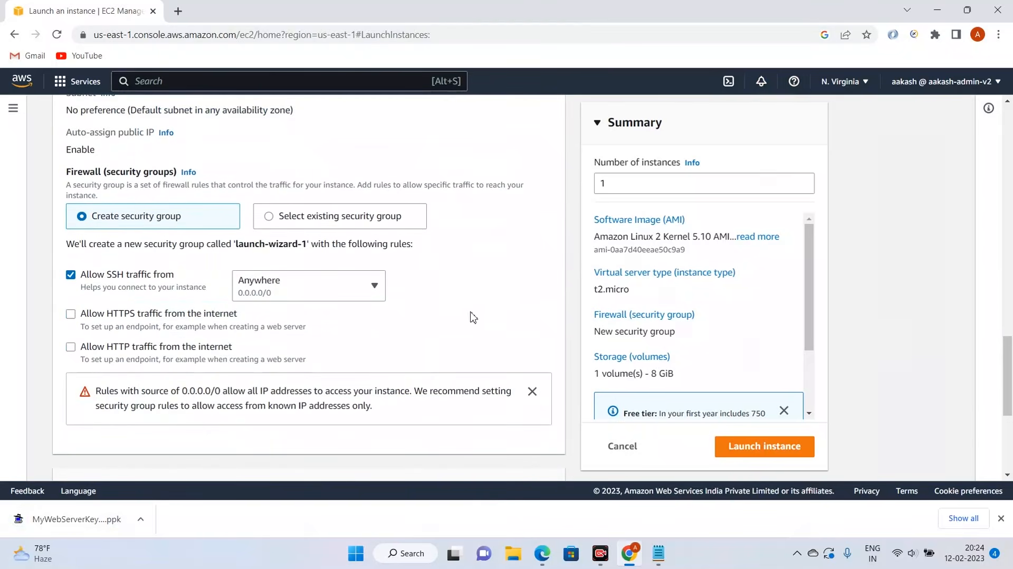
scroll(443, 225, up, 4)
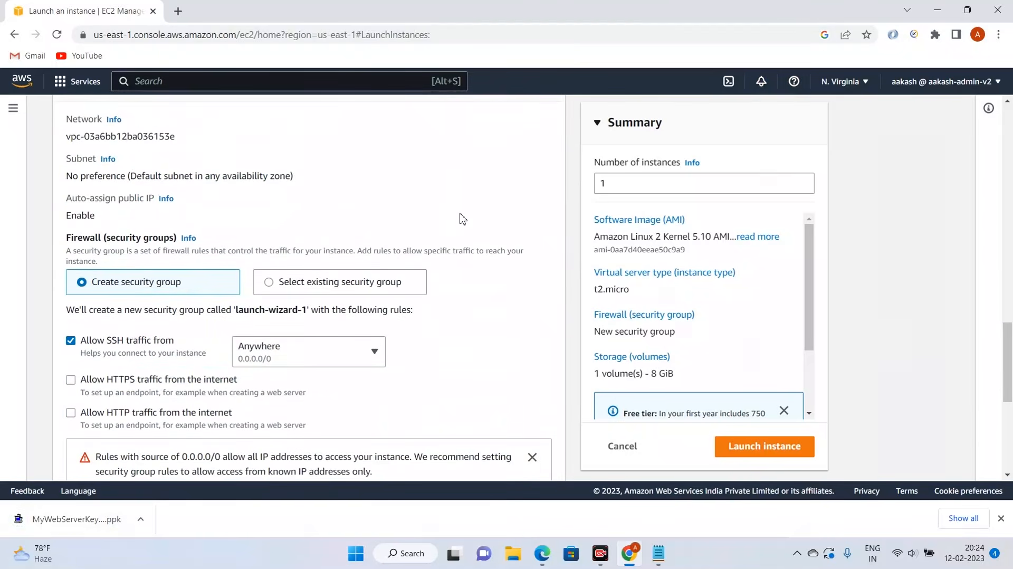
scroll(441, 229, down, 2)
scroll(414, 239, up, 2)
scroll(357, 301, down, 2)
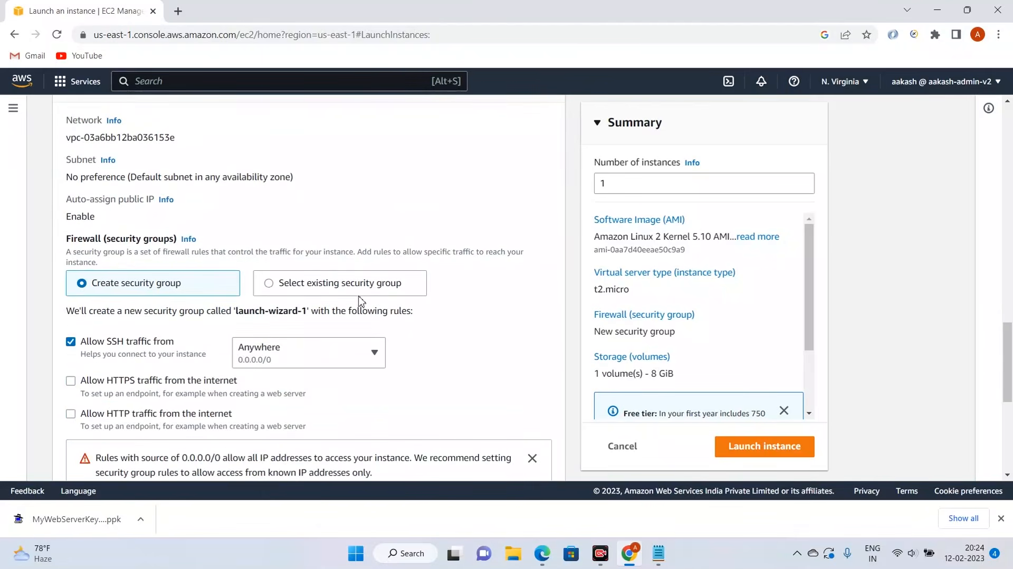
scroll(361, 301, up, 2)
scroll(317, 254, down, 3)
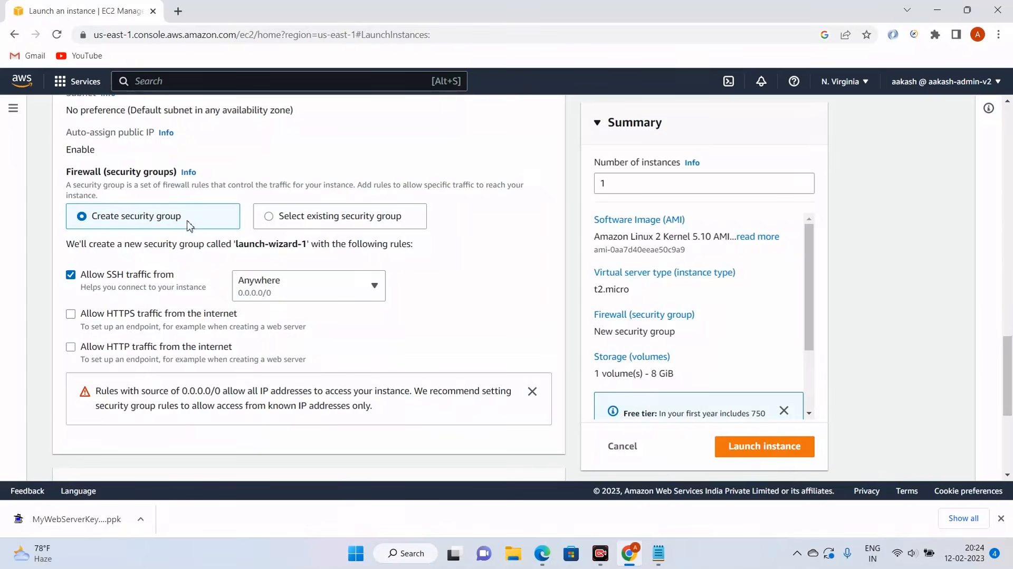
scroll(316, 230, down, 2)
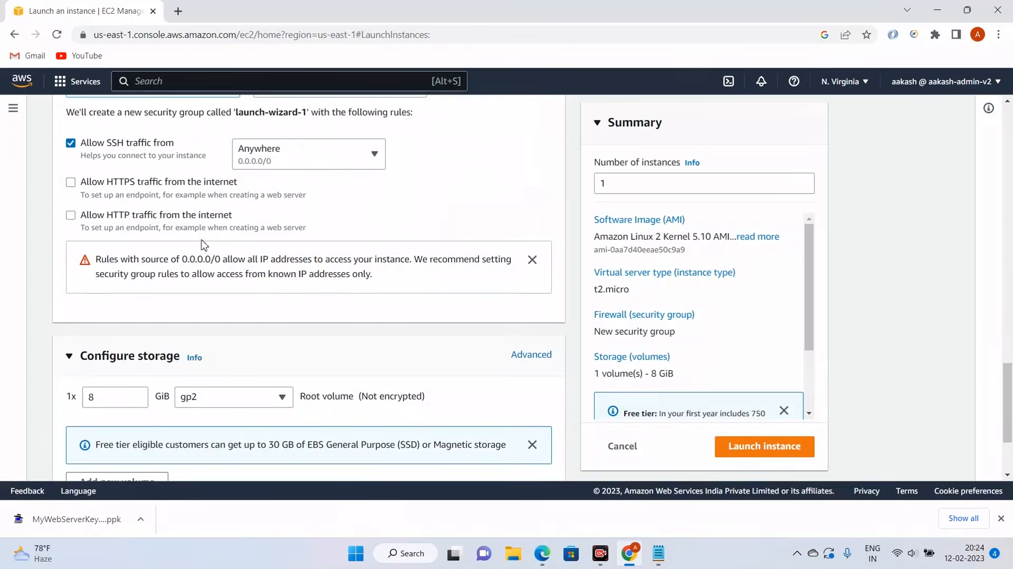
scroll(203, 244, up, 1)
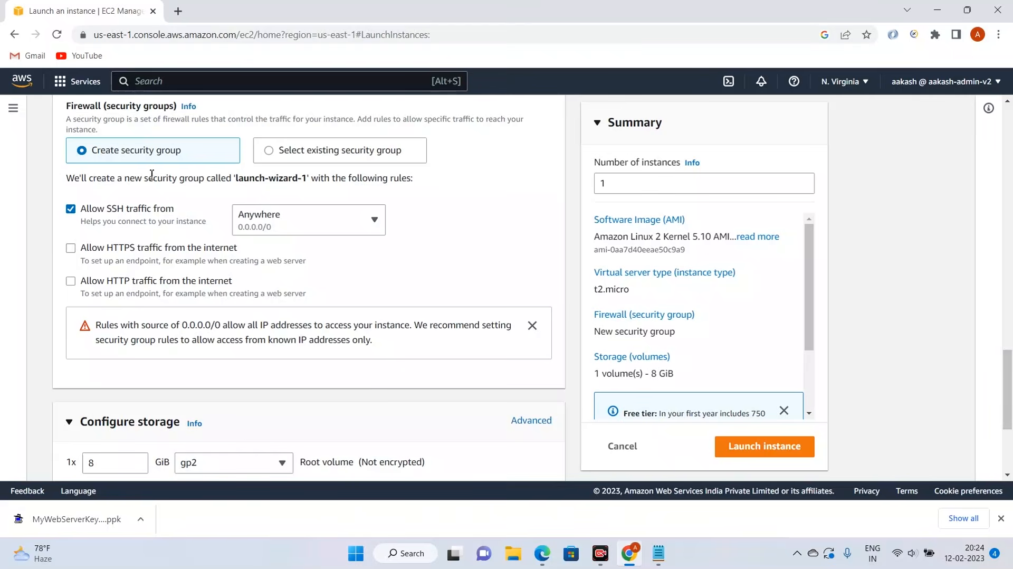
scroll(143, 226, up, 2)
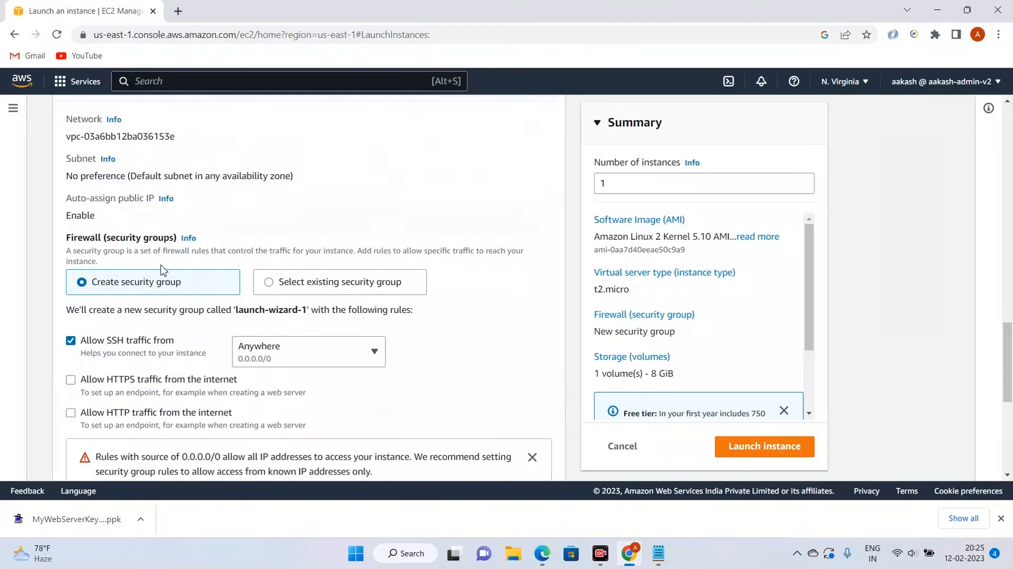
Step: Allow HTTP and HTTPS traffic from the internet in the new security group's firewall rules
scroll(158, 270, down, 1)
scroll(269, 266, down, 1)
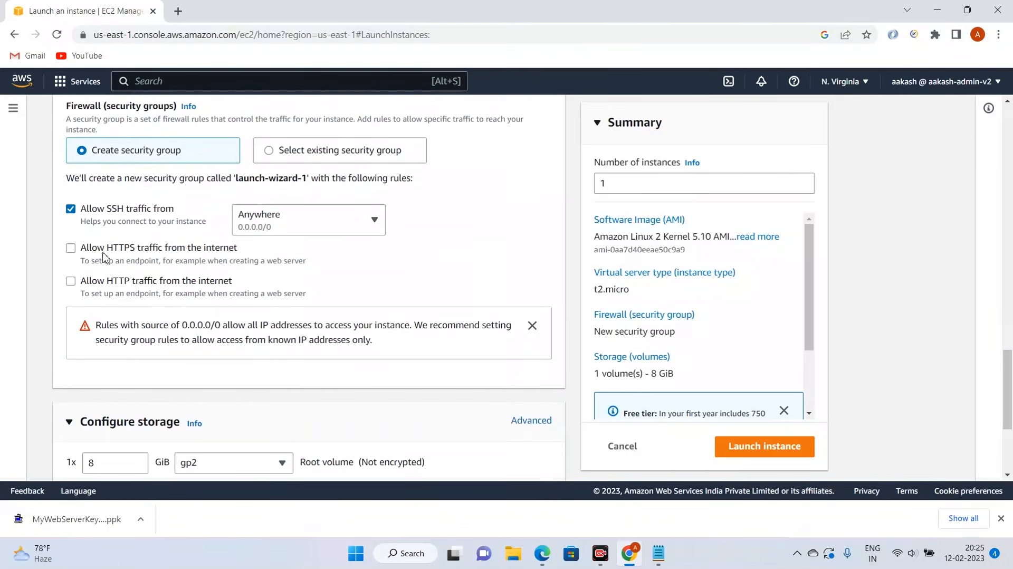
click(70, 281)
scroll(571, 248, down, 1)
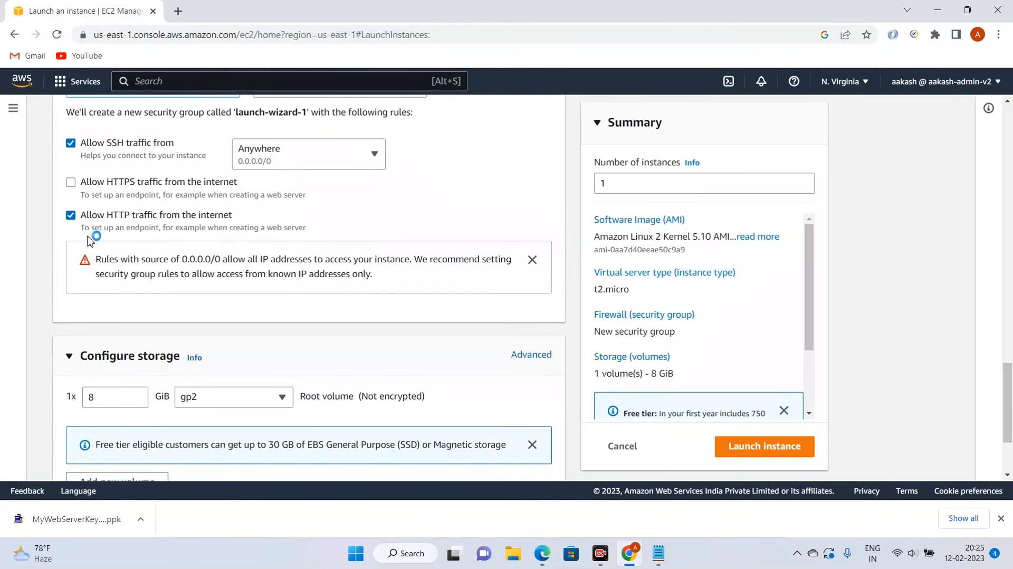
click(71, 183)
Step: Examine the root volume's size and the volume types available in the storage configuration
scroll(633, 238, down, 2)
scroll(565, 270, down, 2)
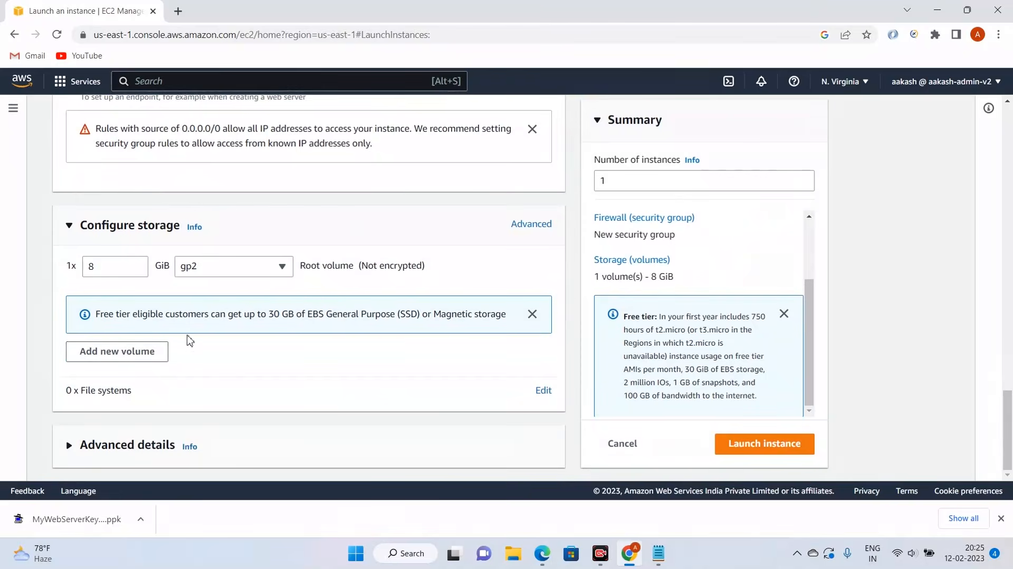
scroll(140, 318, up, 1)
scroll(141, 319, down, 1)
click(102, 271)
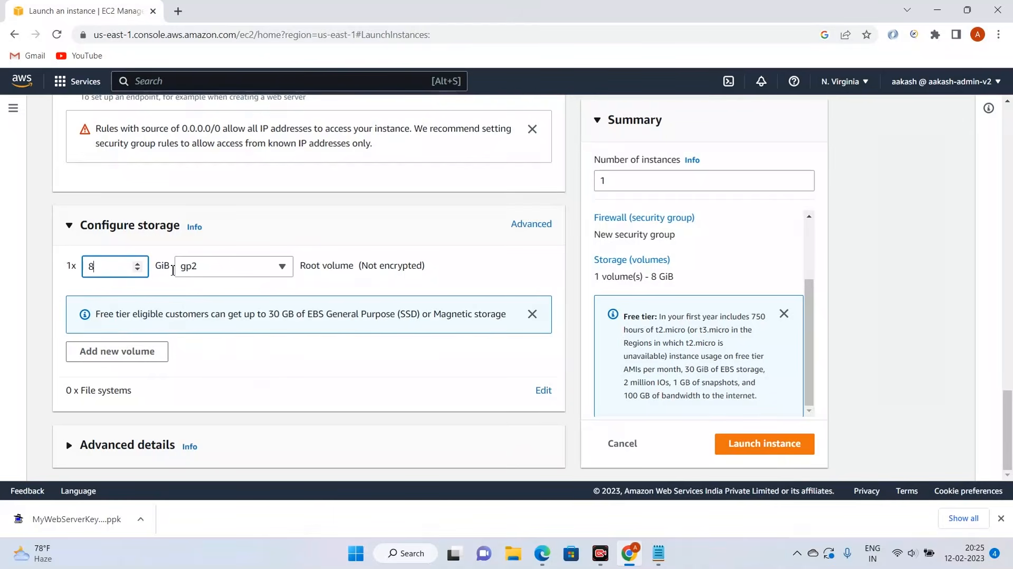
click(240, 269)
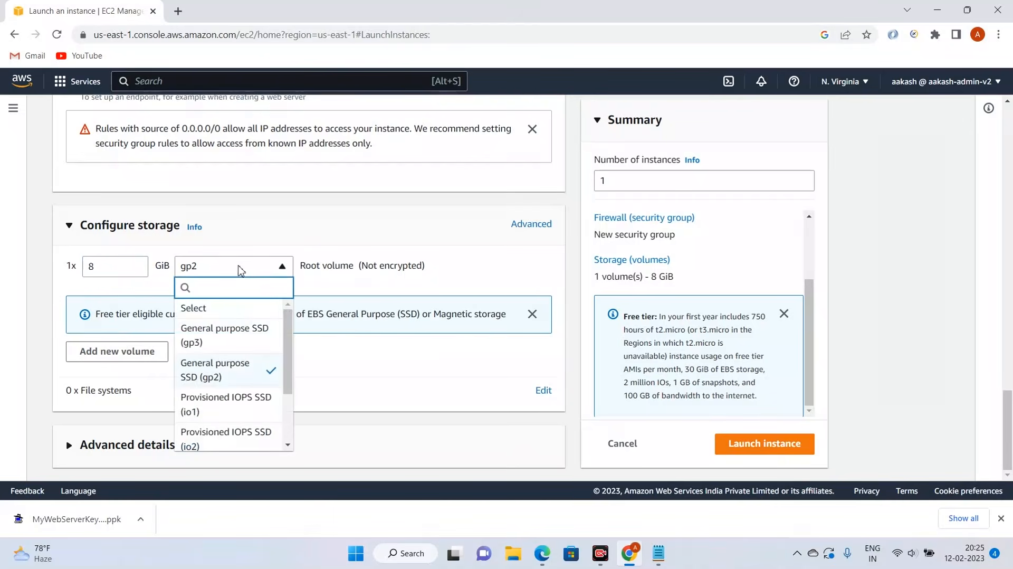
click(240, 269)
click(240, 270)
click(242, 269)
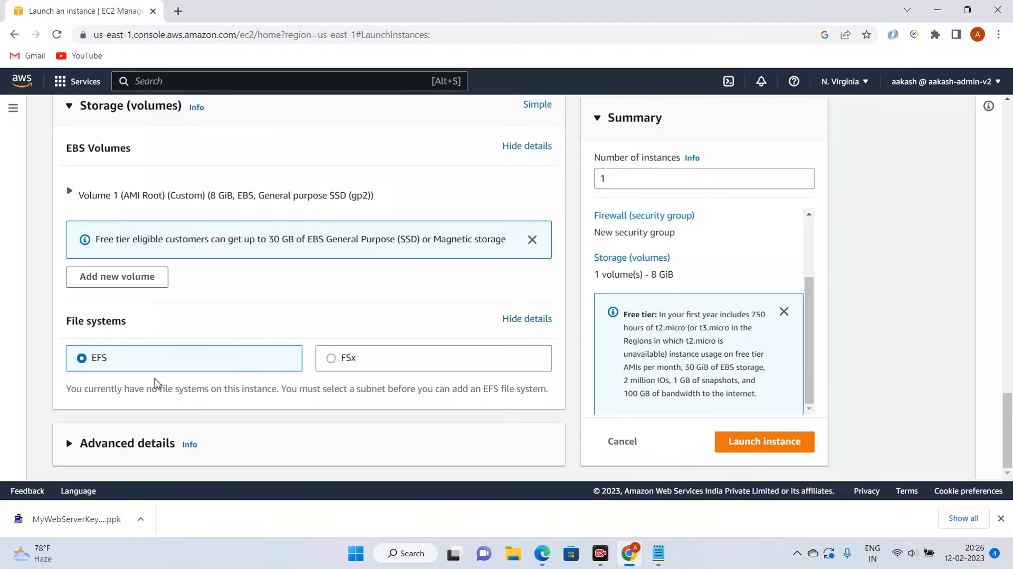
Step: Hide the file systems details and expand the settings of the root EBS volume, Volume 1
click(532, 319)
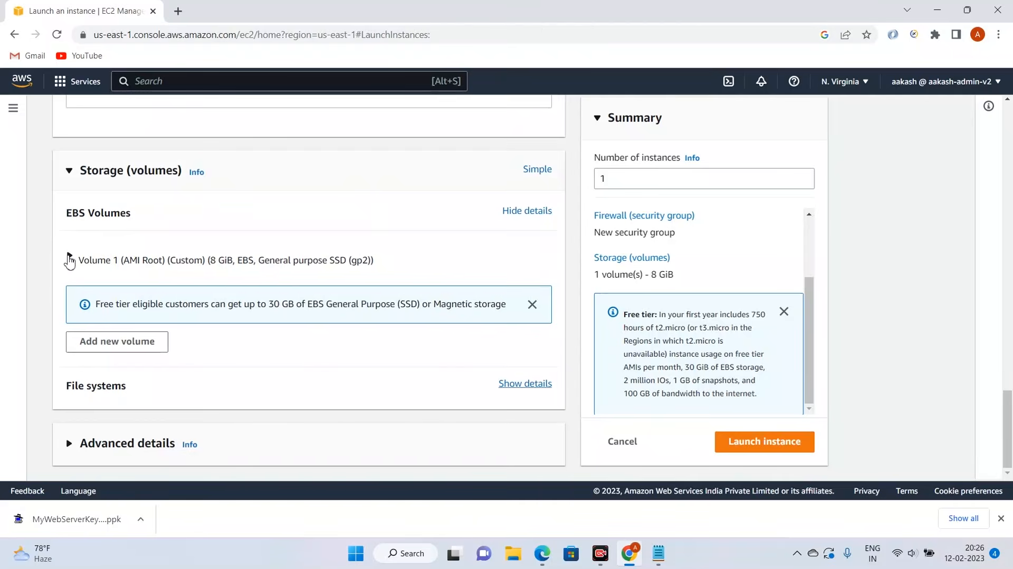
click(69, 259)
scroll(391, 245, down, 1)
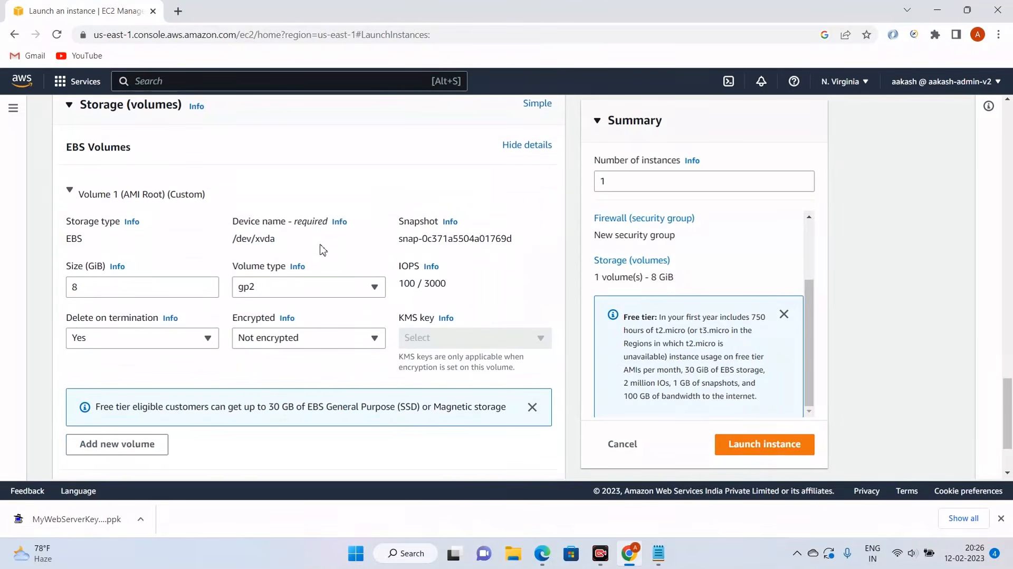
scroll(323, 257, up, 2)
scroll(323, 258, down, 3)
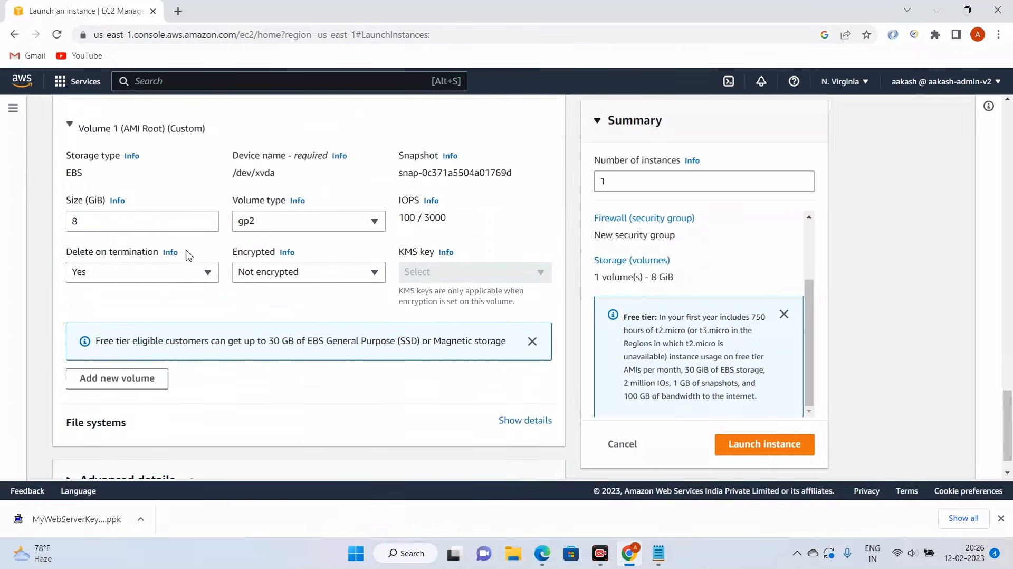
Step: Check the Delete on termination options of the root volume and select Yes
click(207, 272)
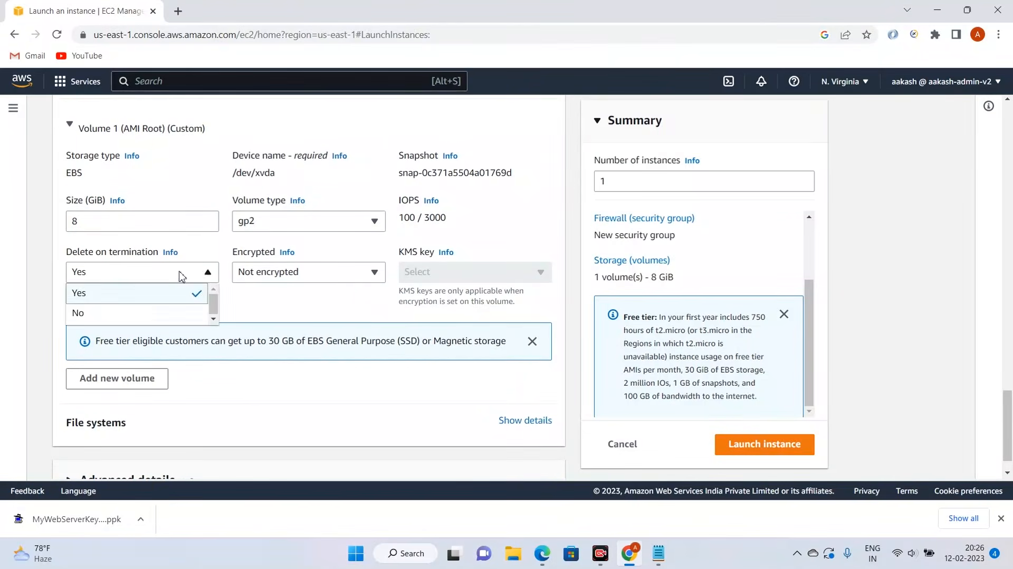
click(181, 274)
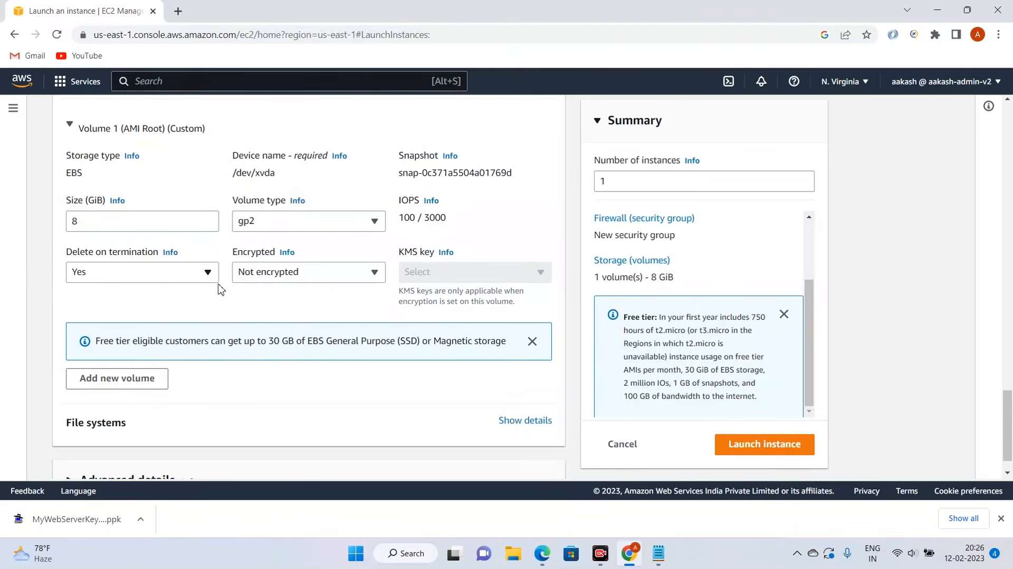
scroll(221, 287, up, 3)
scroll(414, 308, down, 3)
click(147, 276)
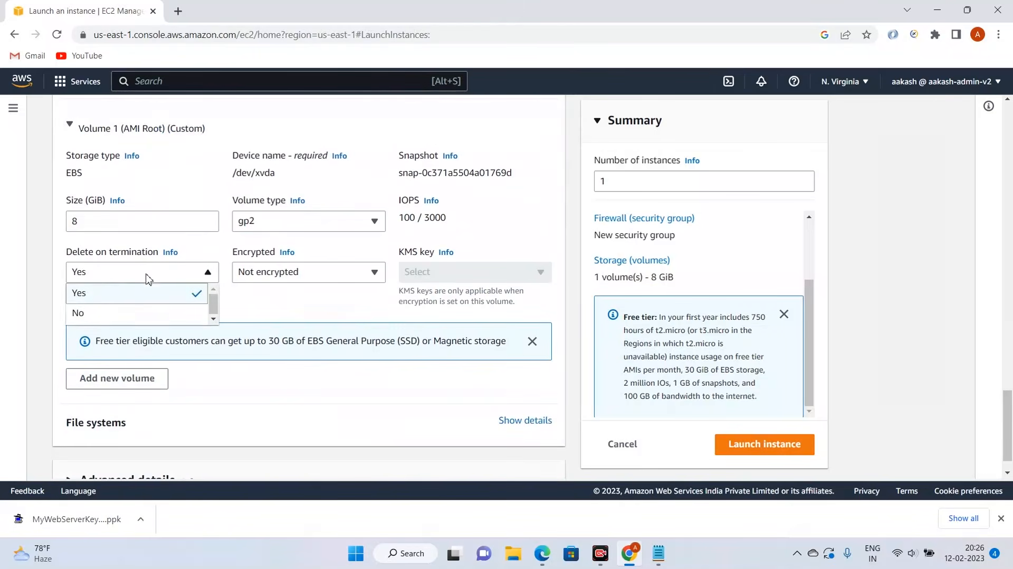
click(109, 295)
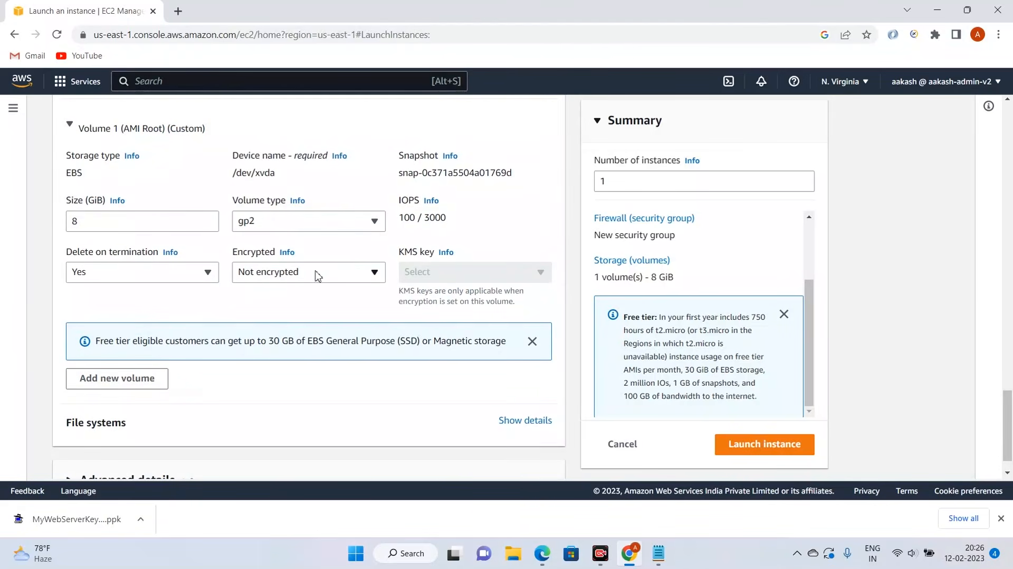
Step: Expand the advanced details and look through the options down to the user data field
scroll(552, 244, down, 1)
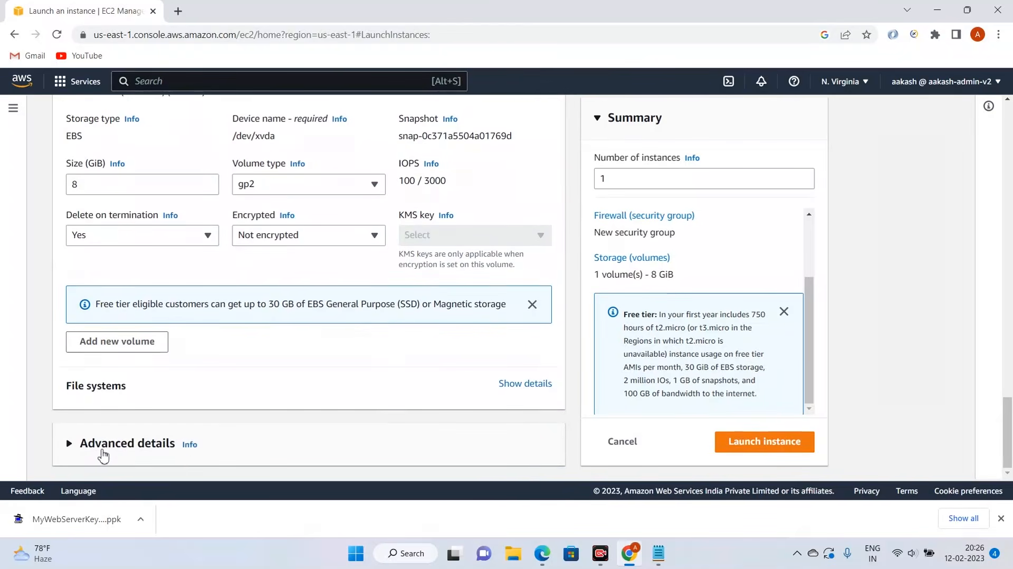
click(75, 443)
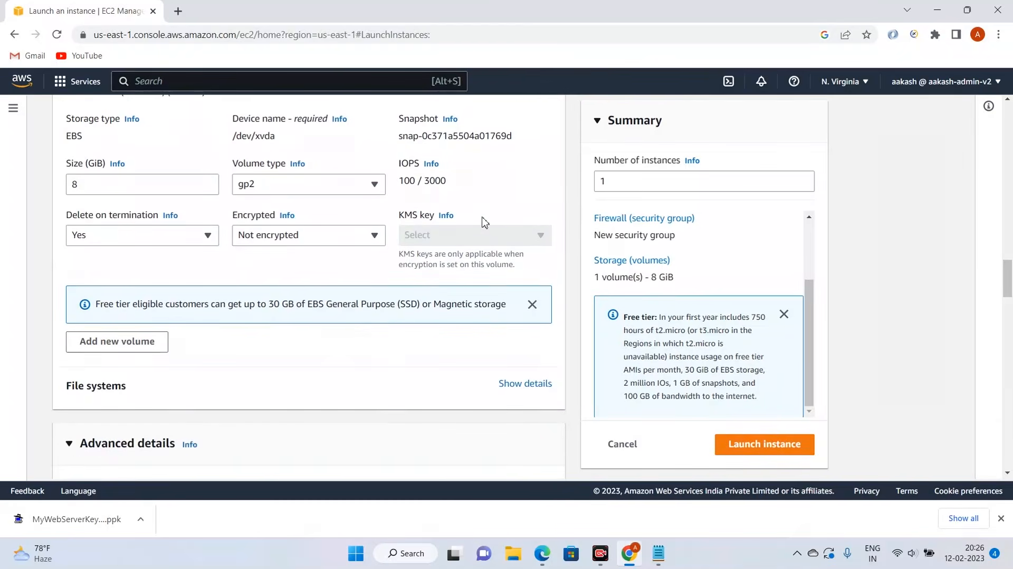
scroll(484, 222, down, 8)
scroll(502, 226, up, 2)
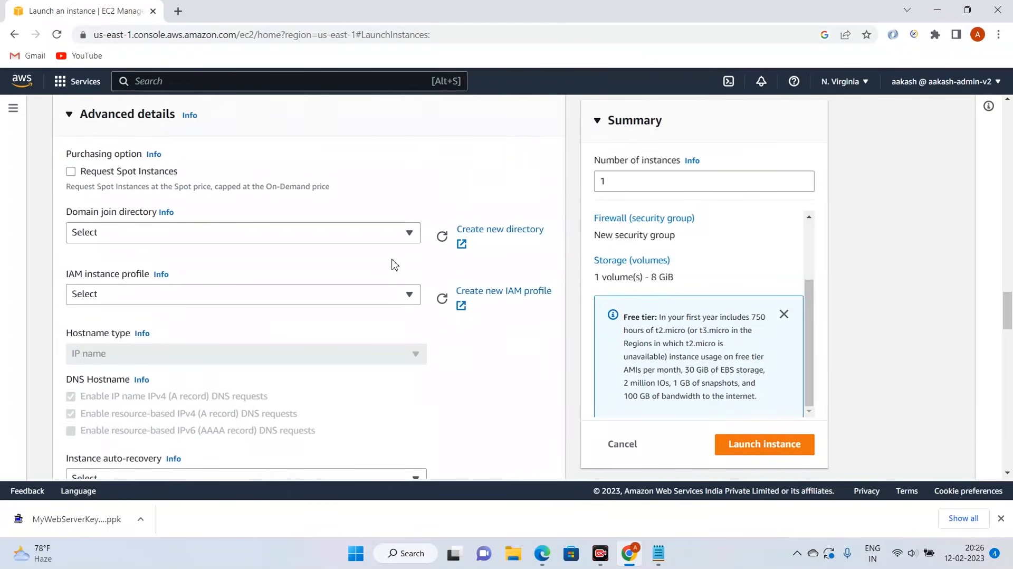
scroll(278, 245, down, 5)
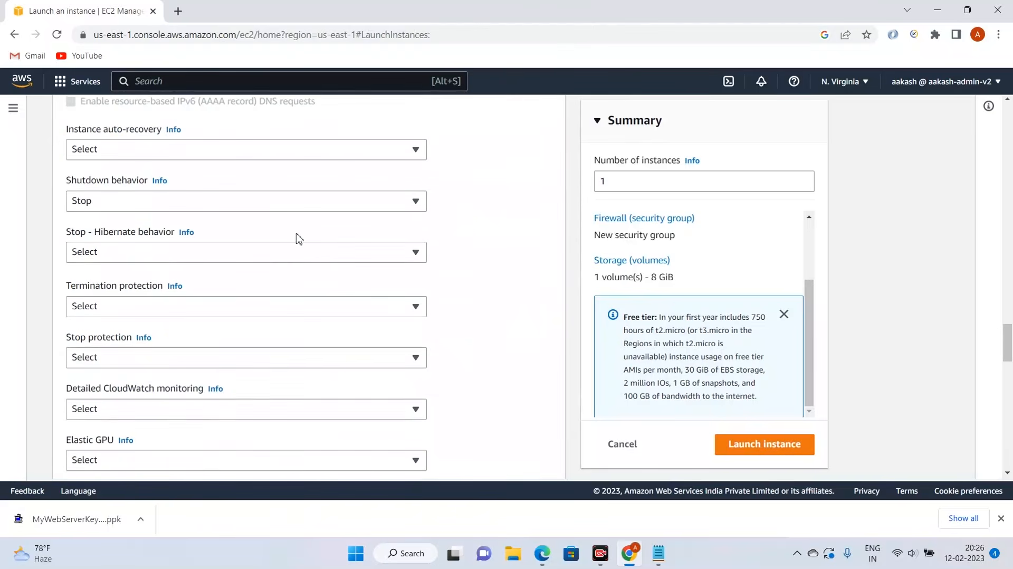
scroll(298, 239, down, 14)
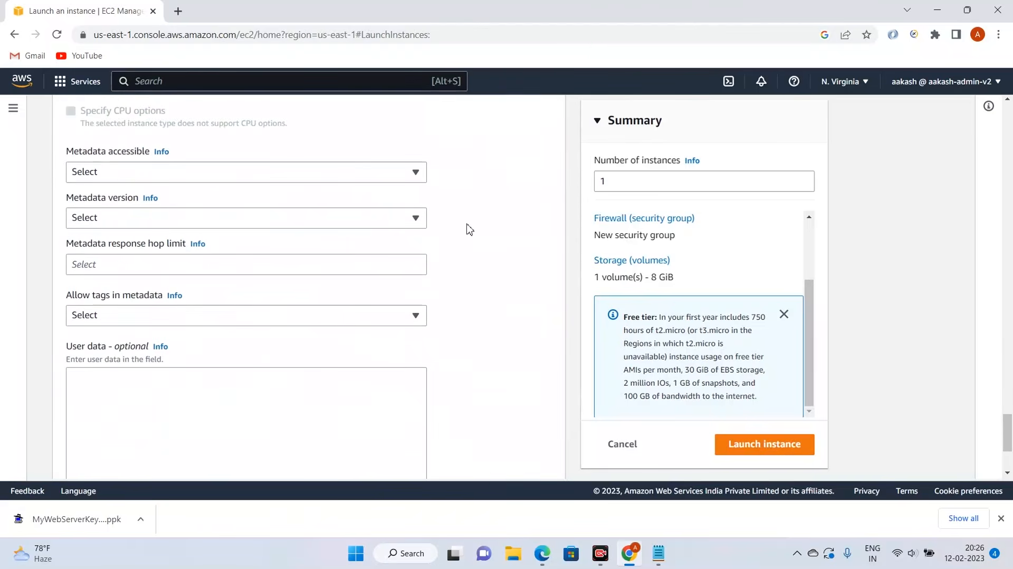
scroll(467, 228, down, 3)
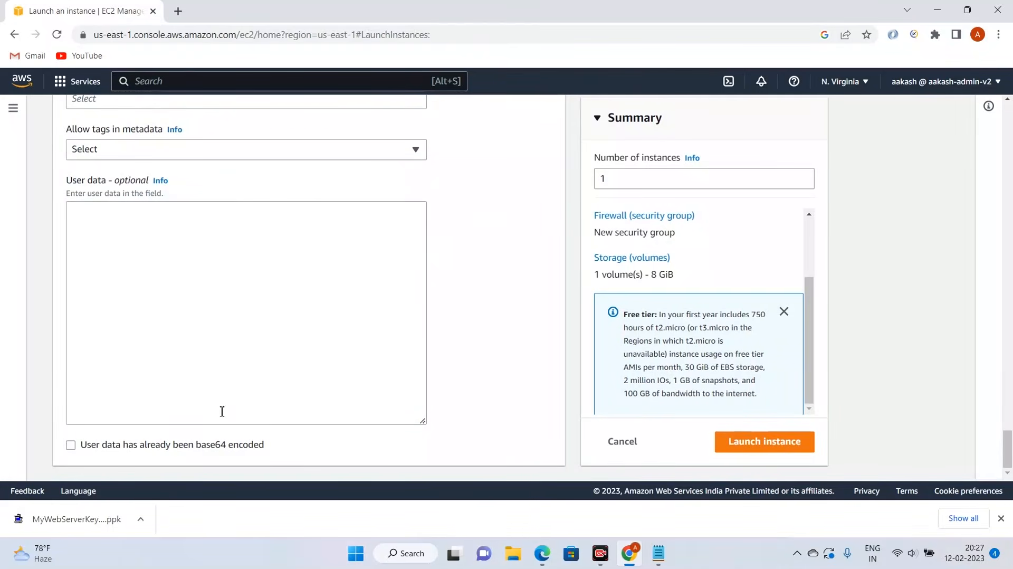
Step: Copy the whole bash script from the ec2-user-data file in Notepad and paste it into the instance's user data field
click(176, 280)
click(658, 551)
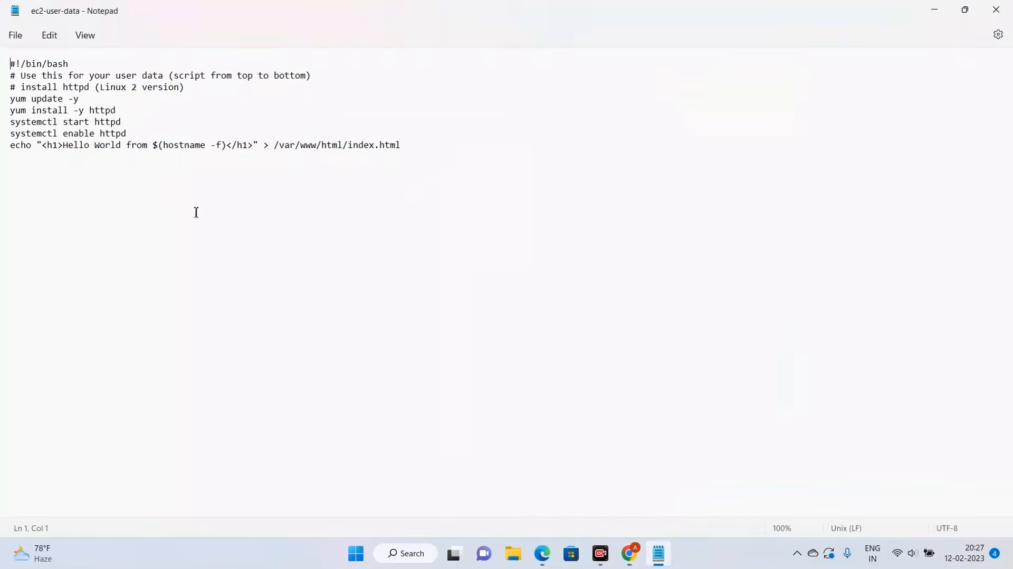
drag(441, 144, 3, 47)
key(ctrl+c)
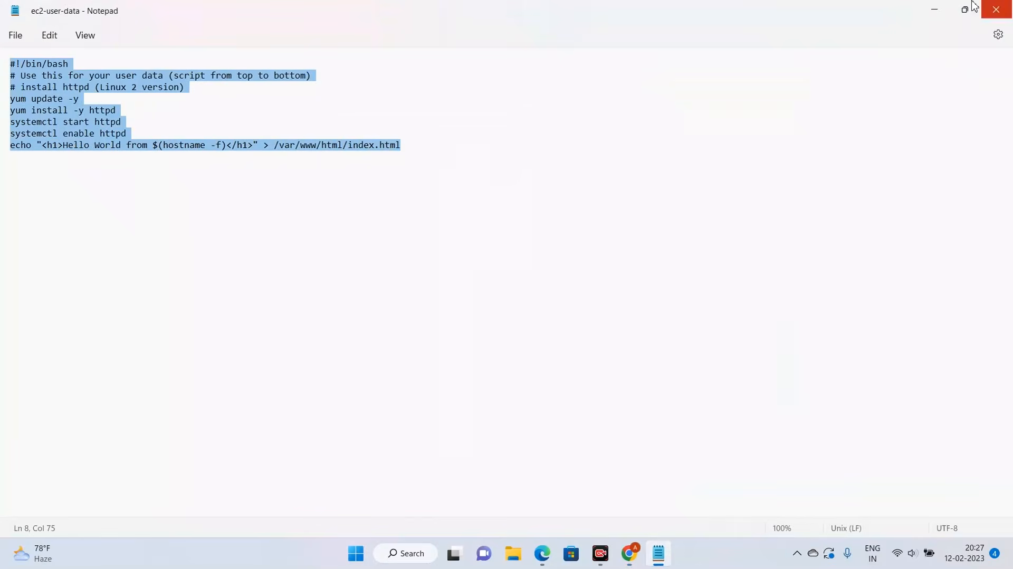
click(934, 10)
key(ctrl+v)
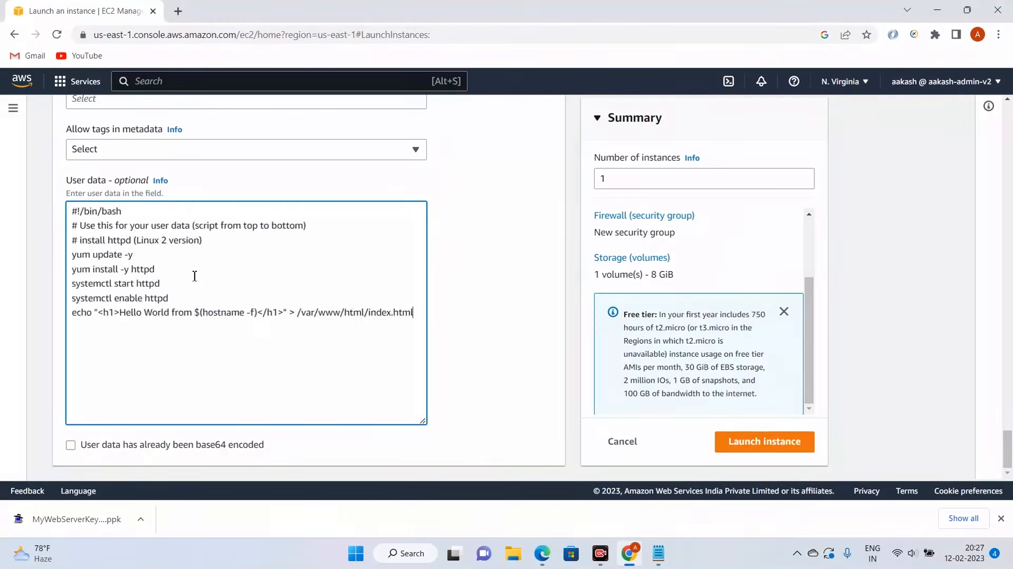
Step: Read through the user data script from the bash header to the yum and systemctl commands for httpd
drag(135, 214, 30, 217)
click(293, 275)
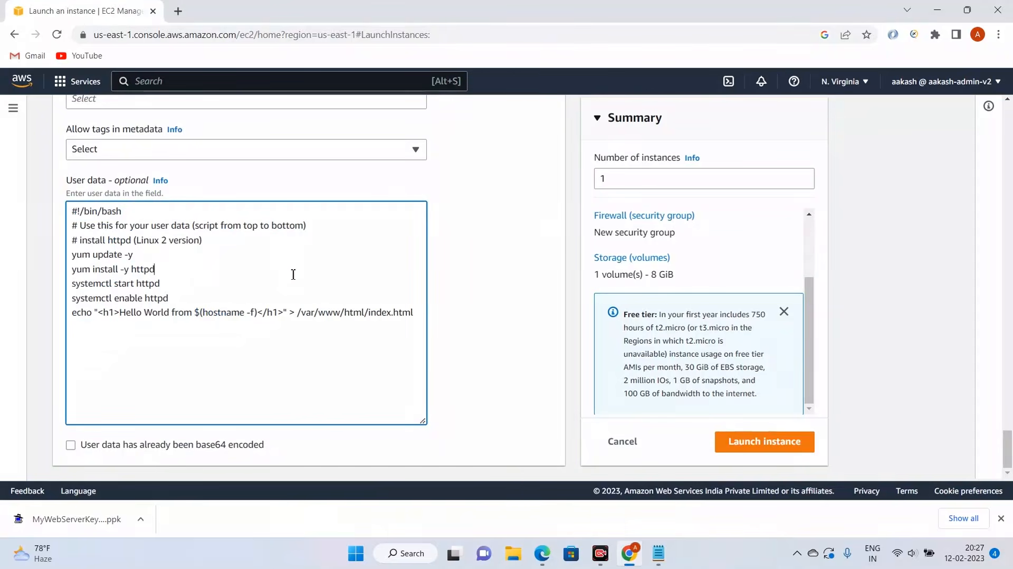
drag(419, 299, 180, 300)
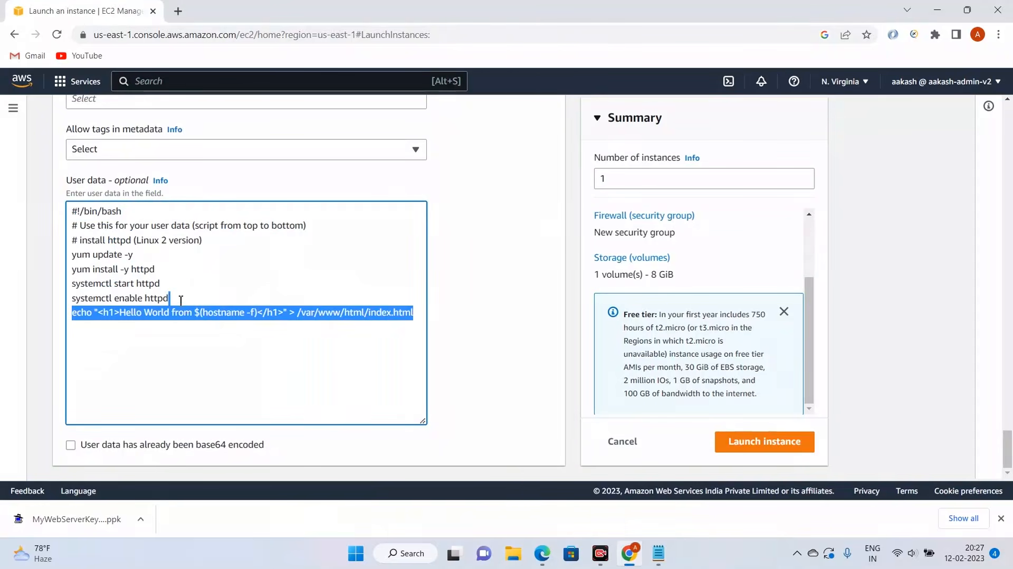
click(103, 231)
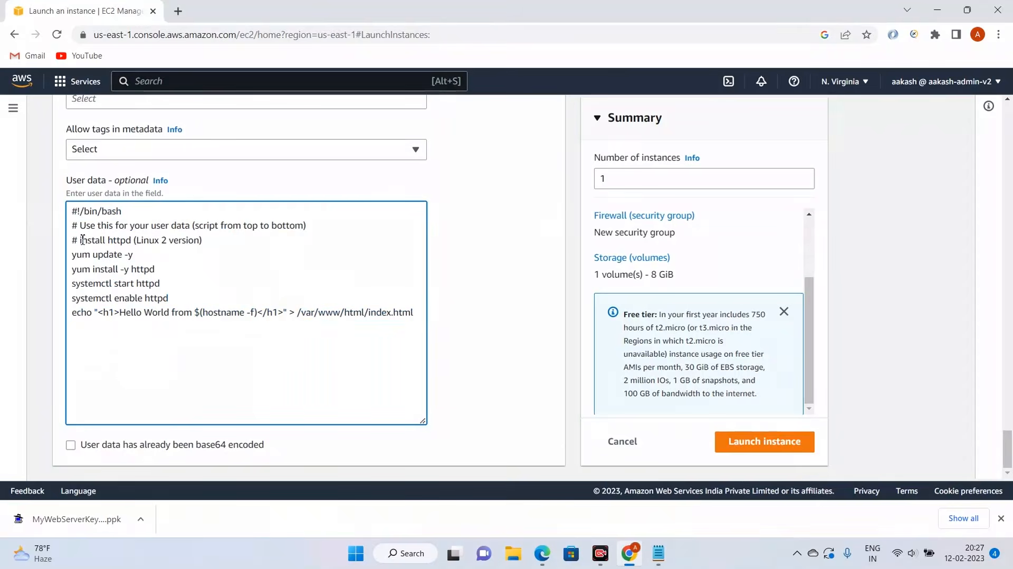
drag(80, 240, 206, 241)
click(207, 241)
drag(131, 255, 40, 262)
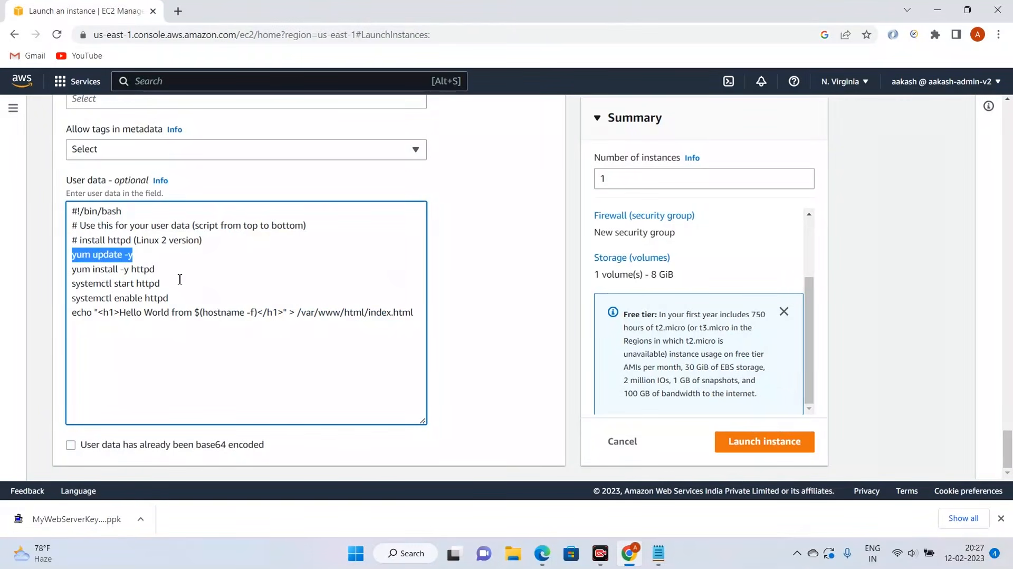
drag(154, 256, 32, 260)
click(133, 274)
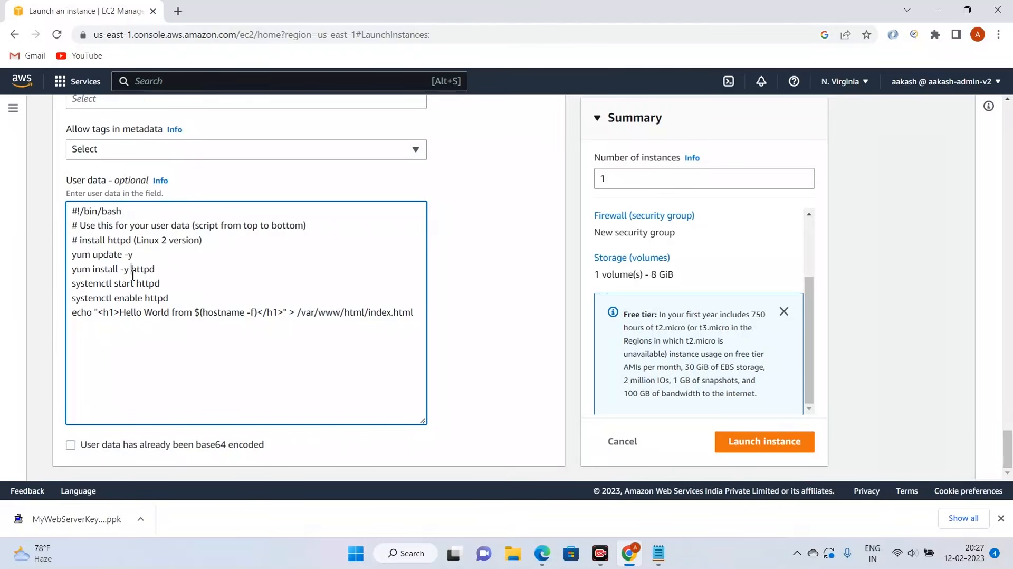
drag(157, 274, 2, 275)
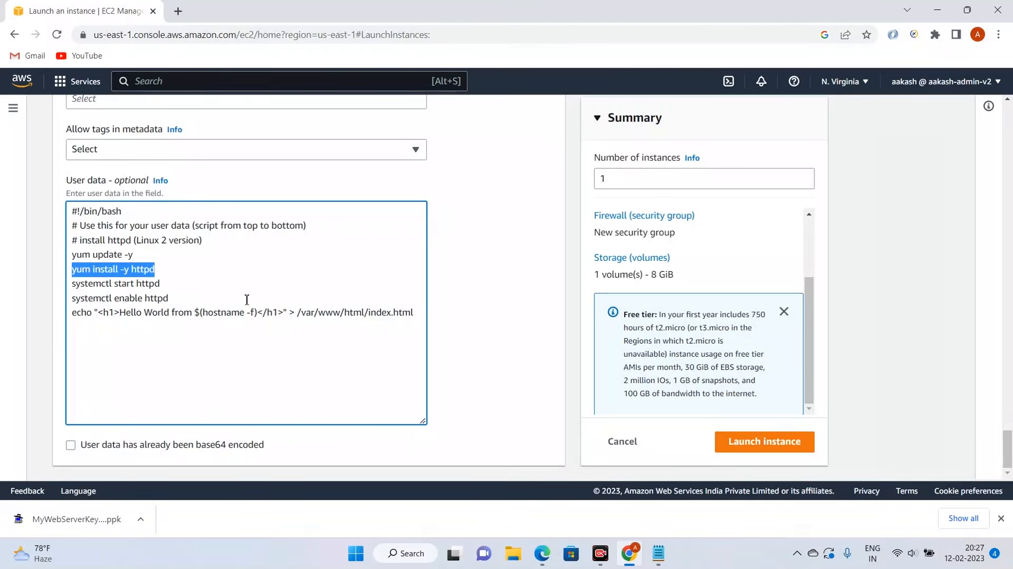
drag(165, 284, 32, 287)
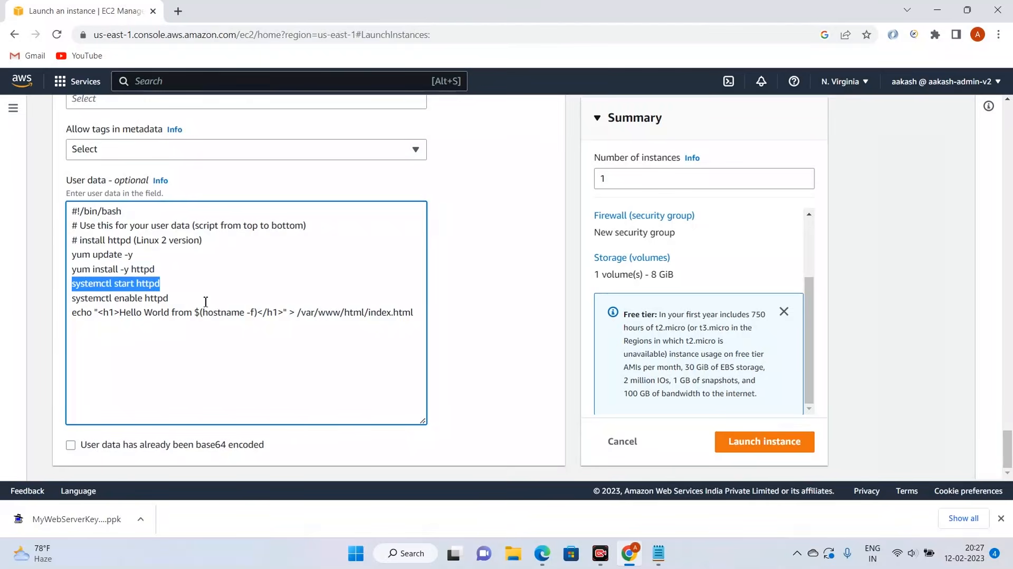
drag(180, 301, 30, 302)
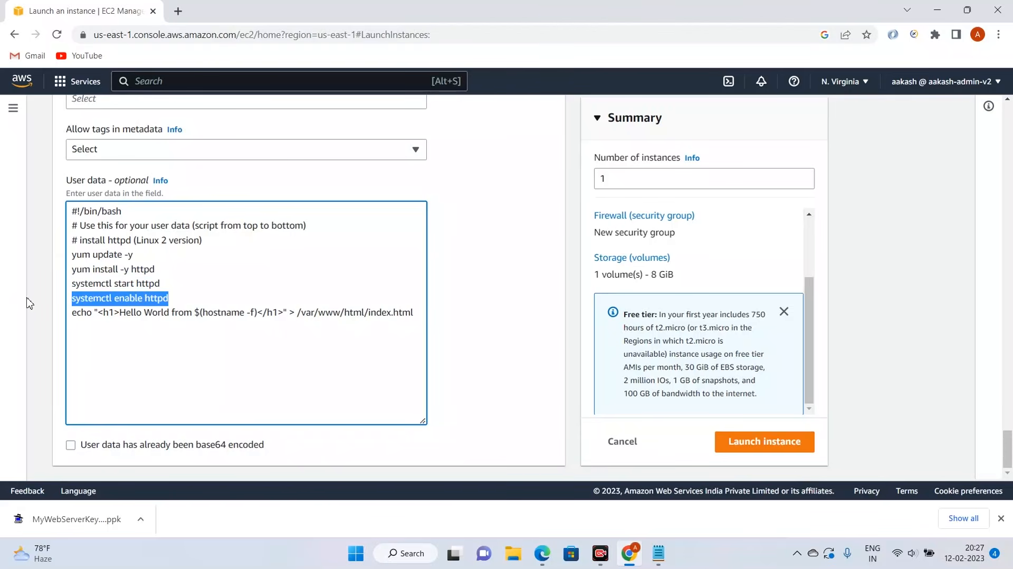
Step: Examine the script's echo line, including the Hello World heading and the /var/www/html/index.html target path
click(179, 313)
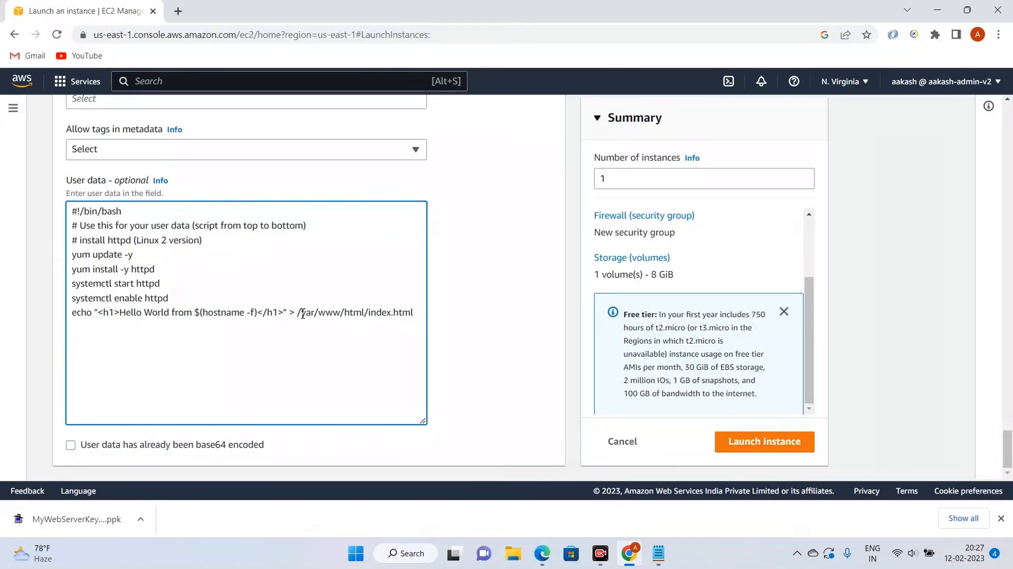
drag(302, 313, 364, 313)
click(375, 315)
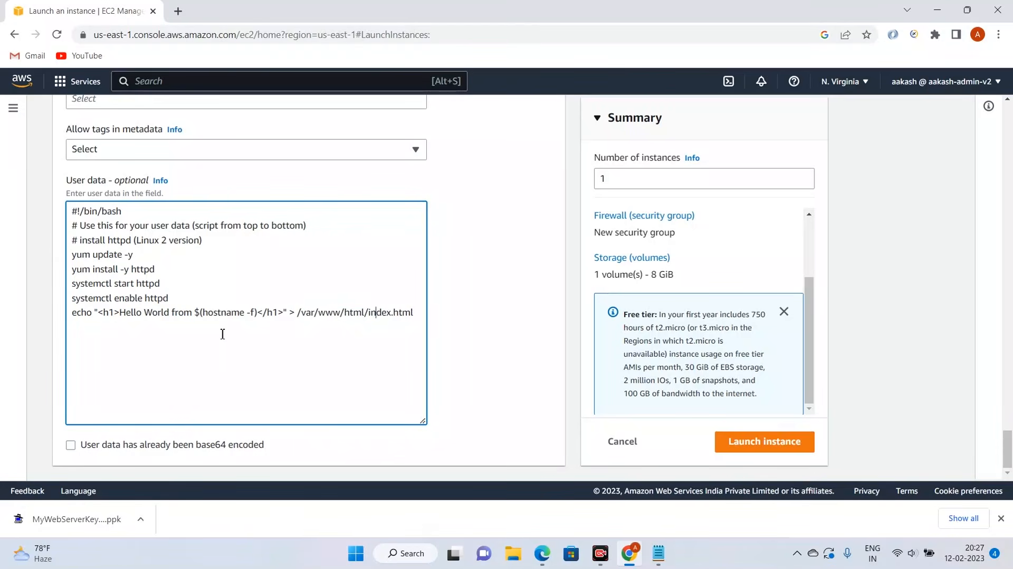
drag(104, 315, 282, 312)
click(114, 315)
click(157, 314)
click(128, 315)
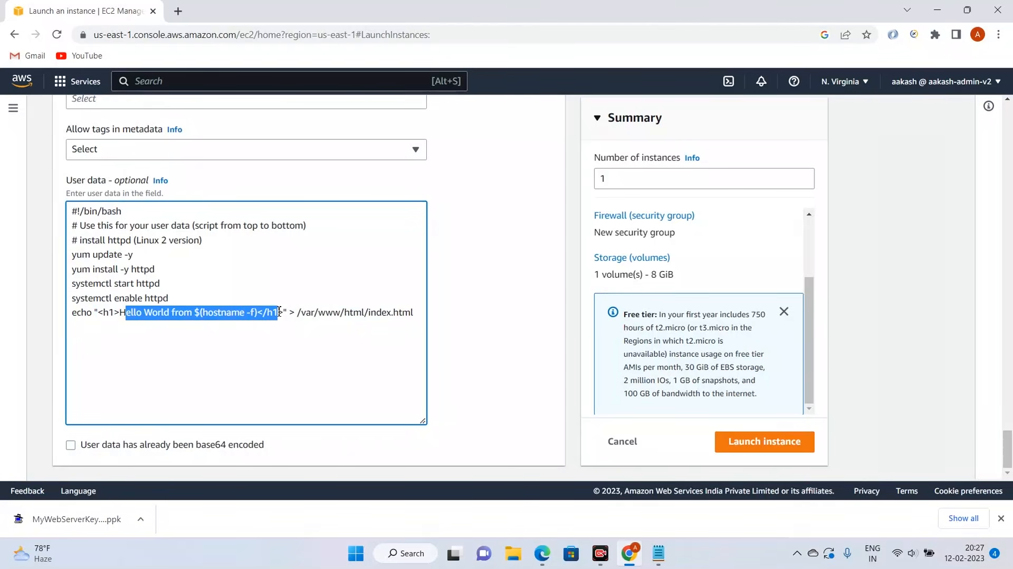
click(315, 304)
drag(419, 309, 371, 311)
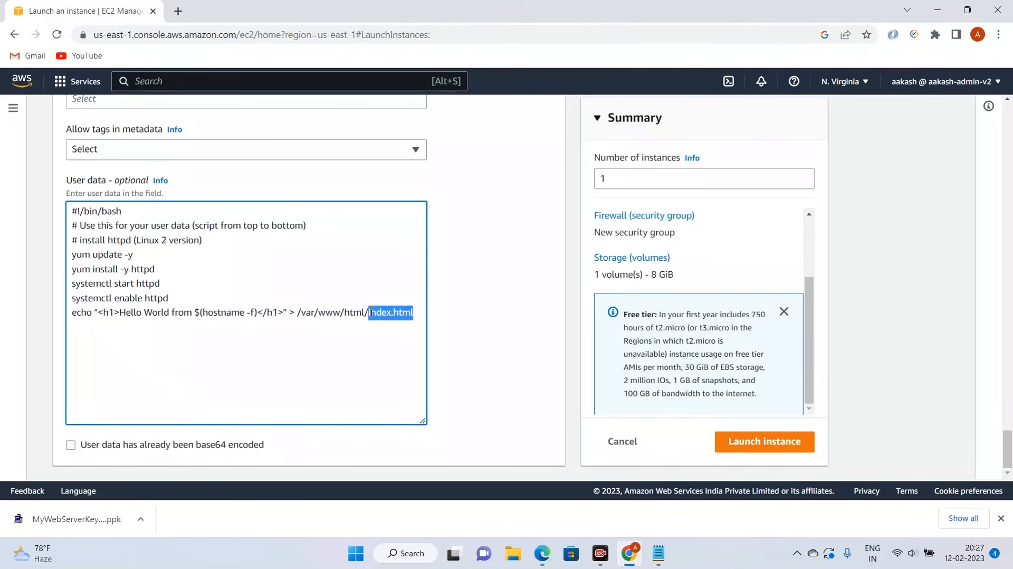
click(416, 315)
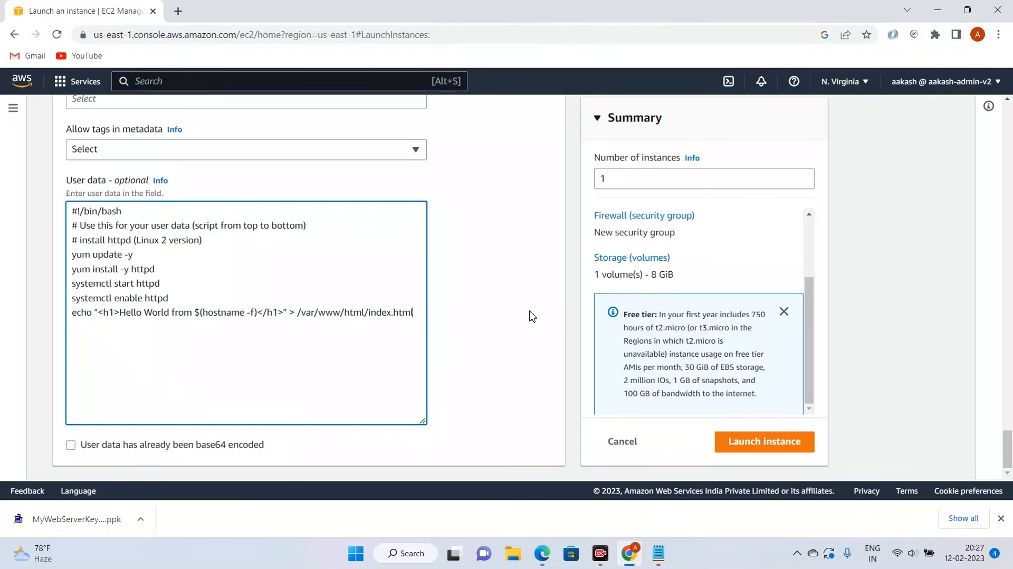
Step: Review the launch configuration from the instance type down to the user data and launch the instance
scroll(532, 316, up, 20)
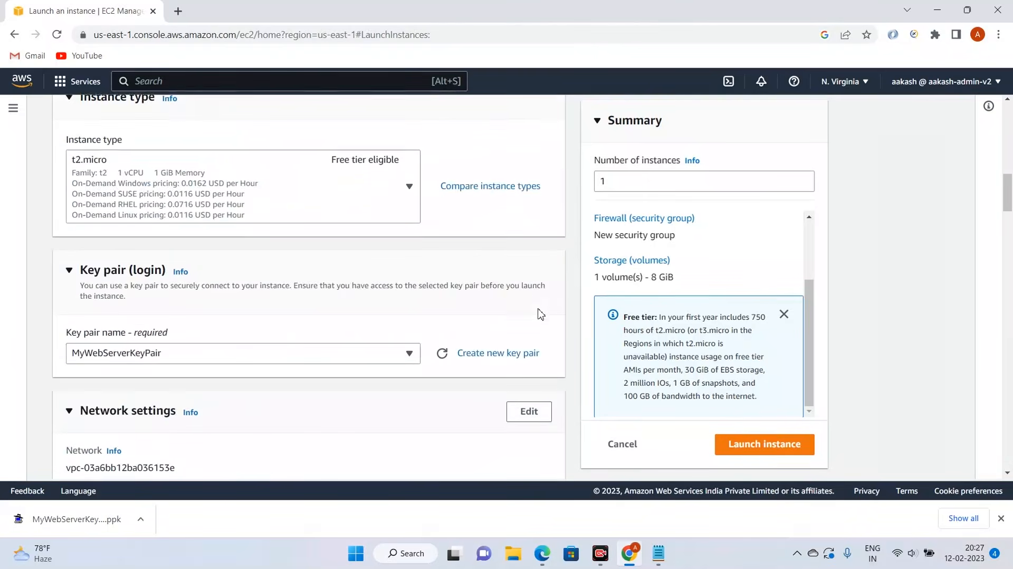
scroll(539, 314, up, 8)
scroll(540, 306, down, 20)
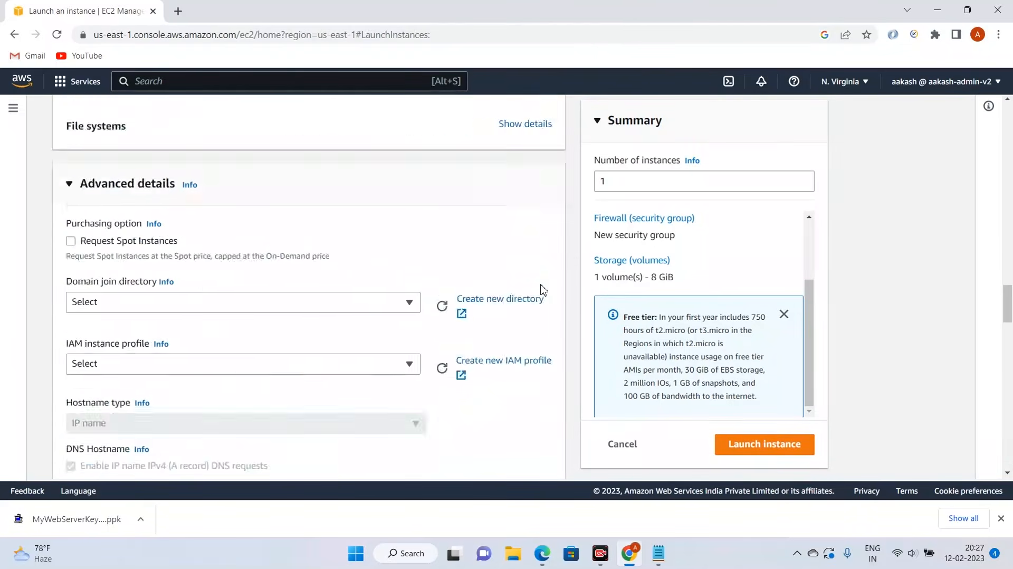
scroll(543, 290, down, 10)
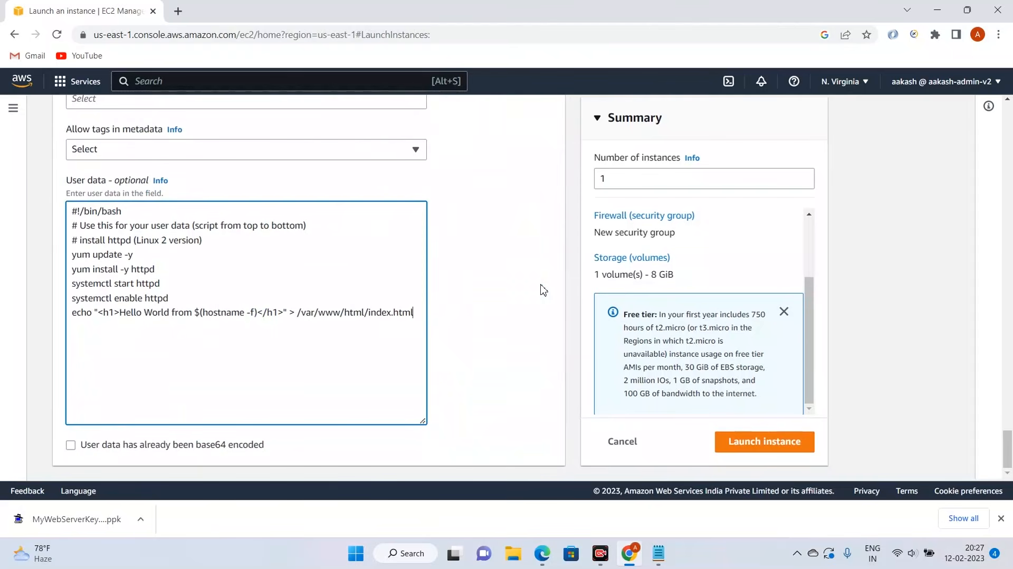
click(782, 443)
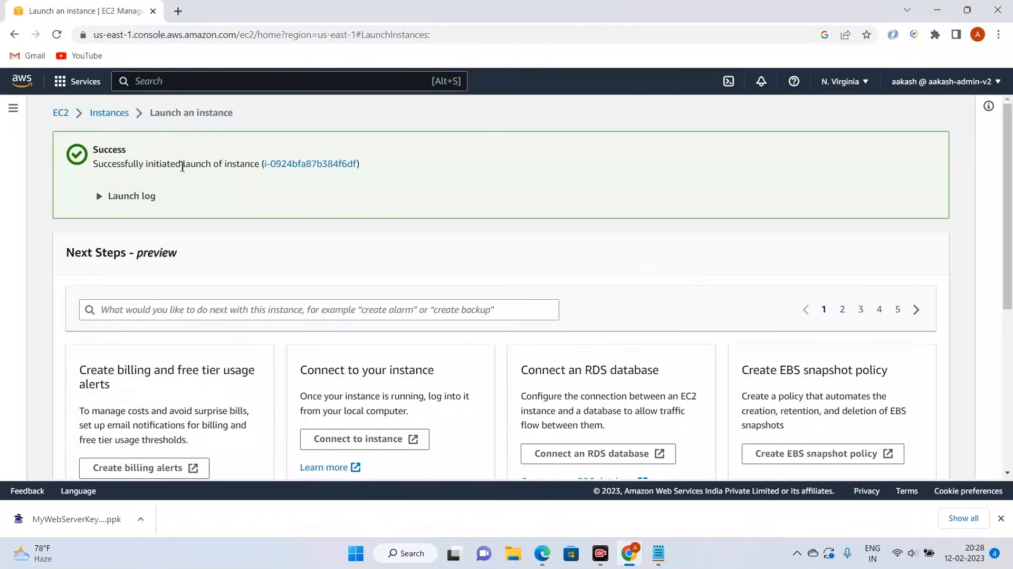
Step: Open the instances list and refresh it to check the state of the newly launched instance
click(112, 114)
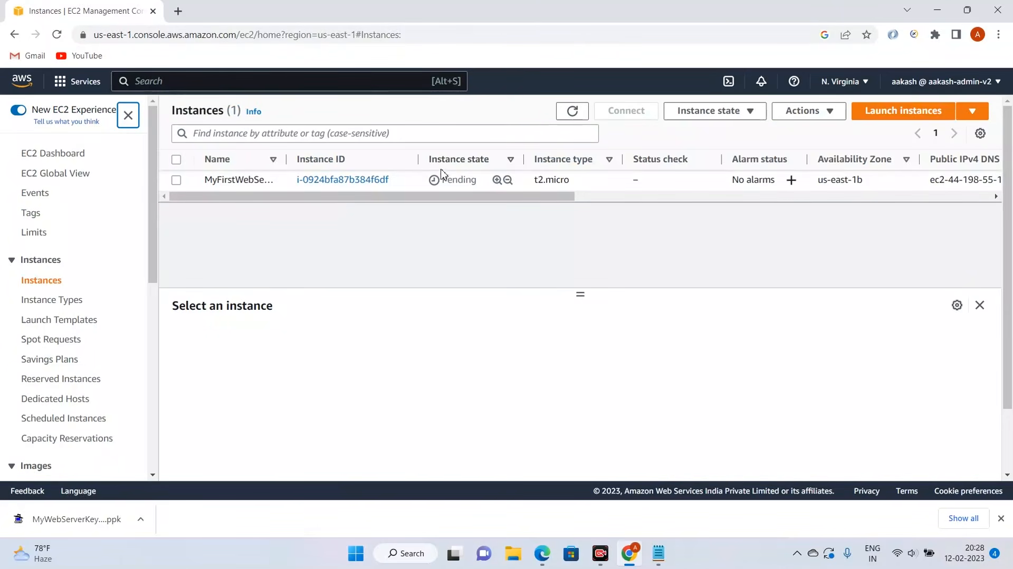
click(575, 111)
drag(558, 196, 430, 220)
click(572, 112)
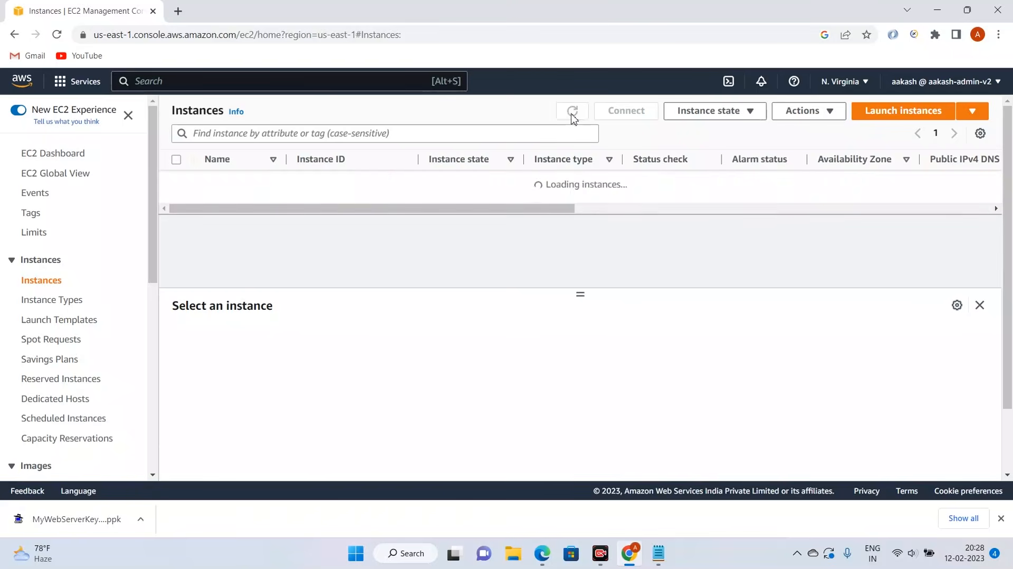
click(573, 118)
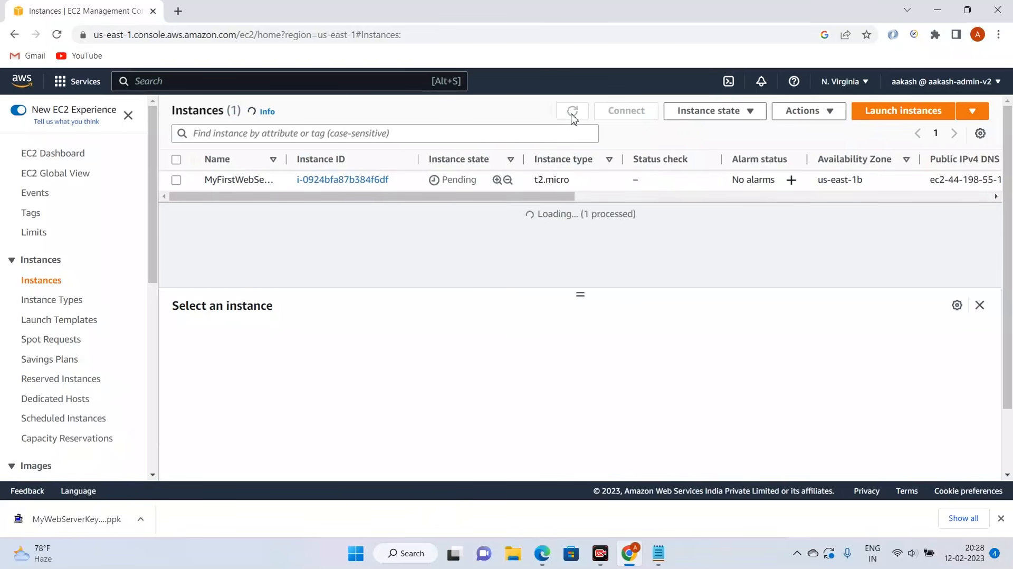
click(574, 118)
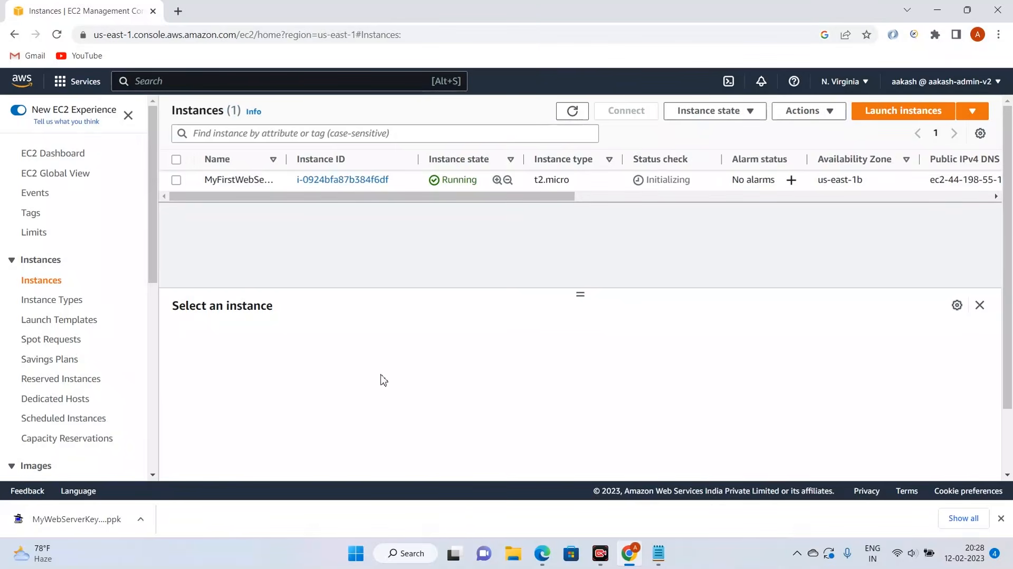
Step: Select the MyFirstWebServer instance and enlarge its details pane to look over the instance information
click(176, 180)
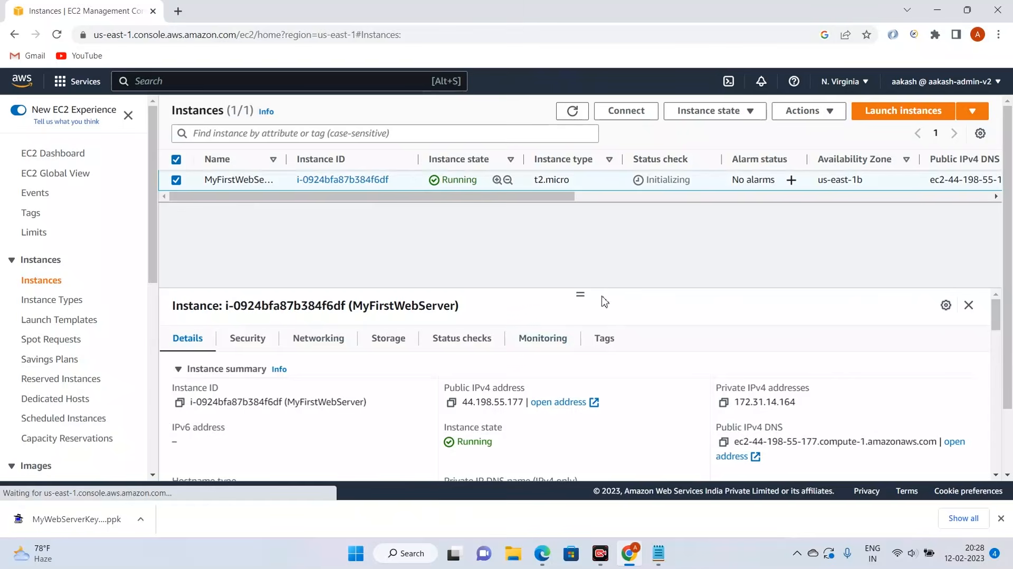
drag(580, 295, 594, 204)
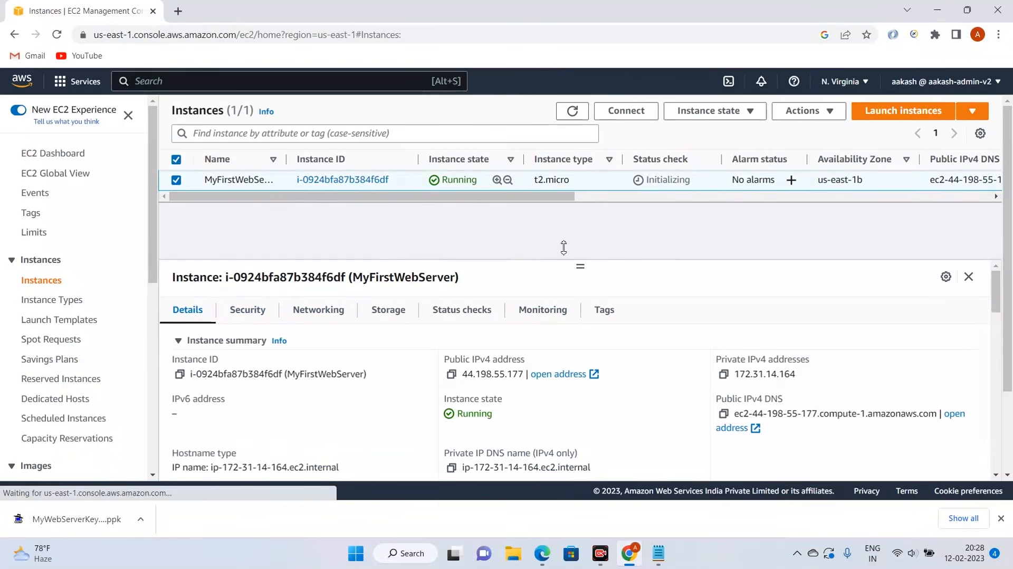
scroll(616, 393, down, 1)
scroll(616, 392, down, 5)
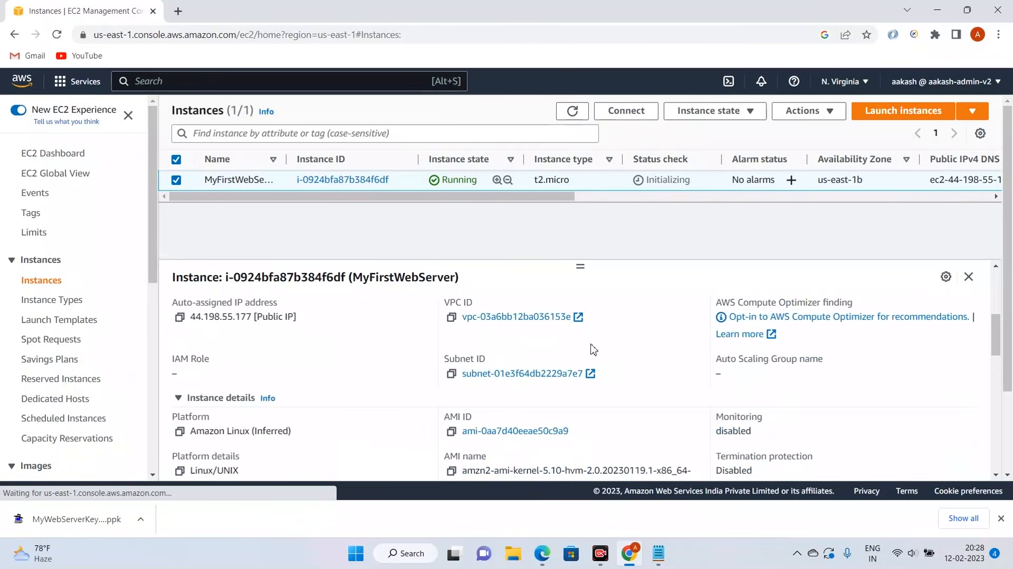
scroll(888, 435, down, 5)
scroll(904, 395, up, 10)
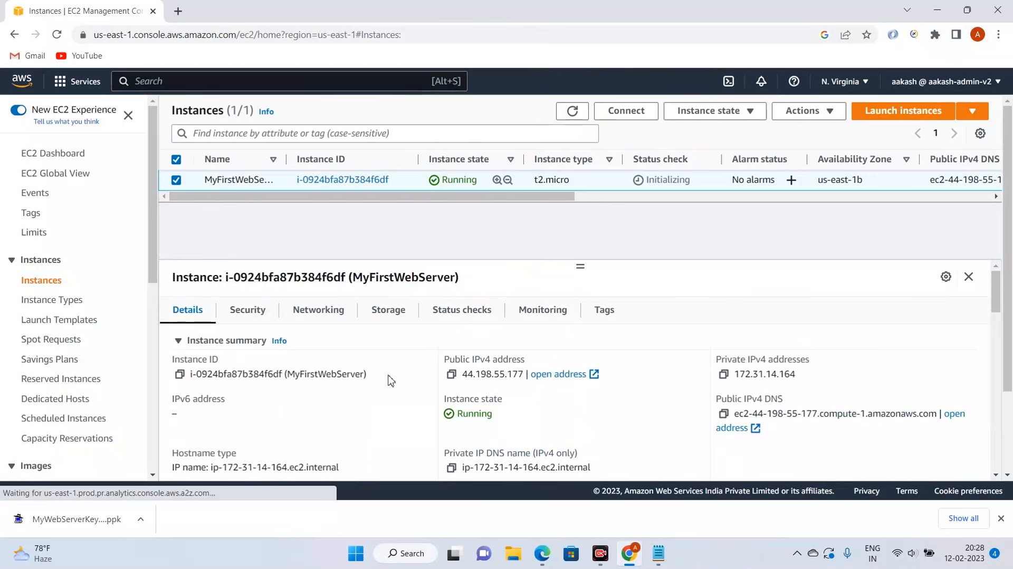
Step: Examine the instance ID, the private IPv4 address and the public IPv4 DNS name in the instance summary
drag(369, 376, 176, 380)
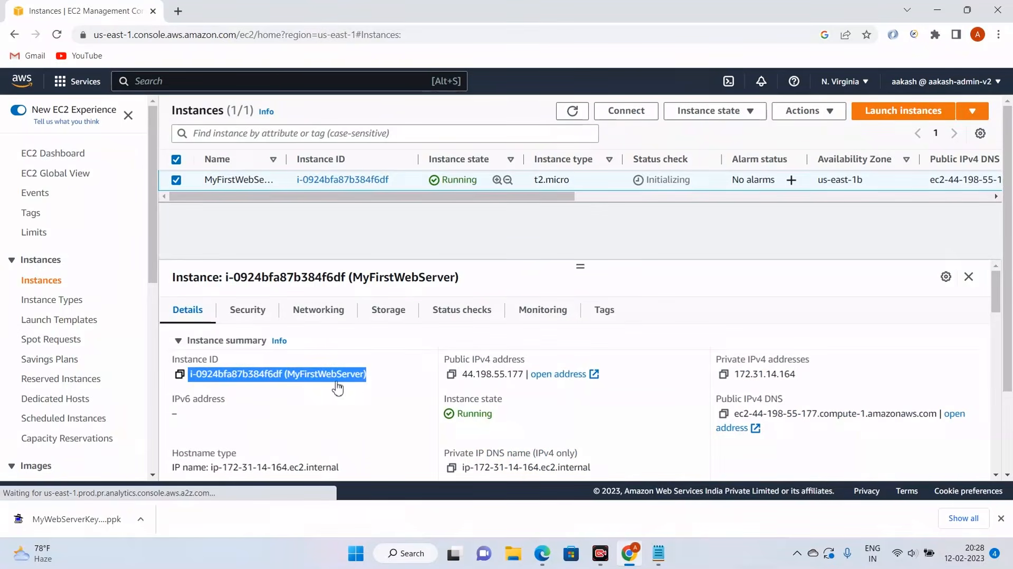
click(371, 390)
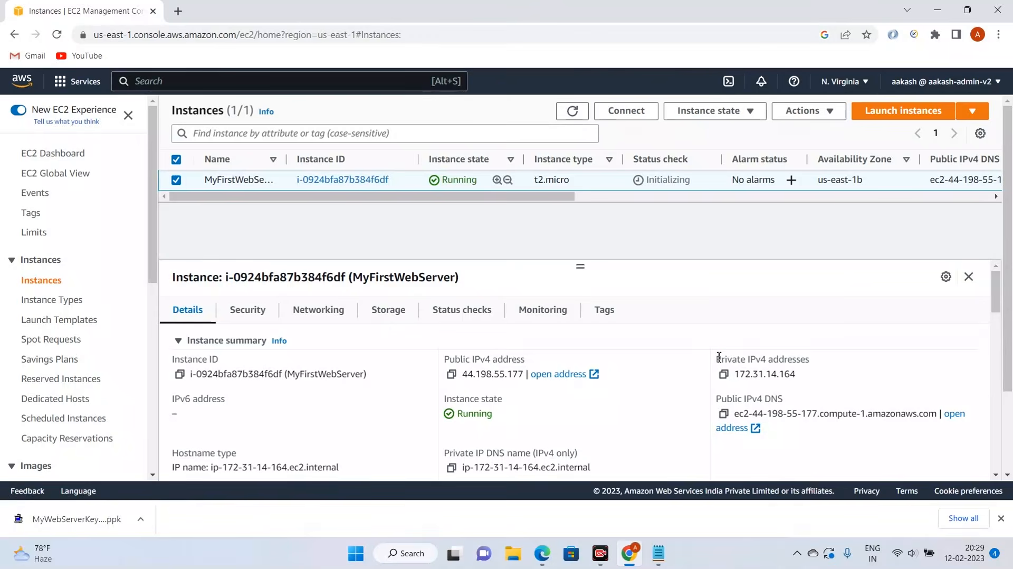
drag(719, 357, 813, 360)
click(815, 360)
scroll(809, 364, down, 1)
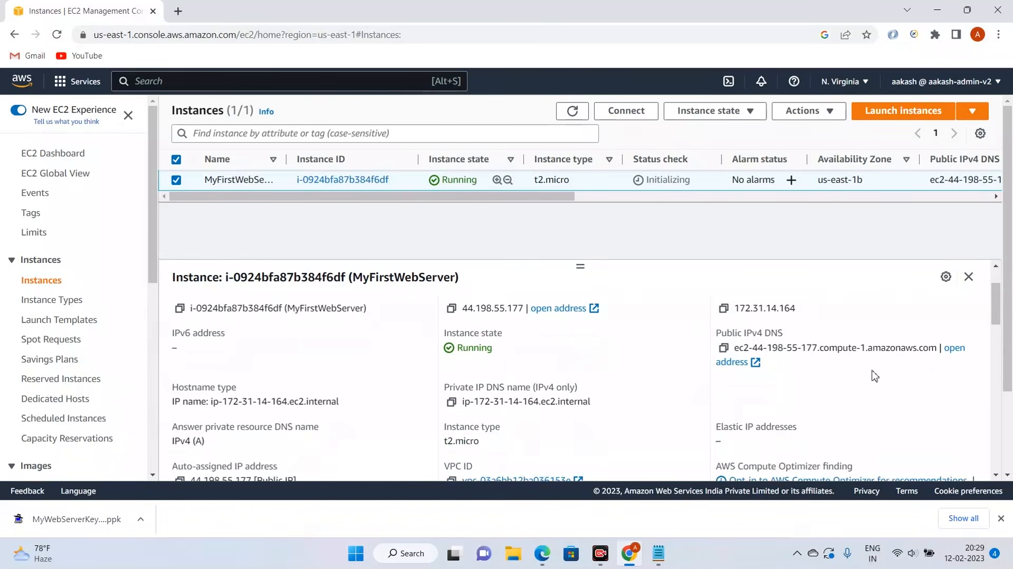
drag(716, 331, 806, 323)
click(807, 324)
drag(736, 348, 938, 348)
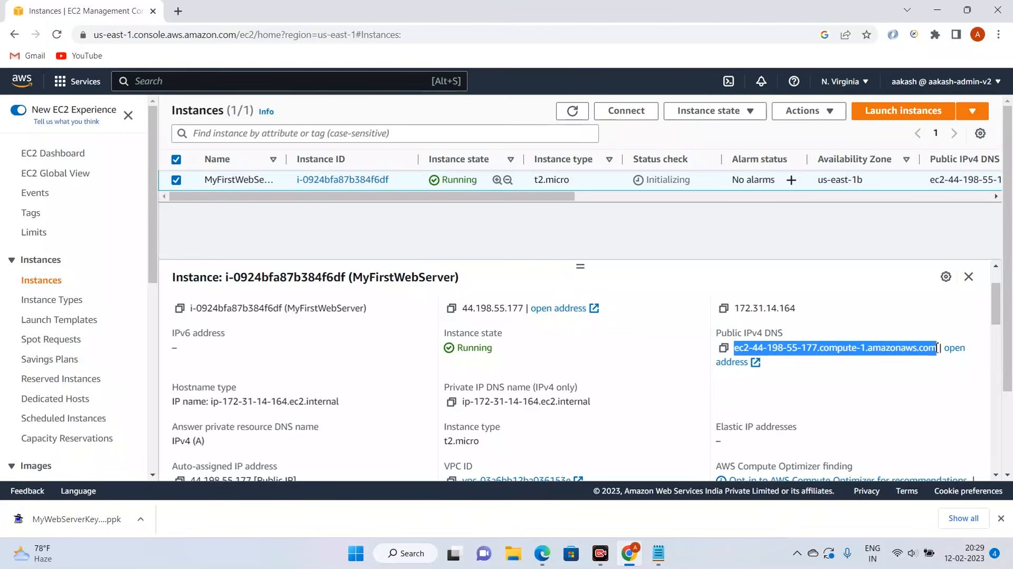
click(894, 441)
Step: Look through the remaining instance details, including the private DNS name, VPC, subnet, IAM role, platform and AMI
scroll(686, 417, down, 1)
scroll(512, 385, up, 1)
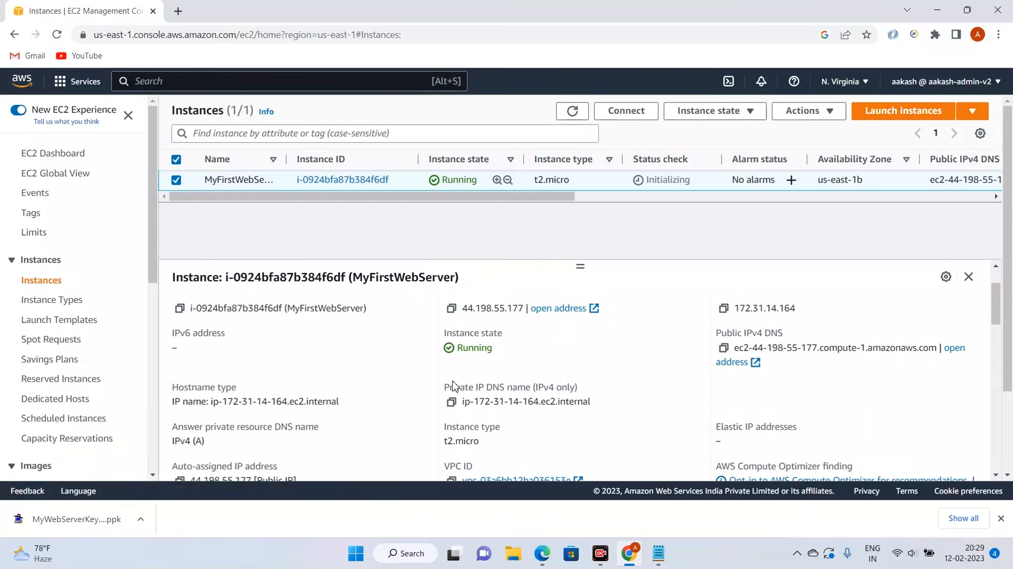
scroll(580, 377, down, 3)
scroll(577, 377, up, 3)
scroll(246, 396, down, 4)
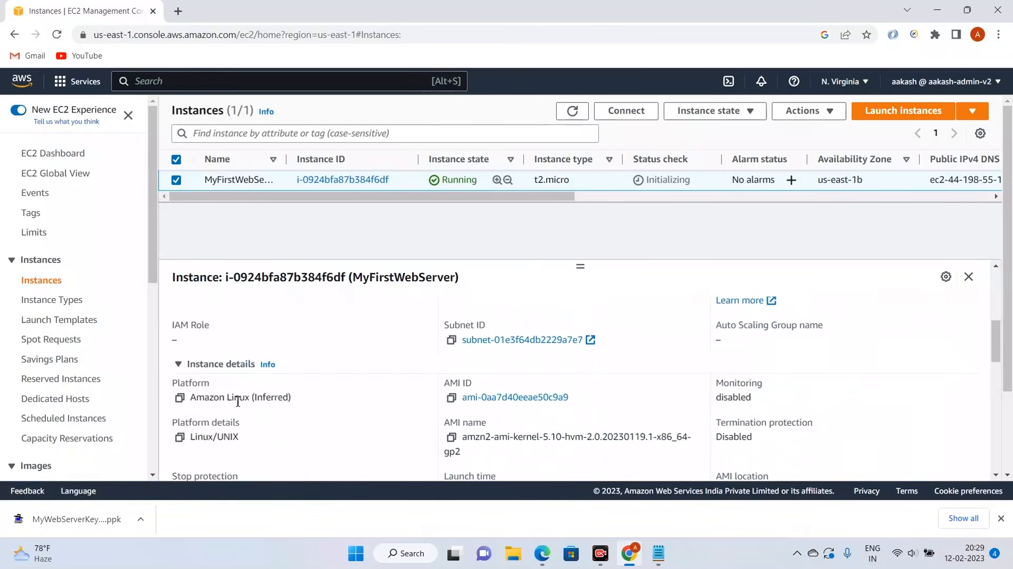
scroll(238, 401, up, 3)
scroll(237, 400, down, 1)
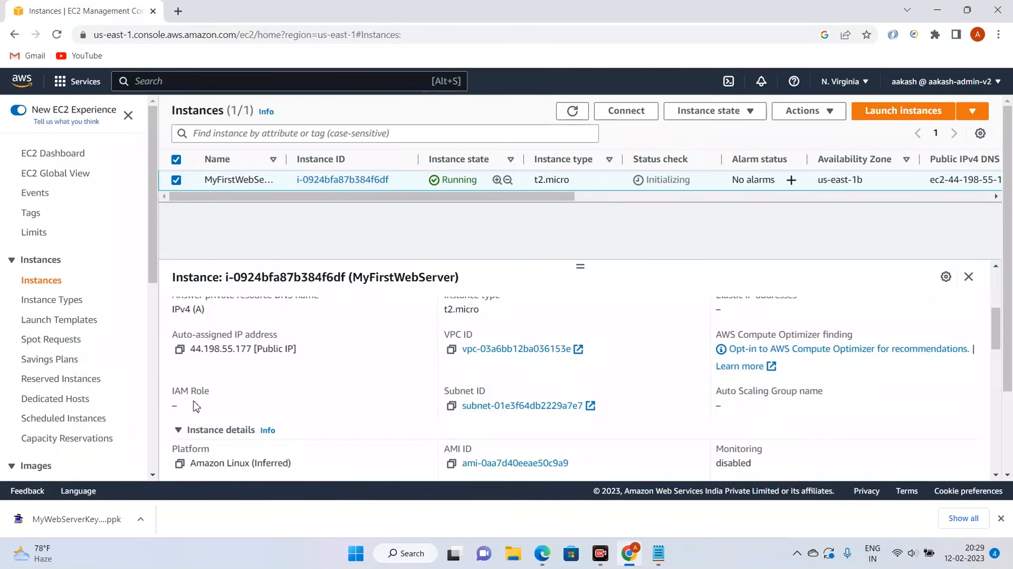
Step: Examine the IAM role field and the remaining instance details, from AMI and key pair to host placement, capacity reservation and accelerators
drag(179, 404, 166, 393)
click(249, 412)
drag(197, 408, 163, 389)
click(218, 392)
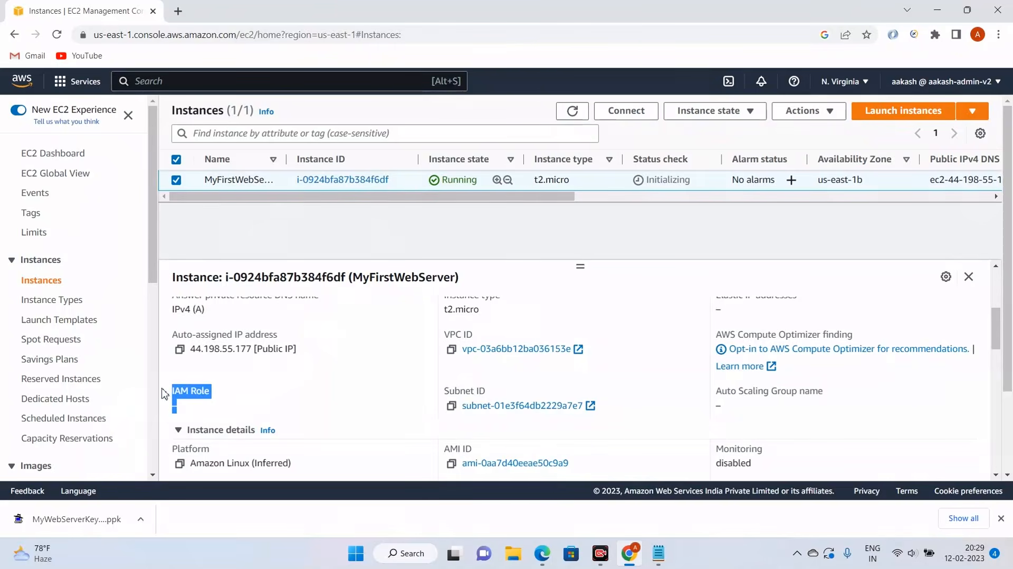
click(206, 391)
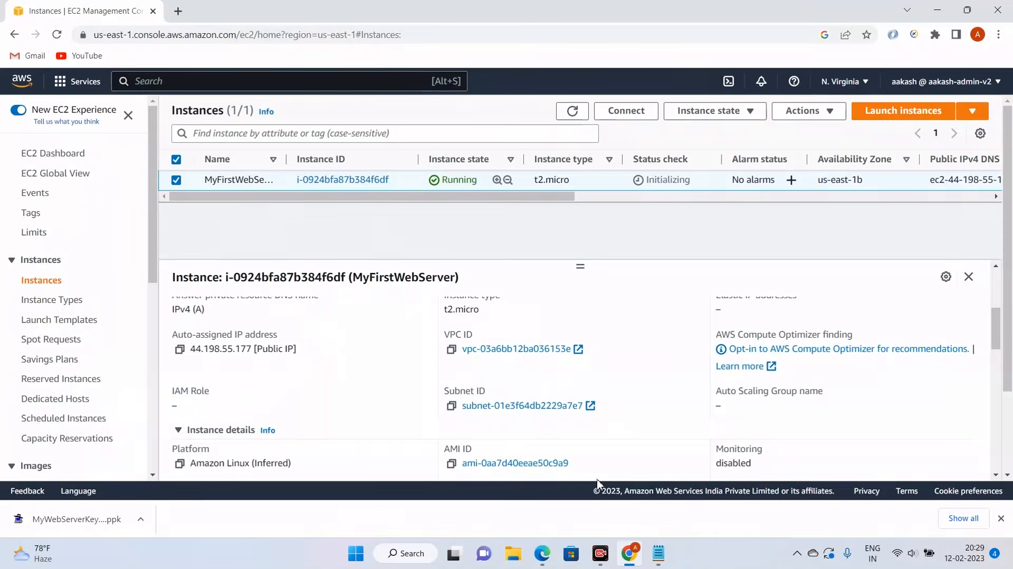
scroll(640, 368, down, 3)
scroll(649, 368, up, 3)
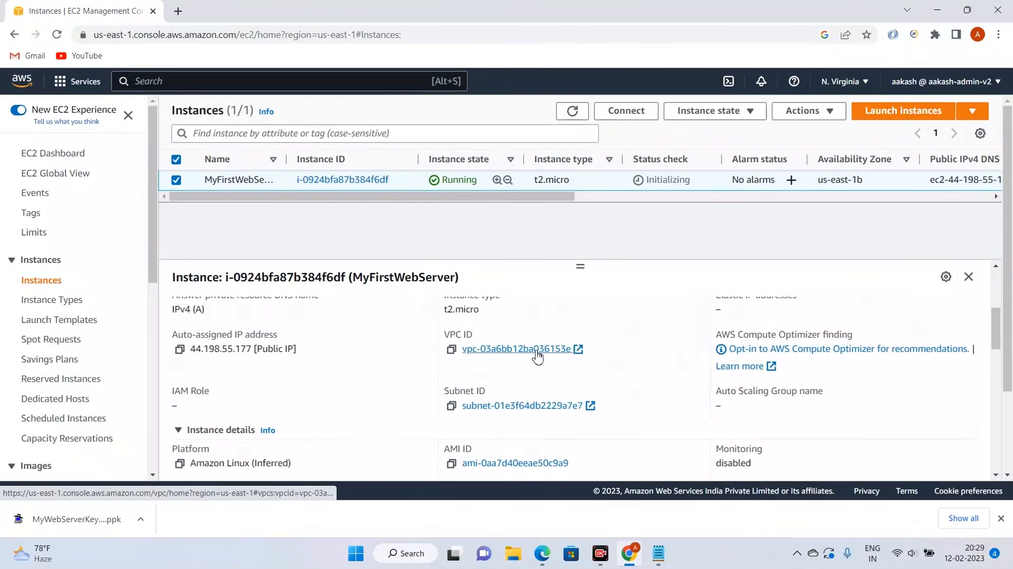
scroll(638, 400, down, 4)
scroll(639, 401, up, 1)
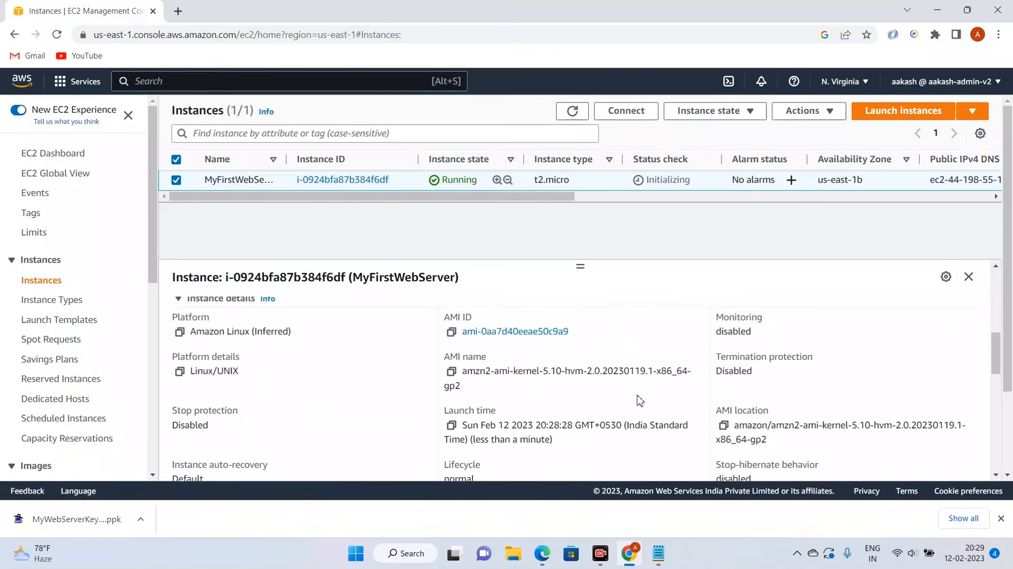
scroll(640, 400, down, 3)
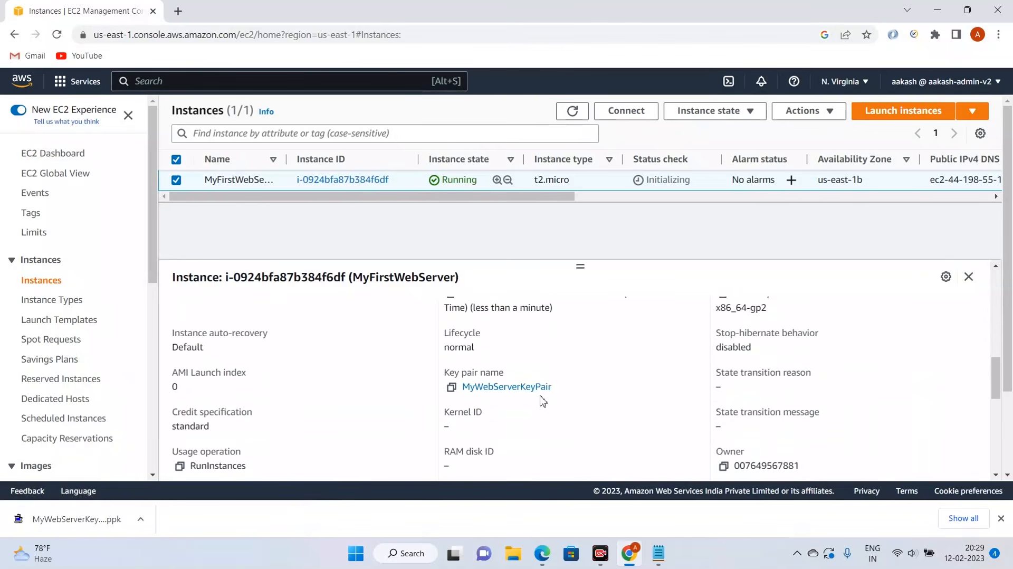
scroll(652, 434, down, 3)
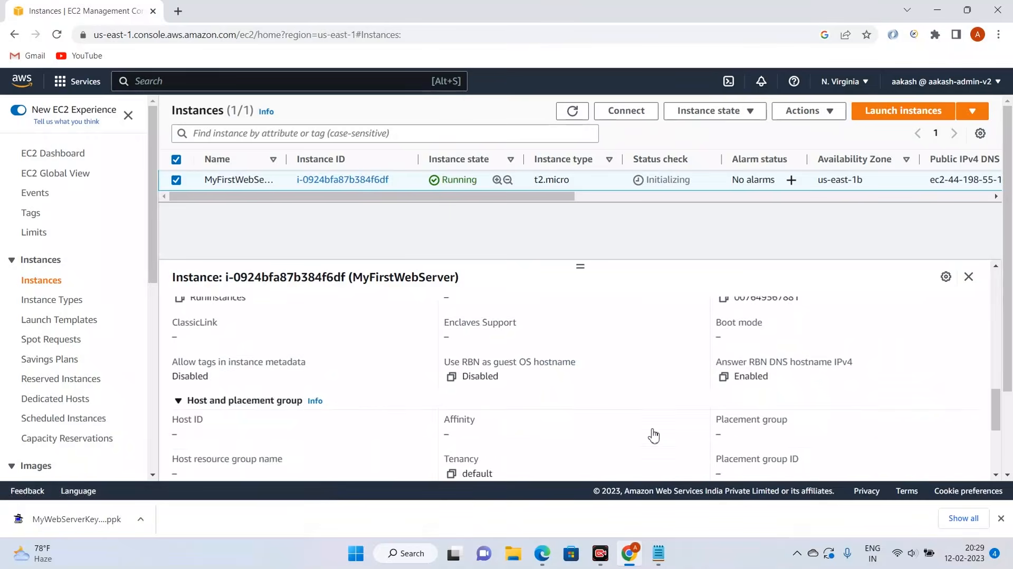
scroll(653, 434, down, 3)
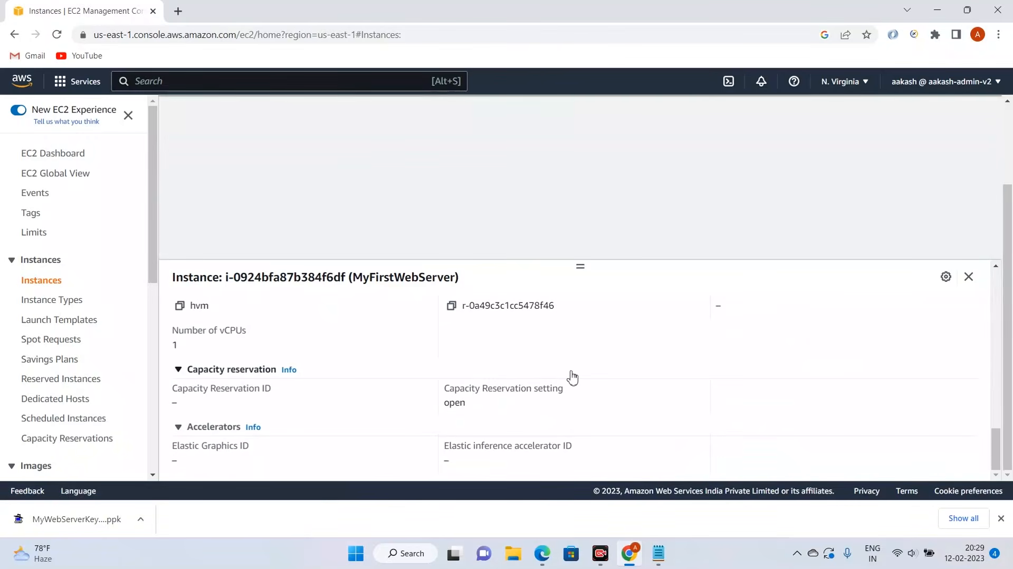
Step: Copy the public IPv4 address of MyFirstWebServer and open 44.198.55.177 in a new browser tab
scroll(584, 404, up, 10)
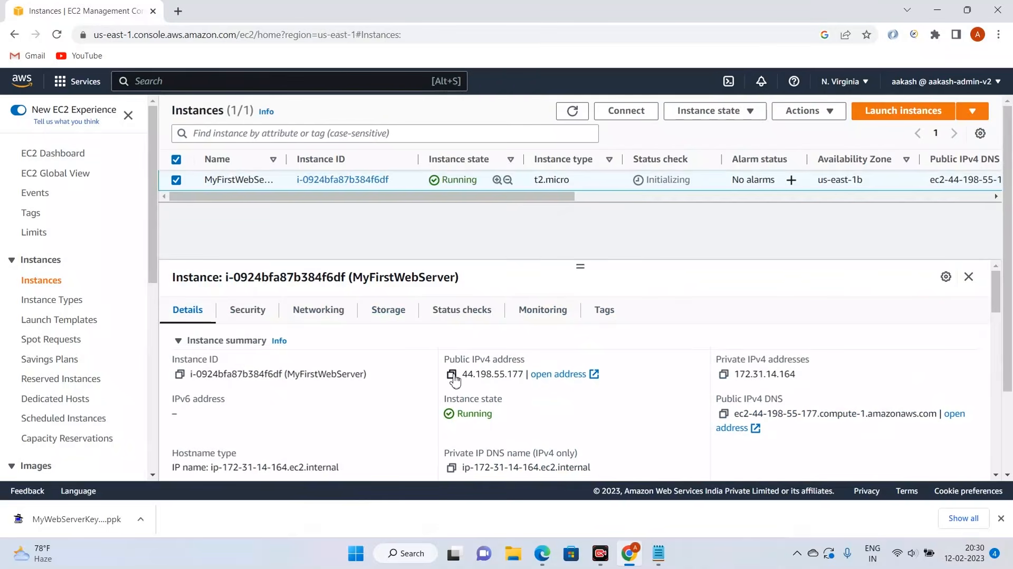
click(452, 374)
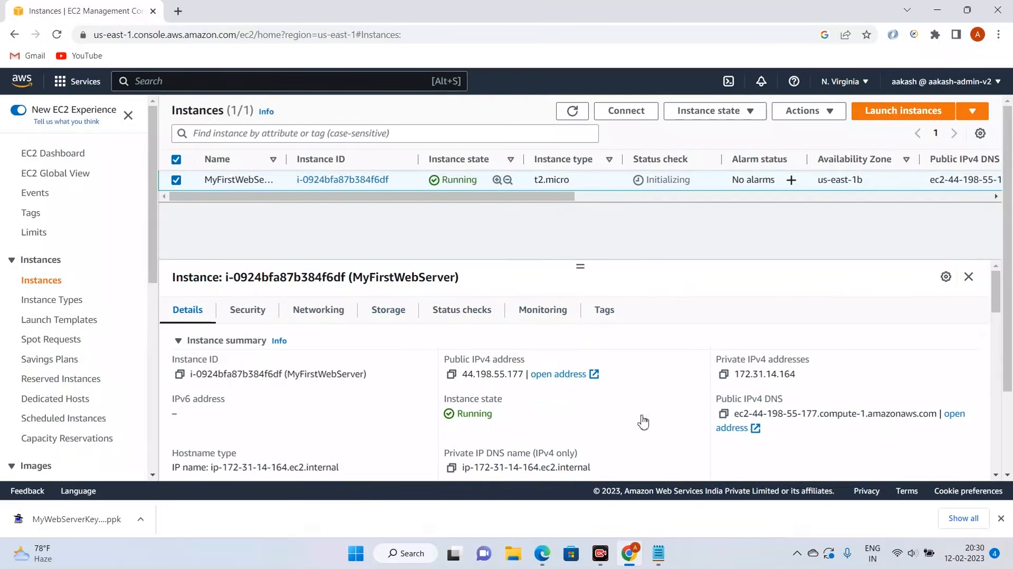
click(178, 11)
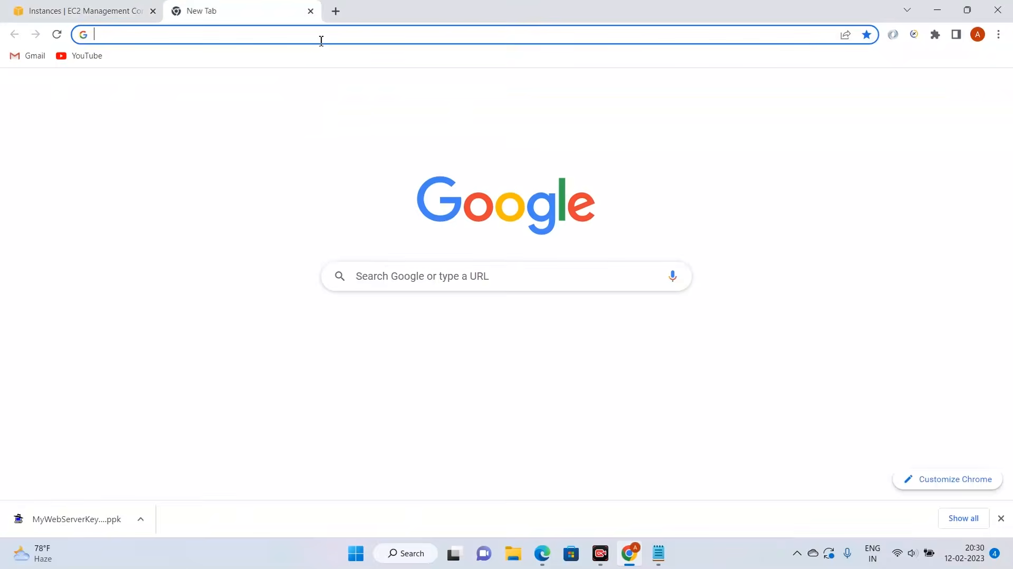
key(ctrl+v)
key(Return)
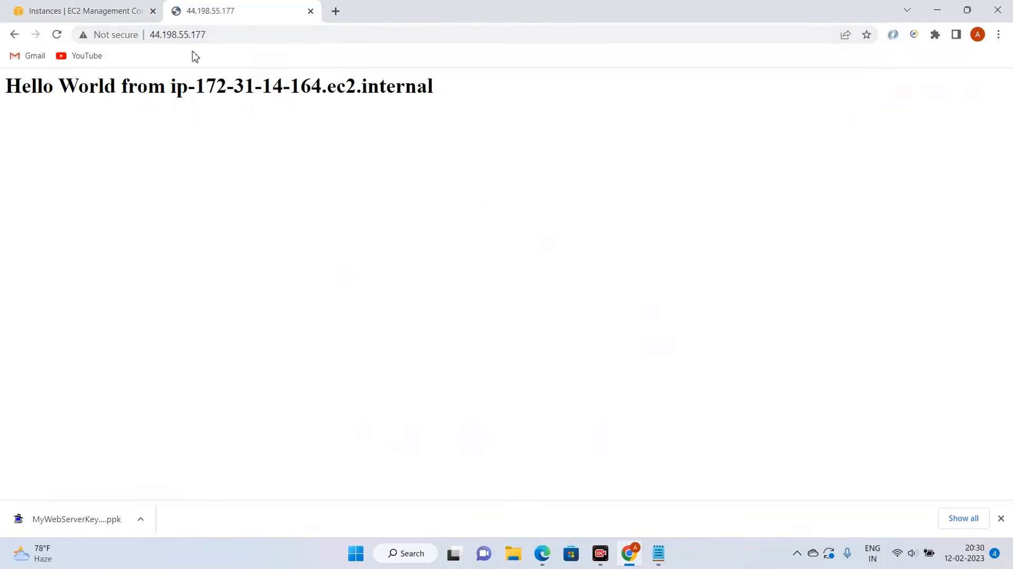
Step: Examine the web page served by the instance, checking its heading text against the address that was opened
drag(5, 89, 3, 124)
click(399, 105)
click(153, 35)
double_click(224, 32)
click(318, 316)
click(188, 34)
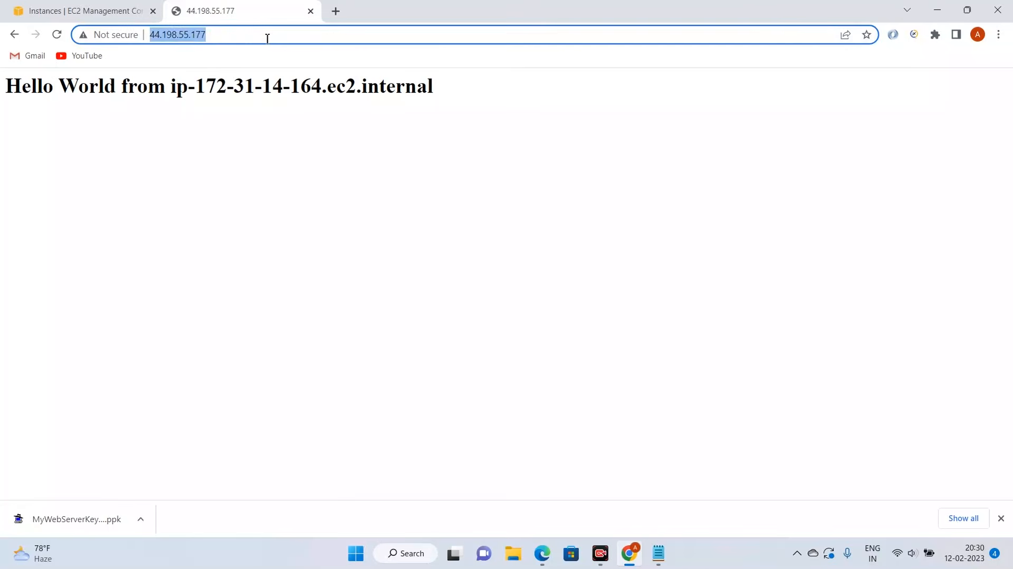
click(267, 38)
drag(441, 86, 2, 99)
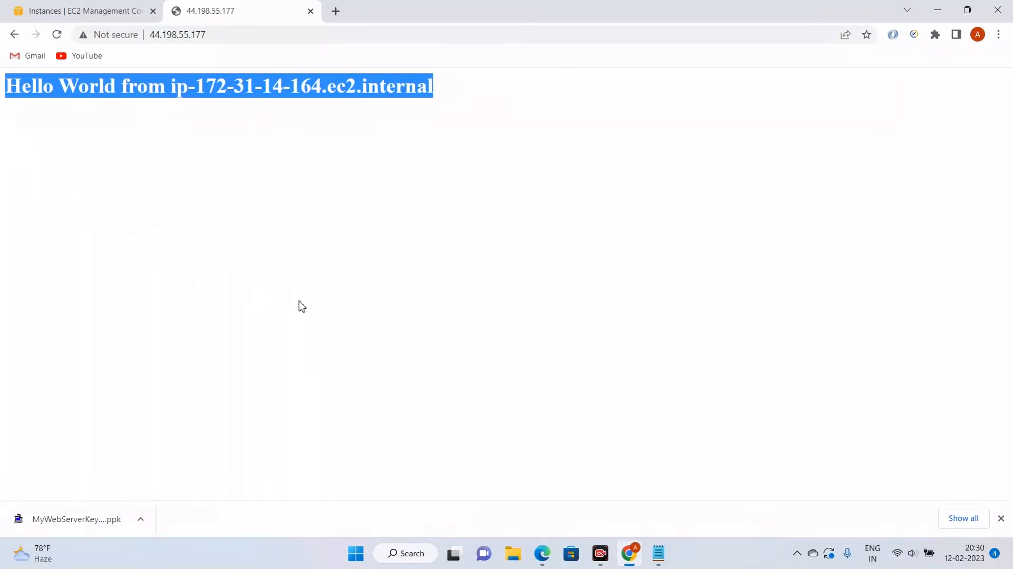
click(406, 127)
drag(441, 86, 2, 58)
click(378, 208)
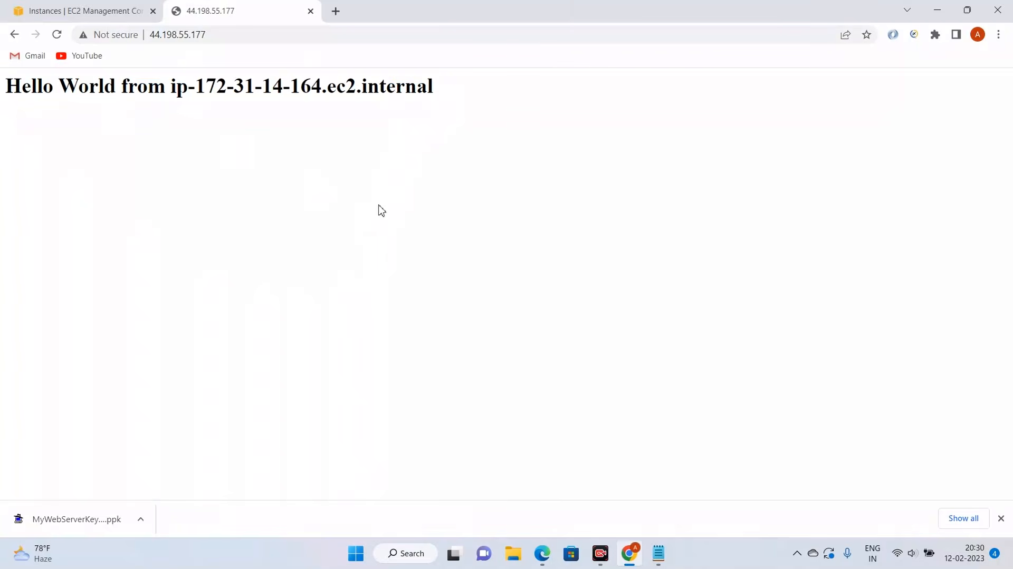
drag(197, 85, 324, 82)
click(492, 181)
Step: Compare the host name in the web page heading with the private IP DNS name in the instance summary
click(128, 16)
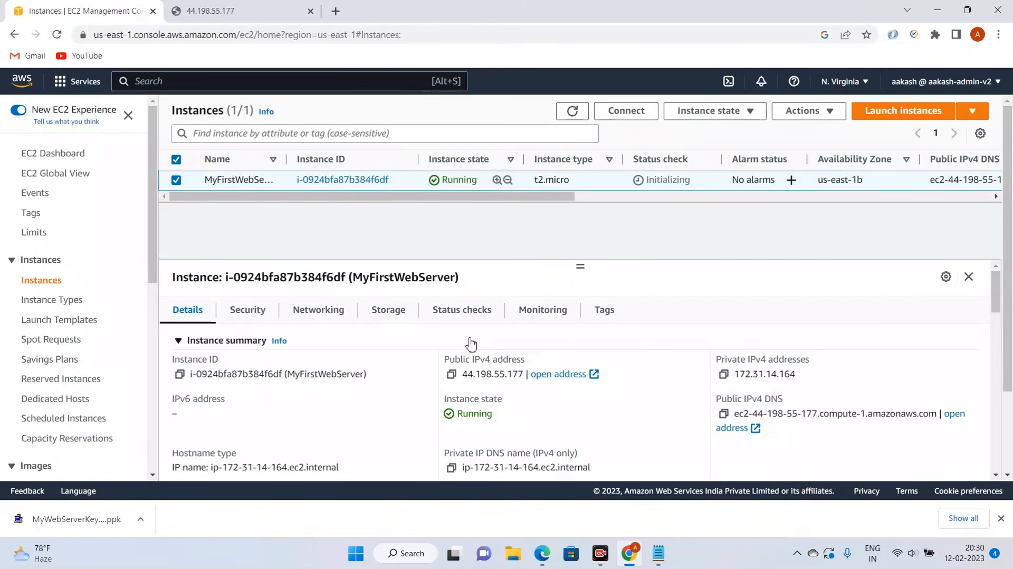
click(219, 8)
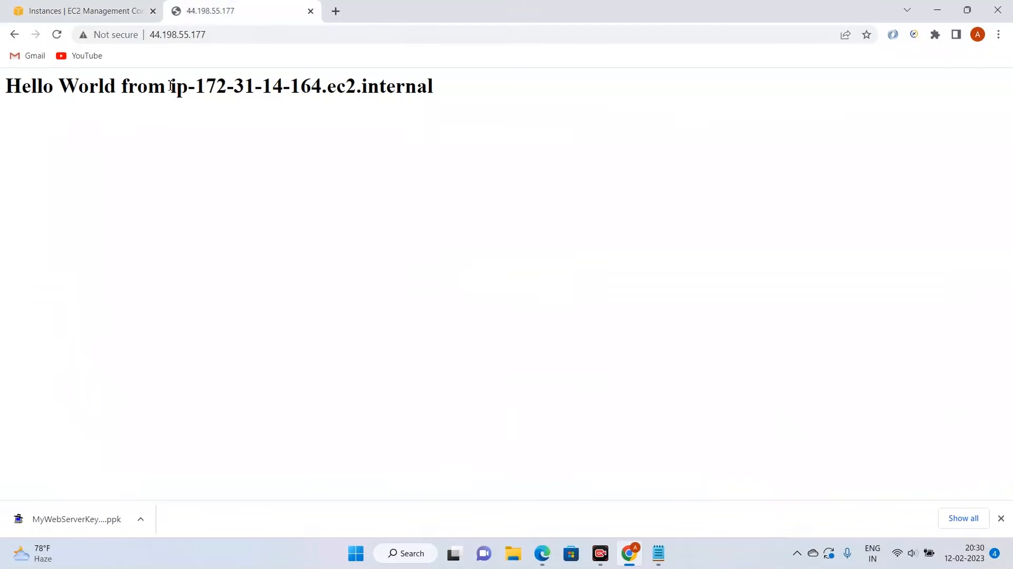
drag(170, 86, 368, 90)
click(440, 98)
click(67, 6)
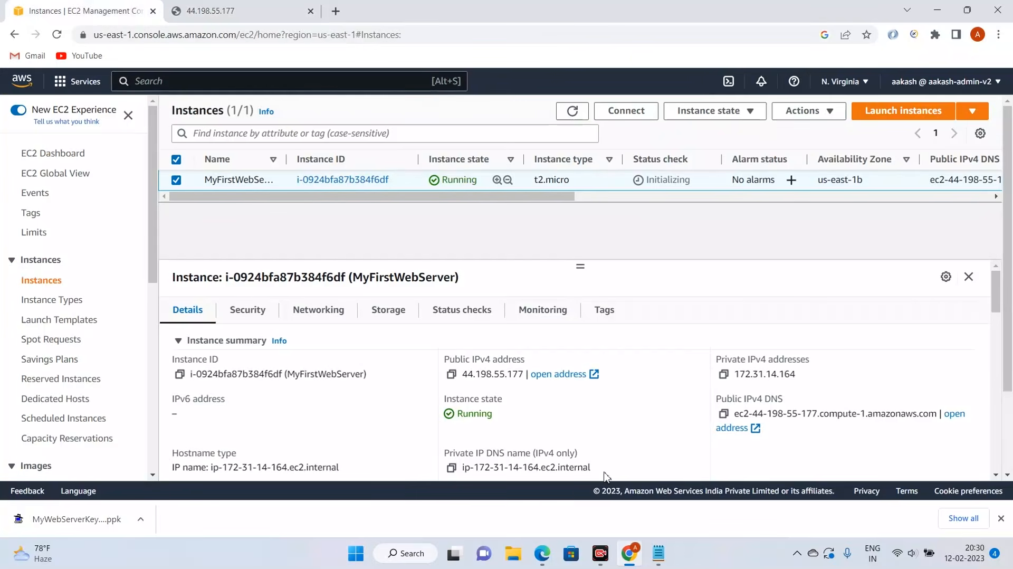
Step: Shrink the instance details pane, then clear and reselect the MyFirstWebServer instance in the list
drag(581, 266, 590, 424)
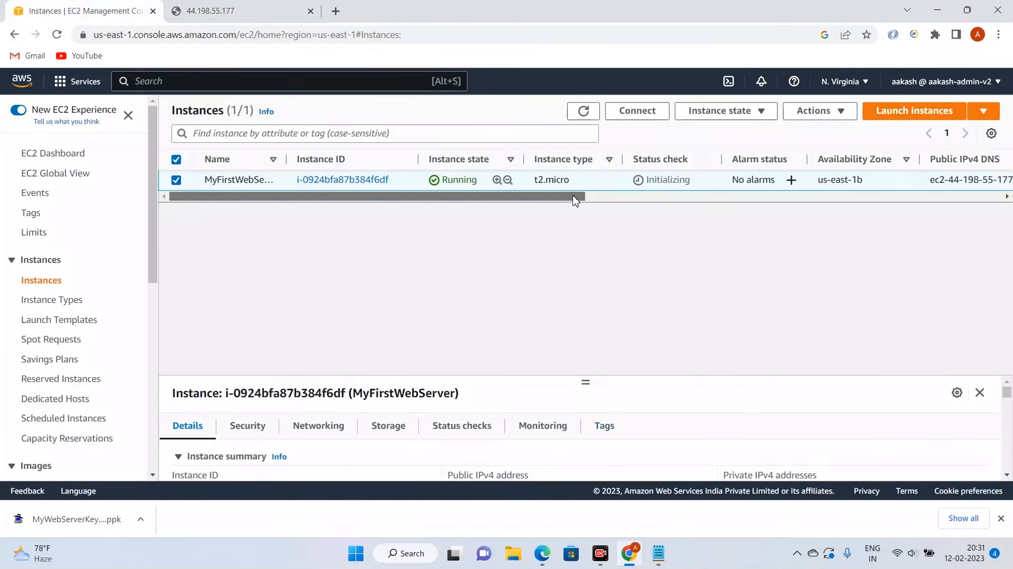
drag(577, 196, 492, 240)
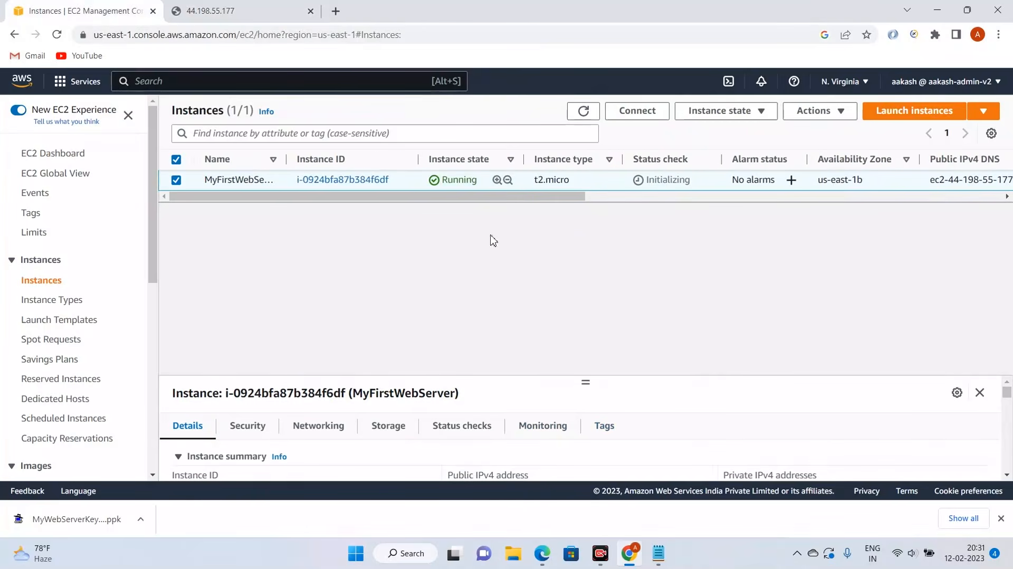
click(176, 180)
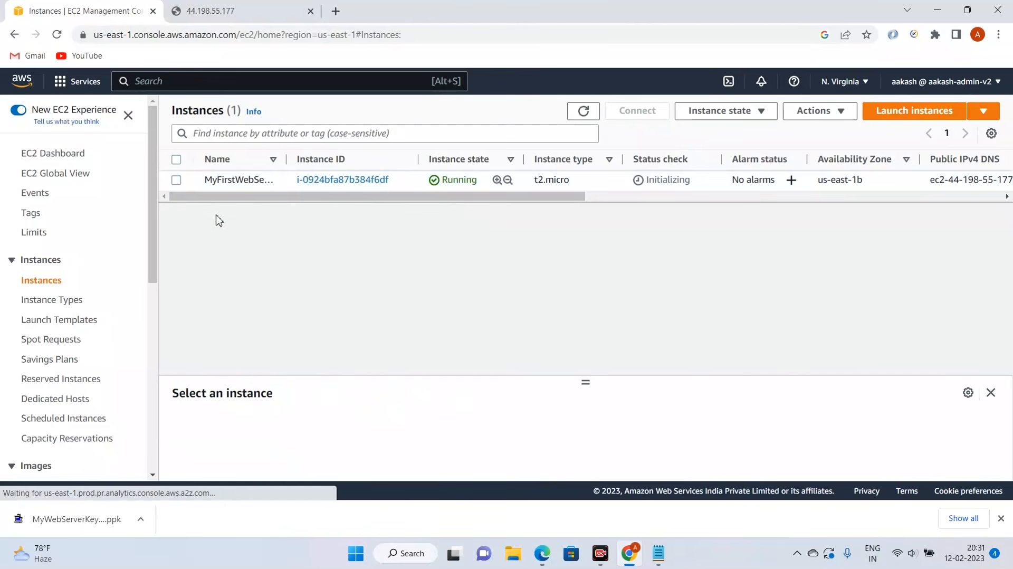
click(177, 180)
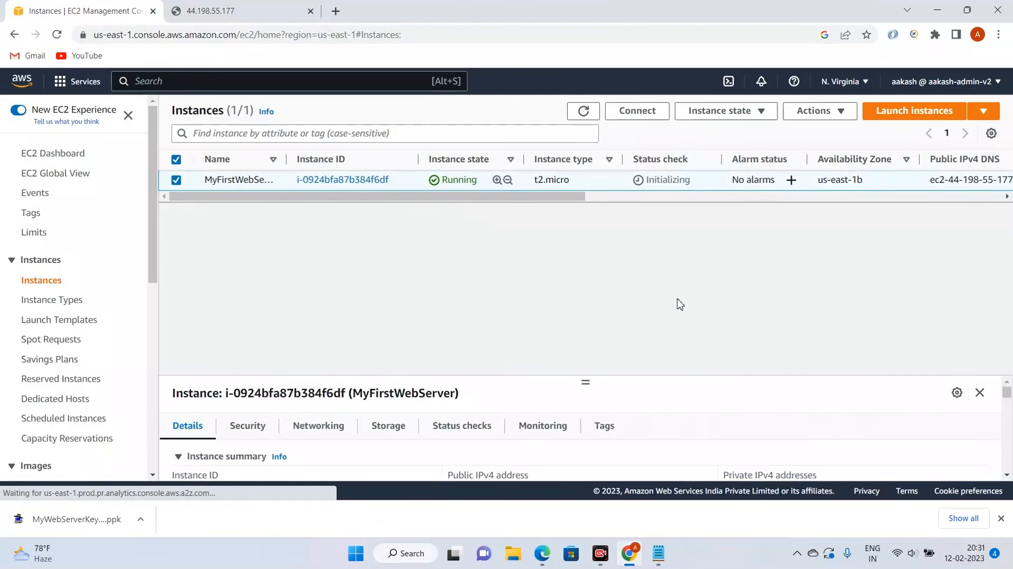
Step: Stop the MyFirstWebServer instance and confirm the stop request
click(744, 112)
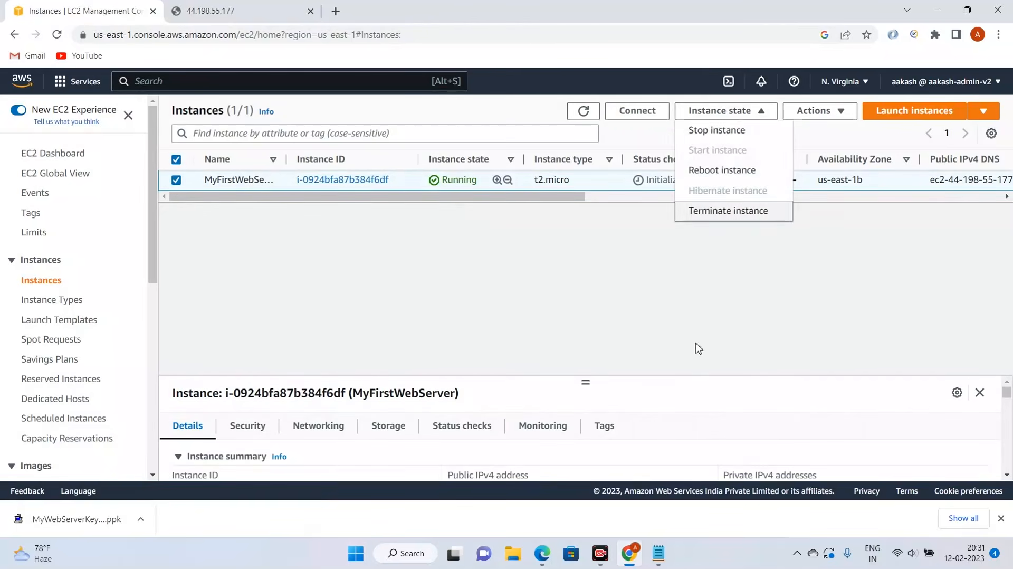
click(696, 349)
click(740, 115)
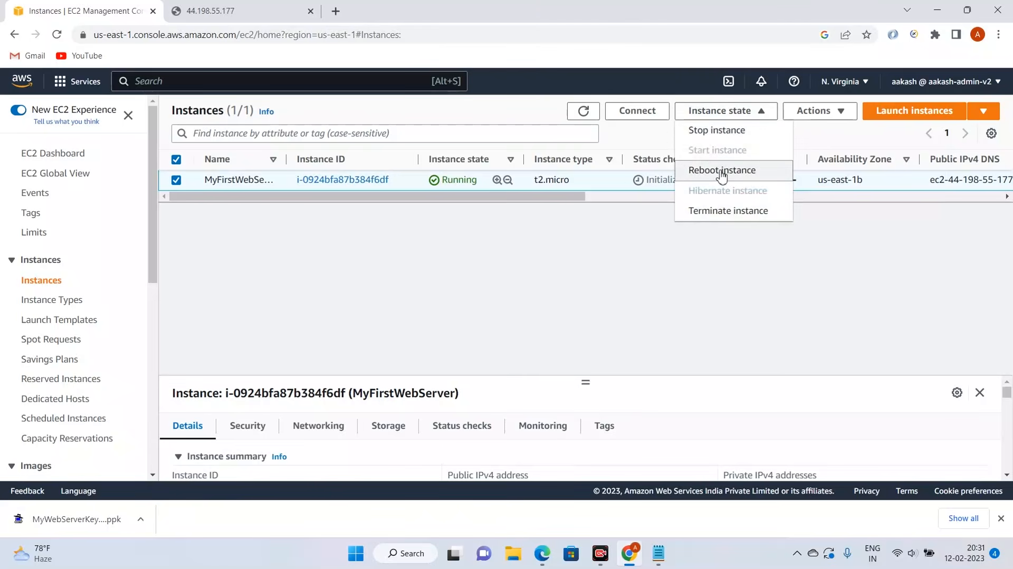
click(717, 131)
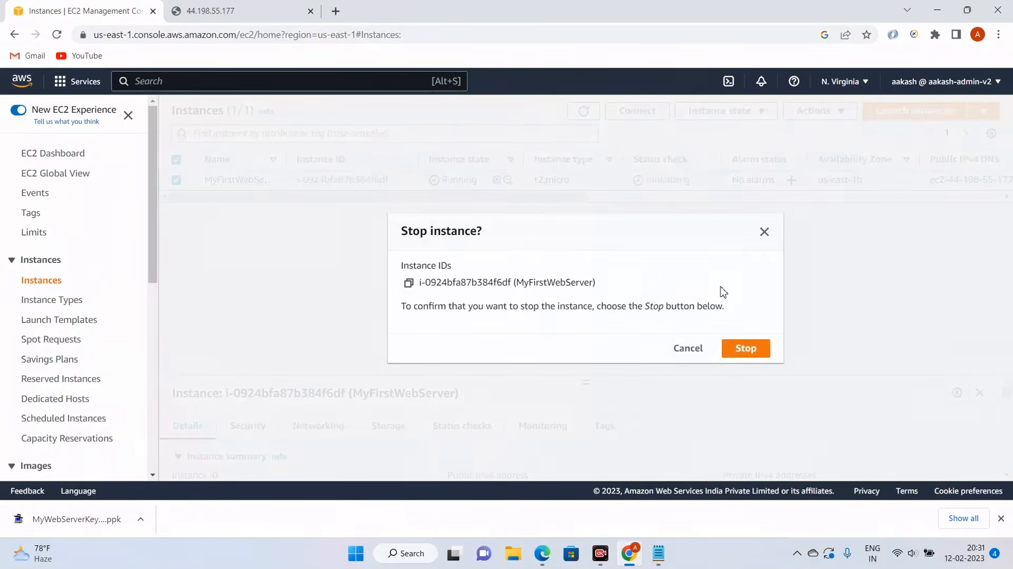
click(743, 349)
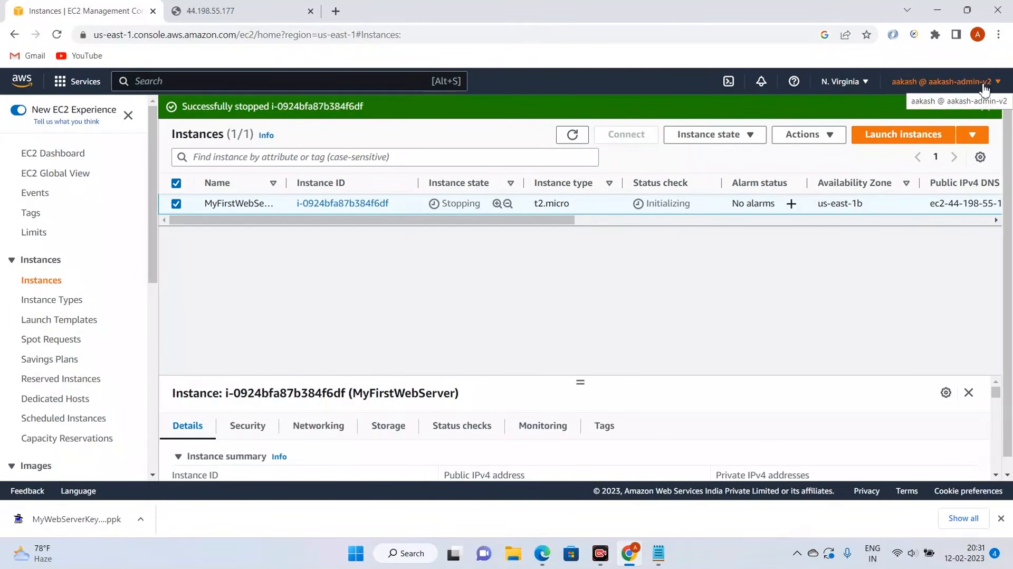
Step: Check the current state of MyFirstWebServer in the instances list
drag(572, 220, 337, 253)
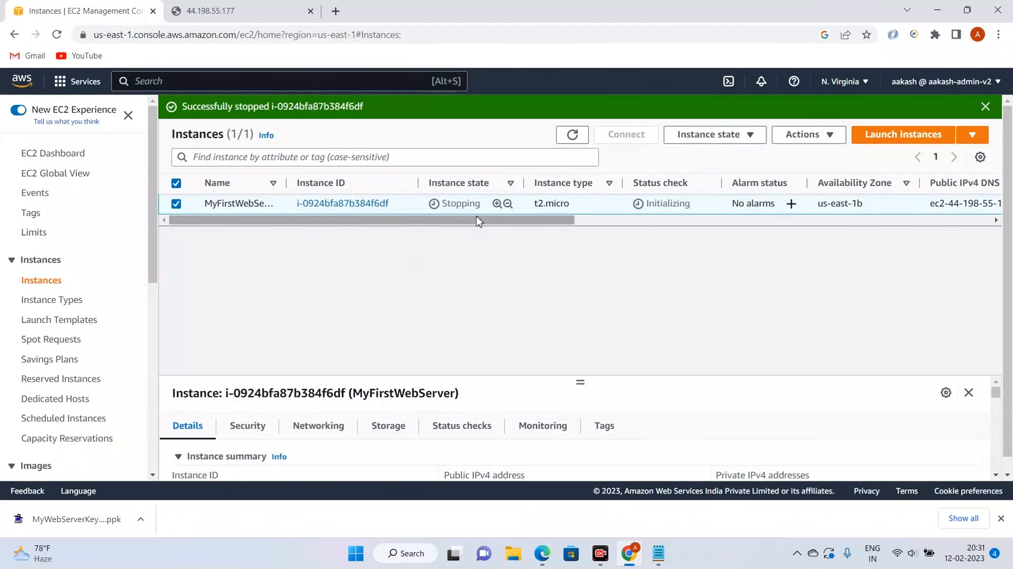
drag(436, 206, 482, 209)
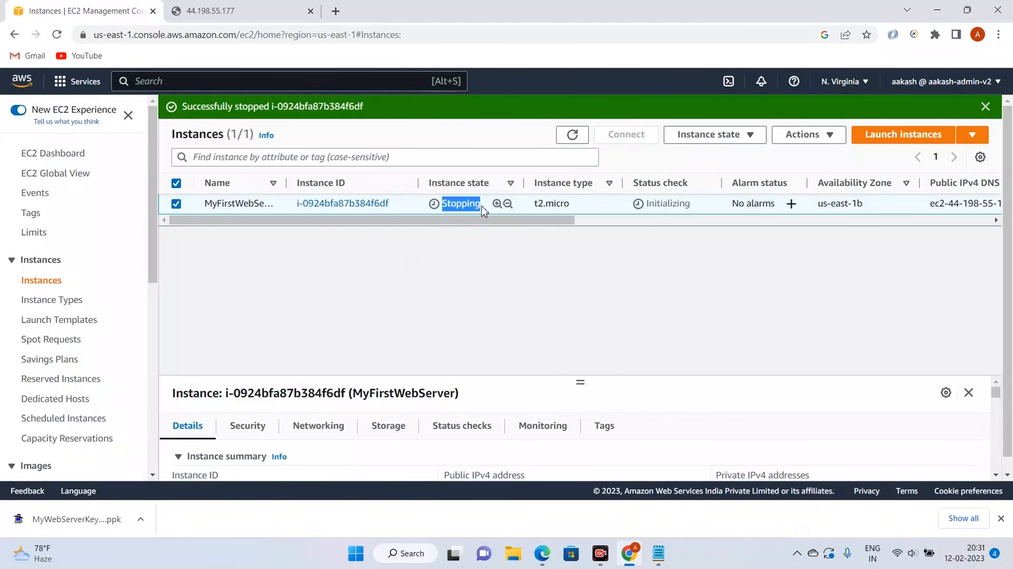
click(476, 253)
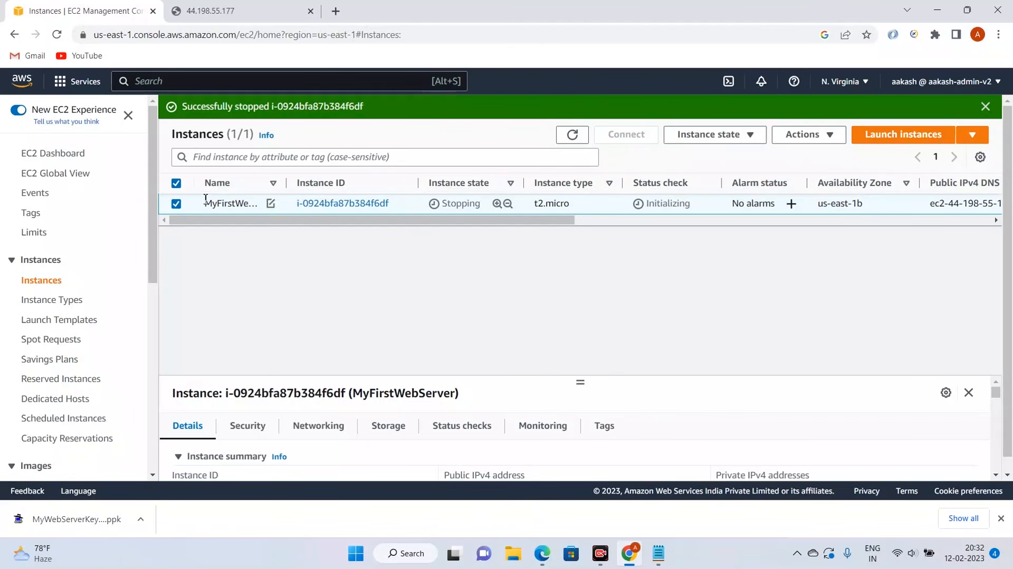
Step: Start the MyFirstWebServer instance again and dismiss both success notifications
click(177, 204)
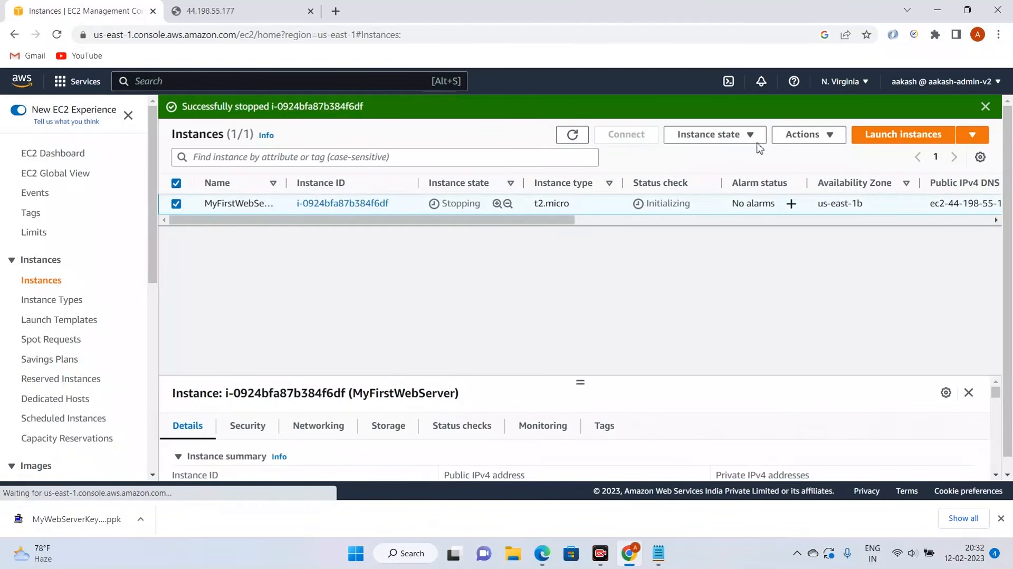
click(739, 138)
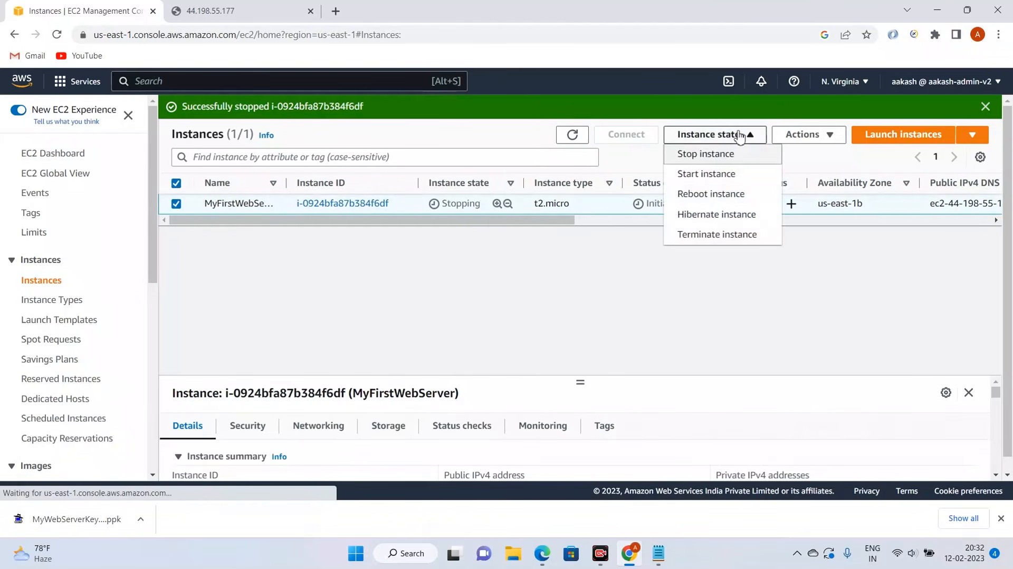
click(716, 175)
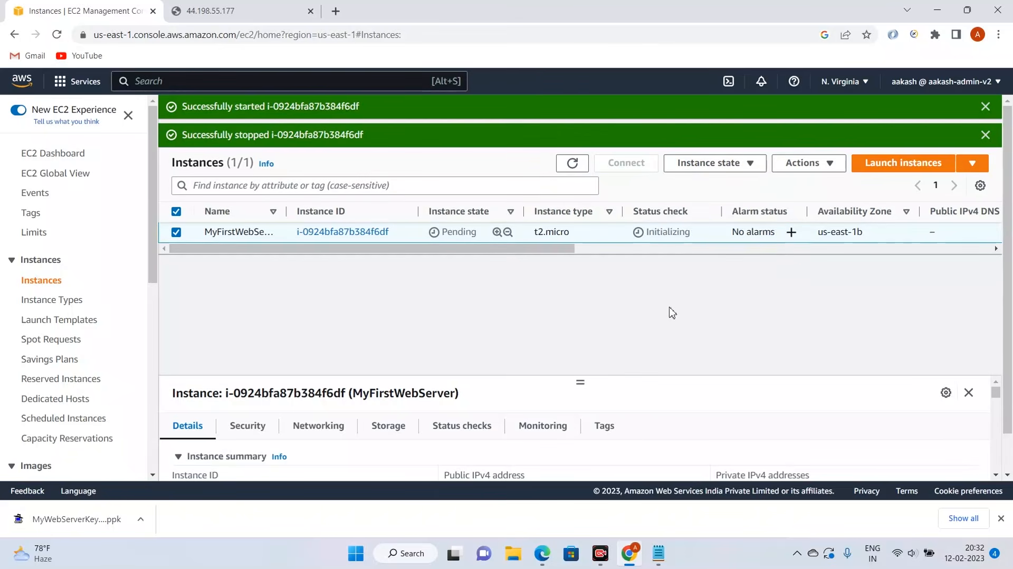
click(985, 135)
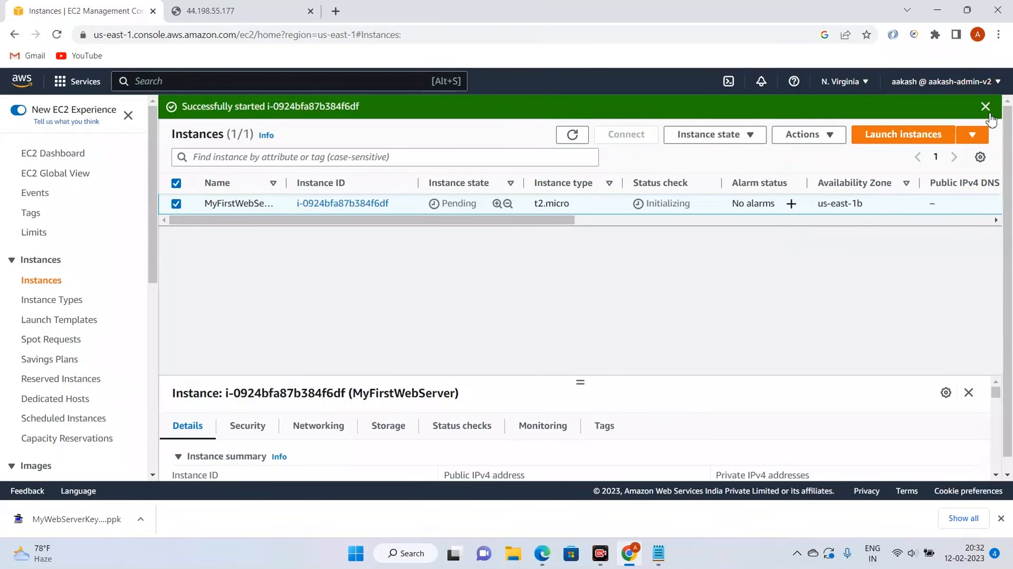
click(984, 106)
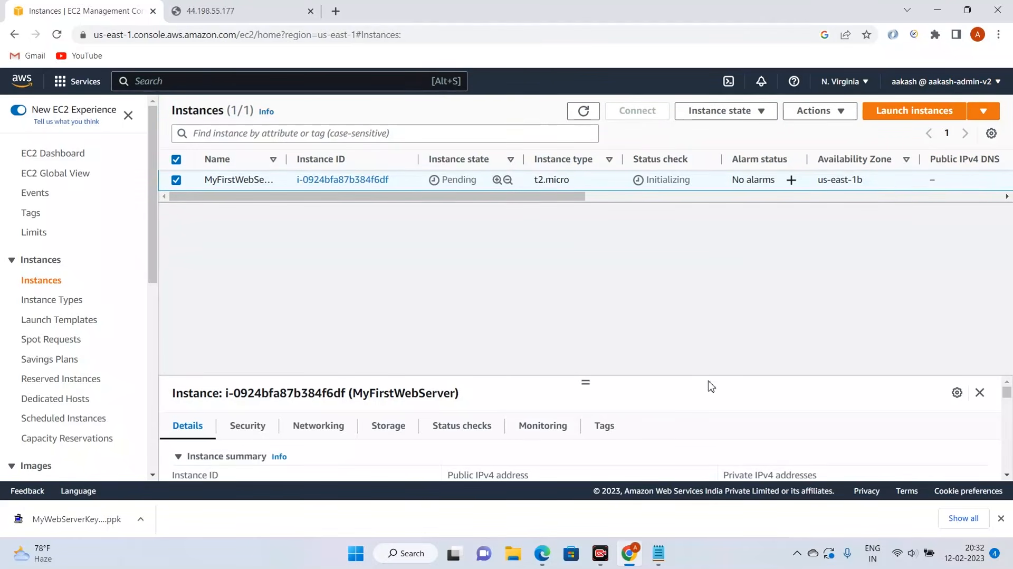
Step: Enlarge the instance details pane and refresh the instances list to check the restarted instance
drag(585, 381, 608, 290)
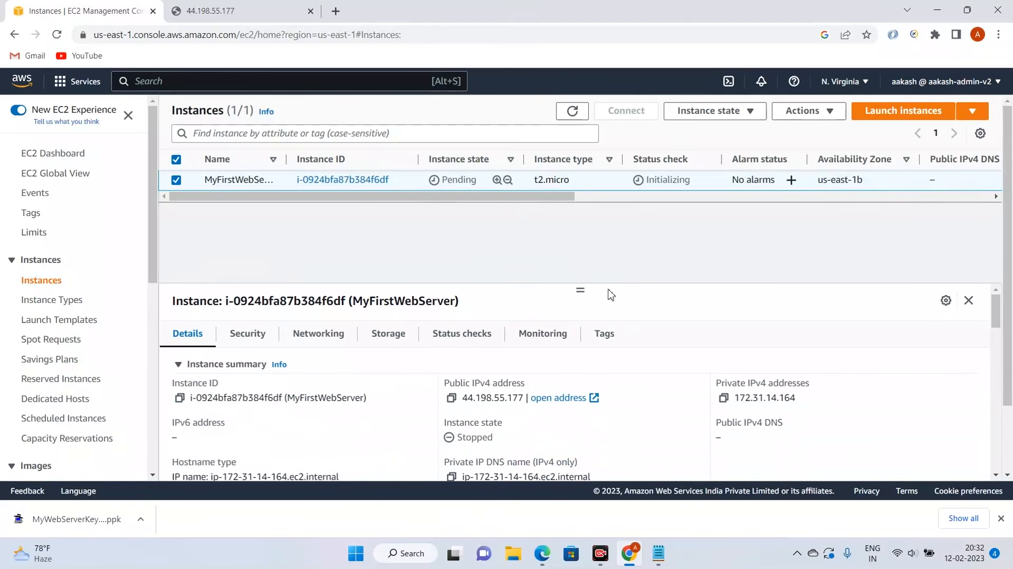
click(573, 110)
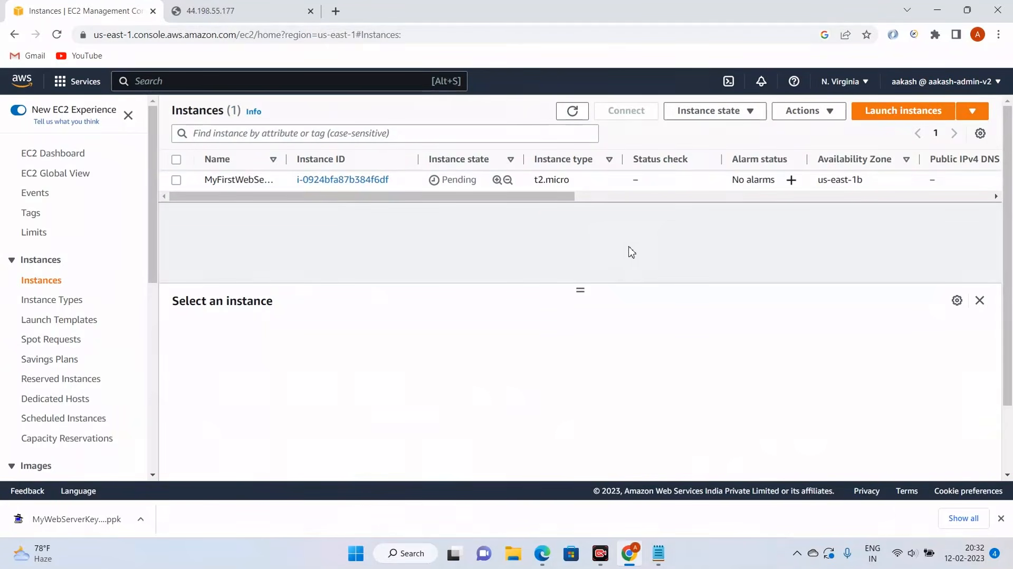
Step: Refresh the instances list, select MyFirstWebServer, and reload the web page at the old address 44.198.55.177
click(572, 110)
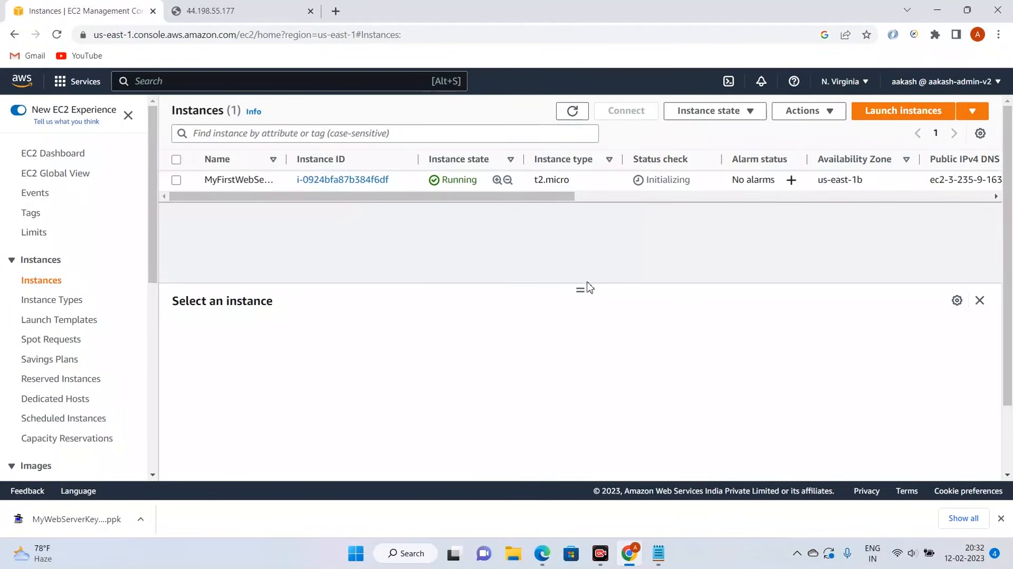
click(177, 180)
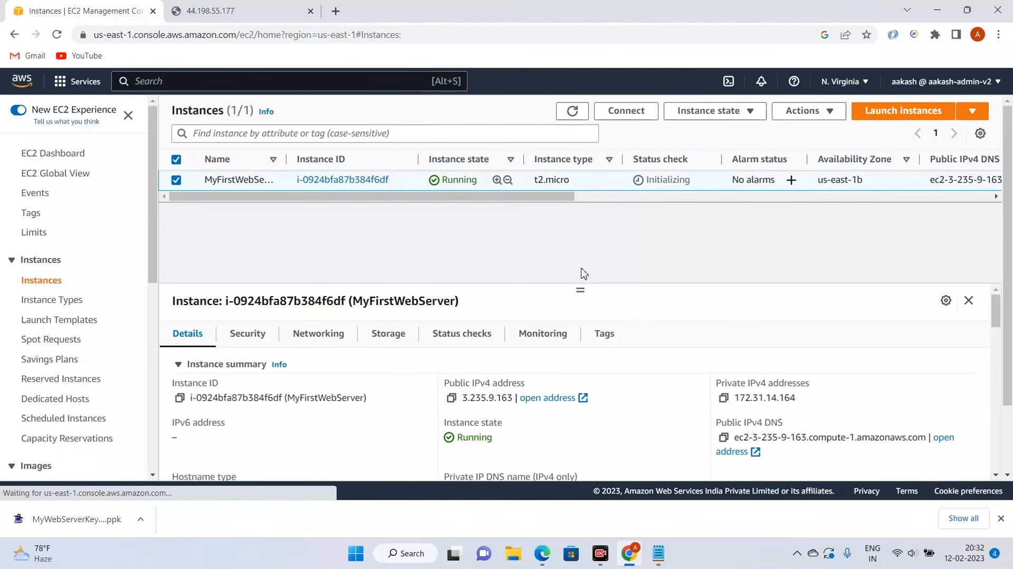
click(201, 7)
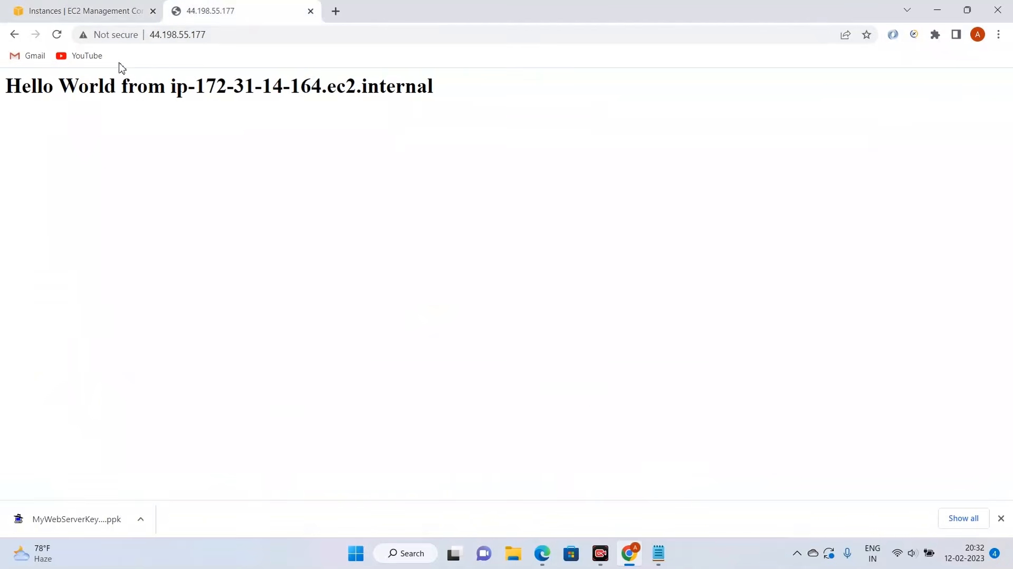
click(237, 30)
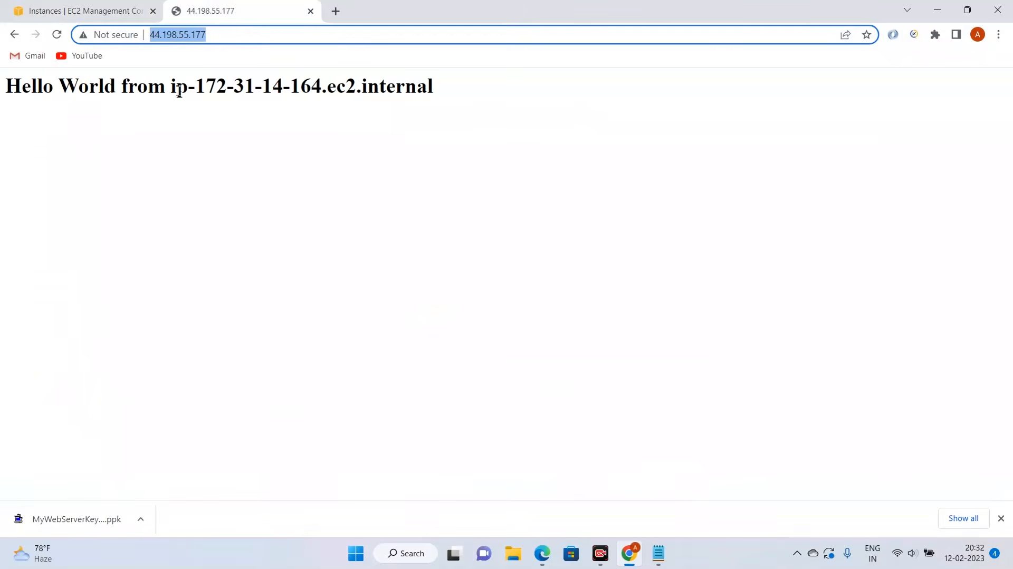
key(Return)
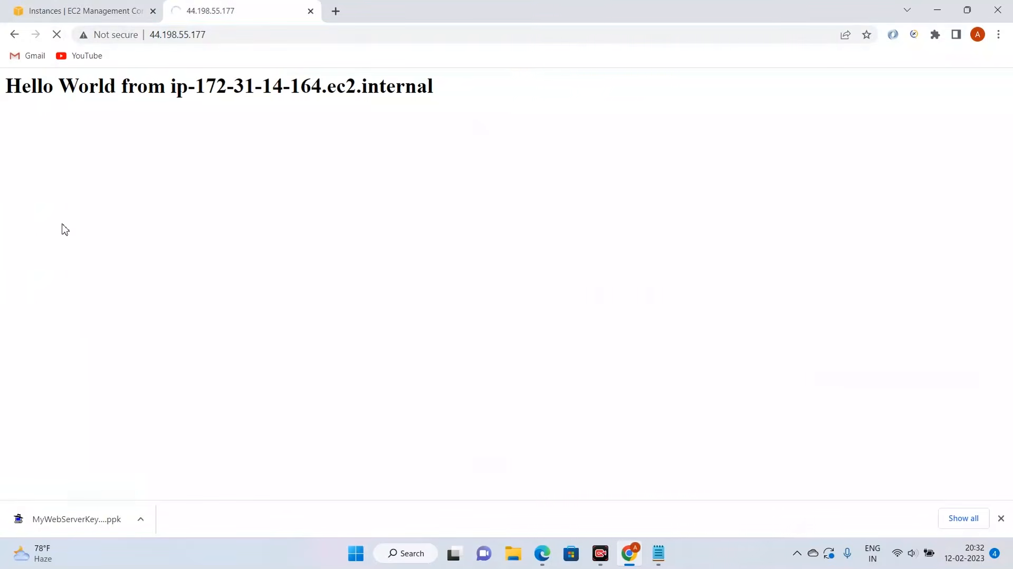
Step: Return to the instance details and examine the public IPv4 address and public IPv4 DNS of MyFirstWebServer
click(111, 8)
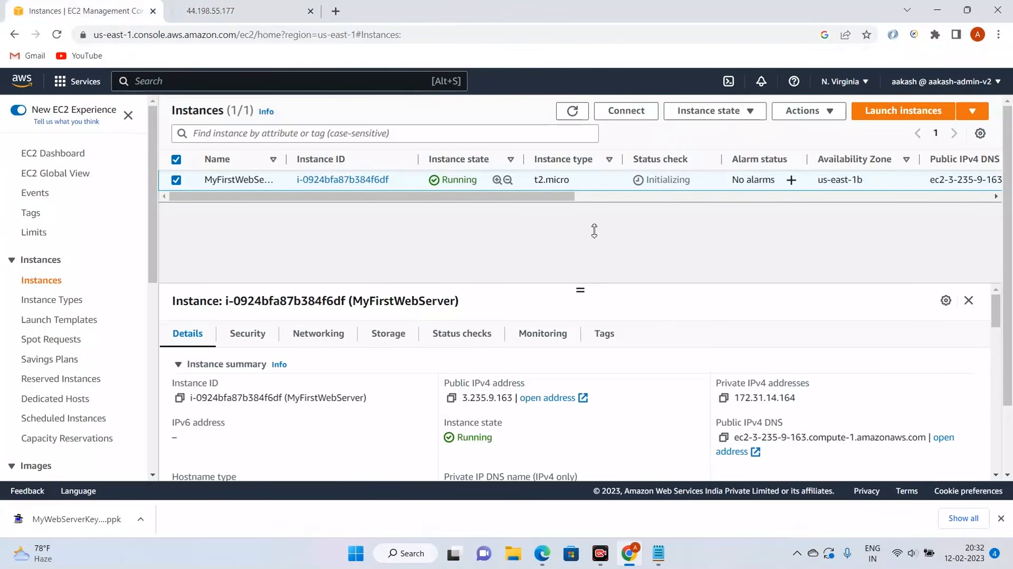
drag(594, 230, 594, 231)
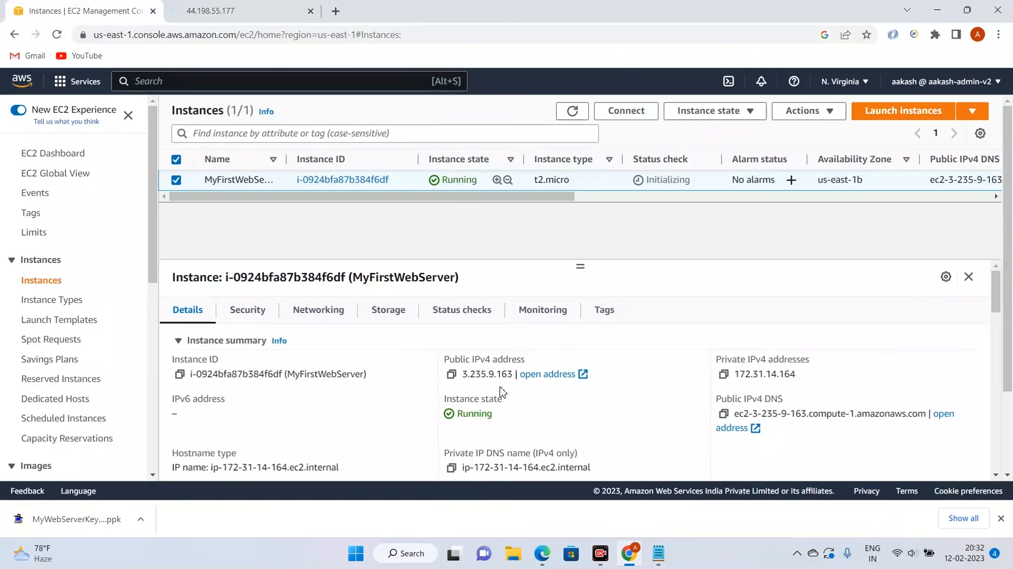
drag(512, 371, 457, 374)
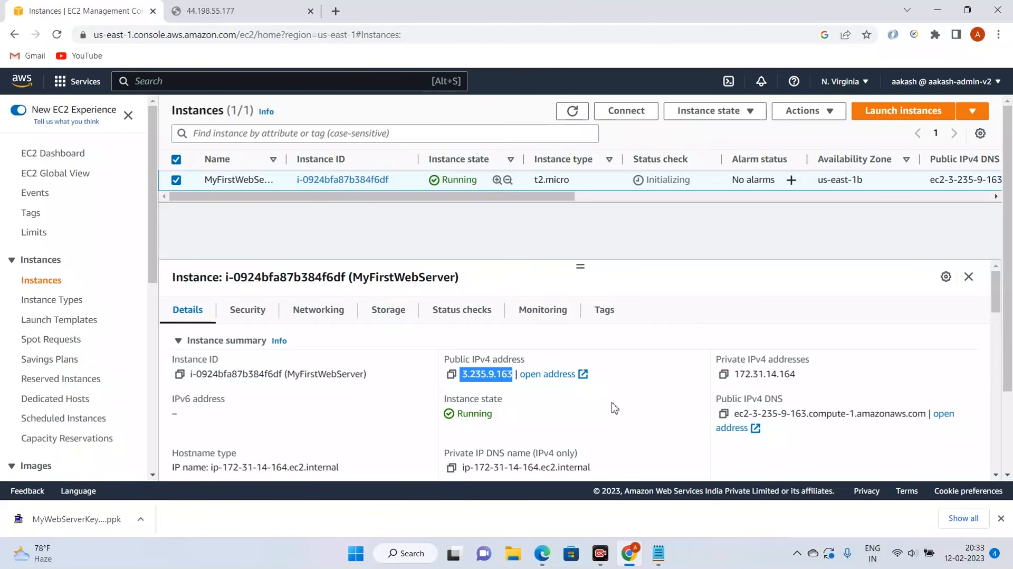
triple_click(491, 374)
triple_click(491, 374)
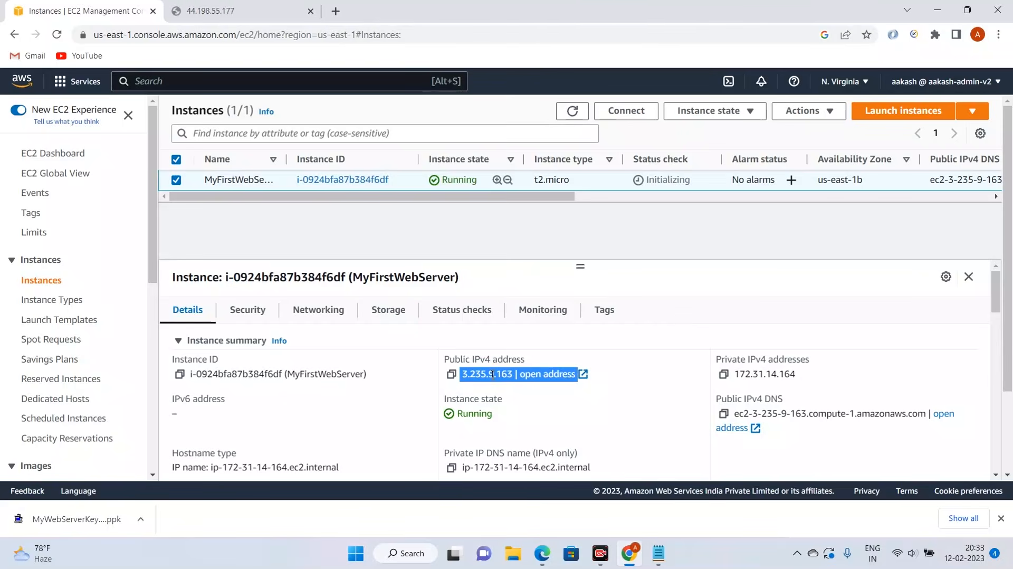
click(491, 374)
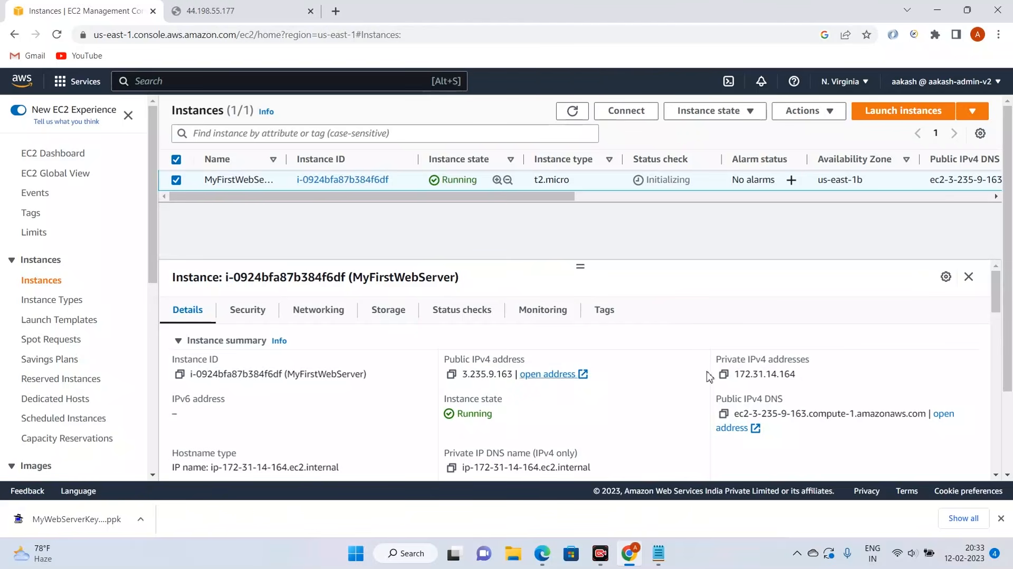
drag(746, 400, 718, 395)
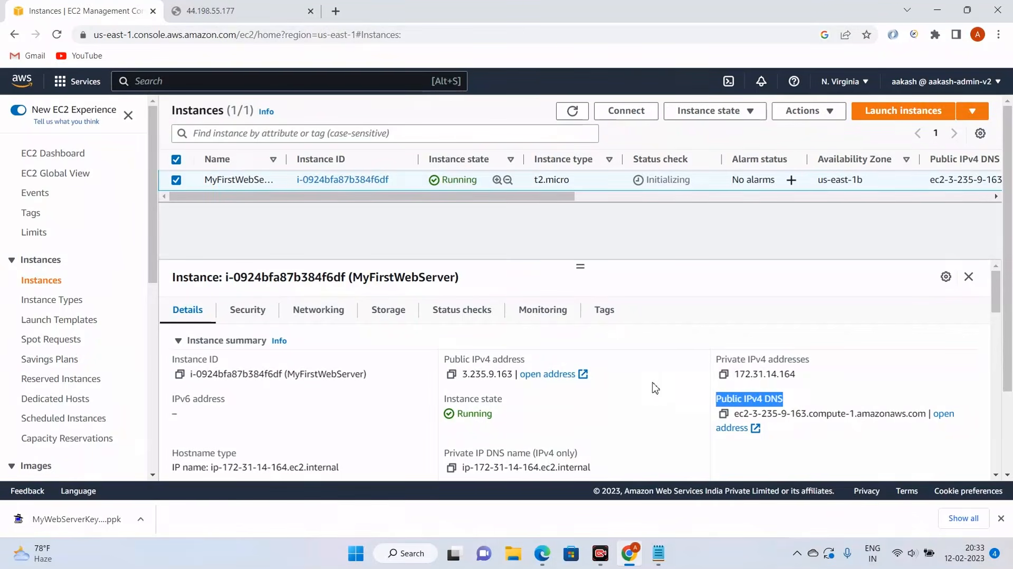
Step: Close the web page for 44.198.55.177 and shrink the details pane of MyFirstWebServer
click(211, 11)
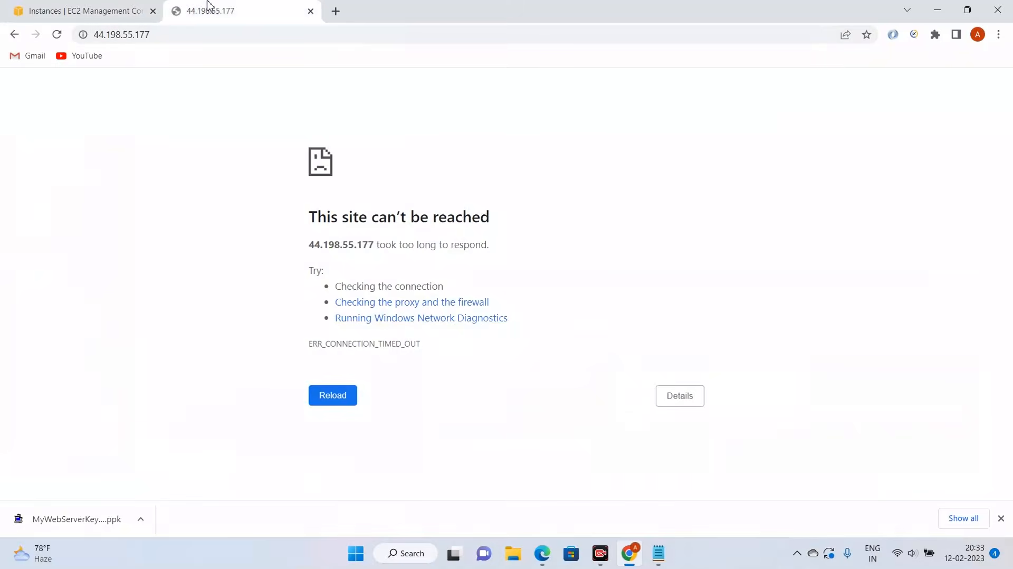
click(310, 10)
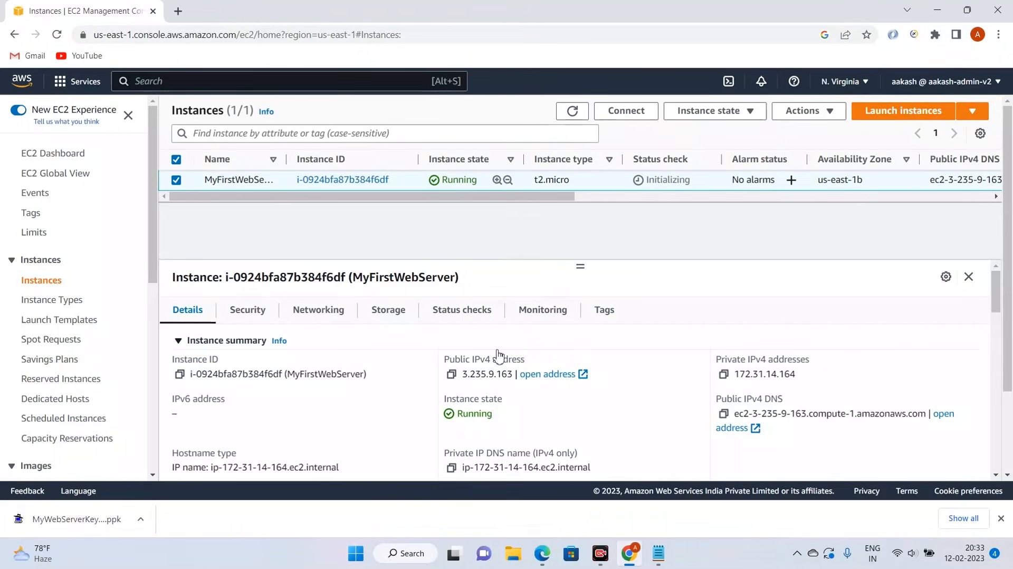
drag(582, 268, 582, 450)
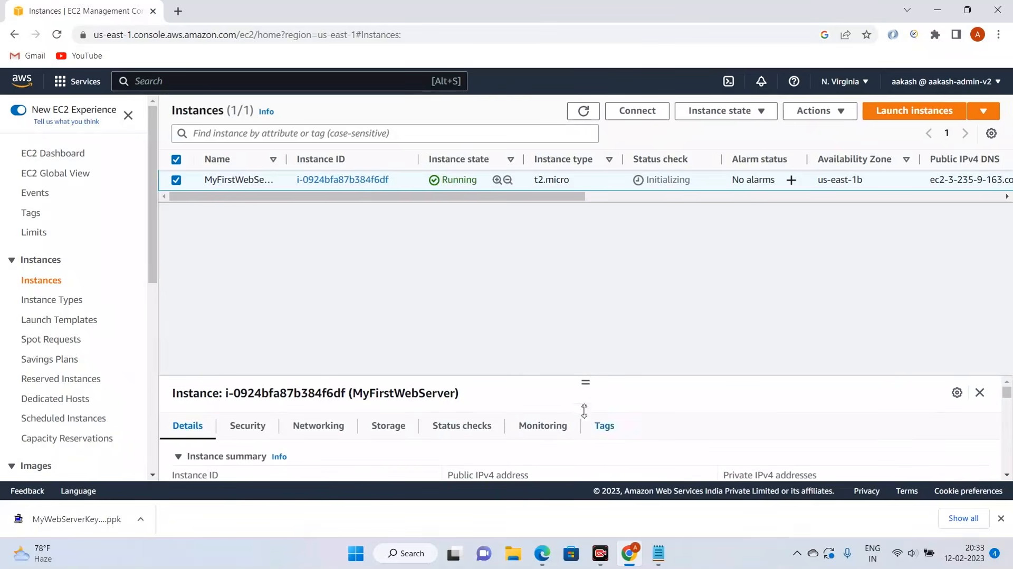
drag(584, 410, 584, 319)
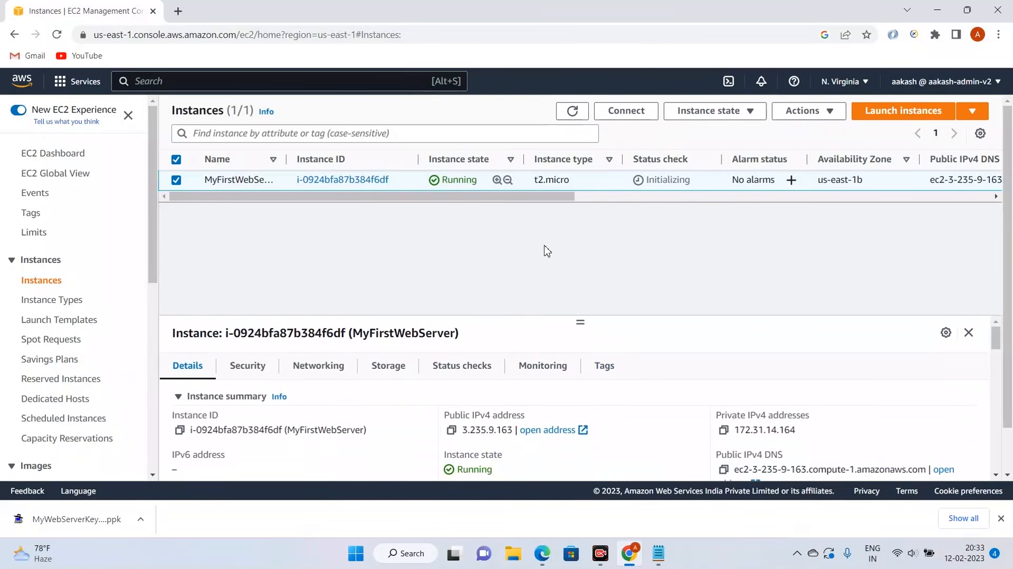
click(737, 115)
click(729, 210)
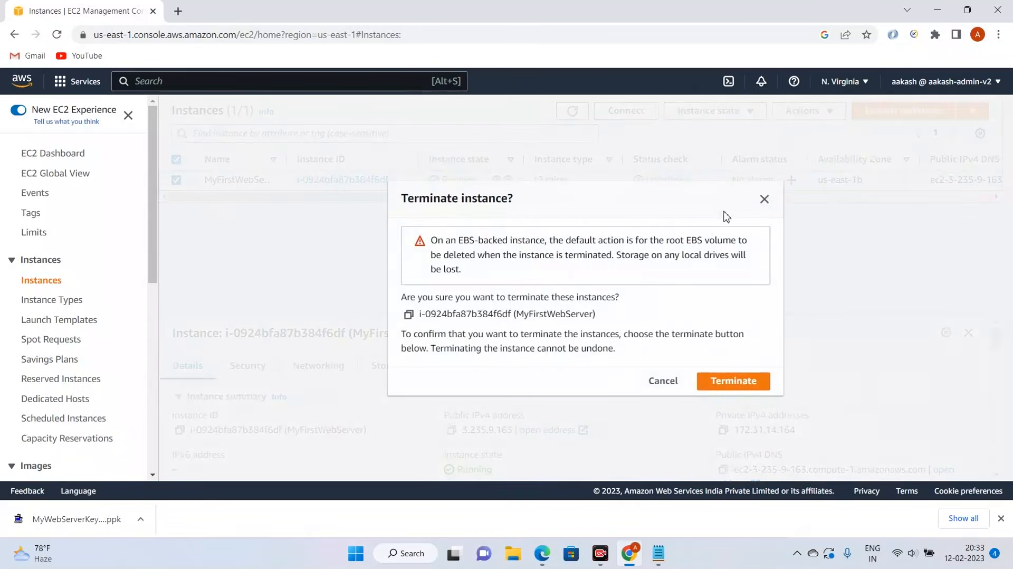
click(764, 199)
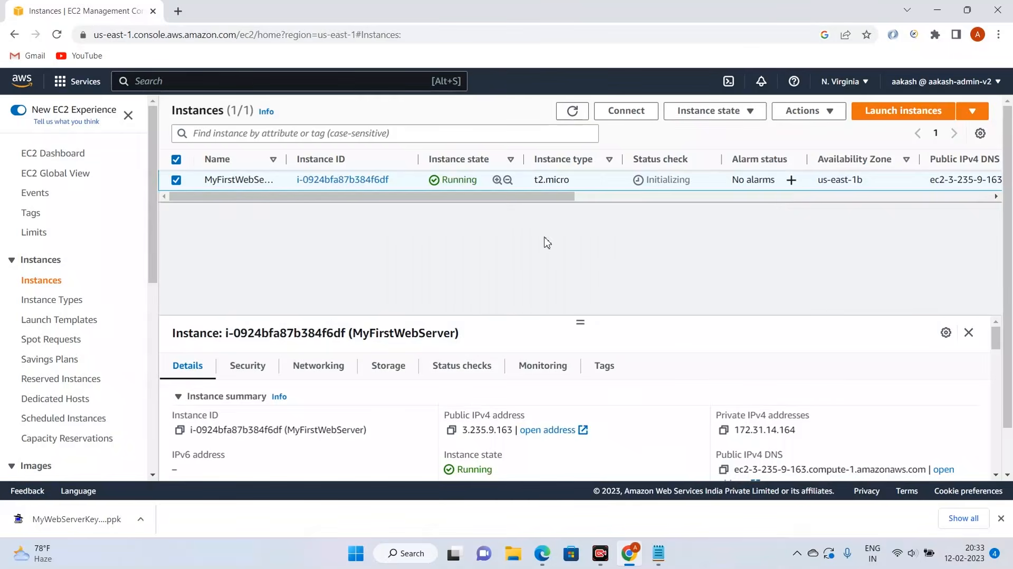
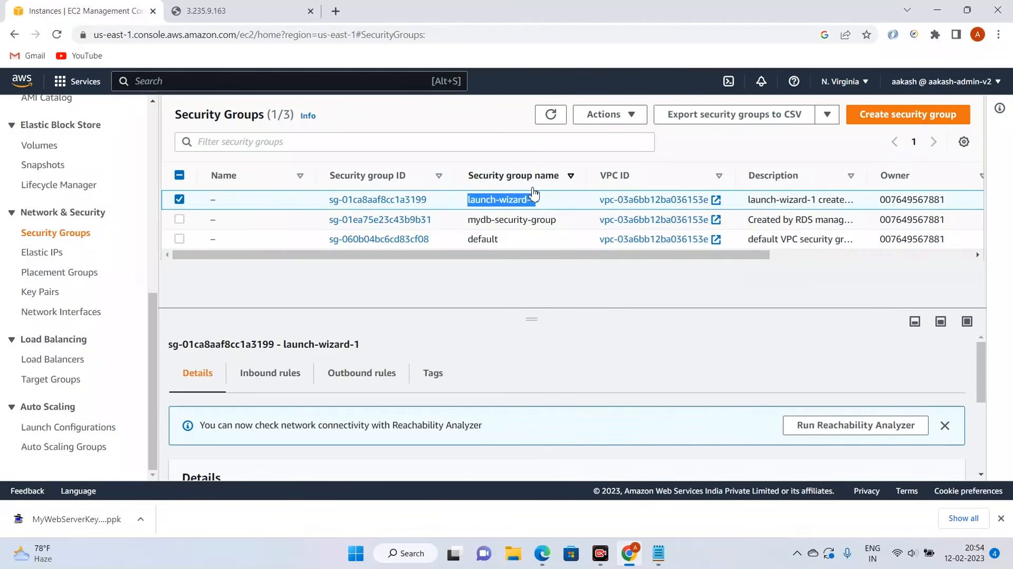
Step: Enlarge the details pane of the launch-wizard-1 security group and open its inbound rules for editing
click(399, 294)
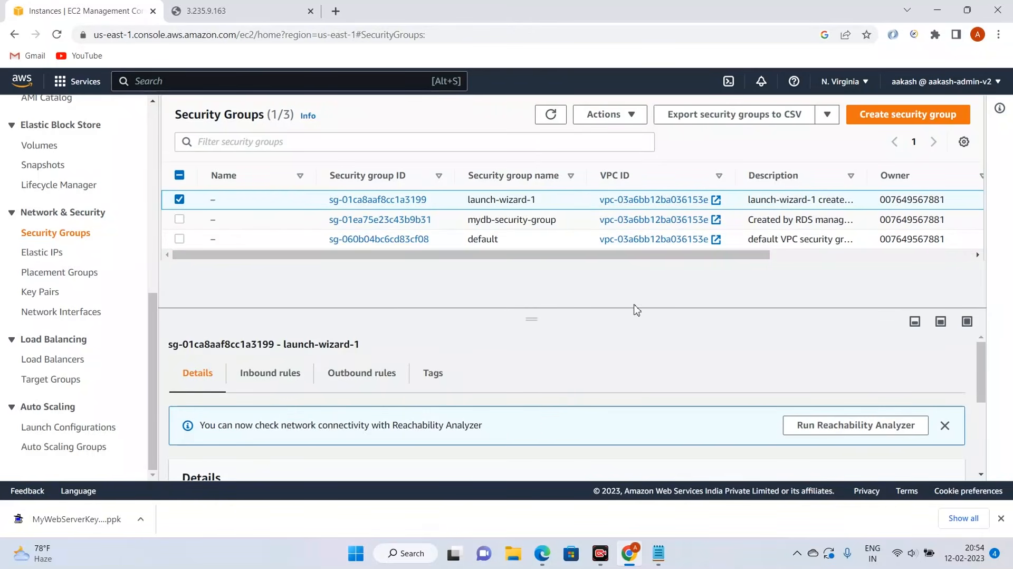
drag(537, 324, 536, 267)
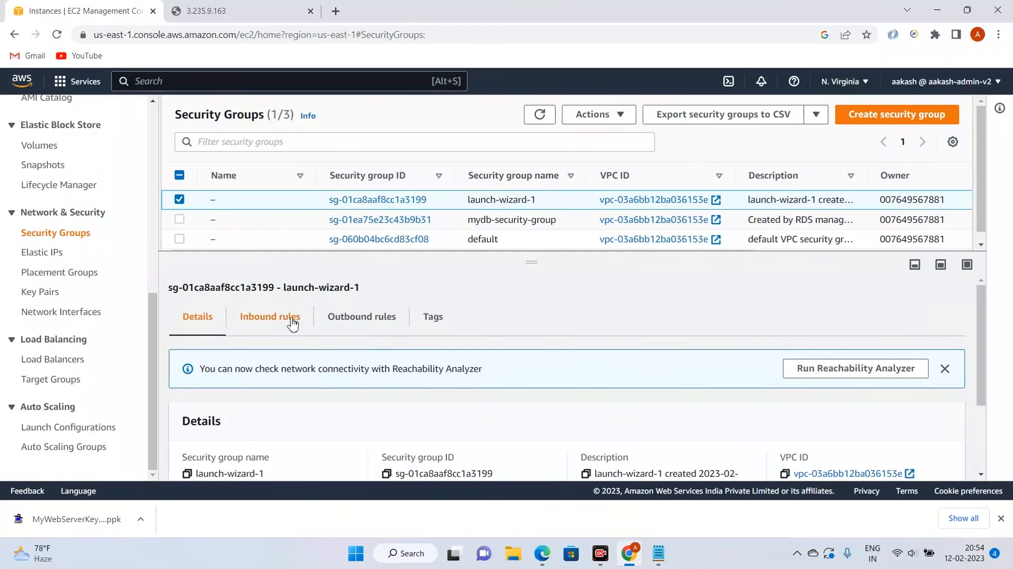
click(269, 317)
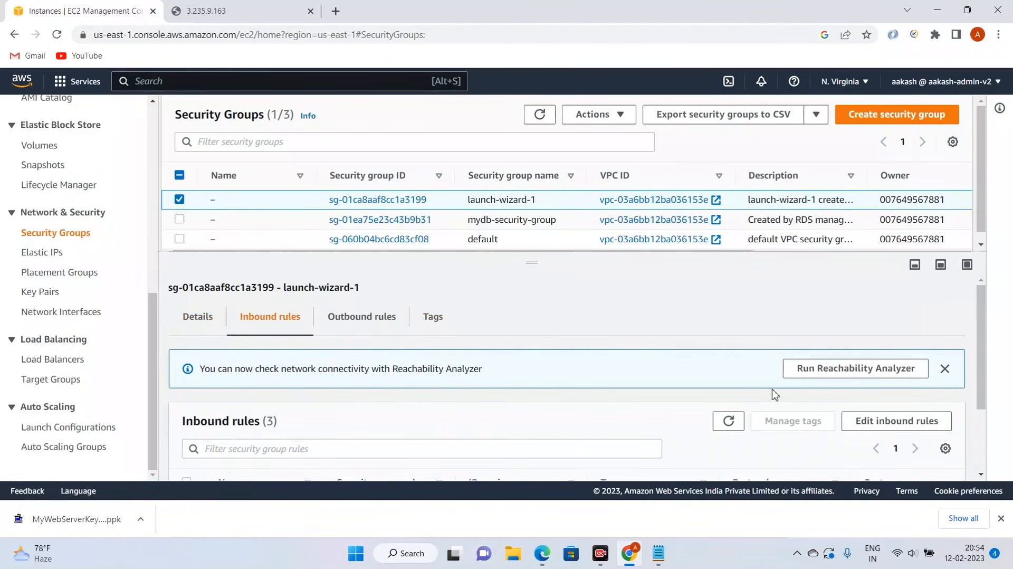
click(894, 420)
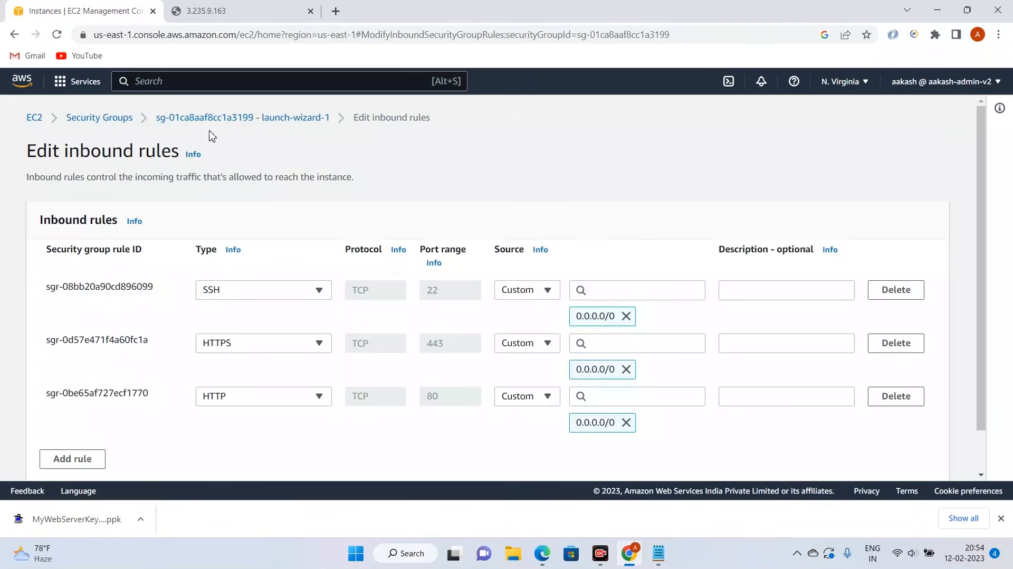
Step: Examine the existing inbound rules and the type and source options offered for the SSH rule
scroll(377, 318, down, 2)
scroll(388, 328, up, 2)
scroll(388, 328, down, 1)
scroll(290, 373, down, 1)
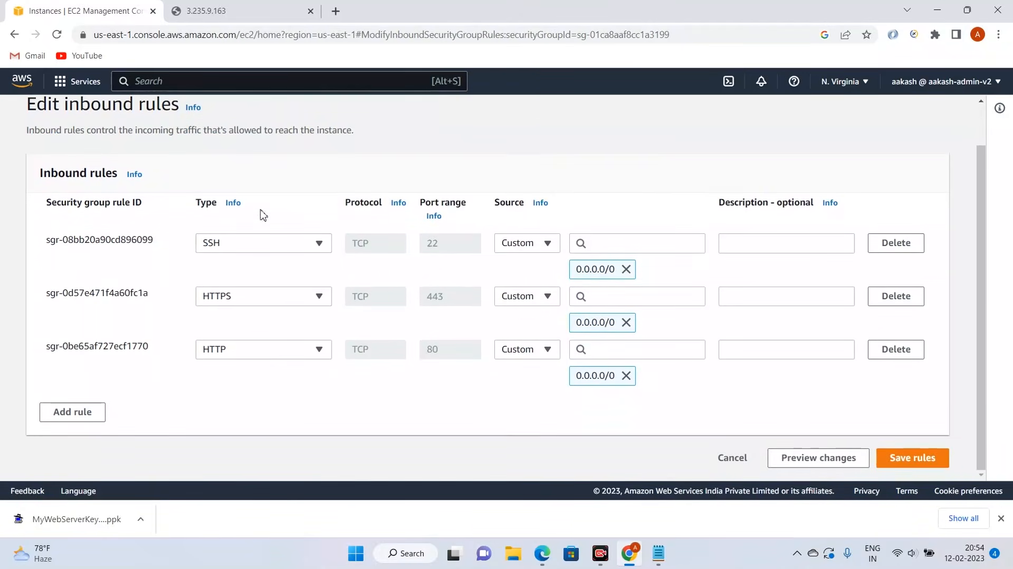
click(271, 253)
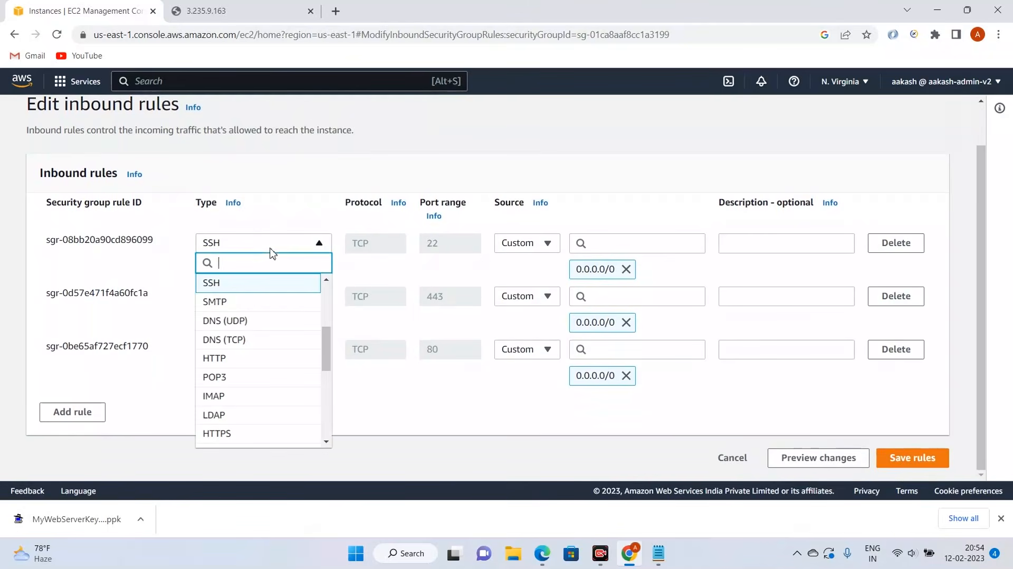
click(271, 253)
click(253, 249)
click(258, 248)
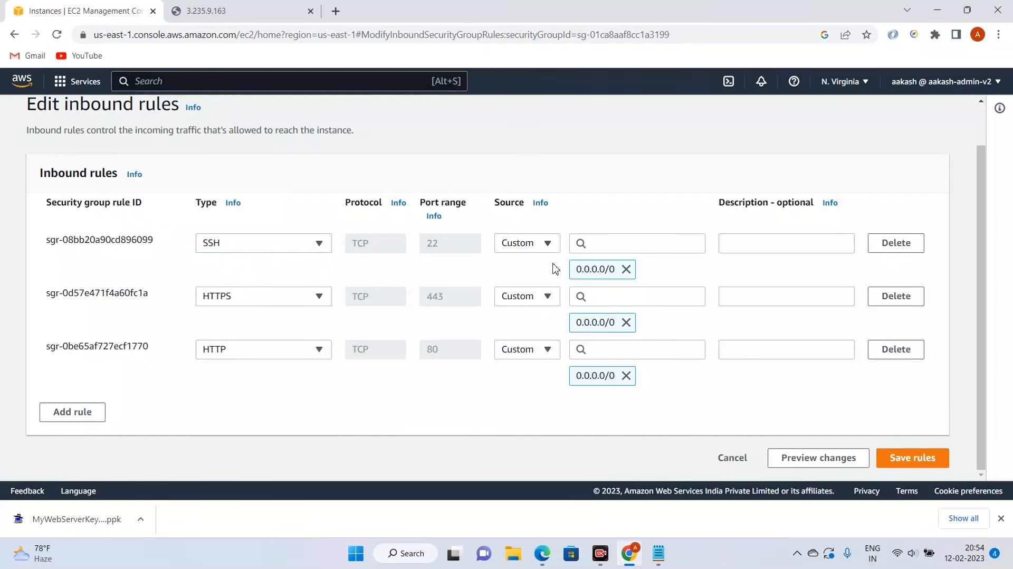
click(548, 246)
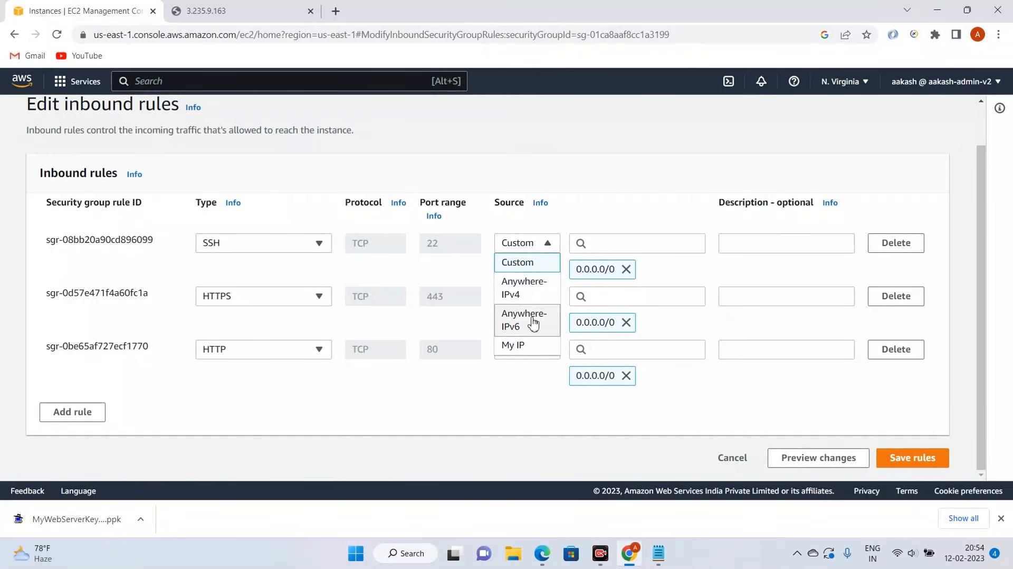
click(535, 249)
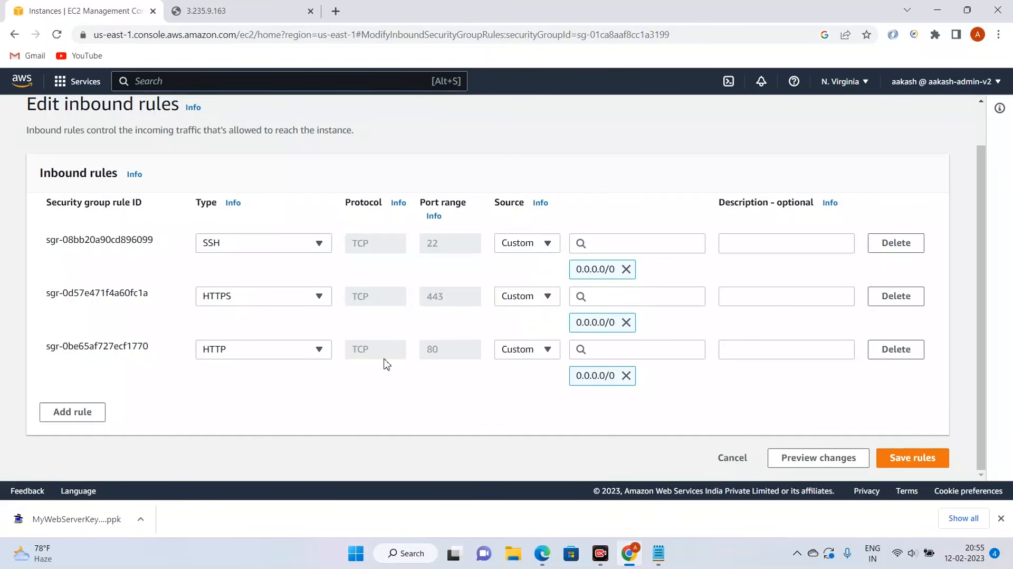
Step: Add an inbound rule of type All ICMP - IPv4 with a Custom source
click(89, 417)
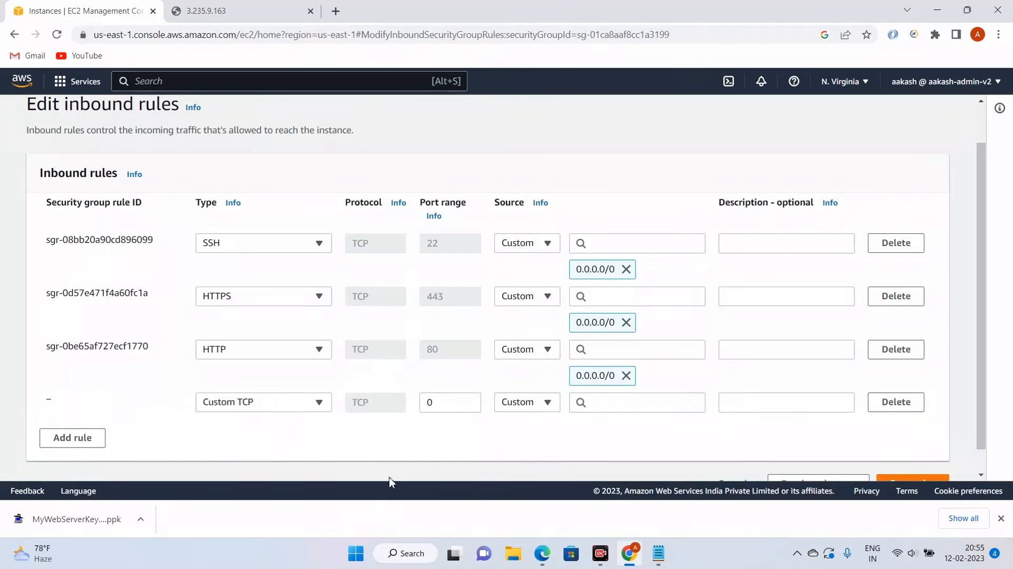
click(293, 401)
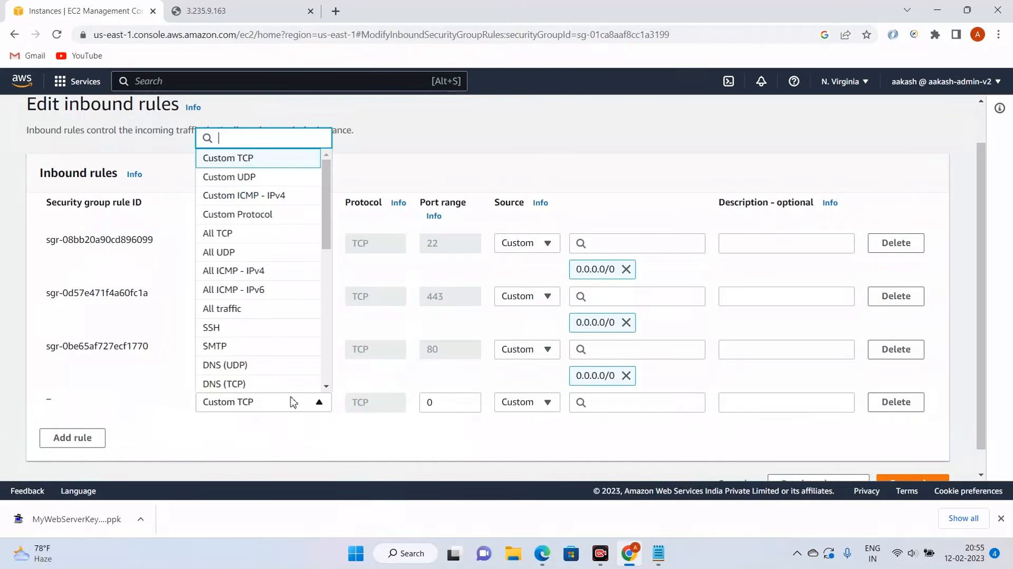
click(242, 271)
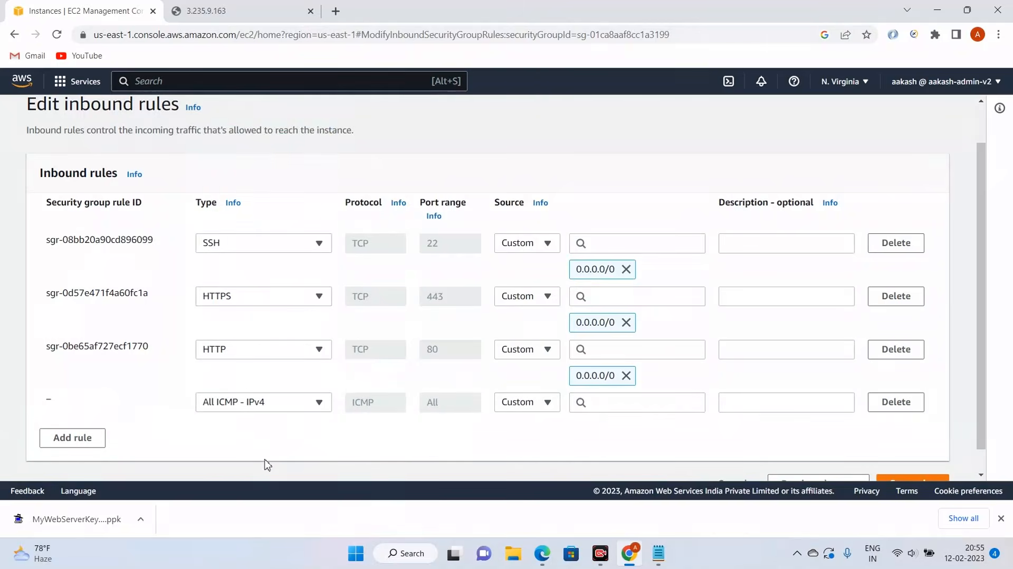
click(526, 404)
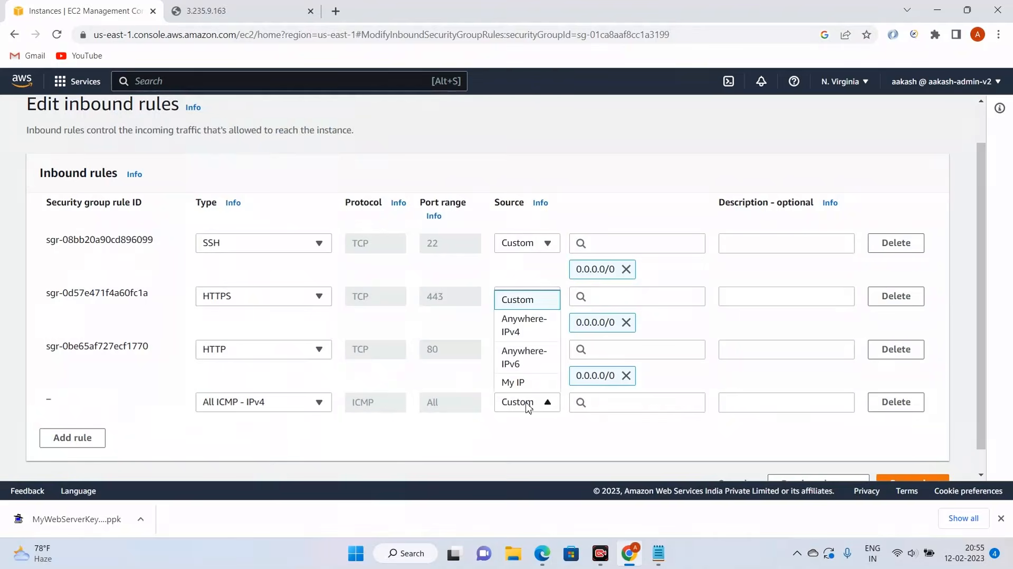
click(525, 300)
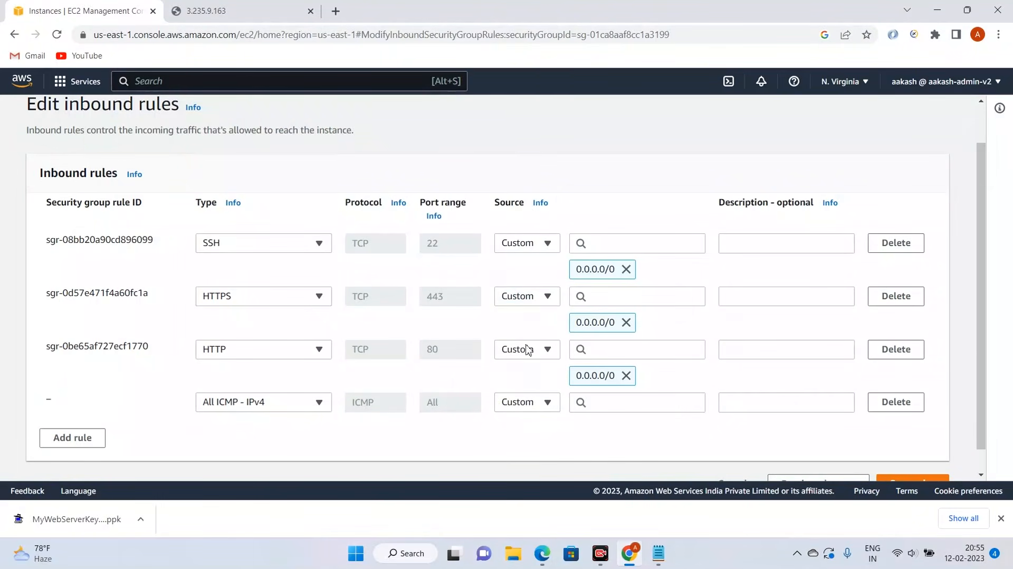
Step: Examine the CIDR blocks, security groups and prefix lists offered as source for the All ICMP - IPv4 rule
click(622, 399)
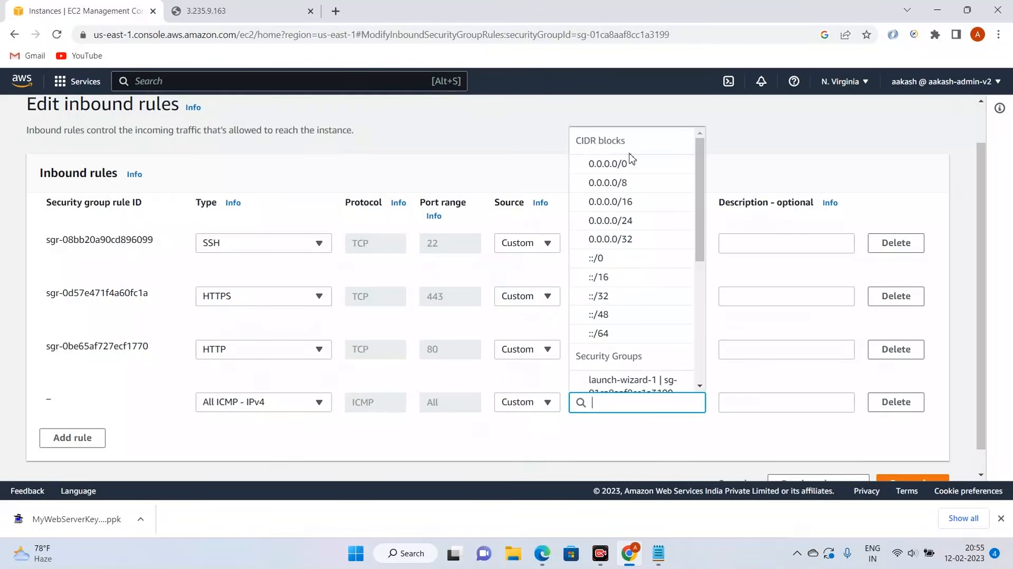
scroll(649, 220, down, 2)
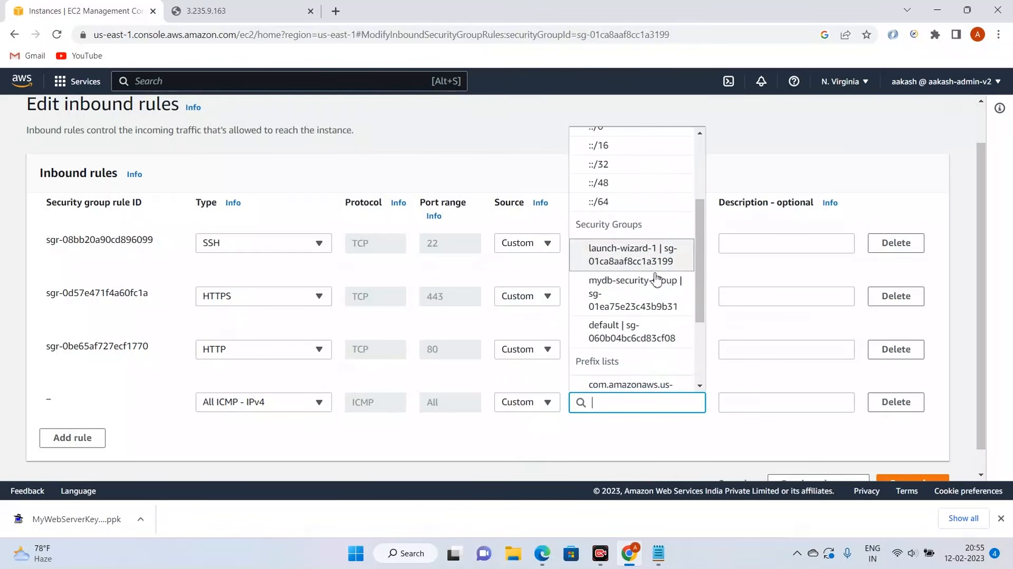
scroll(649, 254, down, 3)
scroll(654, 301, up, 5)
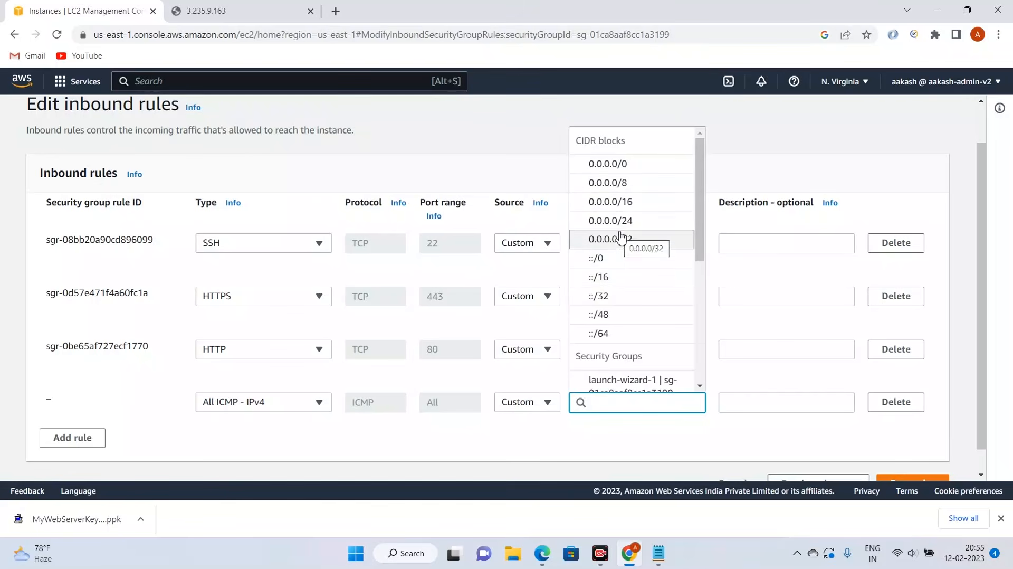
scroll(620, 257, down, 4)
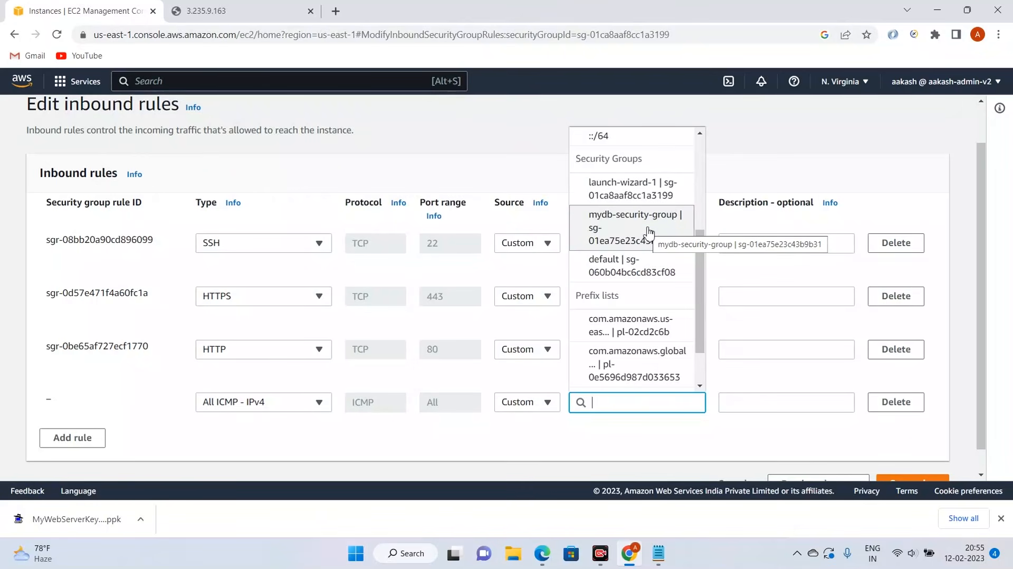
scroll(643, 279, down, 2)
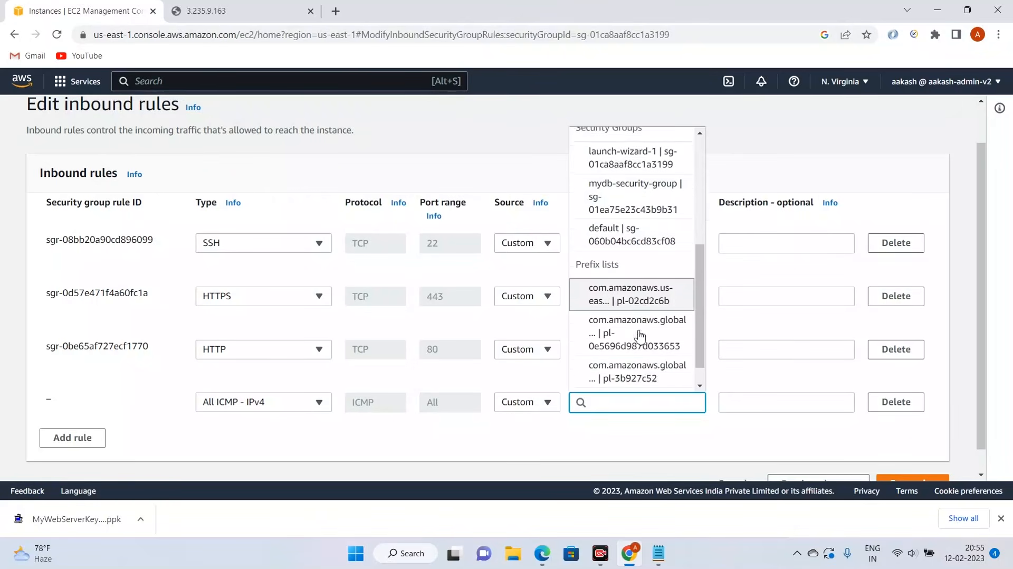
scroll(642, 315, up, 5)
scroll(642, 315, up, 1)
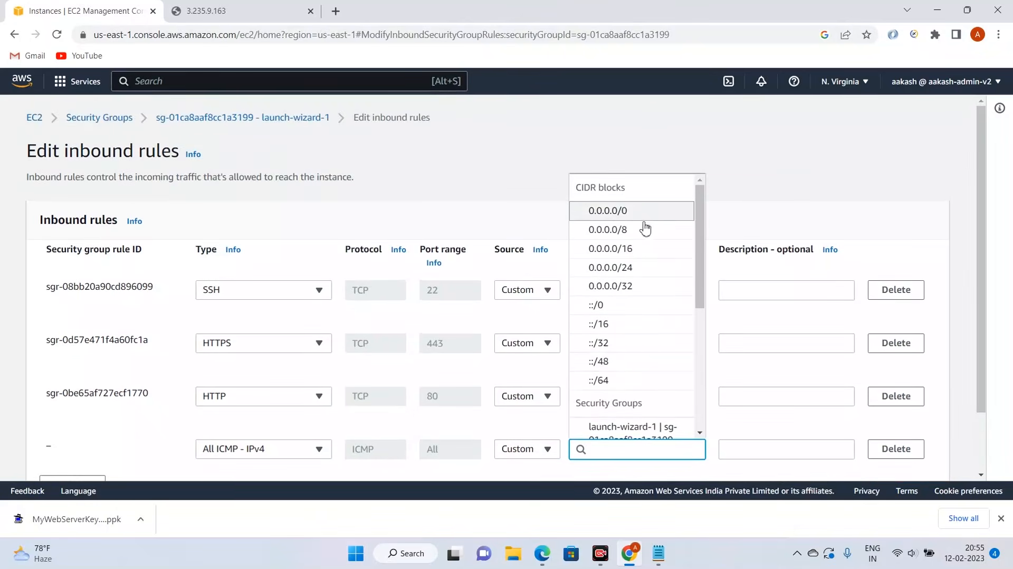
scroll(672, 314, down, 3)
scroll(672, 321, down, 1)
scroll(812, 209, down, 2)
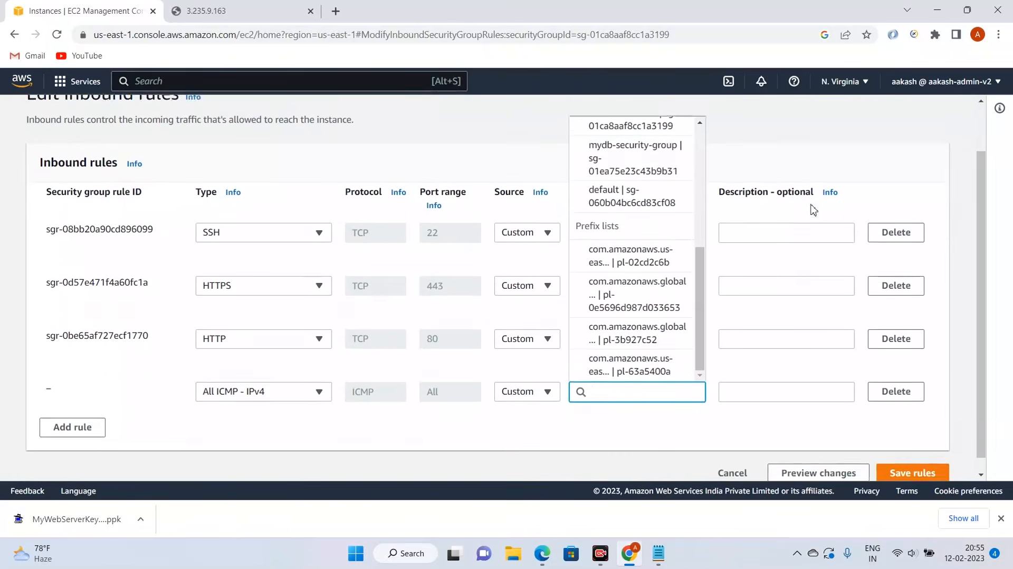
click(710, 425)
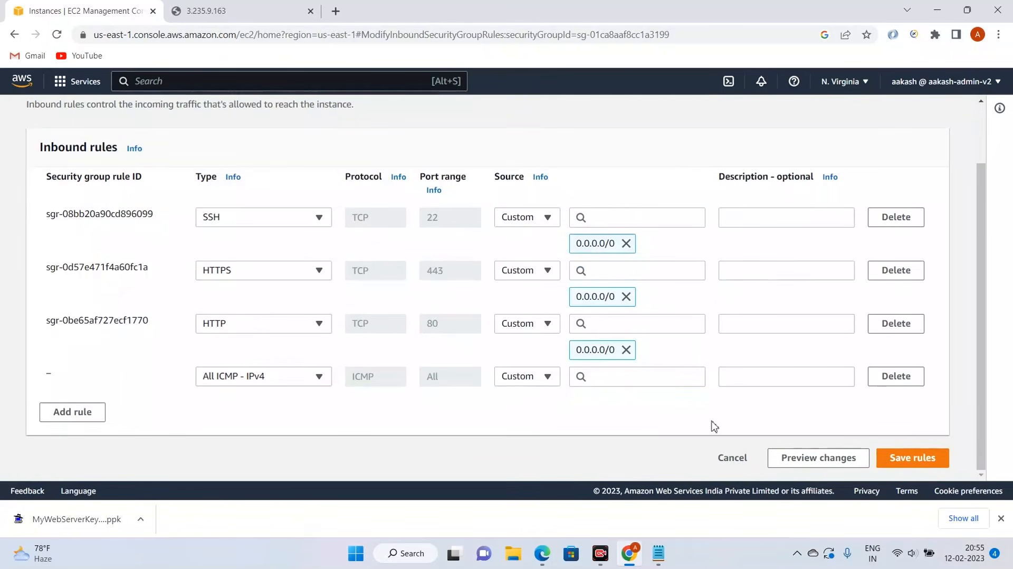
Step: Delete the All ICMP - IPv4 rule and the HTTPS rule from the inbound rules
click(906, 380)
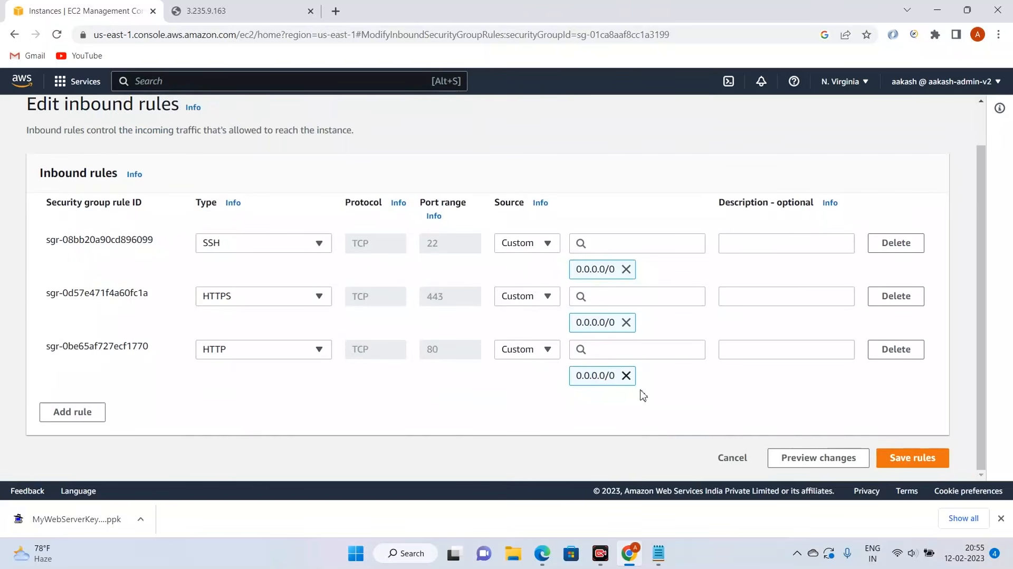
click(911, 300)
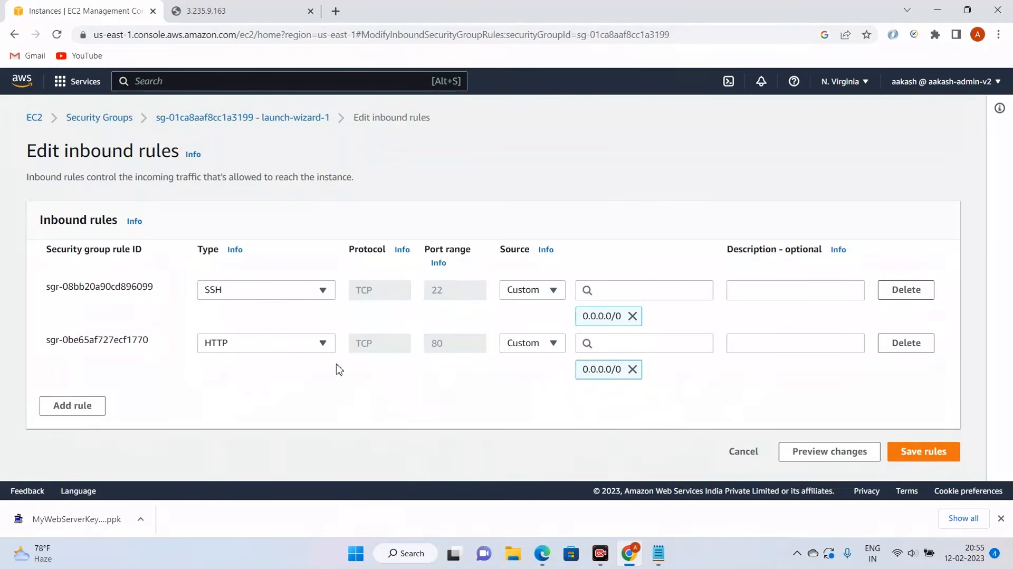
click(262, 8)
click(58, 35)
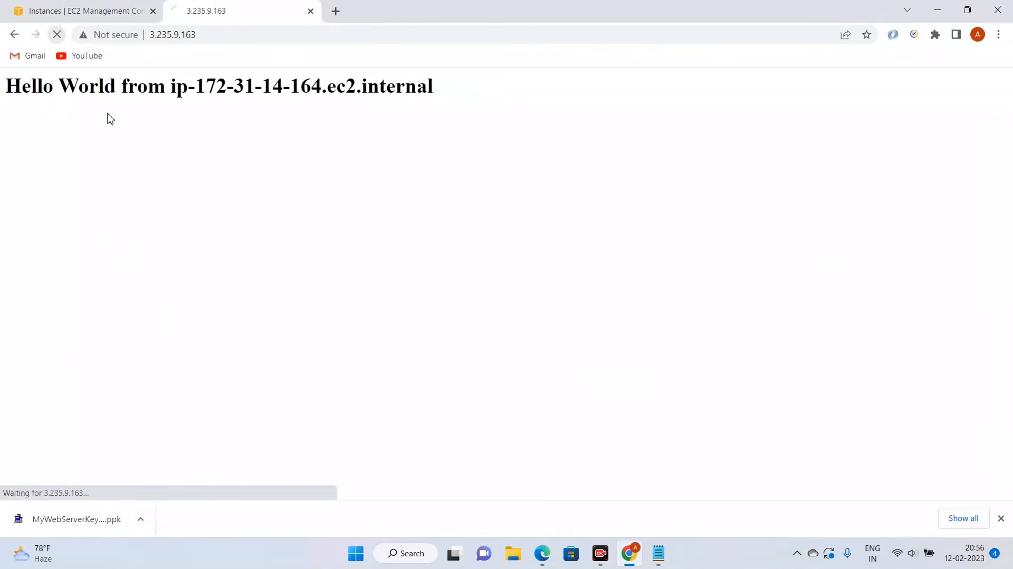
click(224, 35)
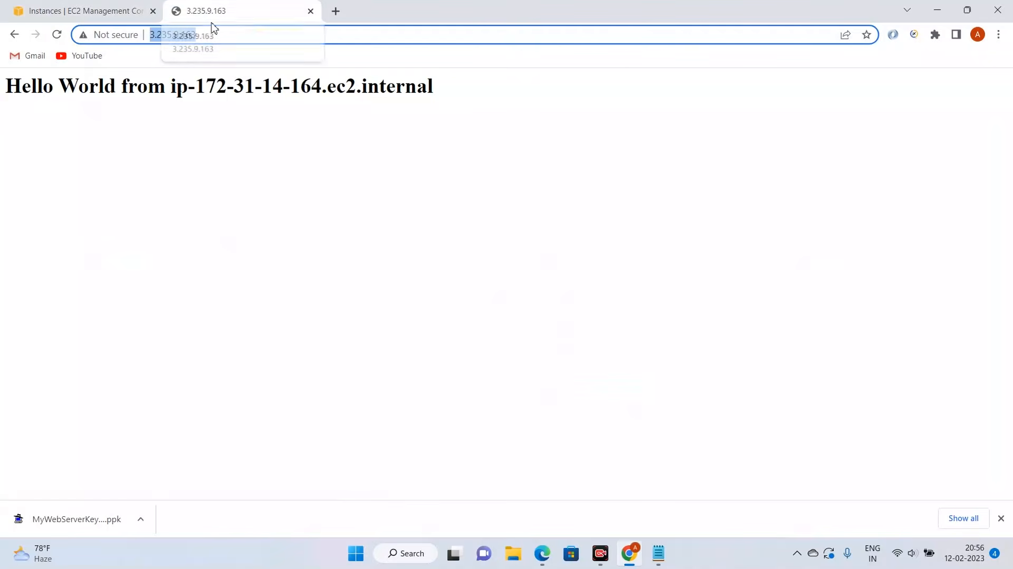
key(Right)
key(Left)
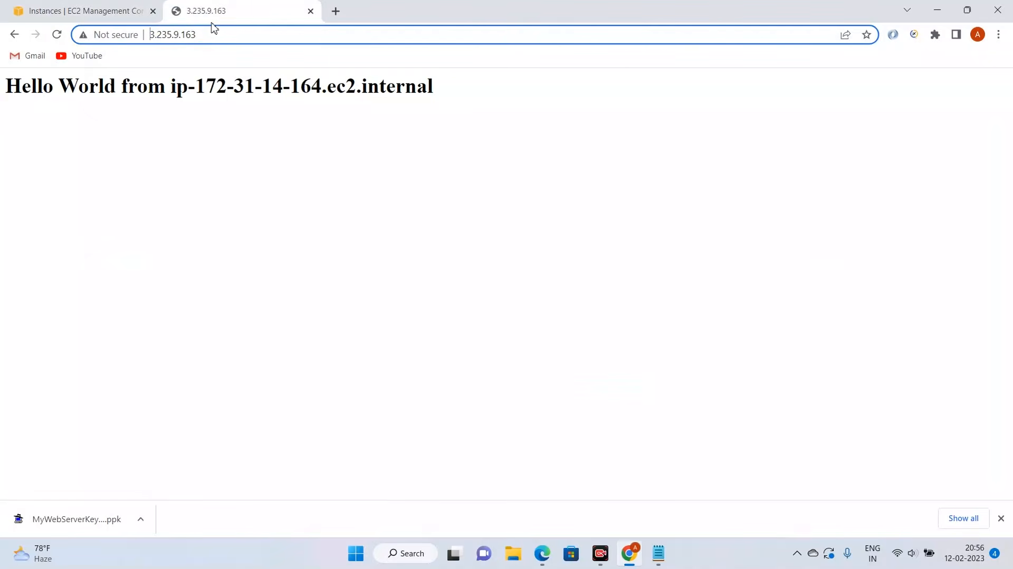
text(http://)
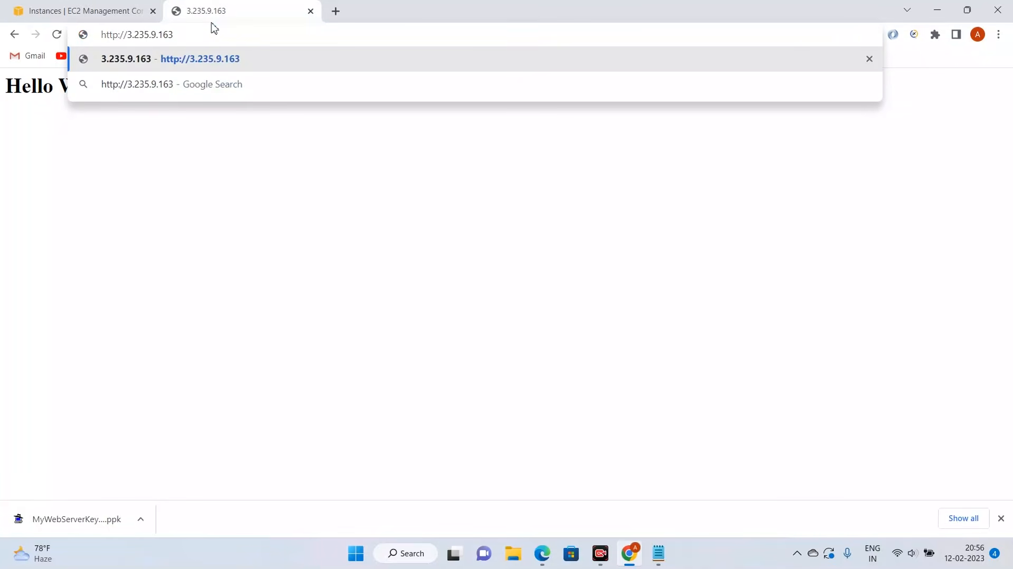
double_click(148, 35)
click(200, 35)
key(Return)
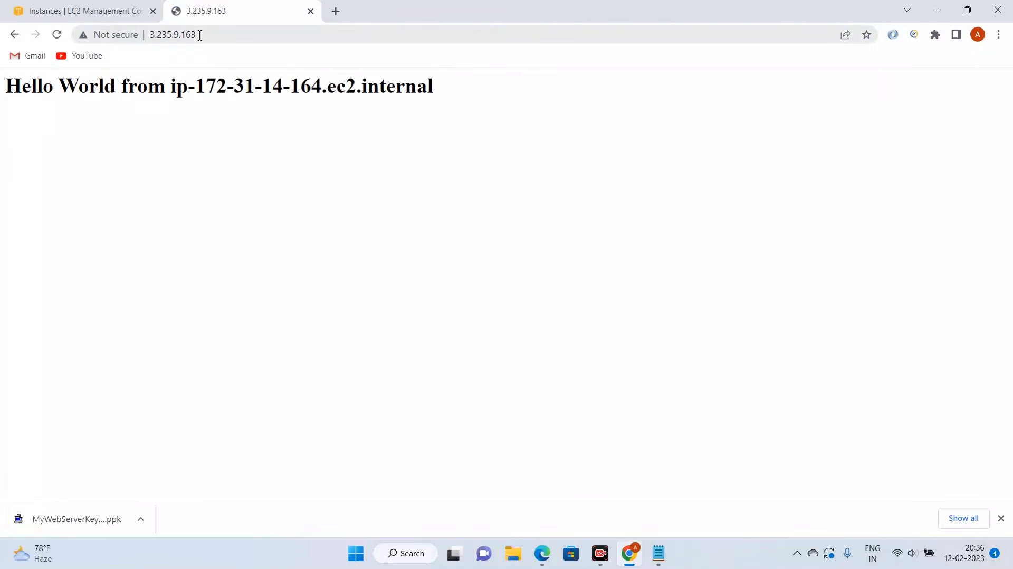
drag(2, 75, 599, 77)
click(599, 77)
Step: Return to the inbound rules in the EC2 console and delete the HTTP rule
click(70, 8)
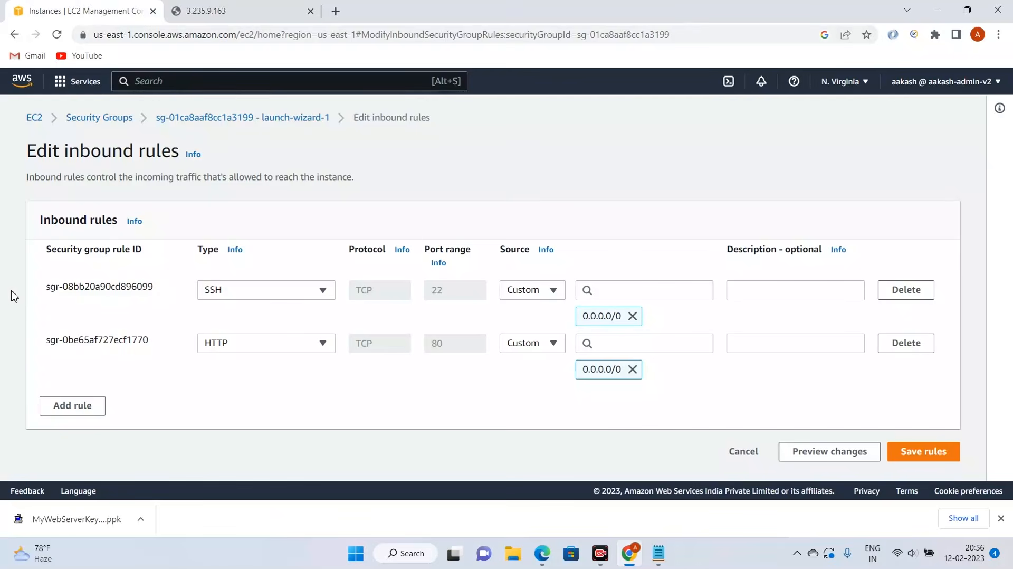
click(906, 343)
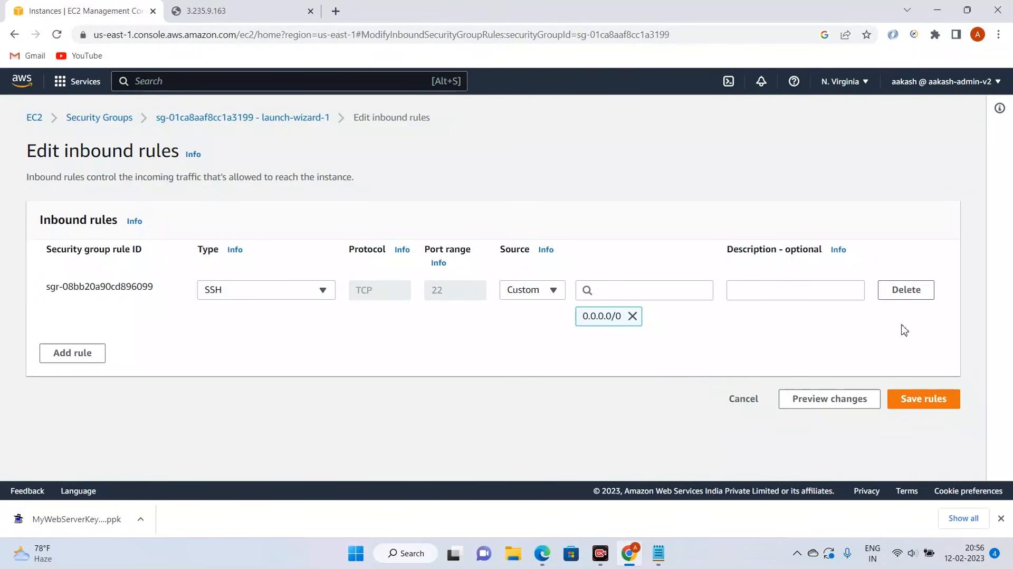
Step: Switch to the 3.235.9.163 web page and reload it several times to test access
click(274, 7)
click(55, 36)
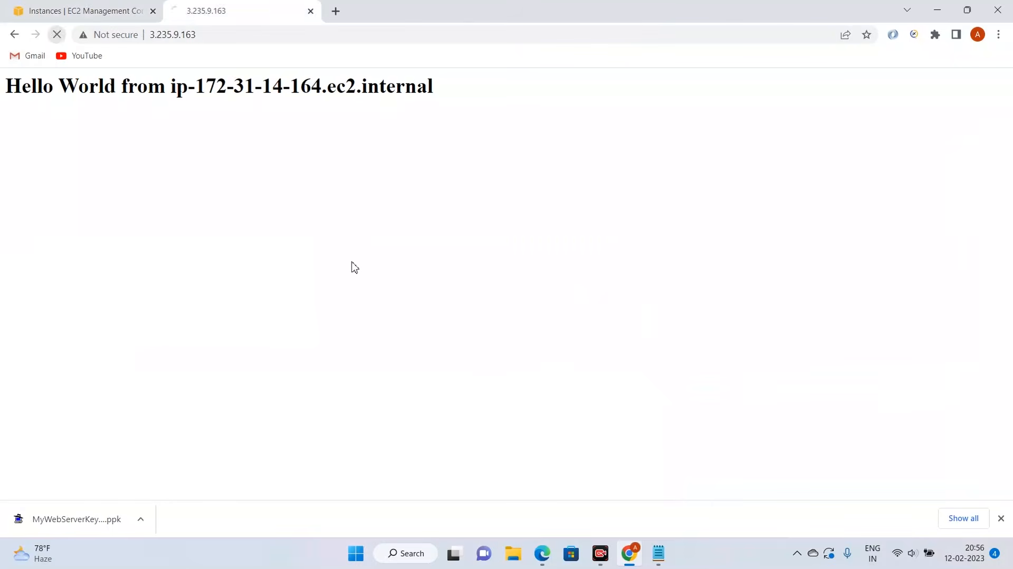
click(57, 35)
click(55, 35)
Step: Copy the web server page's address and replace its browser tab with a blank one
click(237, 35)
key(ctrl+c)
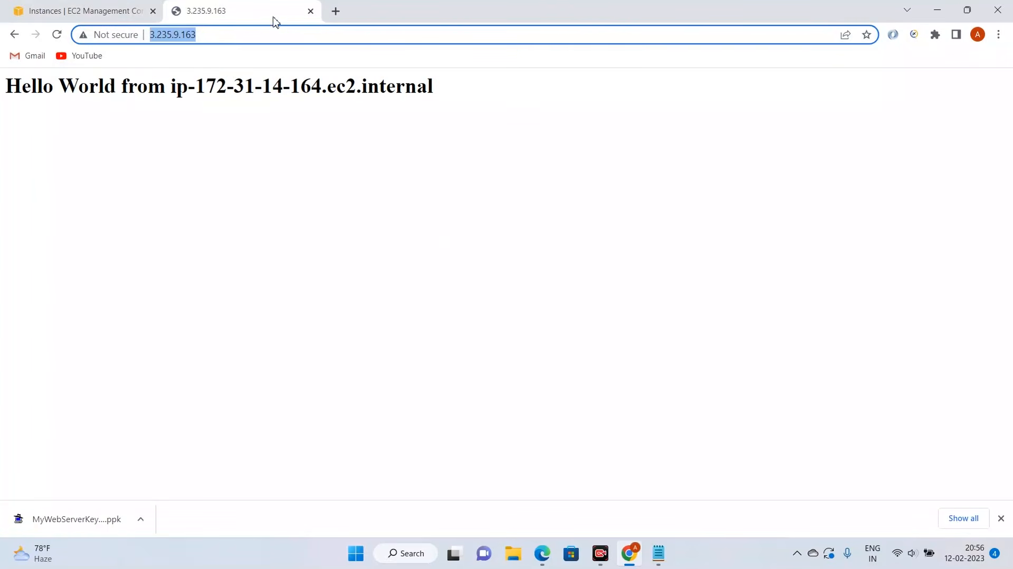
click(335, 11)
click(310, 11)
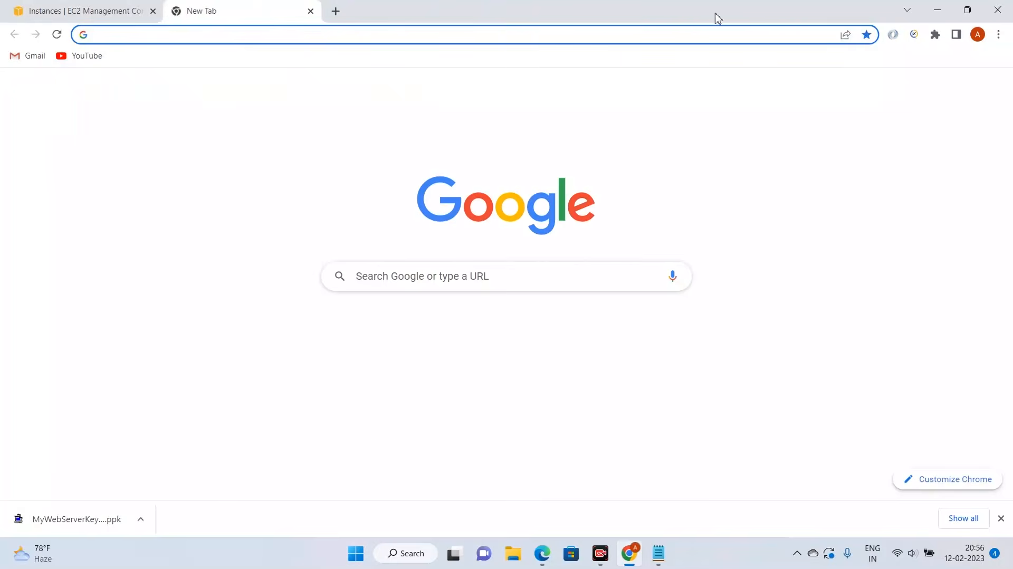
Step: Load the copied address 3.235.9.163 in a new Incognito window and request the page again several times
click(998, 34)
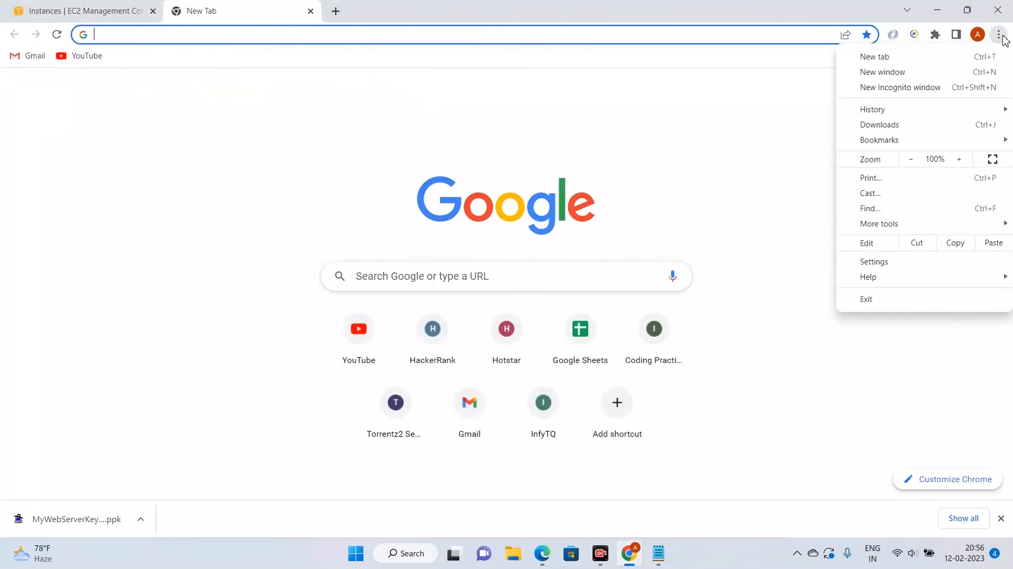
click(905, 89)
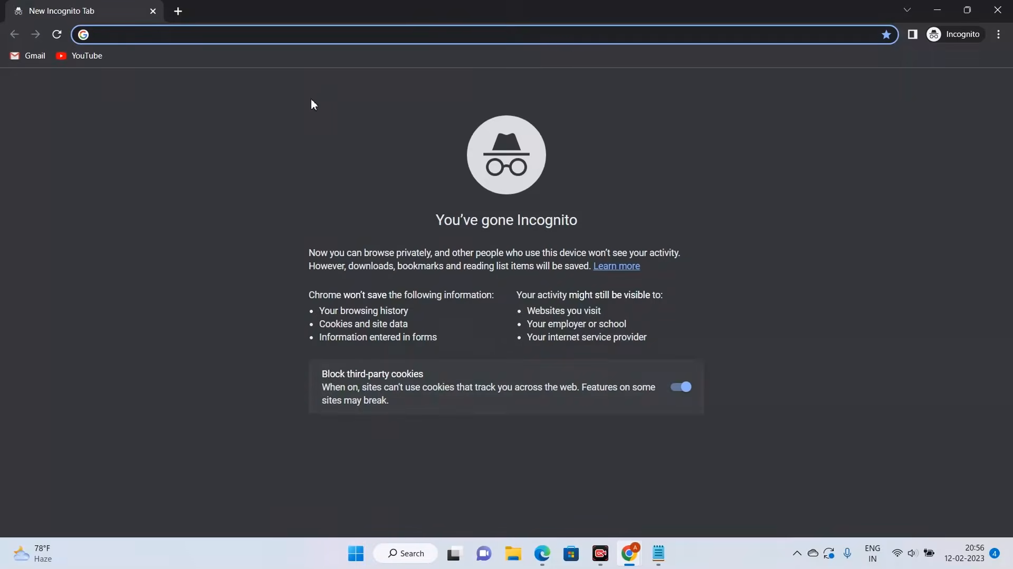
key(ctrl+v)
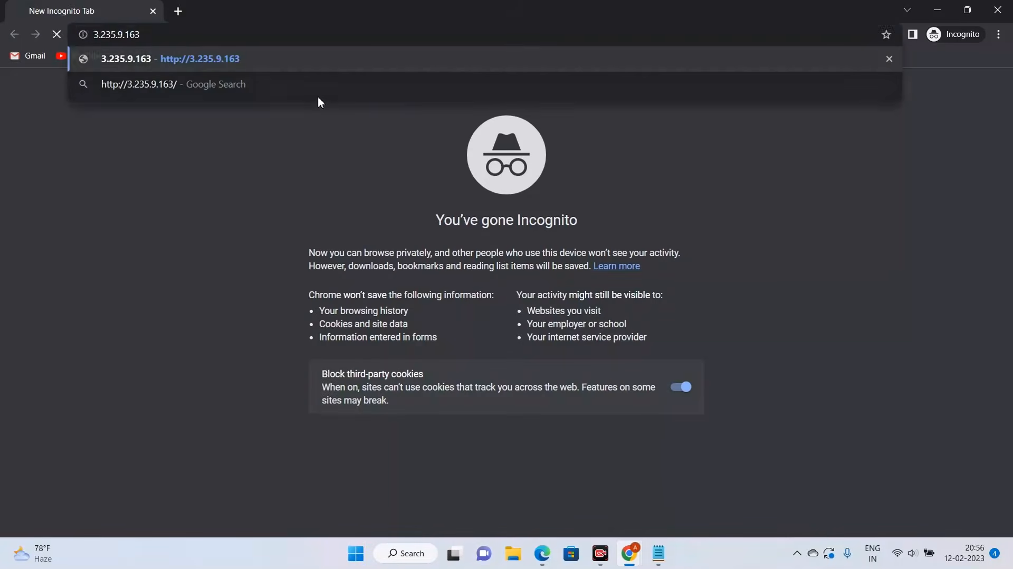
key(Return)
click(339, 36)
key(Return)
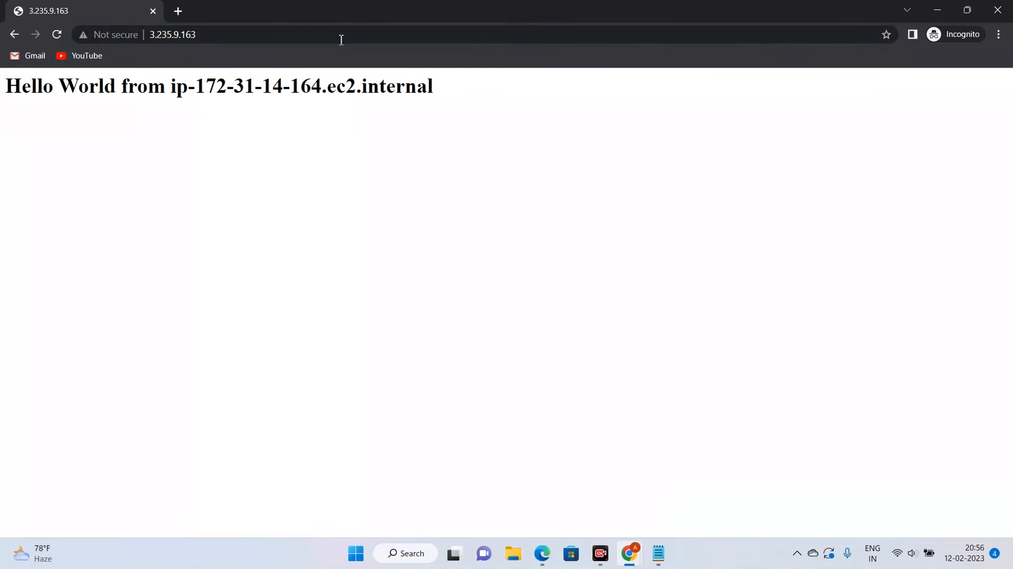
click(340, 36)
key(Return)
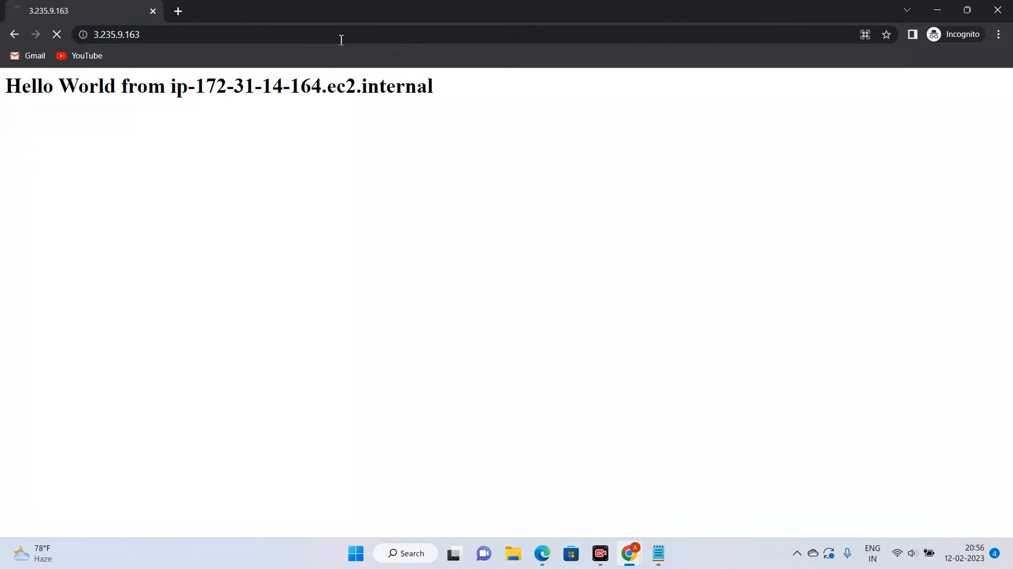
click(345, 36)
key(Return)
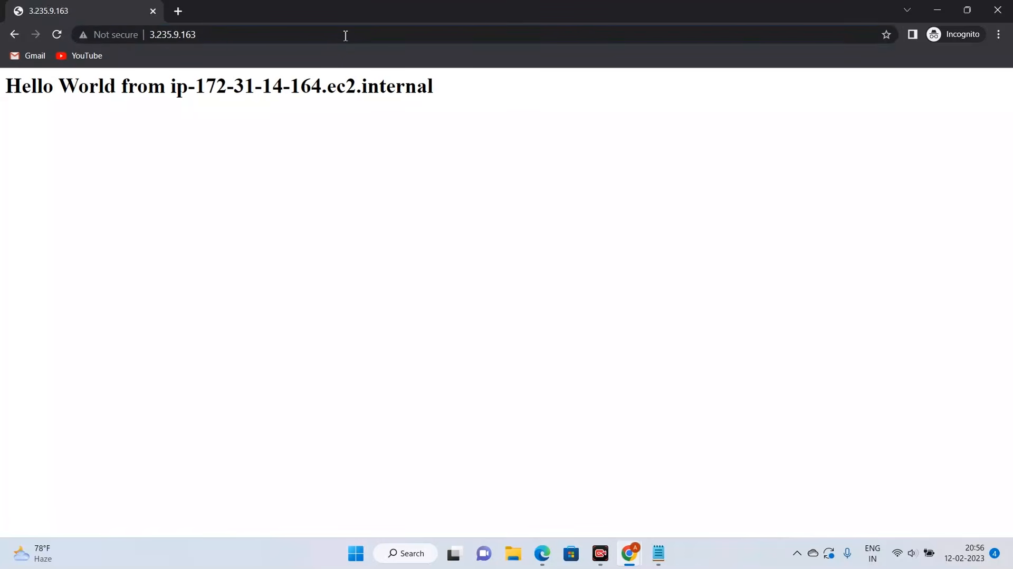
Step: Return to the EC2 console, save the changed inbound rules of launch-wizard-1 and dismiss the notification
click(936, 10)
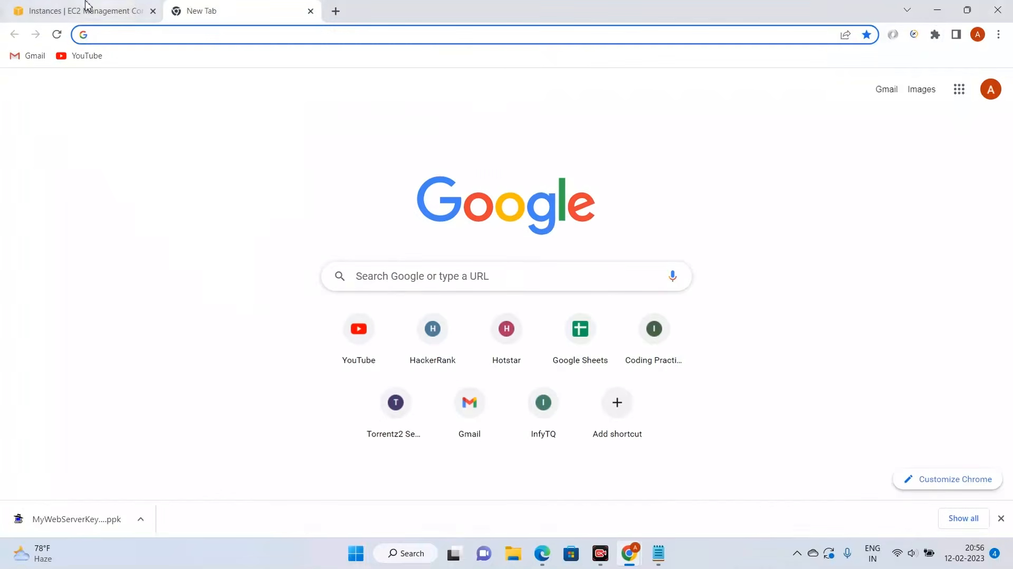
click(100, 11)
click(920, 399)
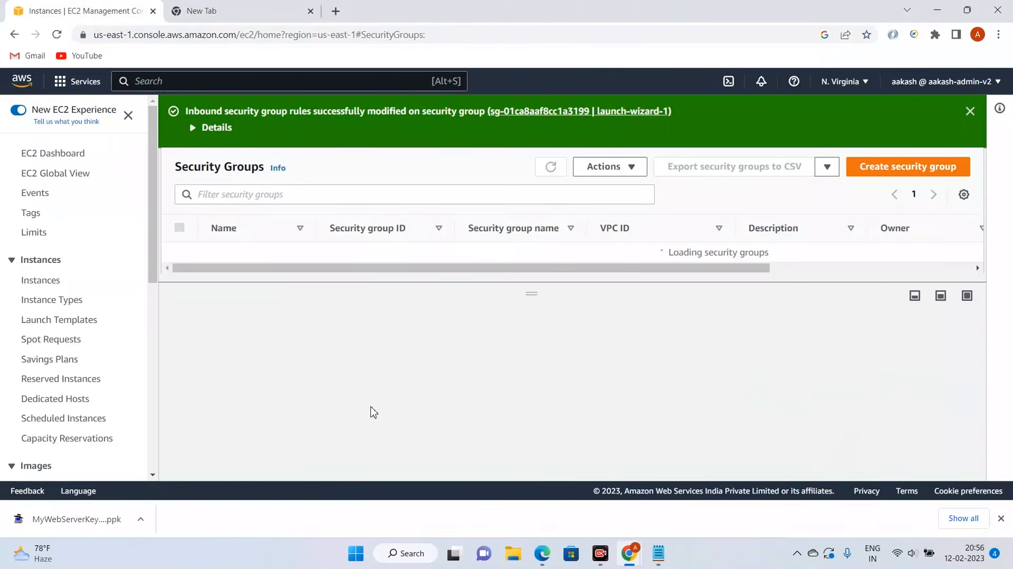
click(969, 111)
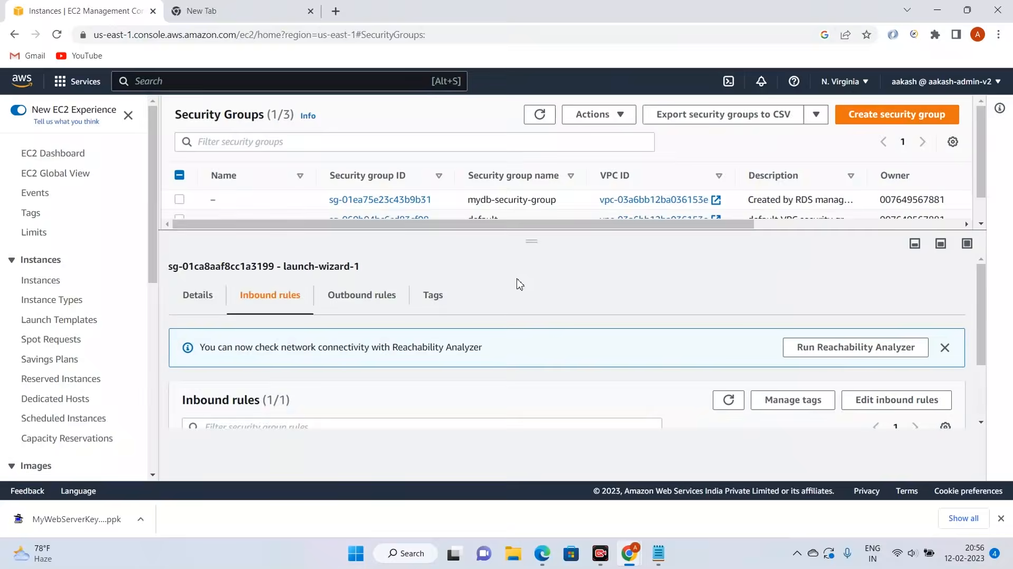
Step: Reload 3.235.9.163 in the Incognito window to test access, and close that window
mouse_move(634, 551)
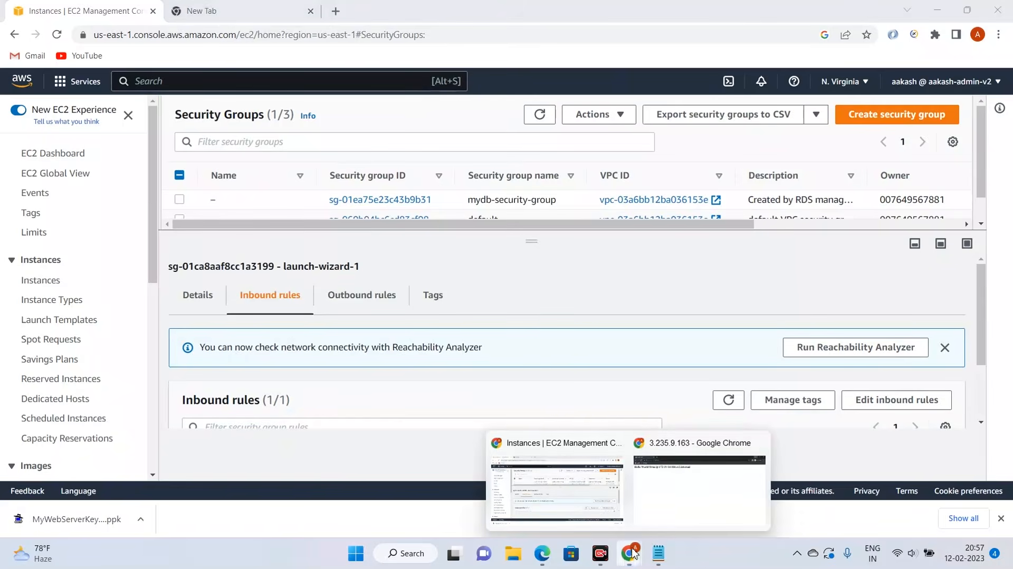
click(719, 454)
click(56, 34)
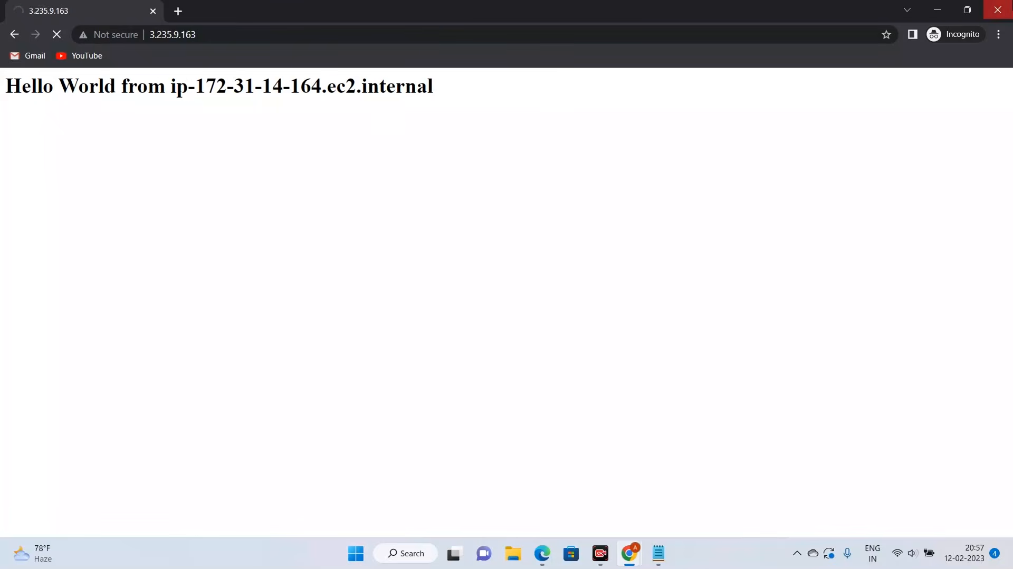
click(997, 10)
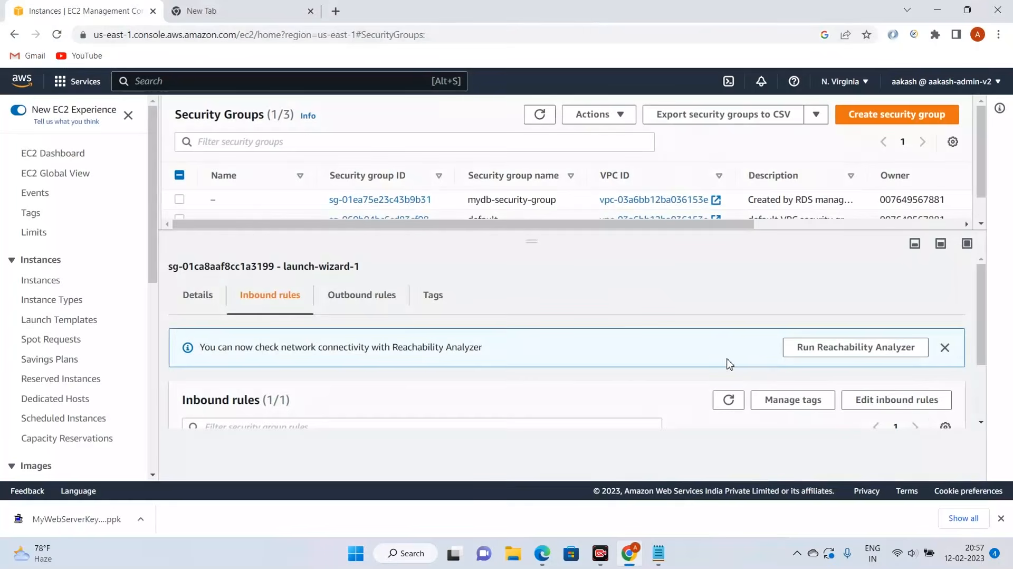
Step: Open launch-wizard-1's inbound rules for editing and add a new rule of type HTTP
scroll(727, 364, down, 2)
click(897, 315)
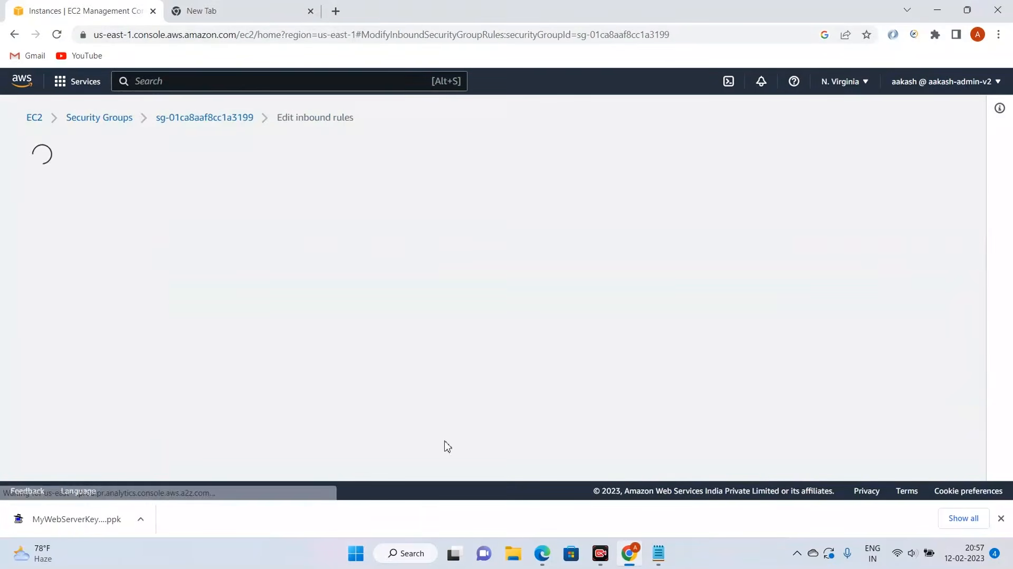
click(74, 354)
click(298, 344)
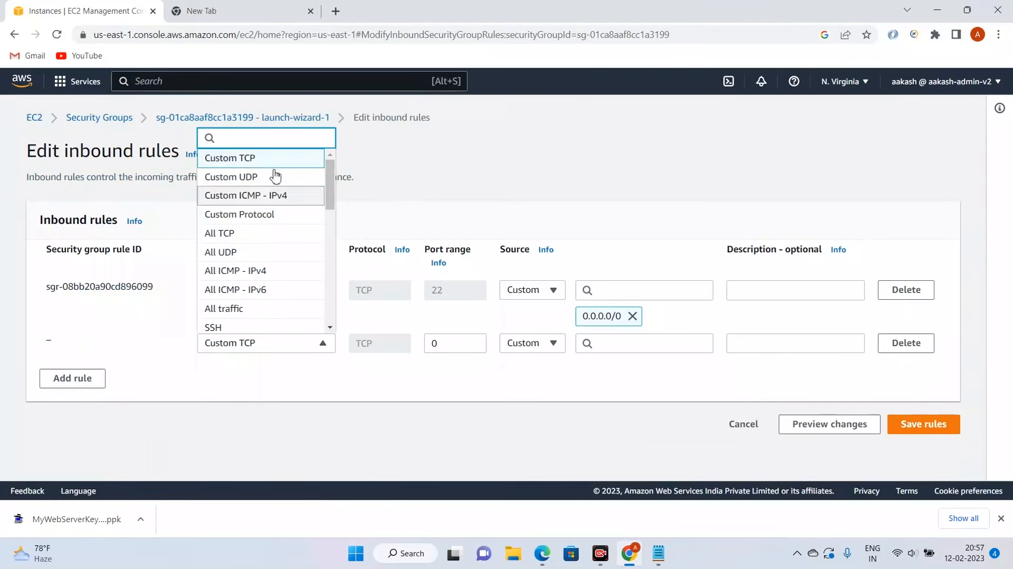
scroll(264, 267, down, 4)
scroll(264, 267, up, 2)
scroll(266, 267, down, 2)
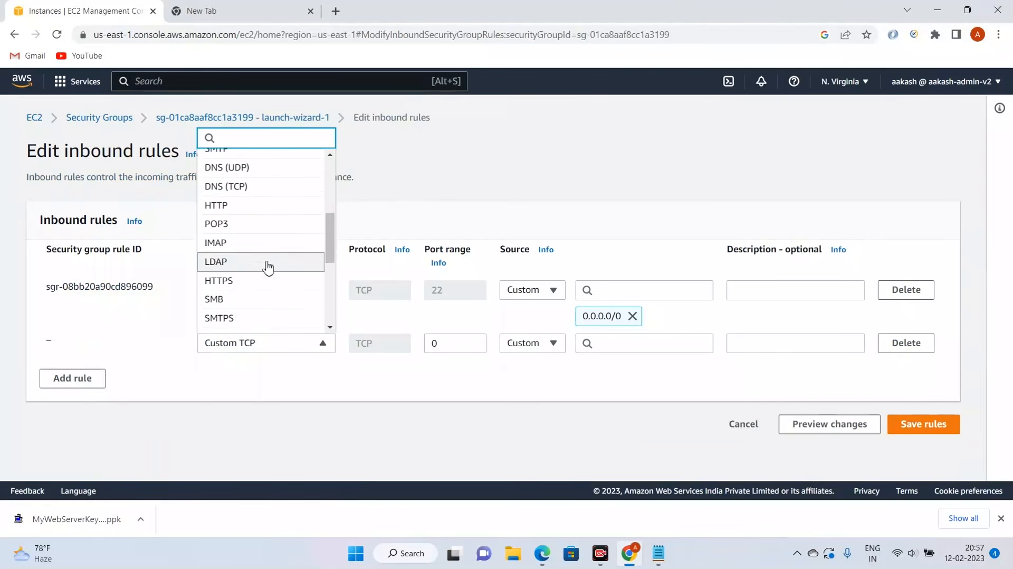
scroll(253, 248, up, 2)
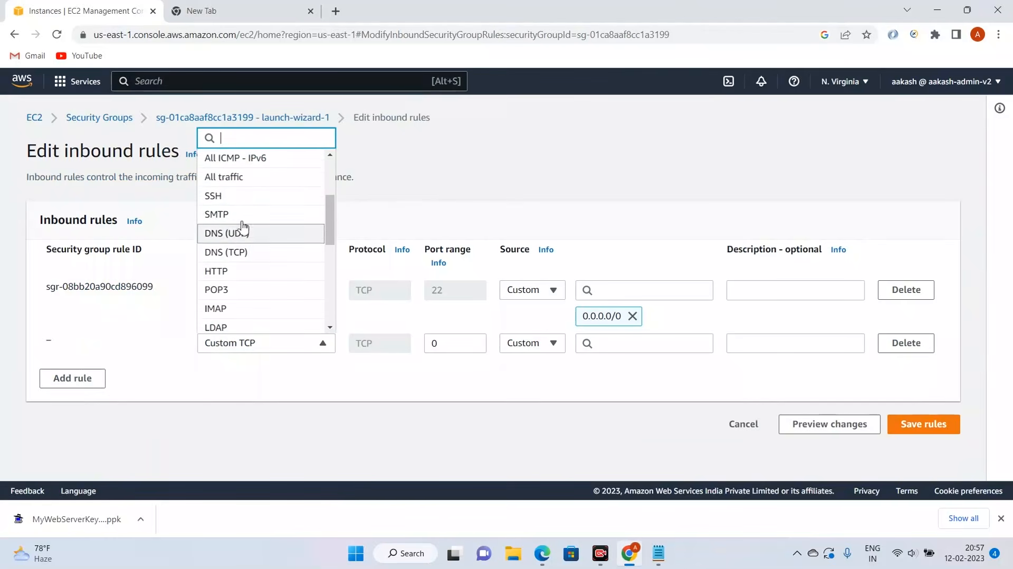
click(238, 271)
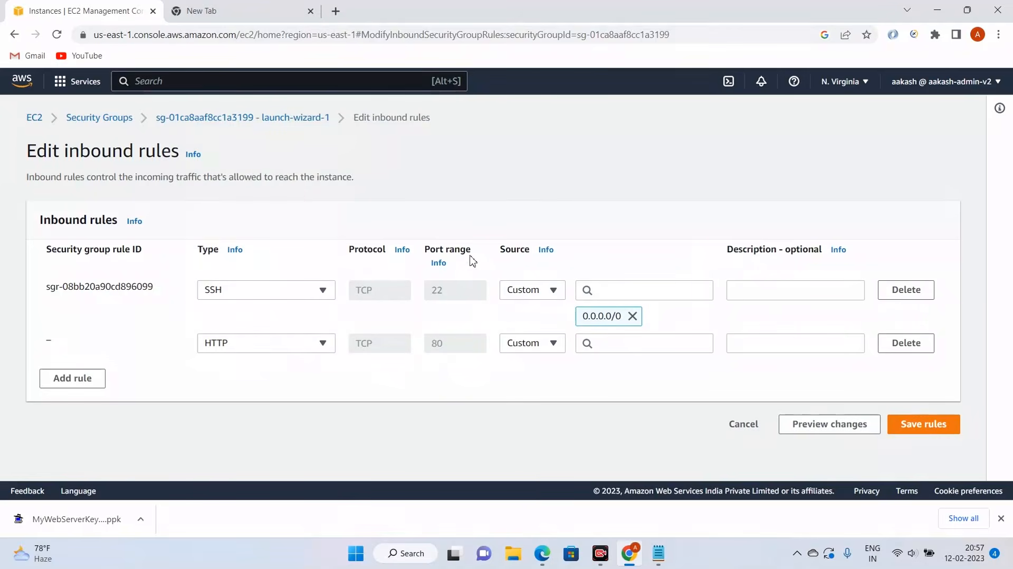
Step: Set the HTTP rule's source to Anywhere-IPv4 and save the inbound rules
click(547, 346)
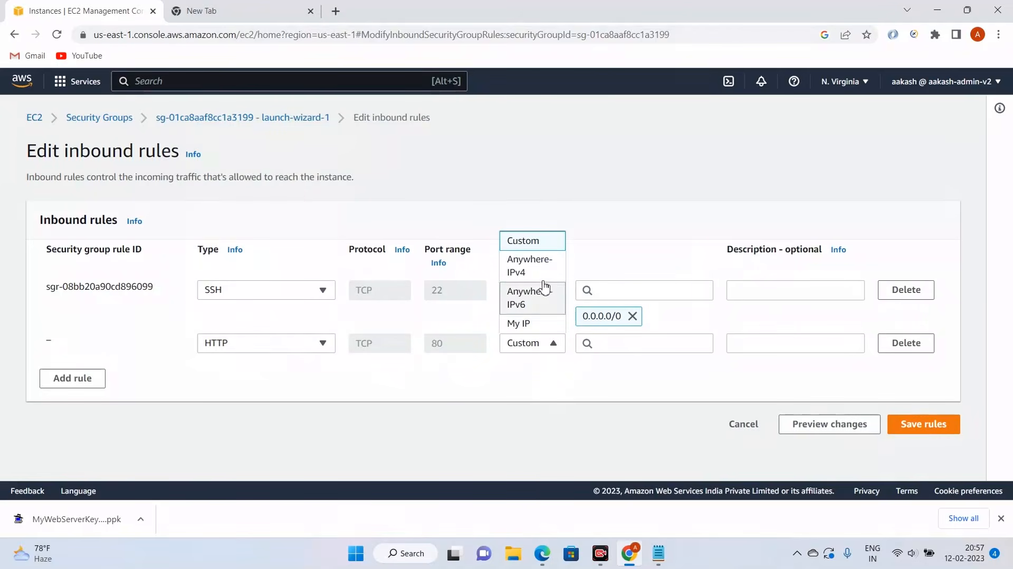
click(527, 266)
click(921, 451)
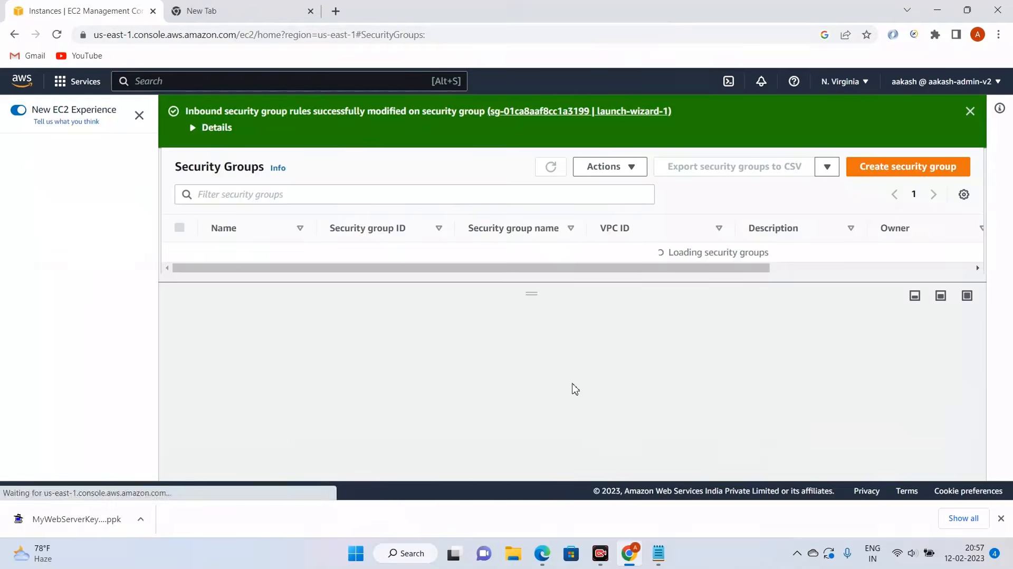
Step: Go through the EC2 Dashboard to the running instances and select MyFirstWebServer
key(alt+Tab)
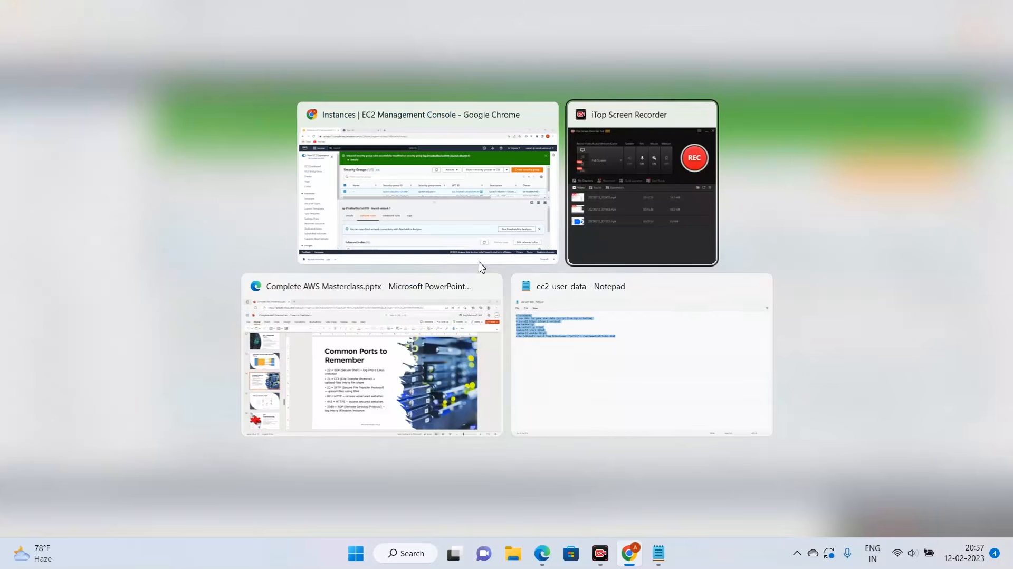
click(453, 227)
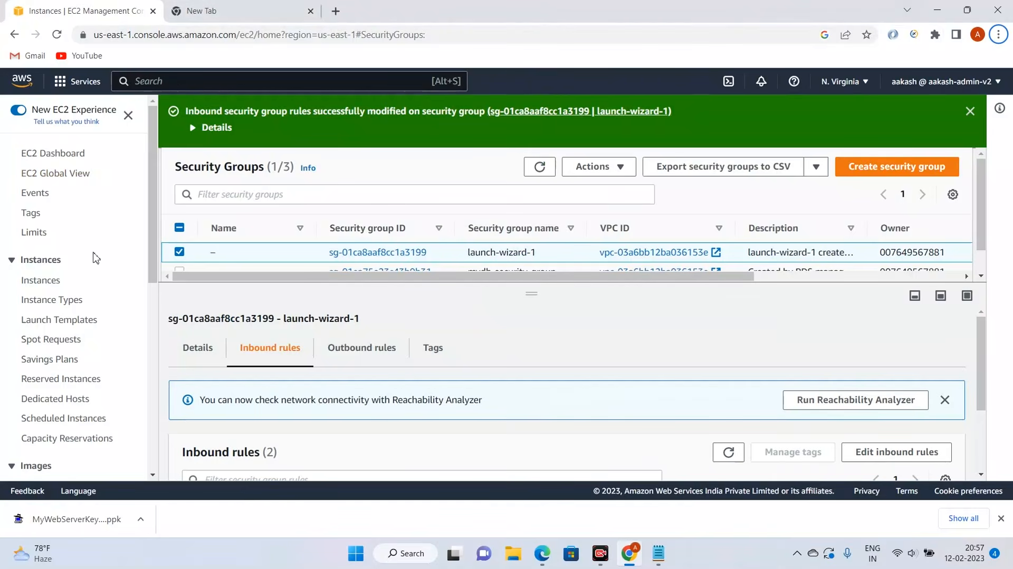
click(68, 153)
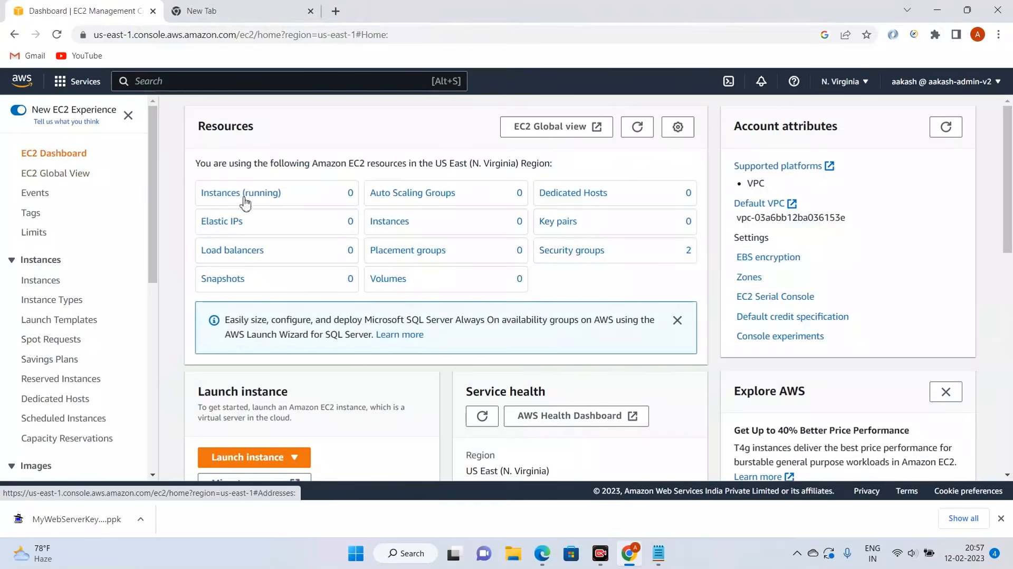
click(250, 200)
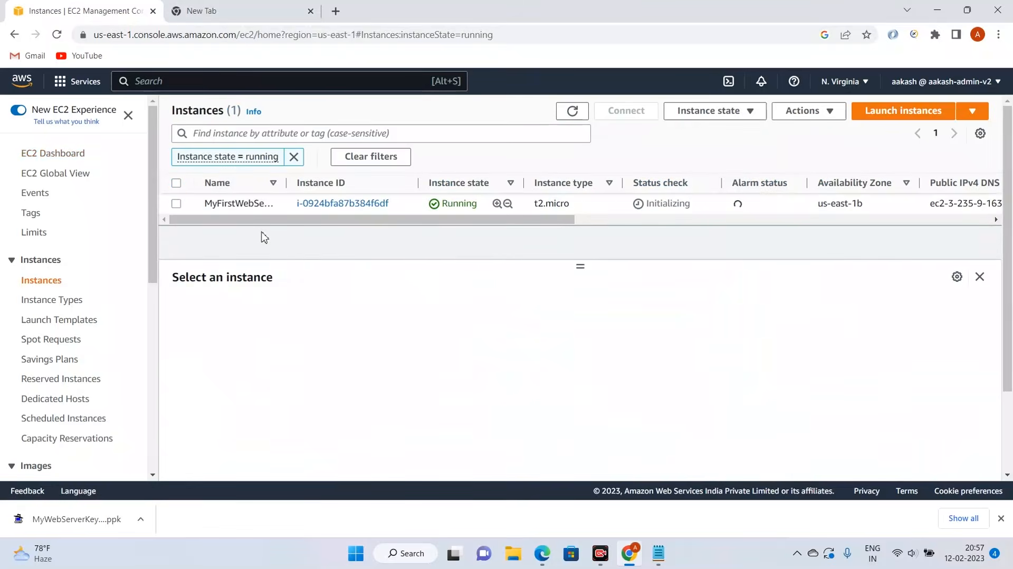
click(437, 204)
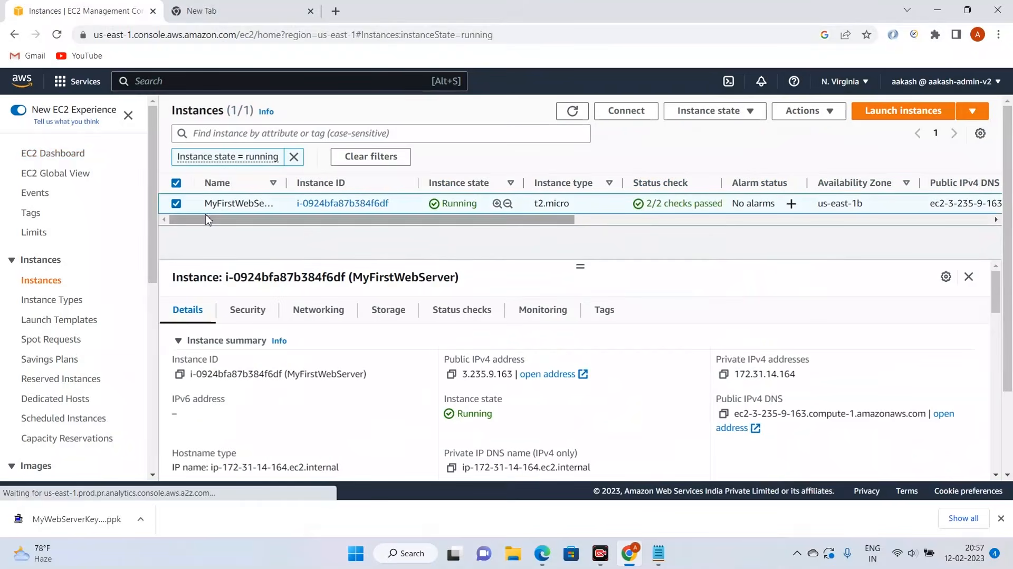
Step: Try to open MyFirstWebServer's public IPv4 DNS link, and close the resulting tab and the blank tab
click(944, 415)
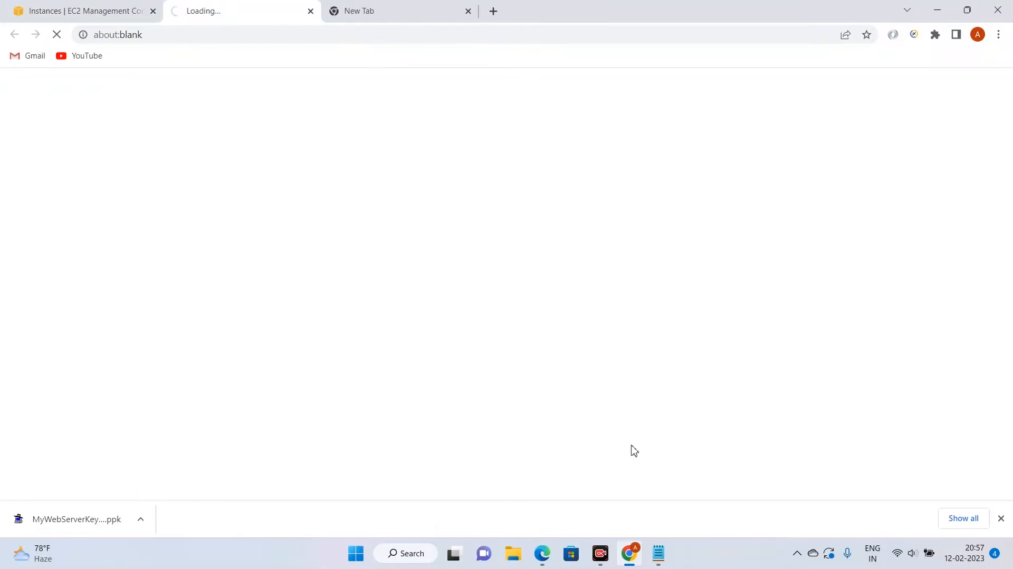
click(469, 10)
click(311, 11)
Step: Copy MyFirstWebServer's public IPv4 DNS and request ec2-3-235-9-163.compute-1.amazonaws.com in a new browser tab
click(723, 413)
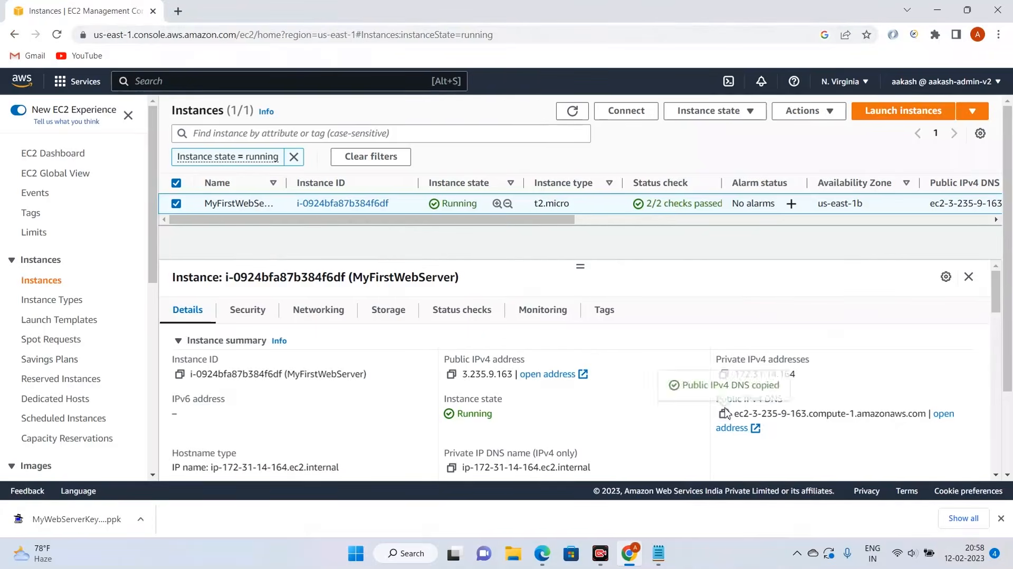
click(178, 10)
key(ctrl+v)
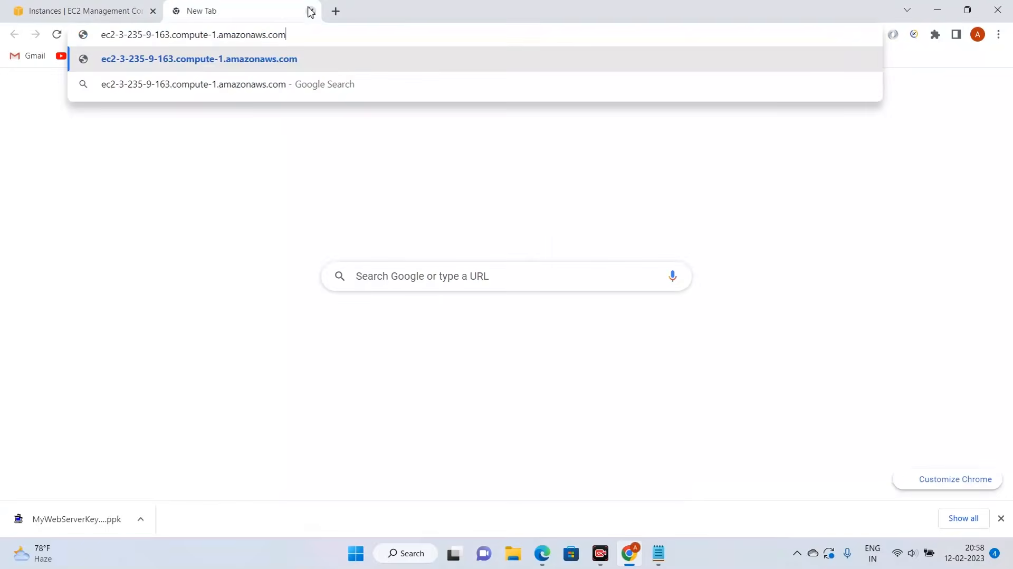
click(290, 34)
key(Return)
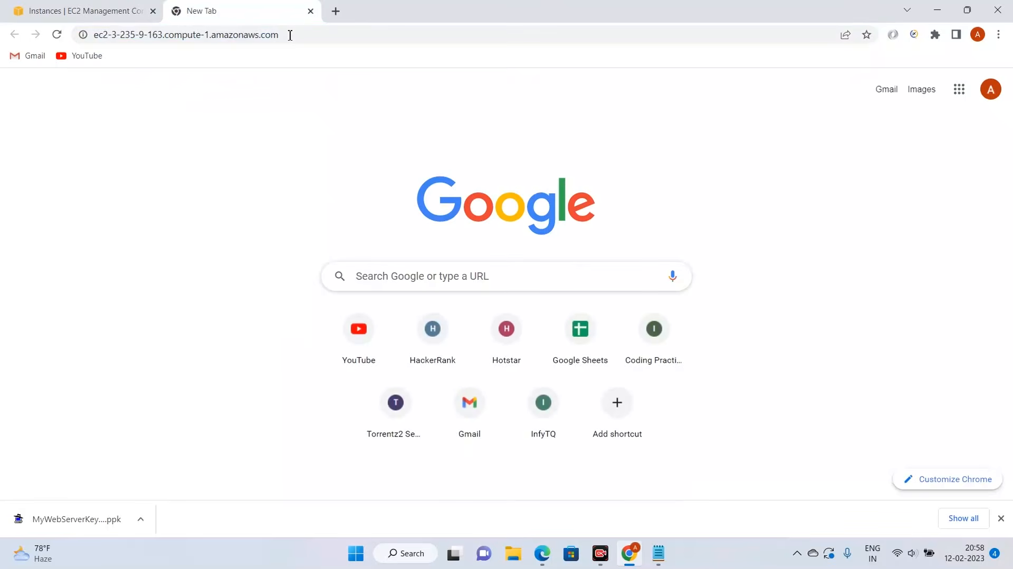
click(291, 34)
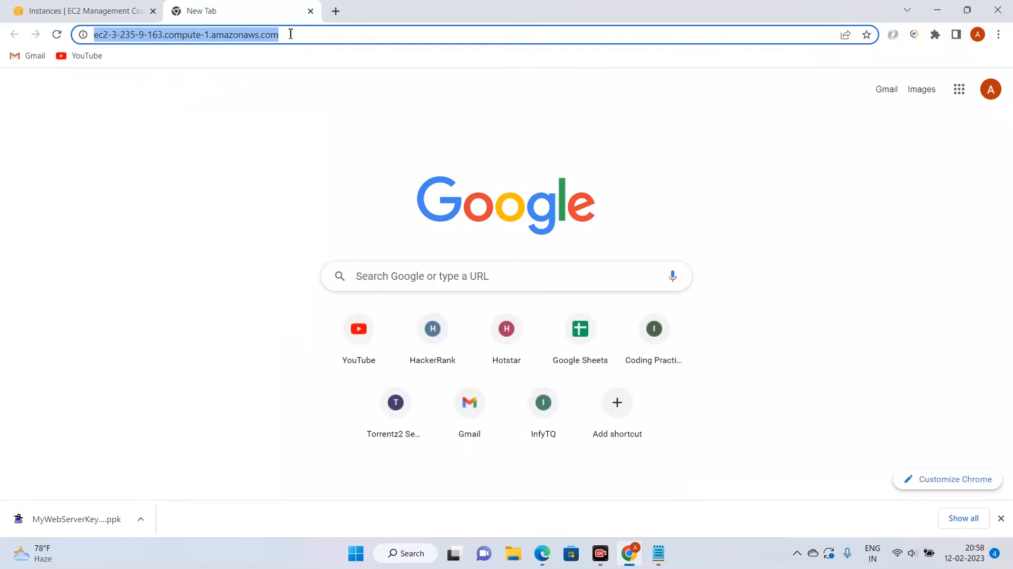
key(Return)
click(63, 7)
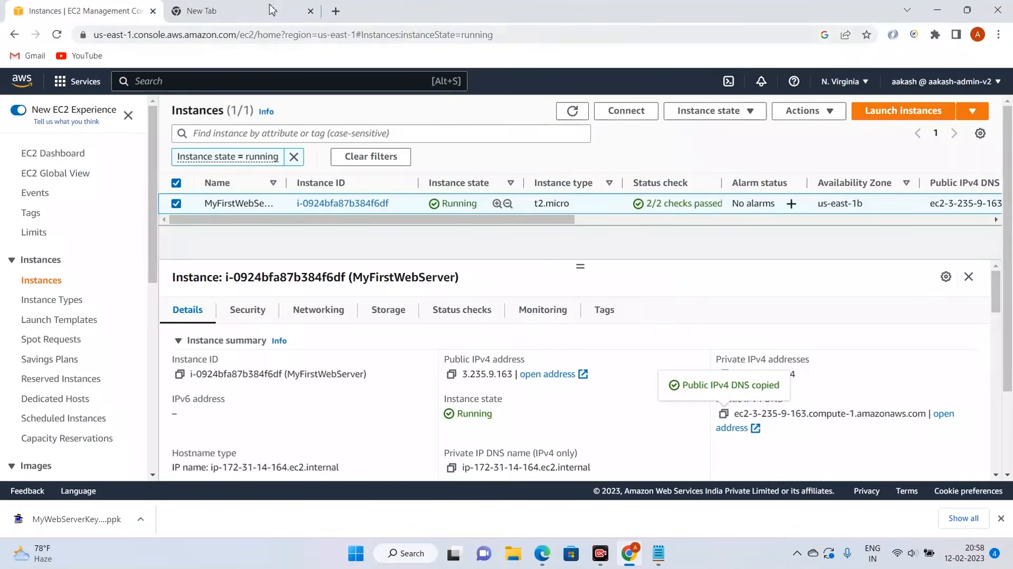
click(250, 8)
click(99, 36)
click(96, 37)
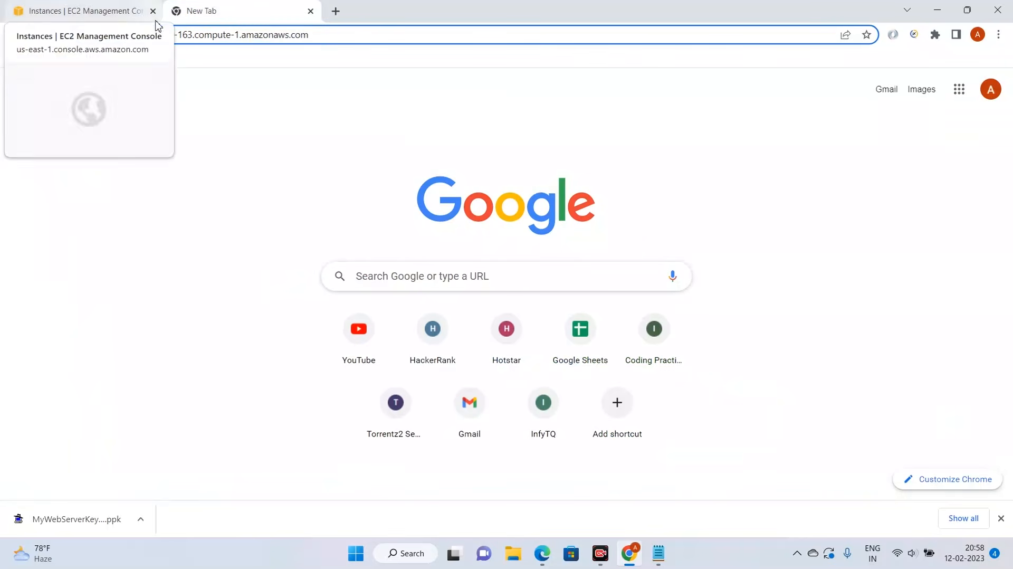
key(ctrl+a)
key(BackSpace)
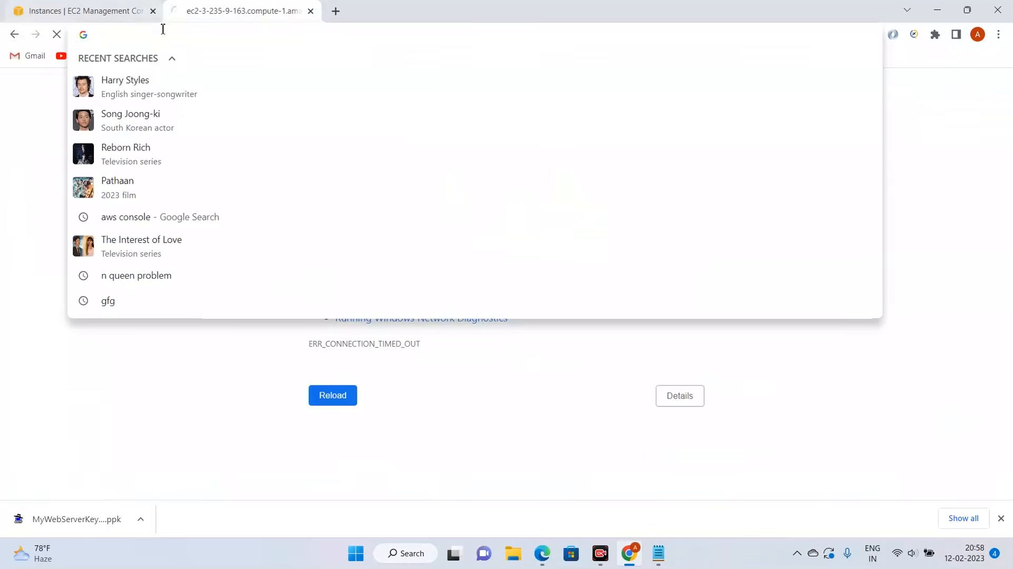
text(htt)
text(p://3.235.9.163)
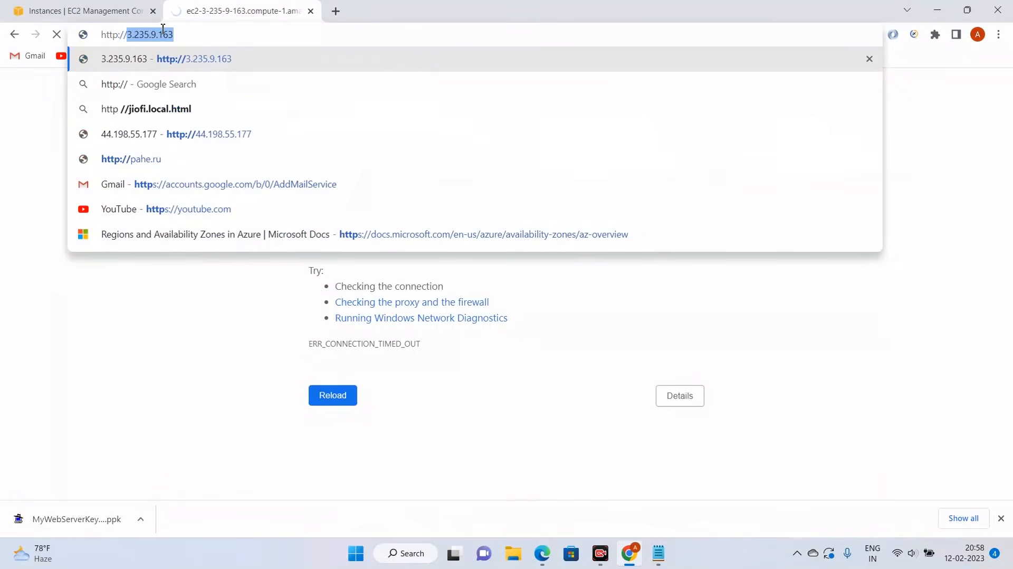
key(ctrl+v)
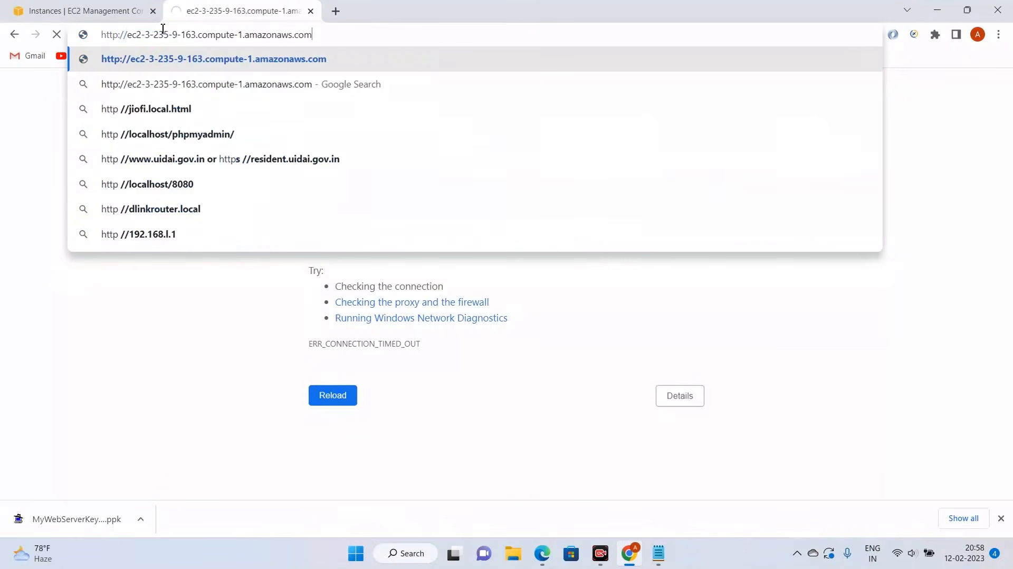
key(Return)
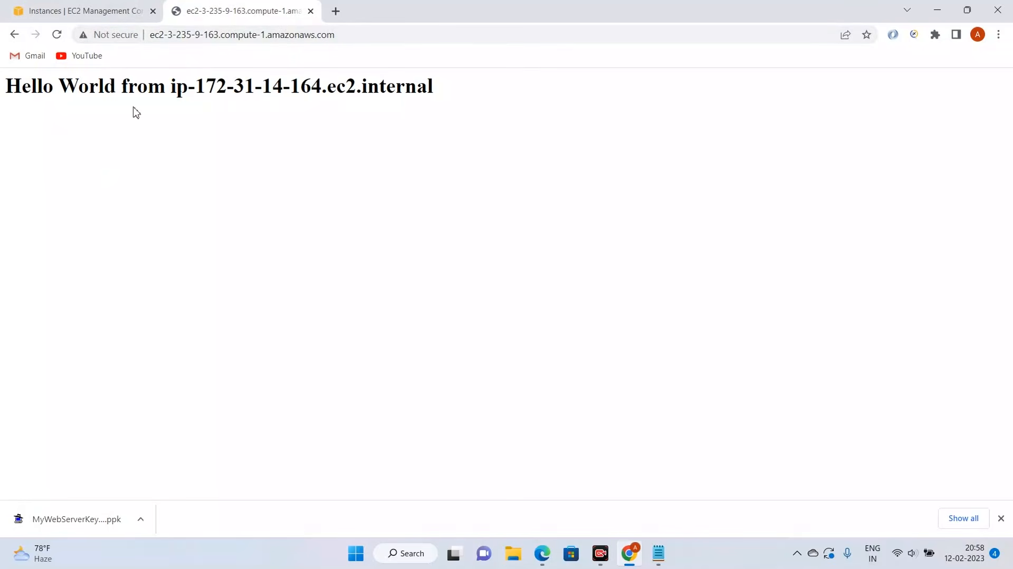
Step: Highlight the Hello World heading on the web server's page to examine it
drag(458, 90, 5, 86)
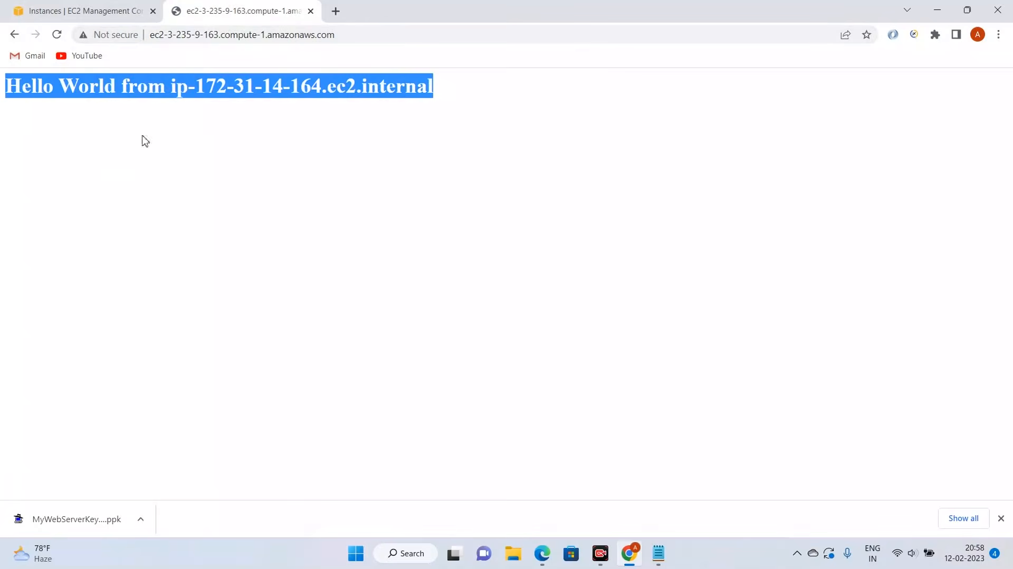
click(322, 178)
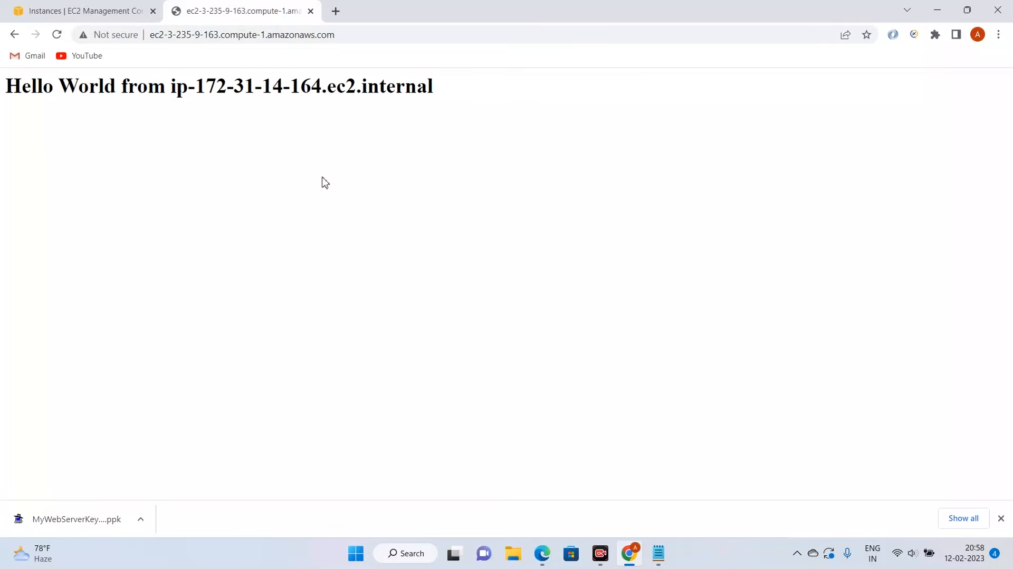
drag(455, 92, 3, 90)
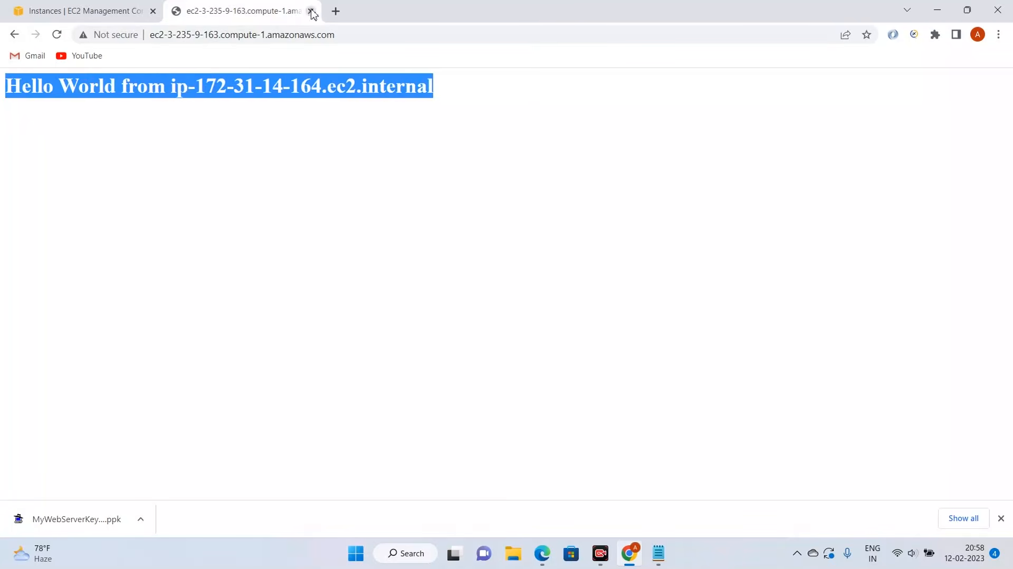
Step: Close the web server page's tab and shrink the instance details pane in the EC2 console
click(117, 10)
click(310, 11)
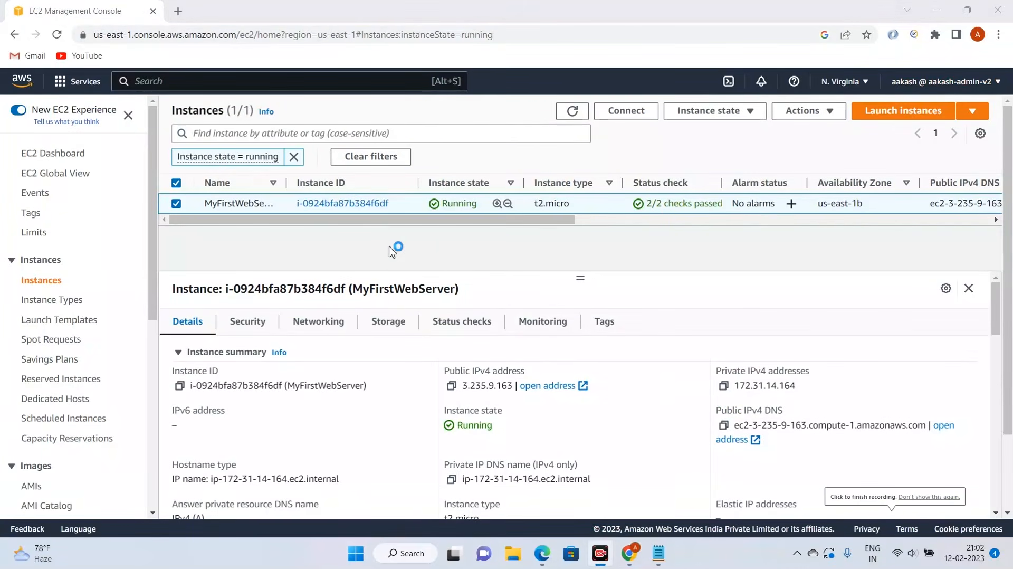
drag(578, 279, 536, 349)
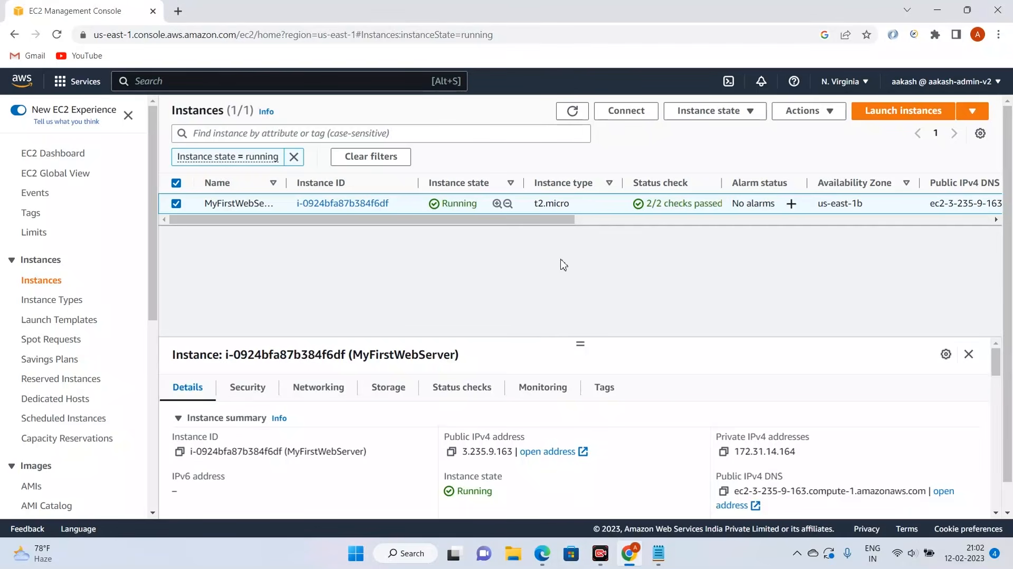
mouse_move(373, 220)
mouse_down()
mouse_move(659, 215)
mouse_move(373, 227)
mouse_up()
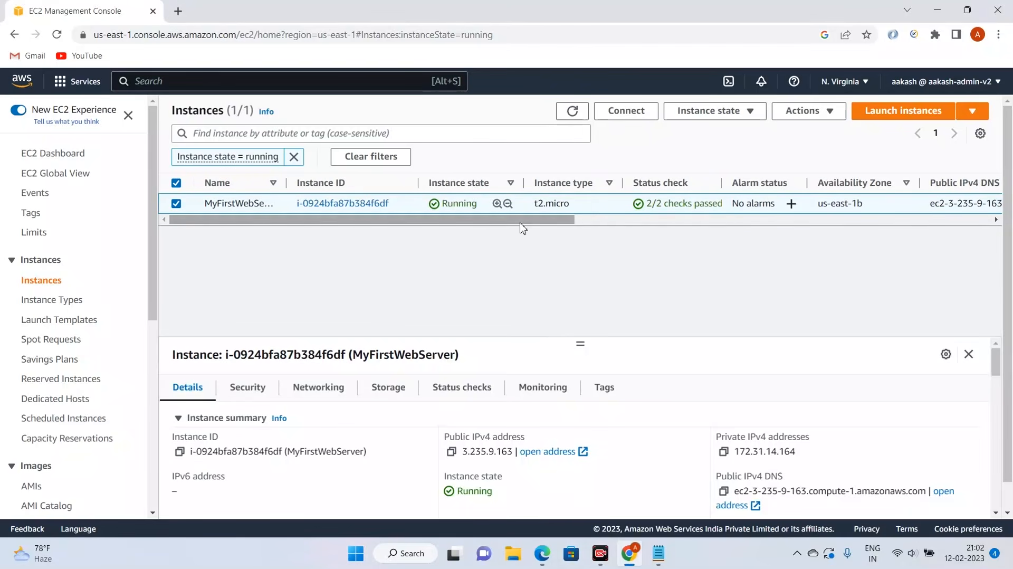
Step: Switch to the Complete AWS Masterclass presentation in PowerPoint and start the slide show from the SSH Connections Table slide
click(542, 553)
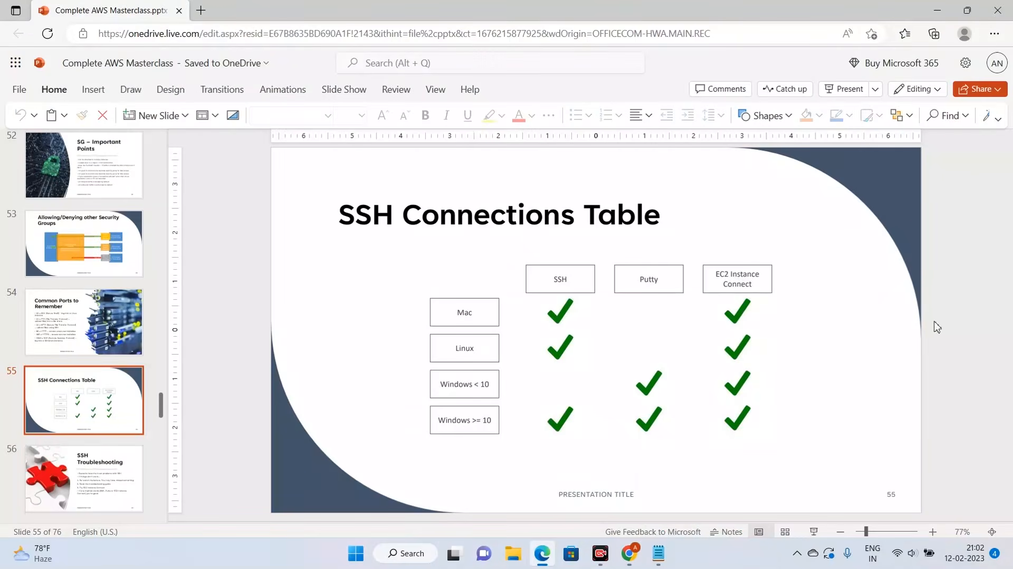
click(814, 531)
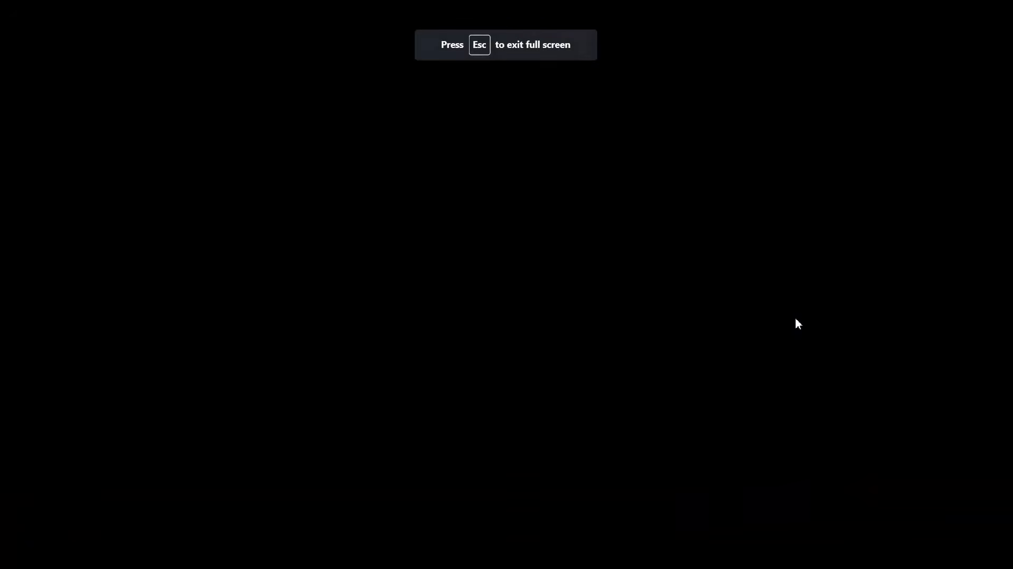
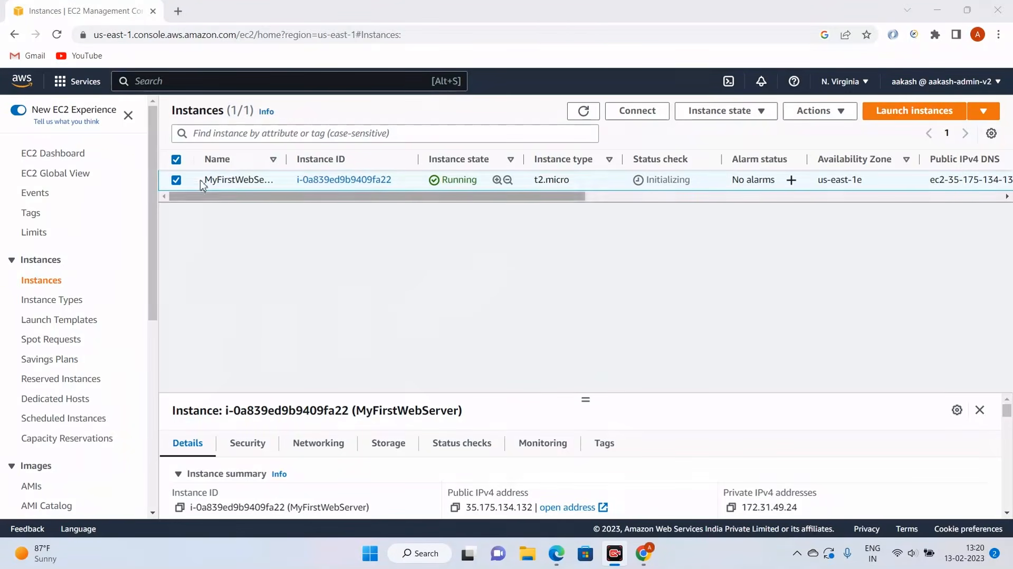
Step: Search the AWS console for "iam" and open the IAM service in a new browser tab, keeping the Instances page in view
click(205, 82)
text(iam)
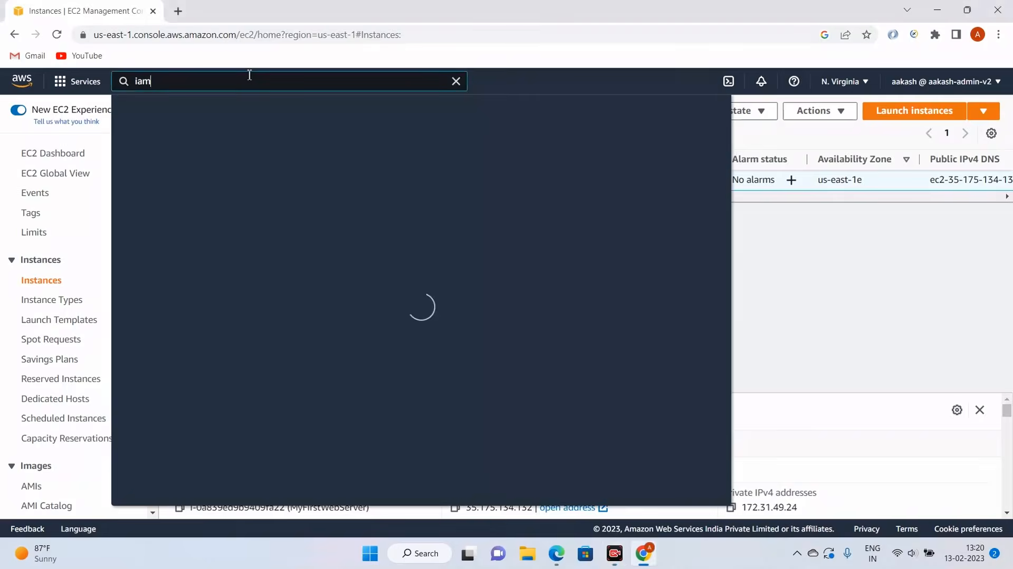
right_click(328, 184)
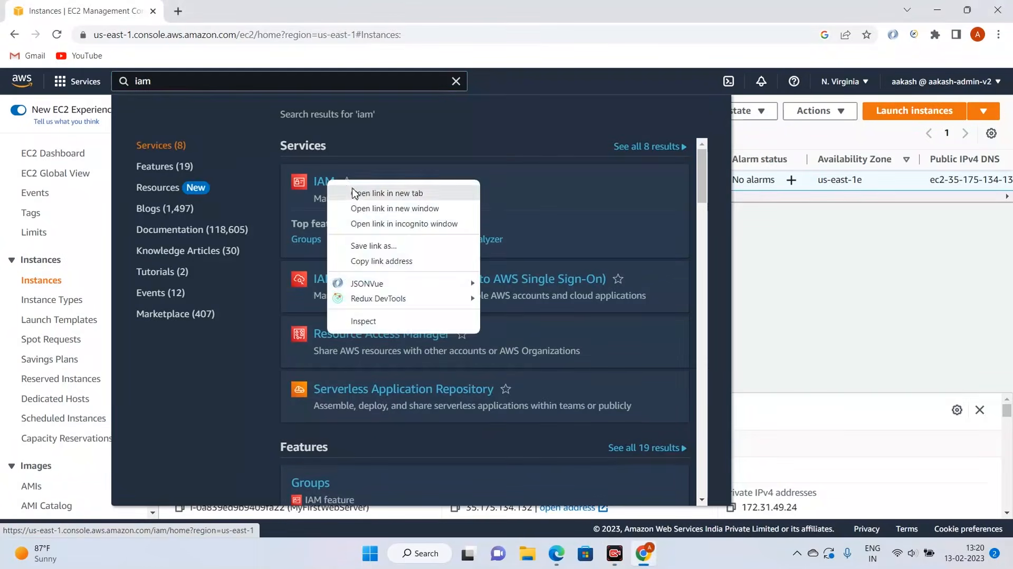
click(356, 191)
click(833, 289)
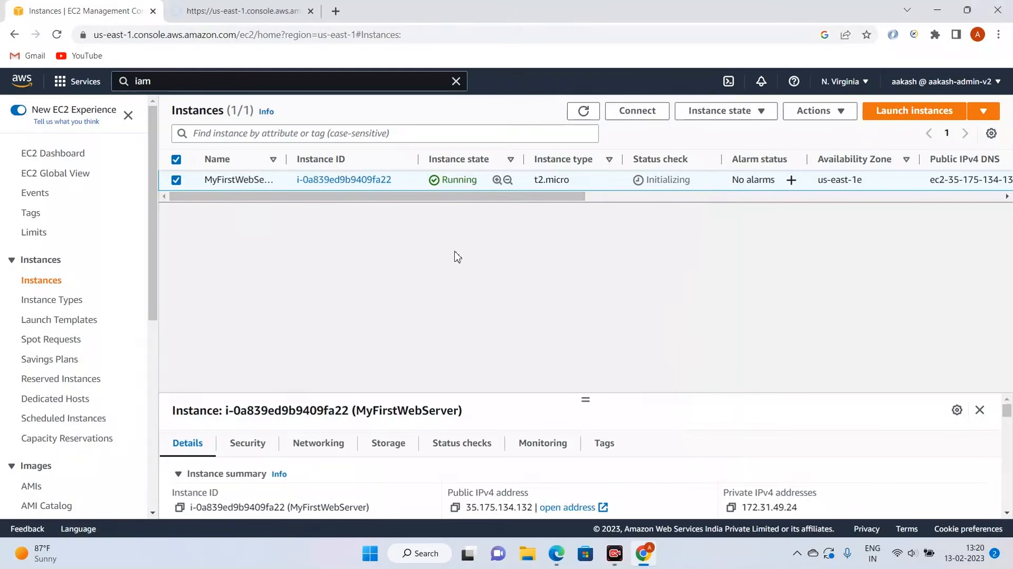
Step: Start creating an IAM role with AWS service as the trusted entity type and EC2 as the use case
click(301, 14)
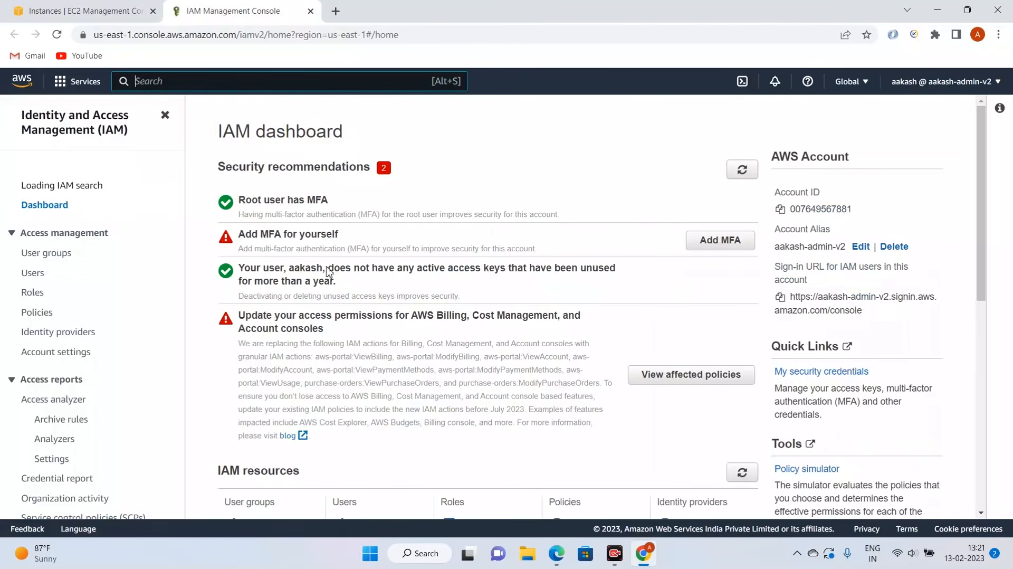
click(41, 299)
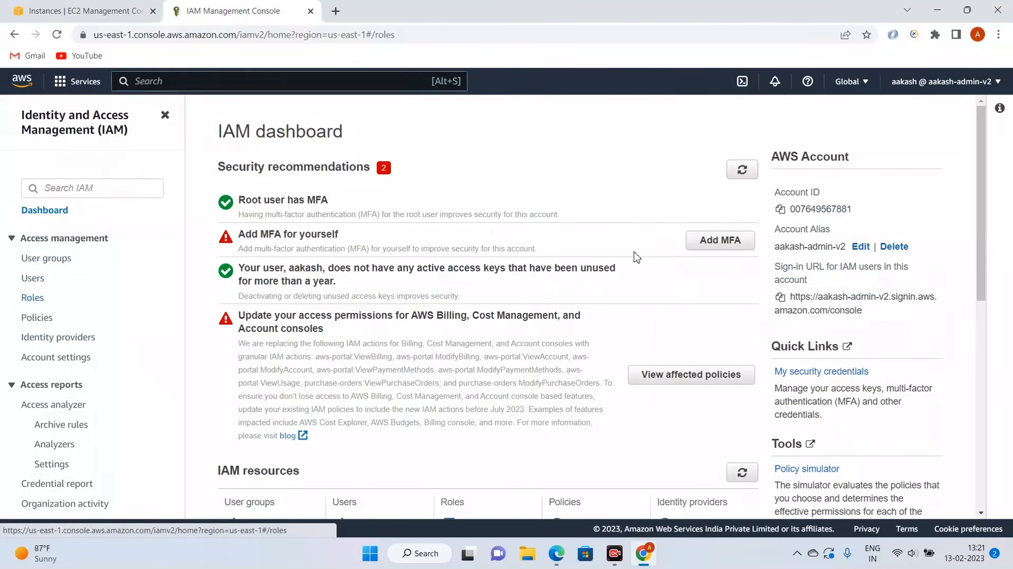
click(890, 201)
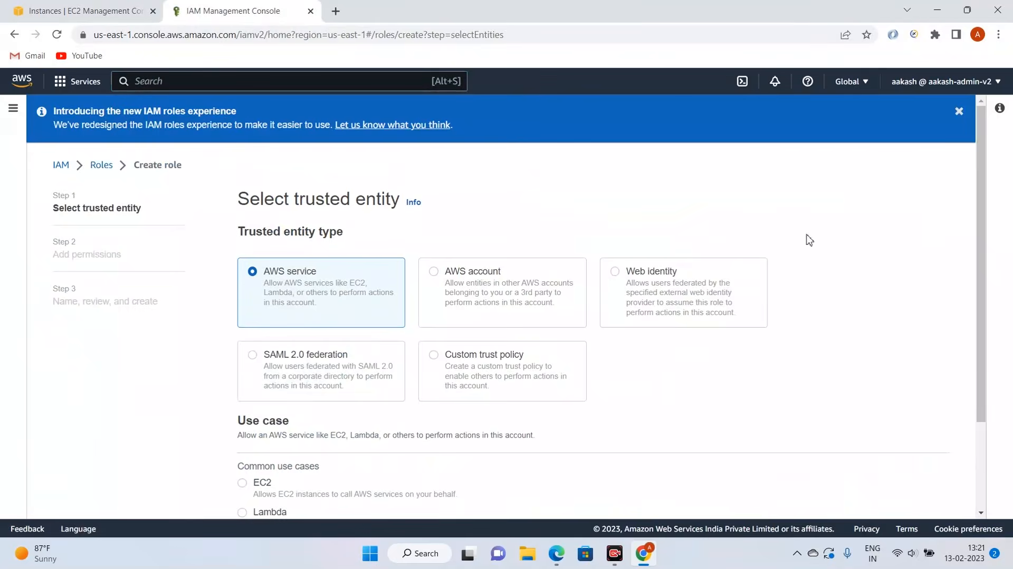
scroll(781, 284, down, 2)
scroll(722, 321, up, 2)
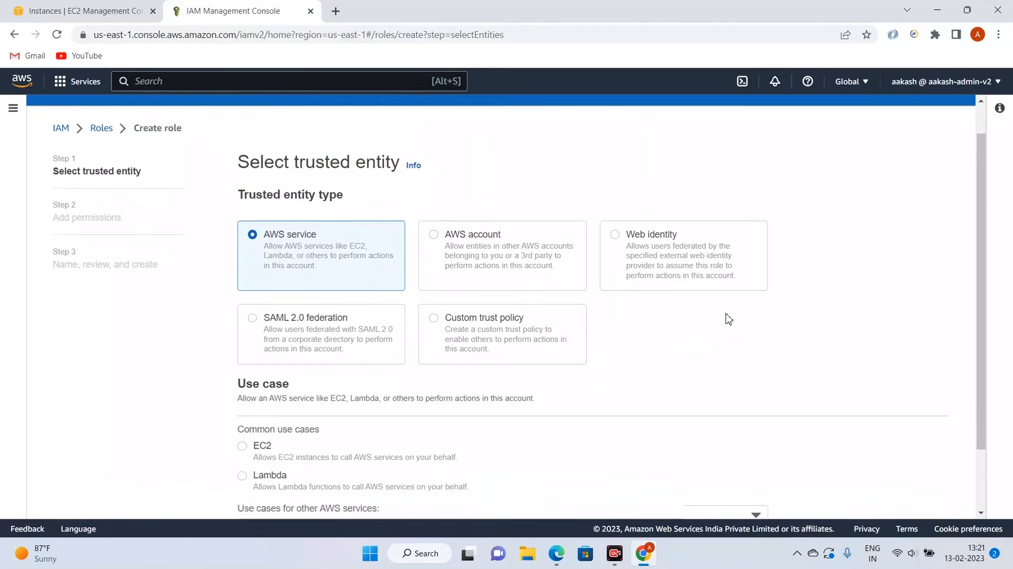
scroll(727, 318, down, 2)
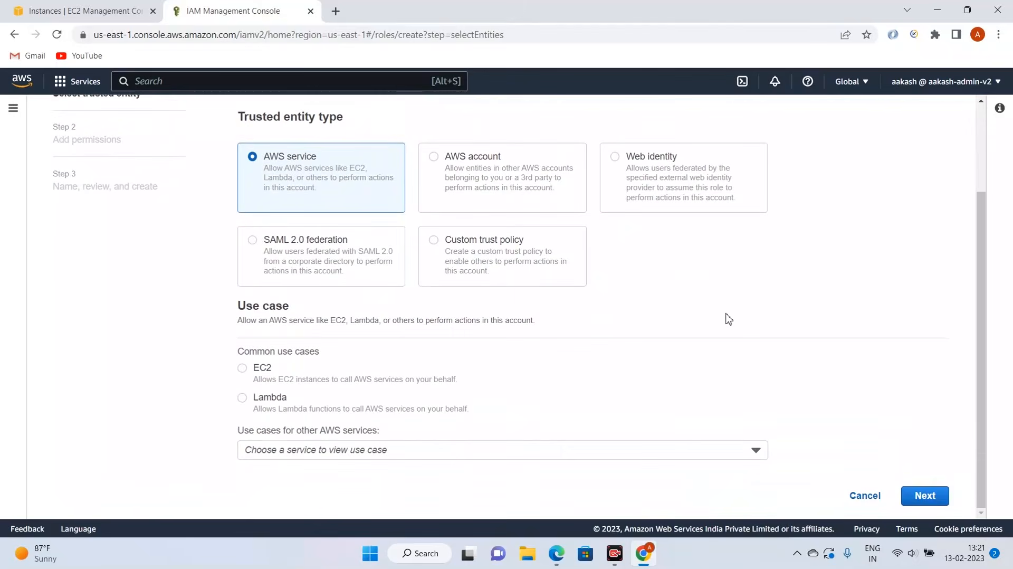
click(242, 368)
click(926, 495)
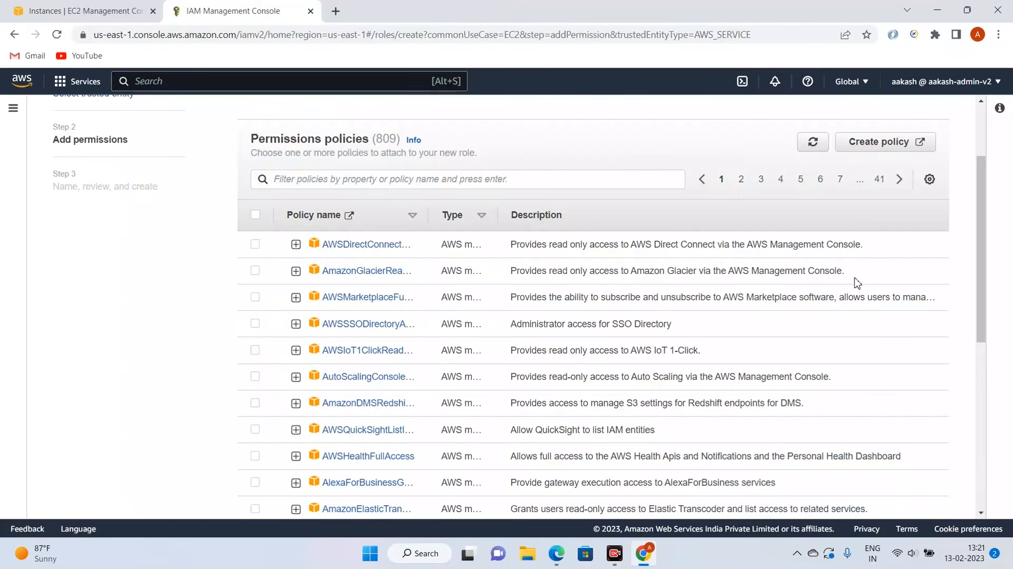
Step: Filter the permissions policies by "IAM", attach IAMReadOnlyAccess to the role, and continue to the naming and review stage
click(334, 180)
text(IAM)
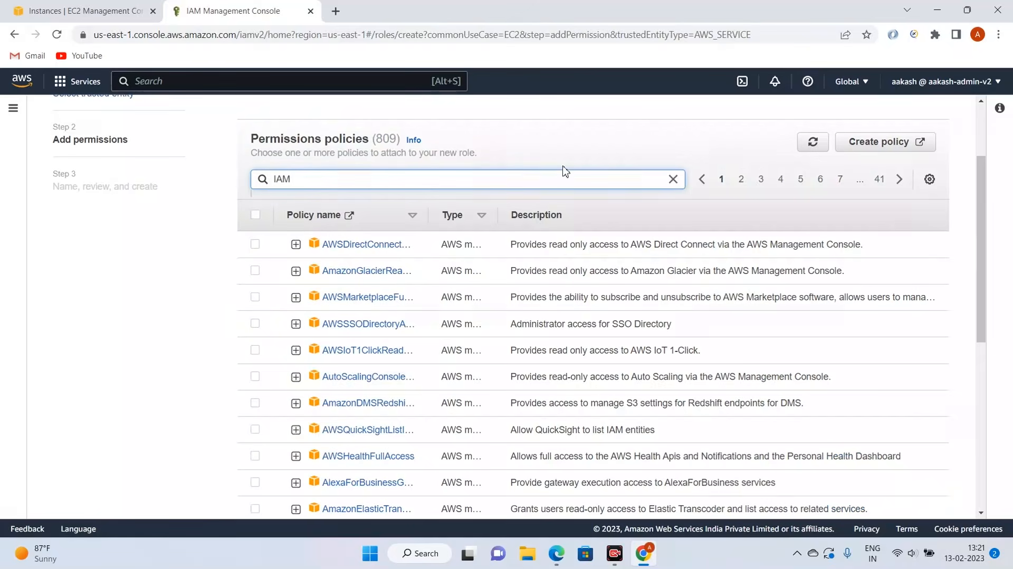
key(Return)
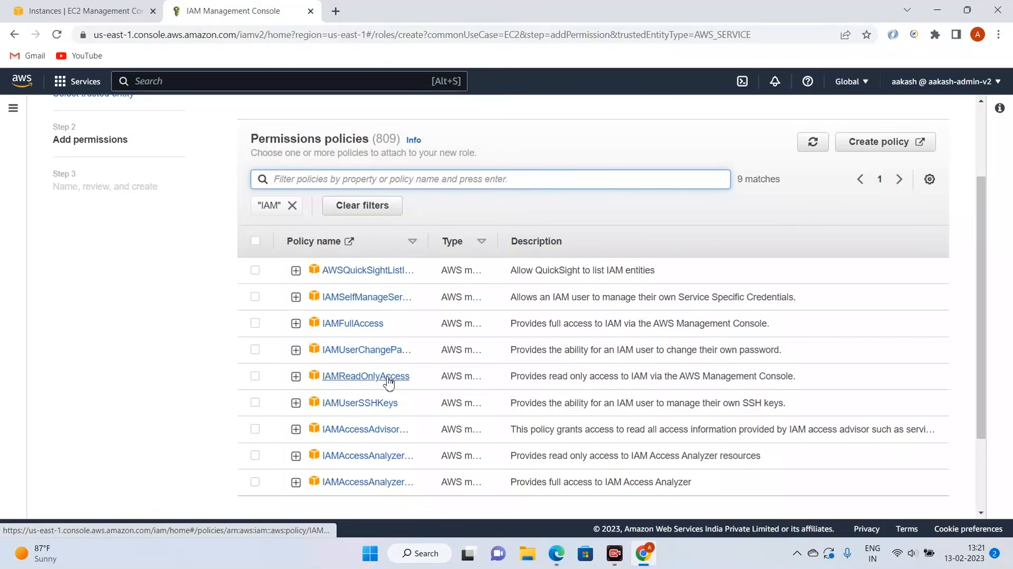
click(255, 375)
scroll(722, 240, down, 2)
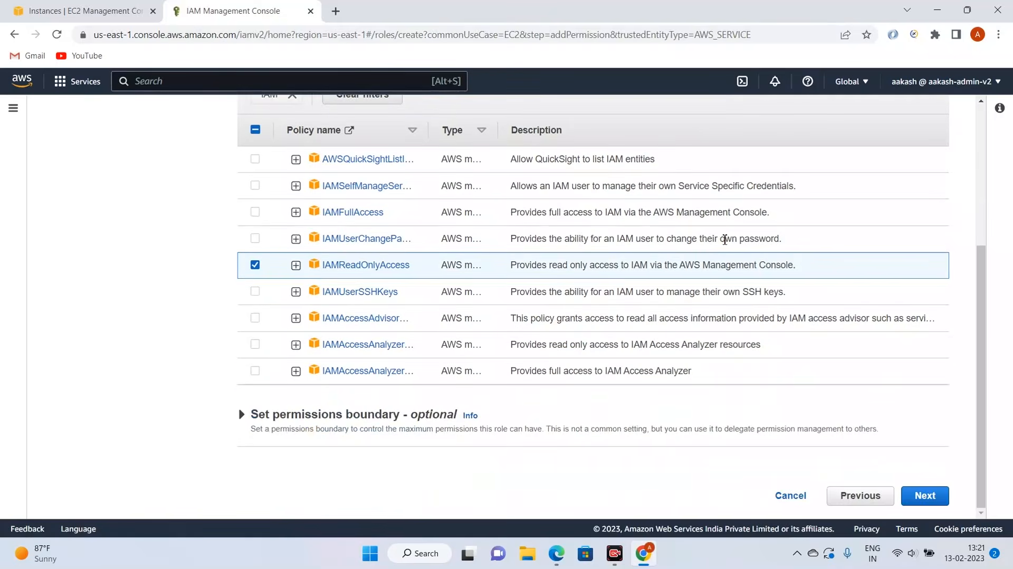
click(926, 495)
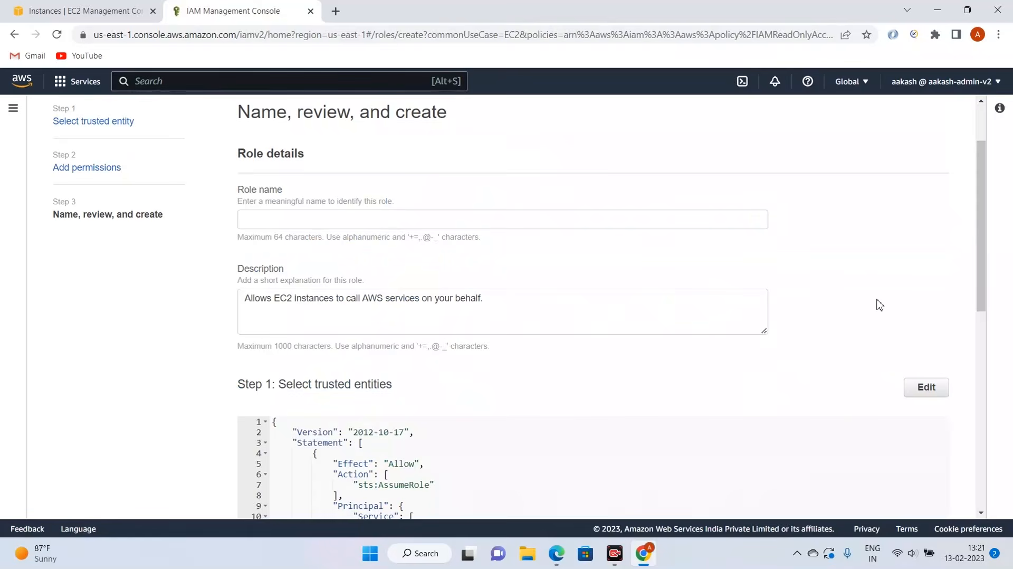
Step: Name the role EC2IAMReadOnlyRole, create it, and dismiss the notification banners on the Roles page
click(372, 222)
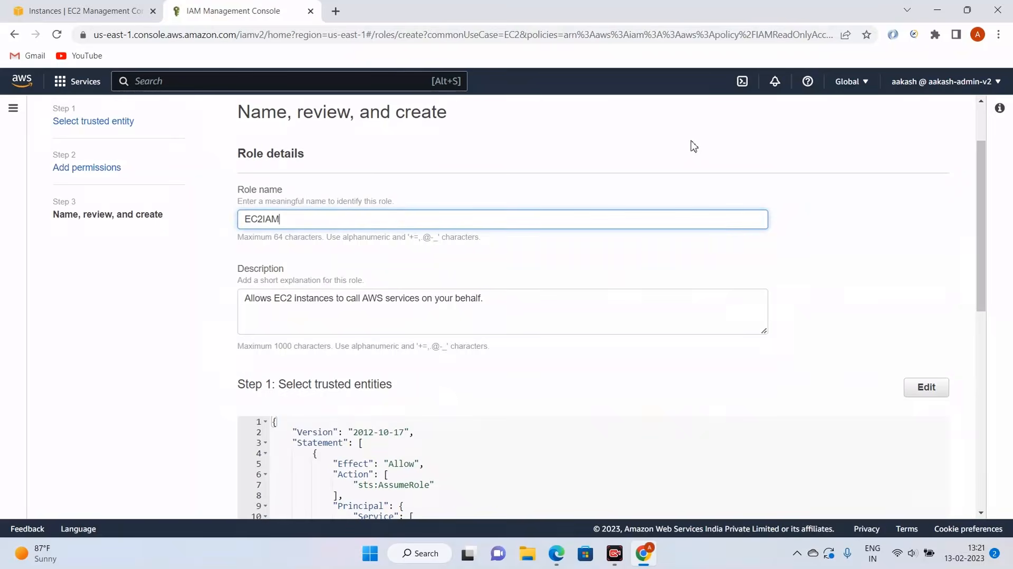
text(EC2IAMReadOnlyRole)
scroll(712, 306, down, 9)
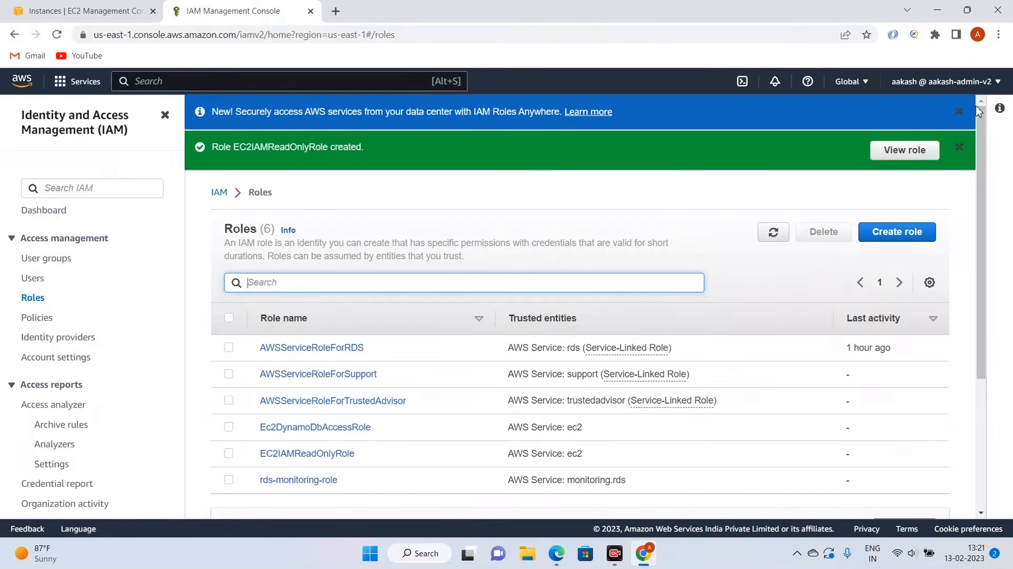
click(959, 148)
click(960, 113)
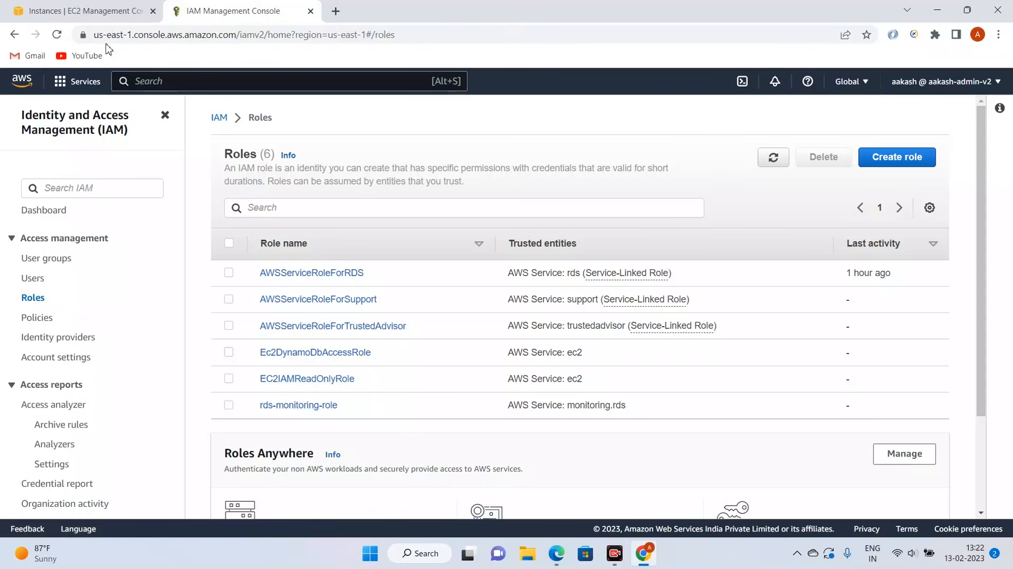
Step: Review the Modify IAM role page for MyFirstWebServer in the EC2 console, and return to the Instances list without attaching a role
click(87, 11)
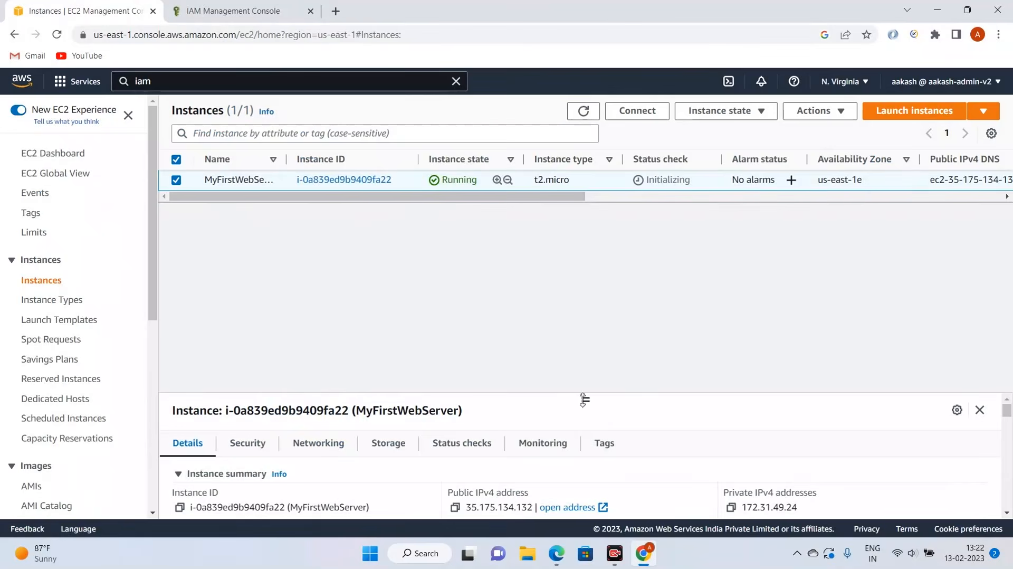
drag(582, 399, 660, 311)
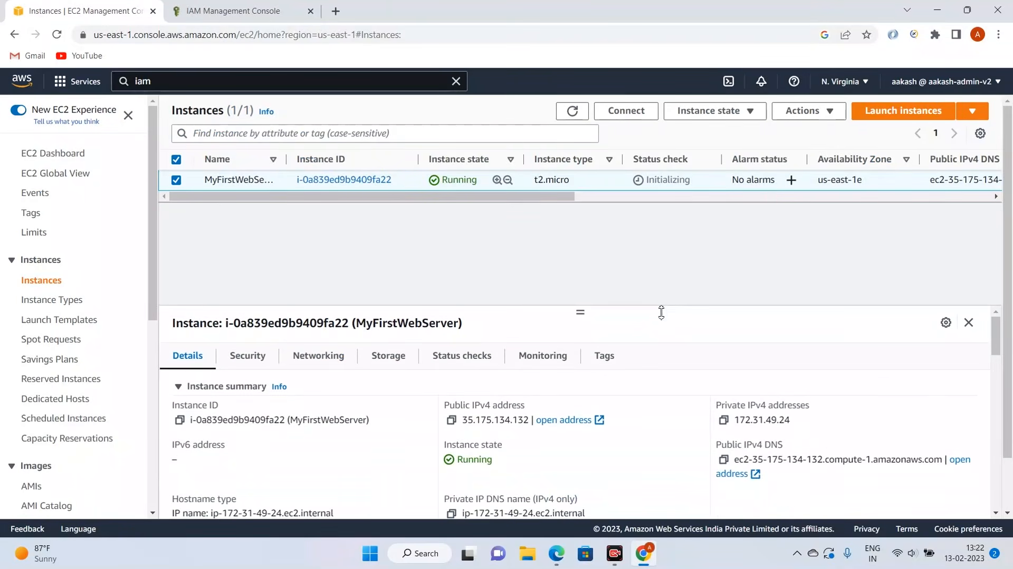
click(823, 113)
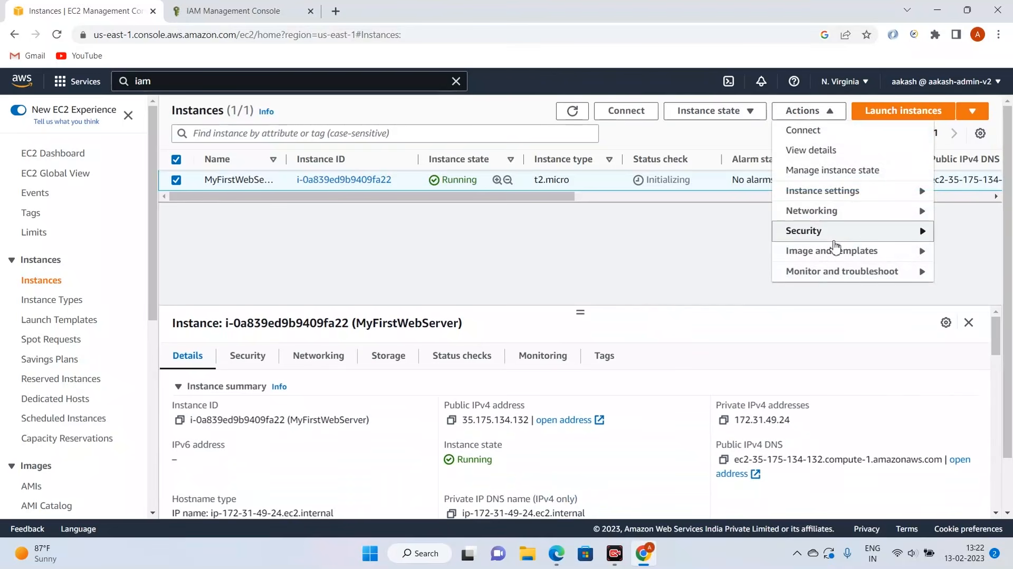
click(910, 242)
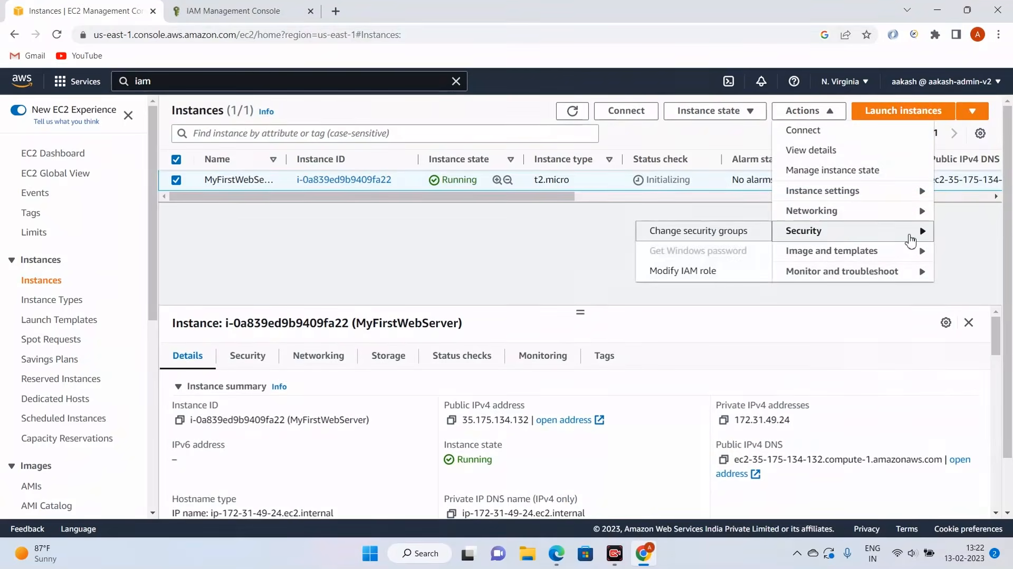
click(704, 272)
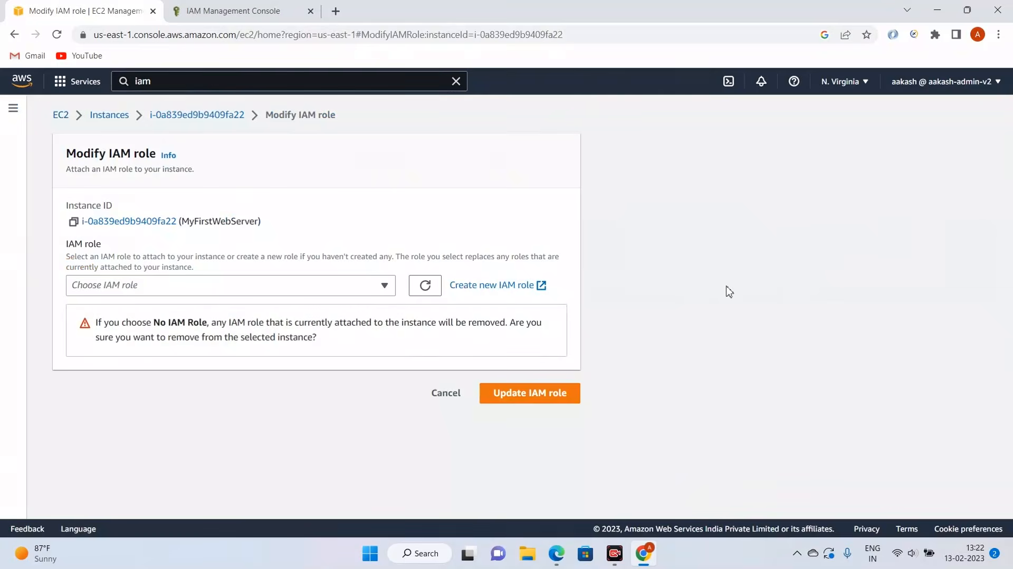
drag(66, 154, 152, 154)
click(333, 161)
click(109, 123)
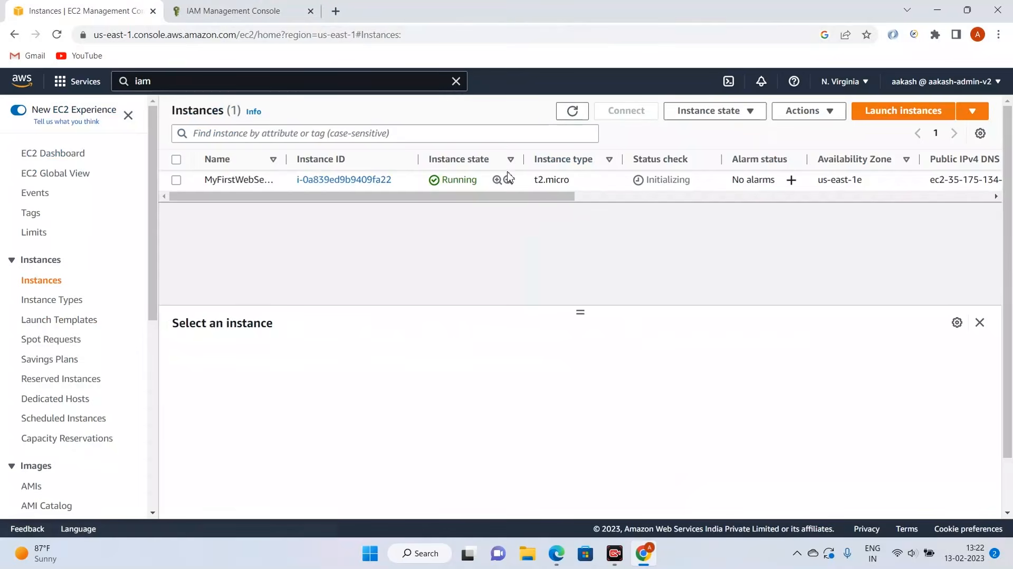
Step: Open the MyFirstWebServer instance summary and connect to the instance through EC2 Instance Connect as ec2-user
drag(502, 201, 216, 196)
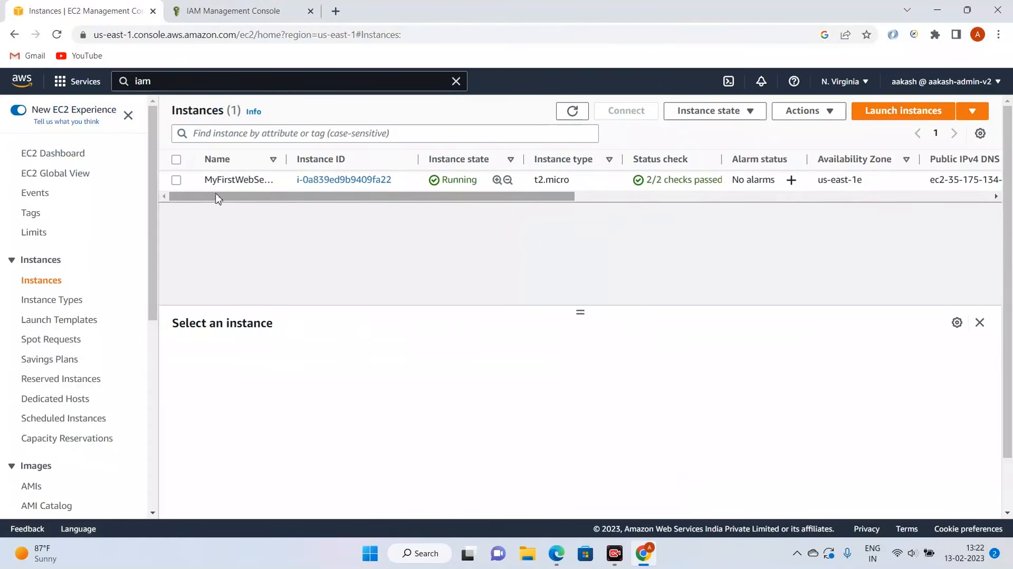
click(343, 180)
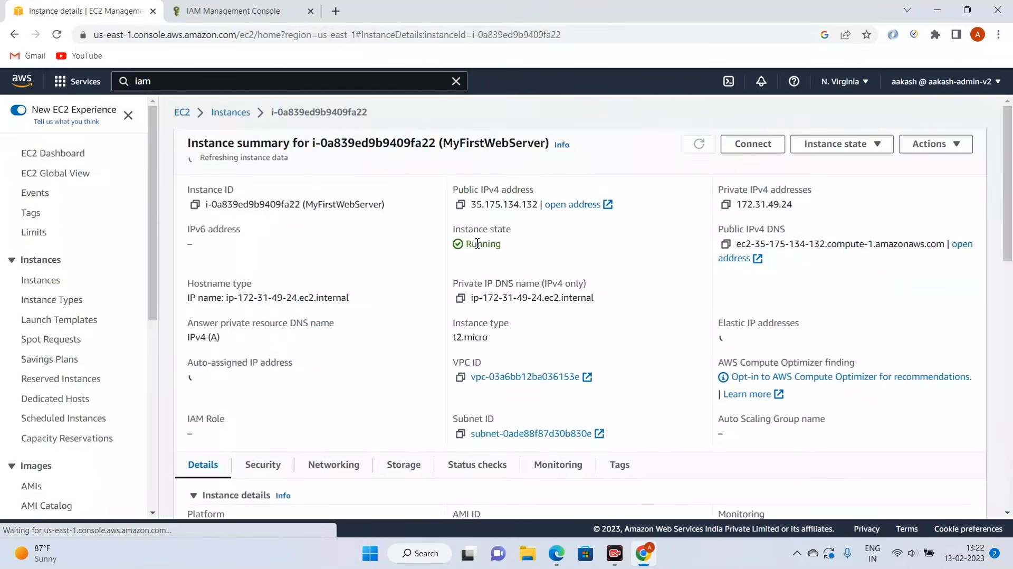
click(751, 149)
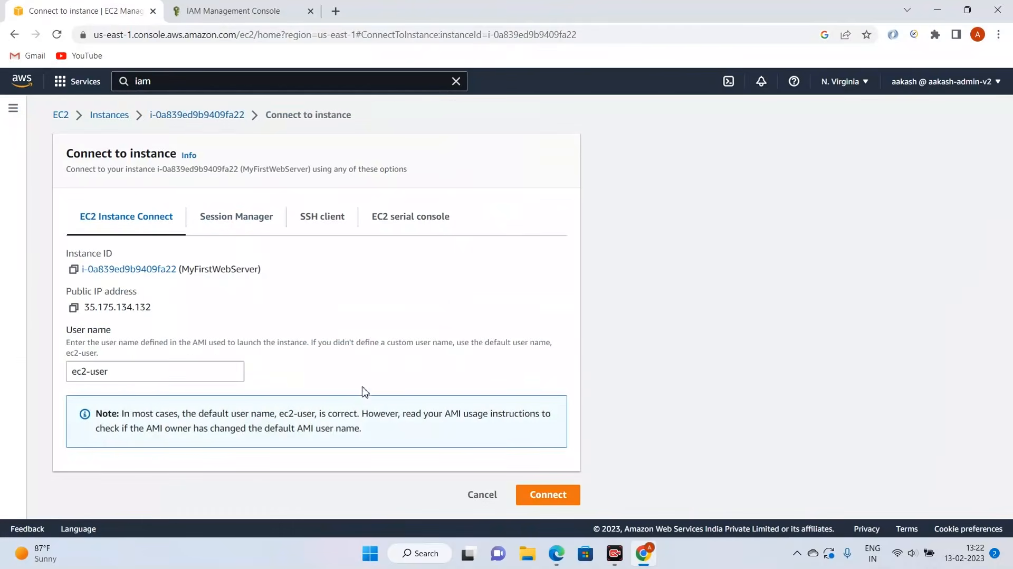
click(543, 493)
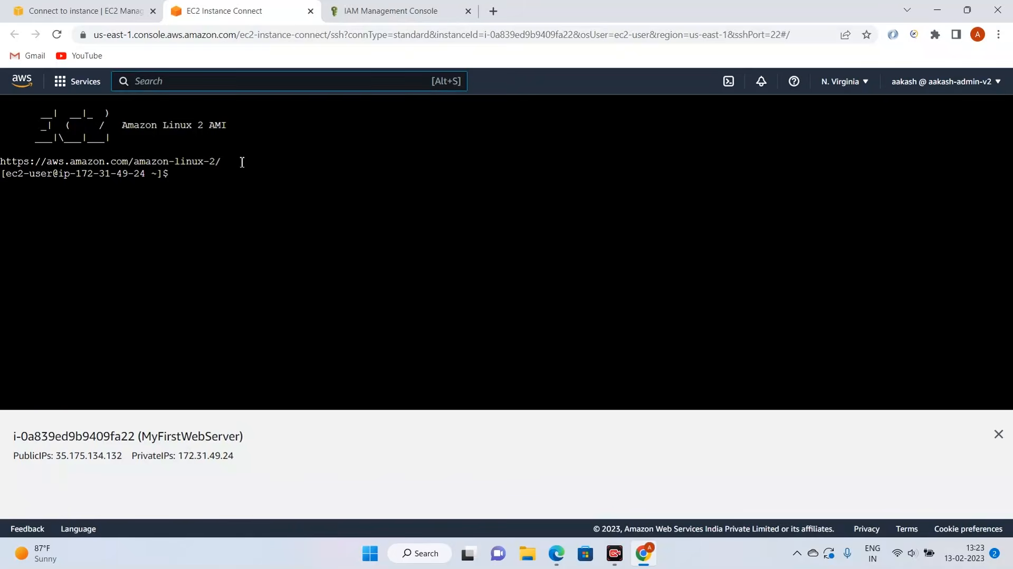
Step: Close the instance information pane below the terminal and run "aws iam list-users" on the instance
click(243, 162)
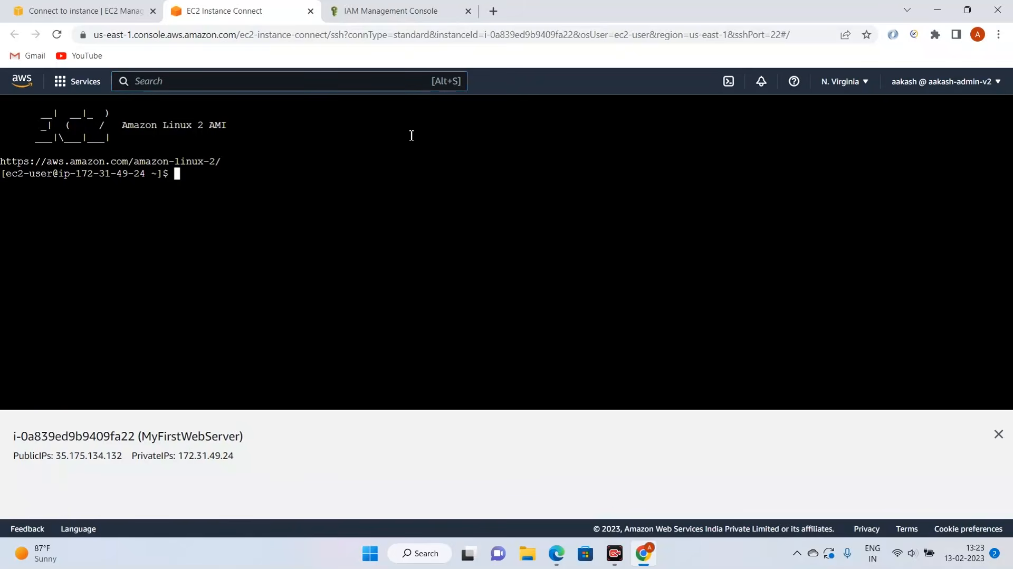
click(997, 434)
click(206, 173)
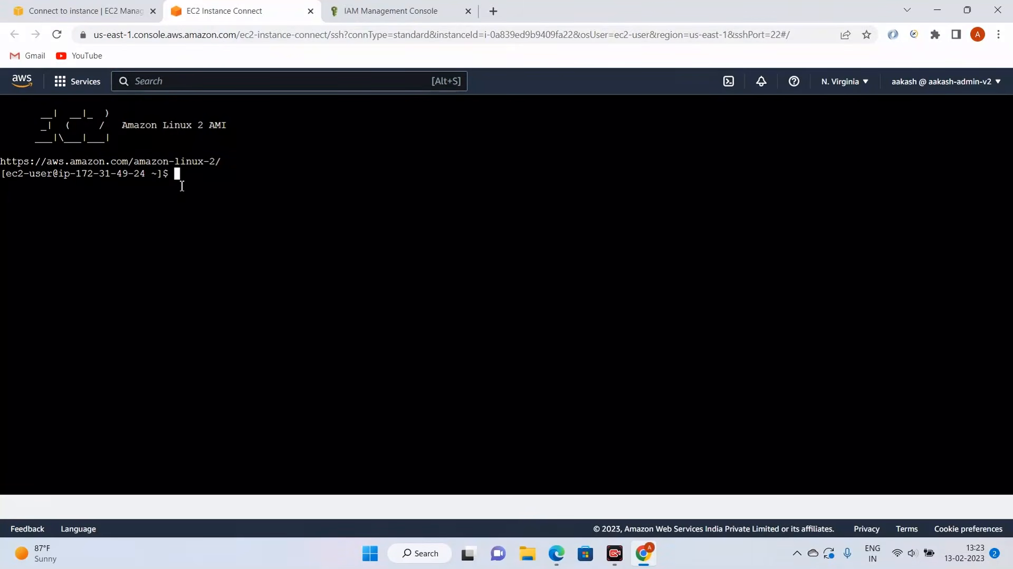
text(aws iam list-users)
key(Return)
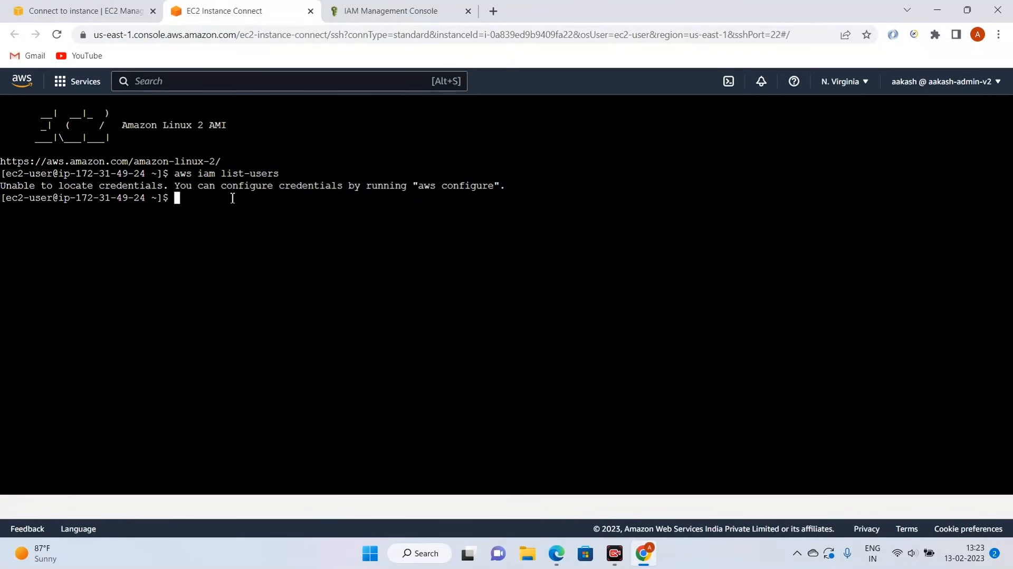
Step: Run "aws configure" on the instance, leaving the access key ID, secret access key, region and output format blank
text(aws configure)
key(Return)
key(Return)
key(Return)
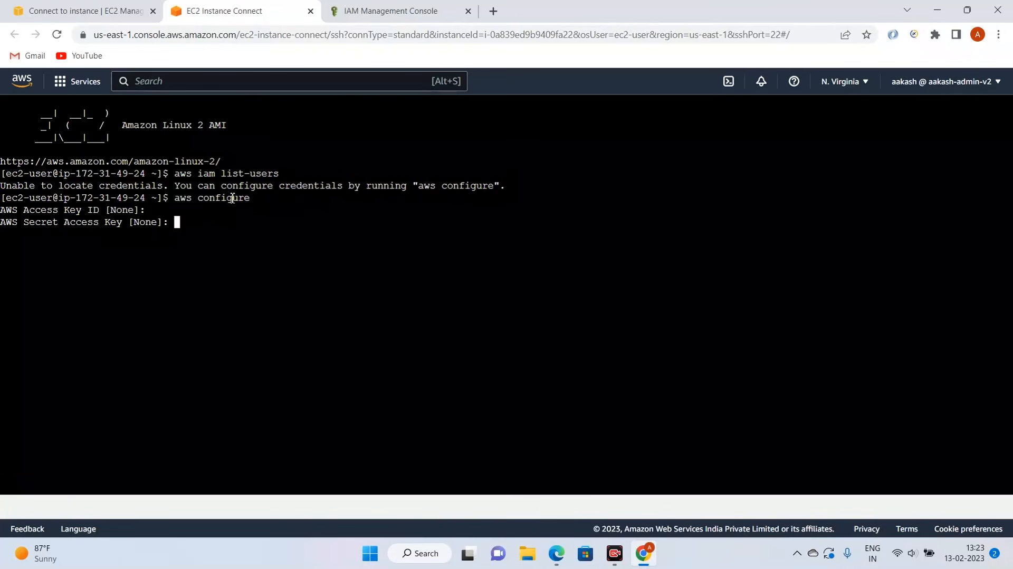
key(Return)
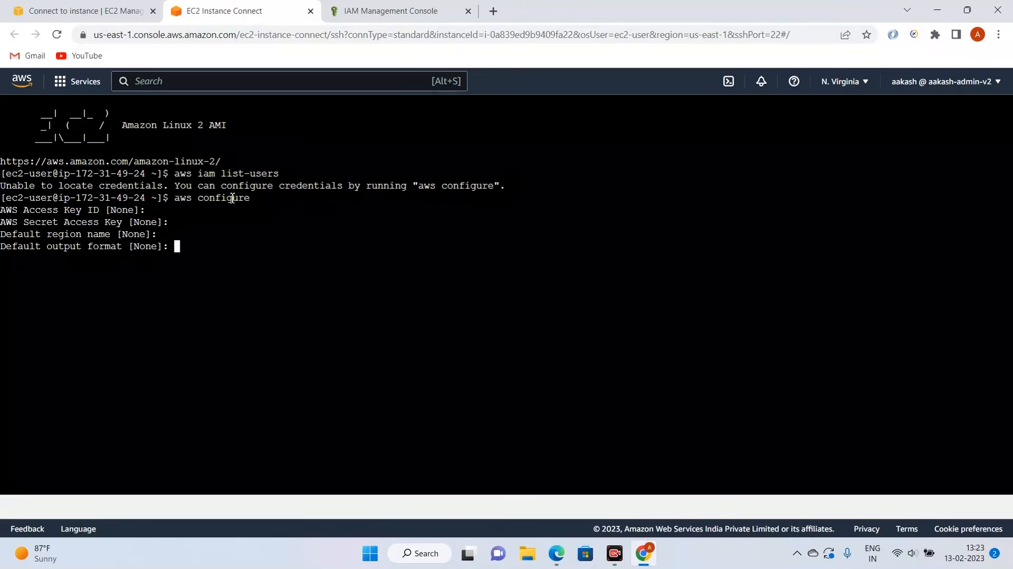
key(Return)
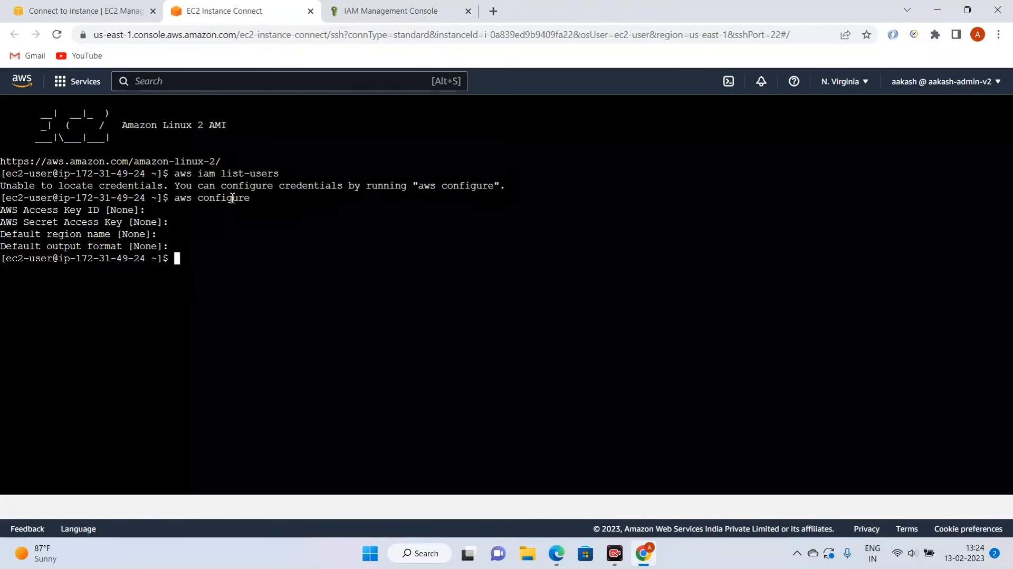
Step: Return to the EC2 Instances list from the Connect to instance page for MyFirstWebServer
click(147, 7)
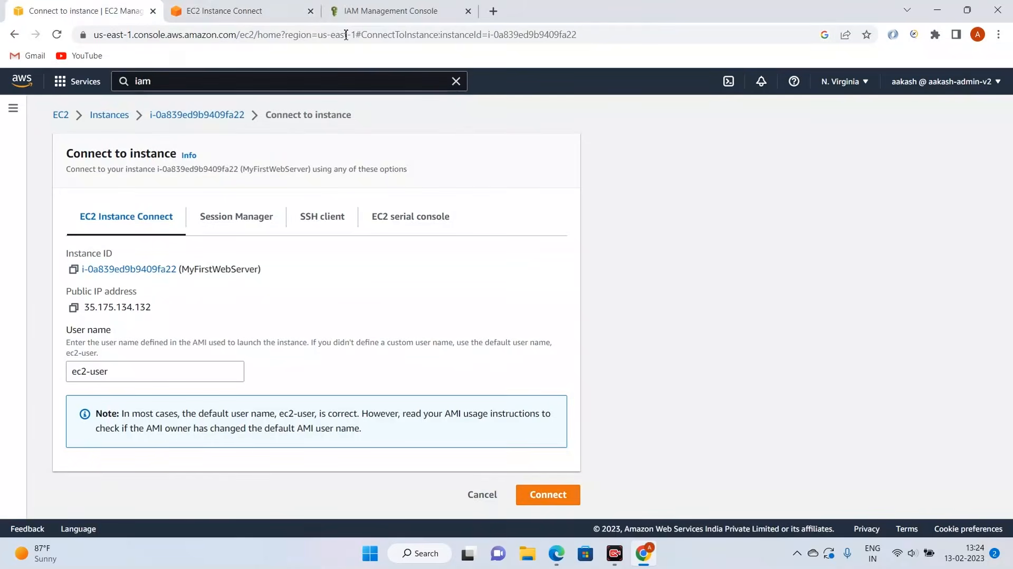
click(274, 6)
click(399, 7)
click(119, 8)
click(127, 122)
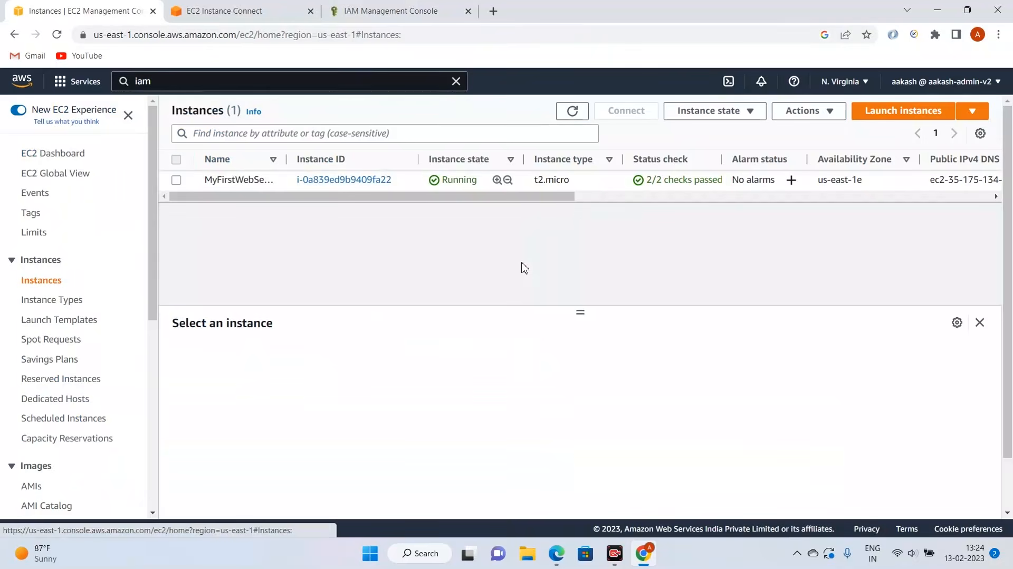
Step: Attach the EC2IAMReadOnlyRole IAM role to the MyFirstWebServer instance
click(176, 179)
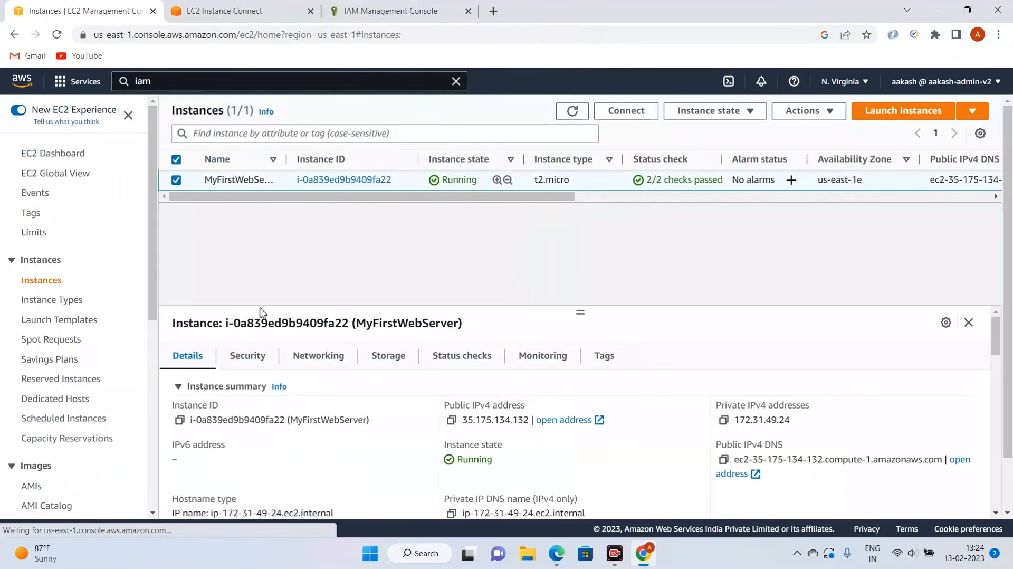
click(803, 106)
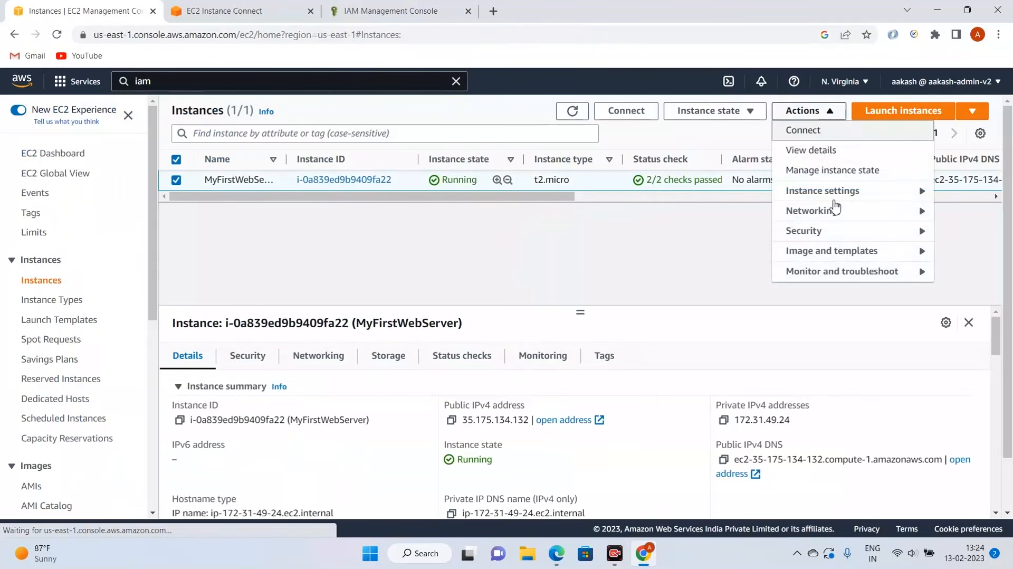
mouse_move(831, 230)
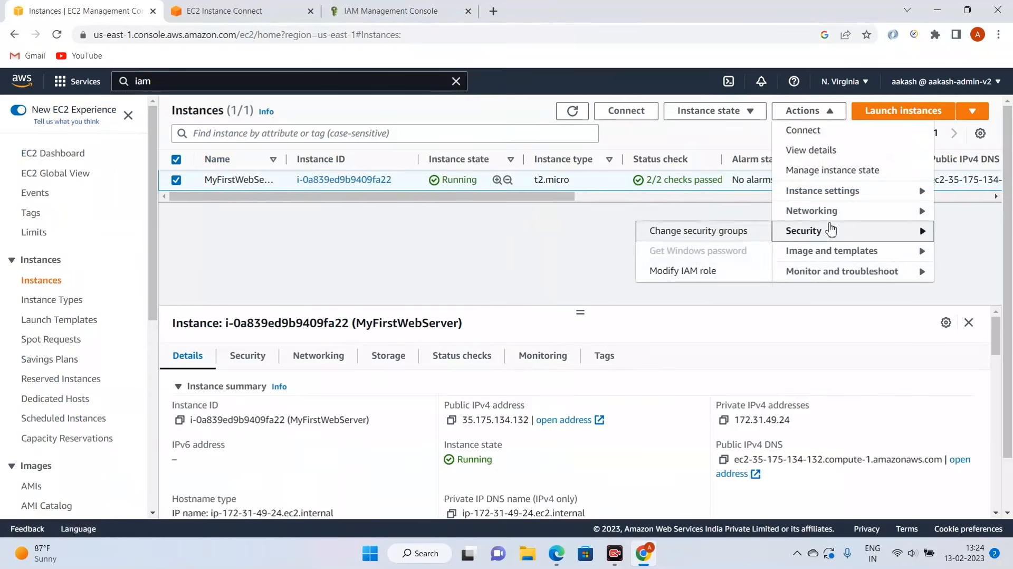
click(704, 270)
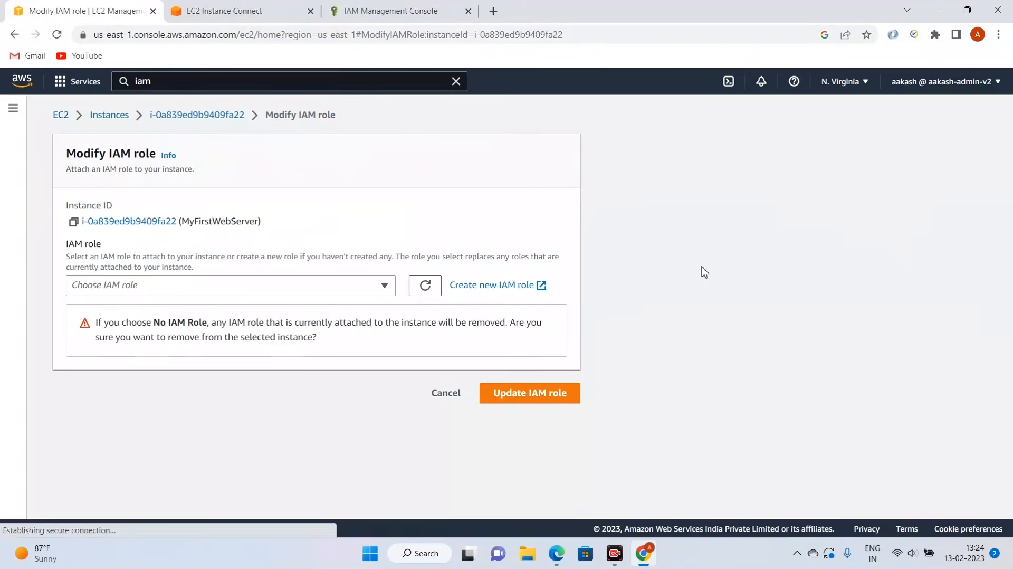
click(146, 287)
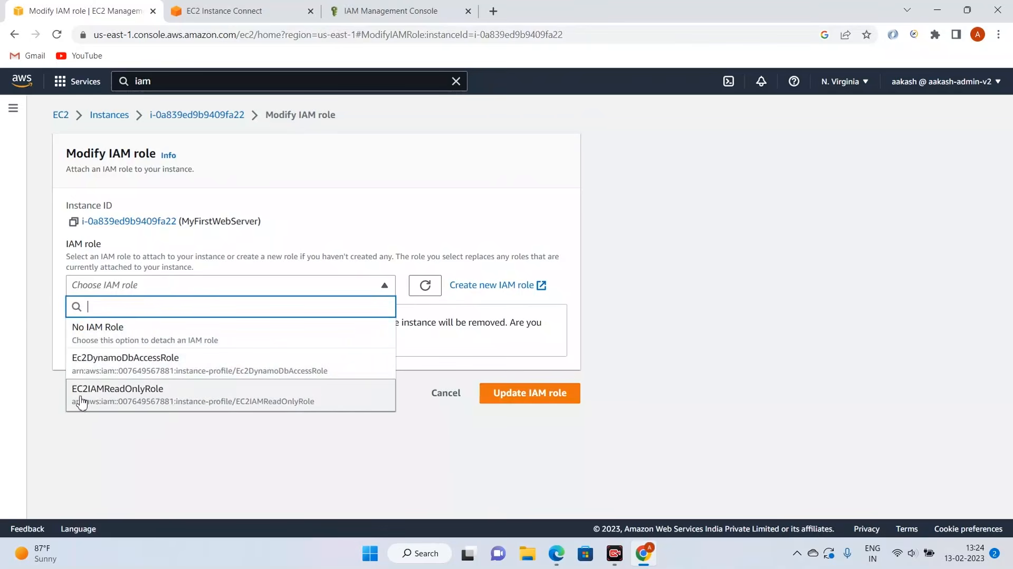
click(152, 394)
click(519, 333)
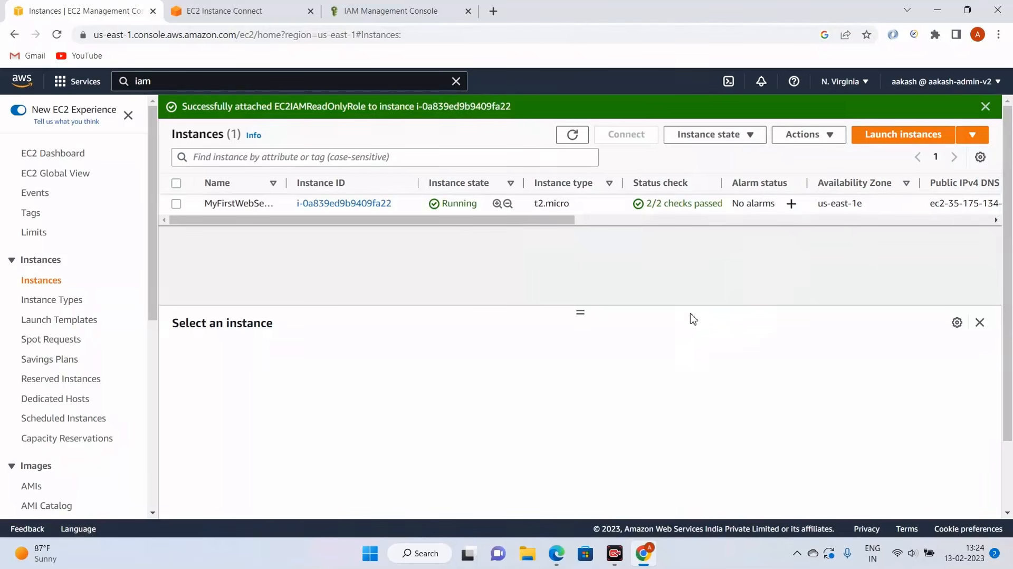
Step: Switch to the EC2 Instance Connect terminal and run "aws iam list-users" using the attached role
click(232, 10)
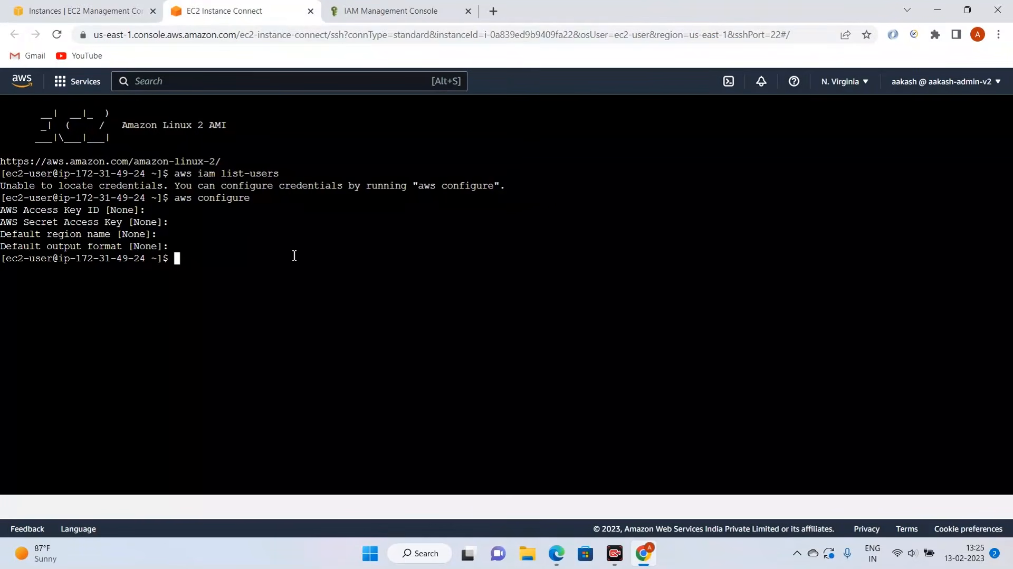
text(aws iam list-users)
key(Return)
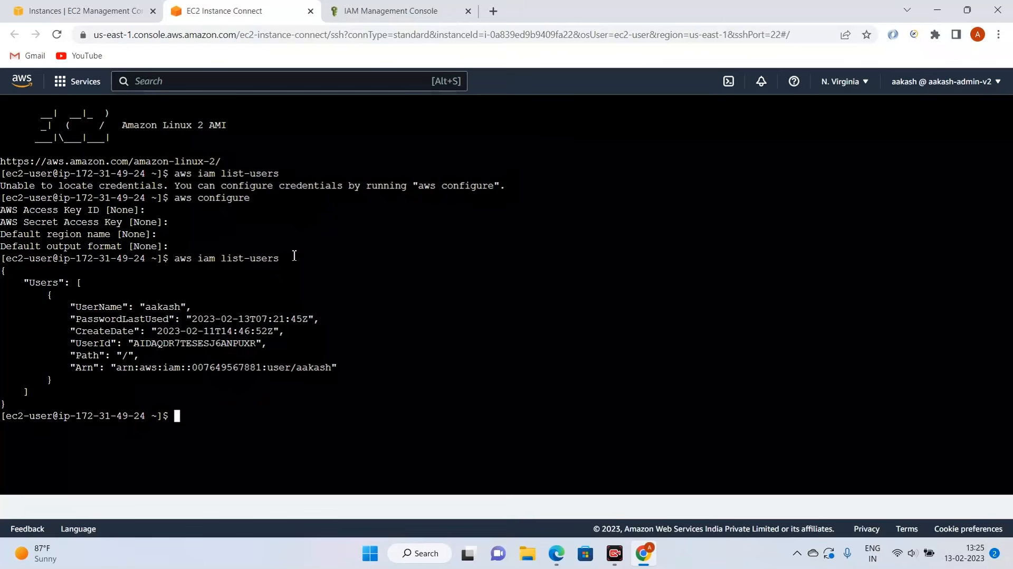
Step: Remove the IAMReadOnlyAccess policy from EC2IAMReadOnlyRole in the IAM console
click(403, 8)
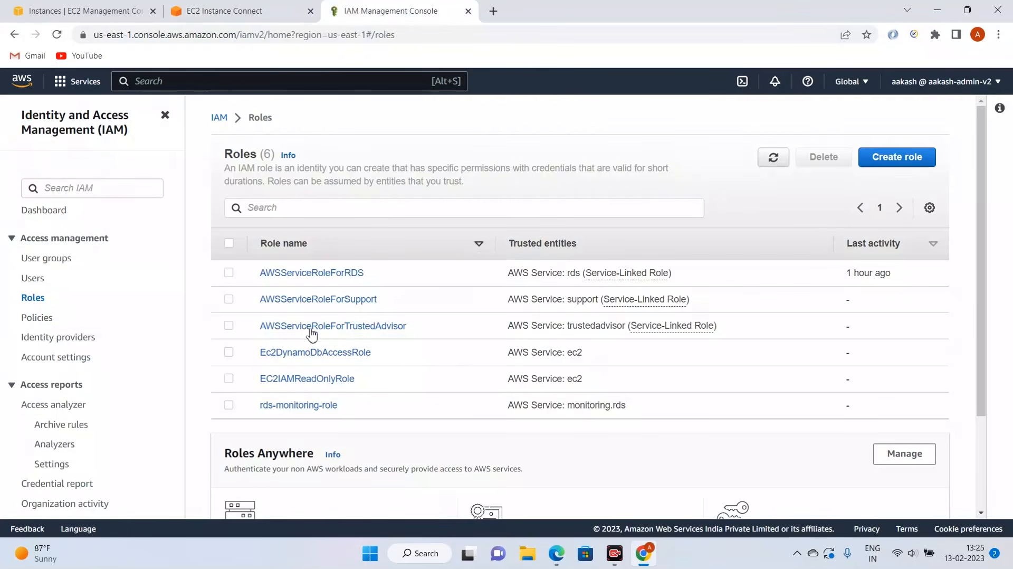
click(323, 380)
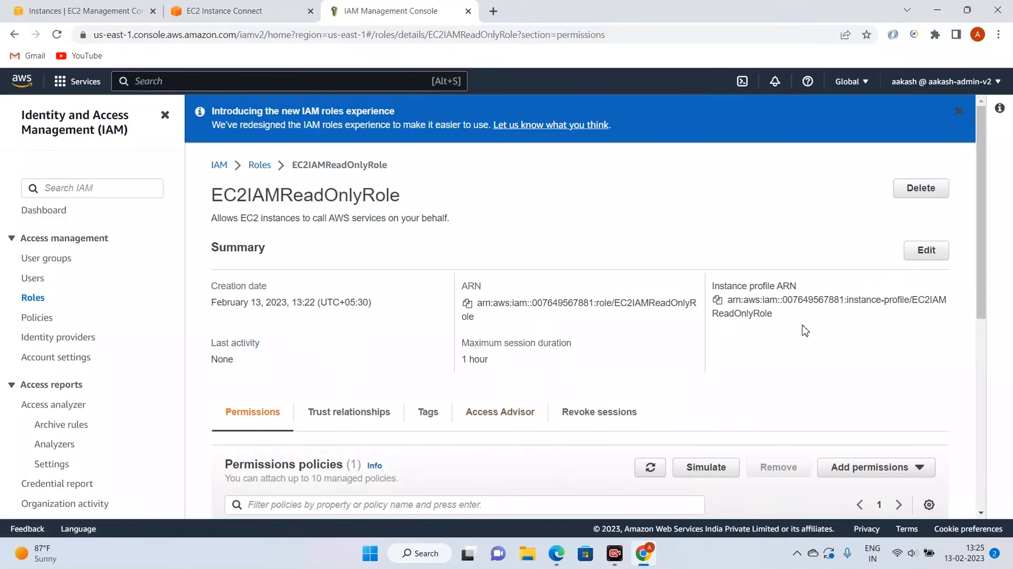
scroll(825, 327, down, 5)
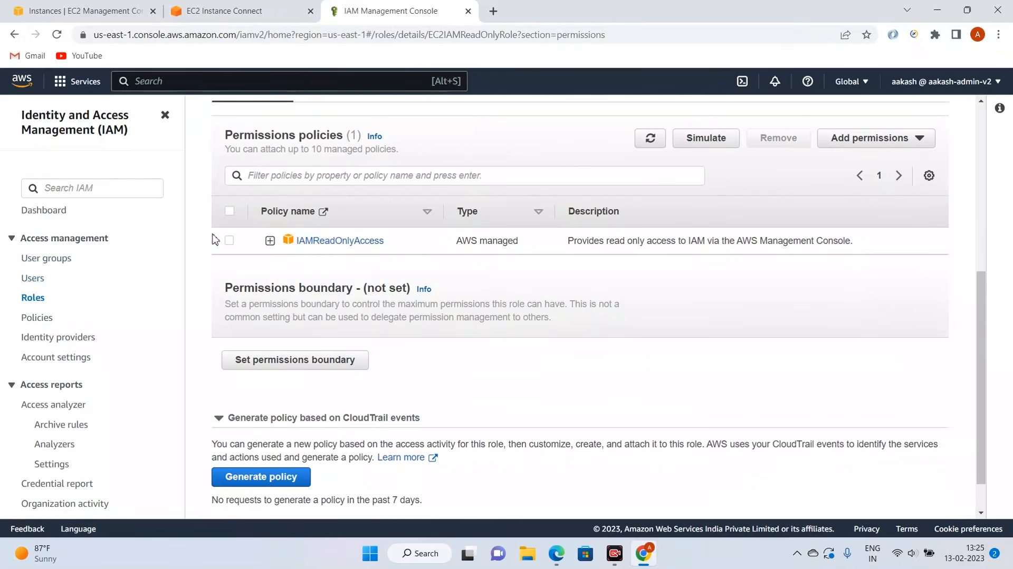
click(229, 240)
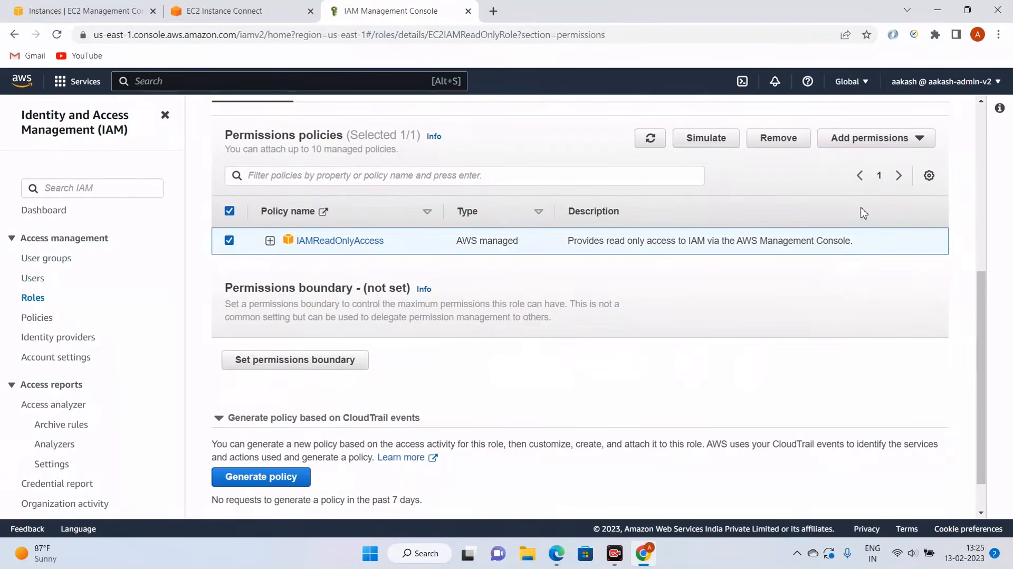
click(779, 138)
click(664, 341)
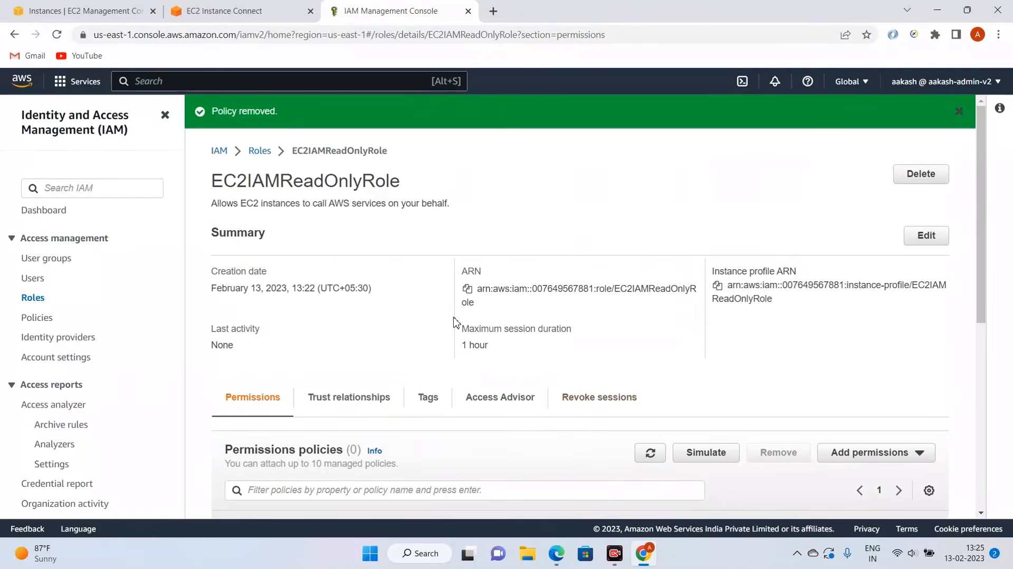
Step: Return to the EC2 Instance Connect terminal and rerun "aws iam list-users" to test access without the policy
click(93, 8)
click(390, 11)
click(224, 11)
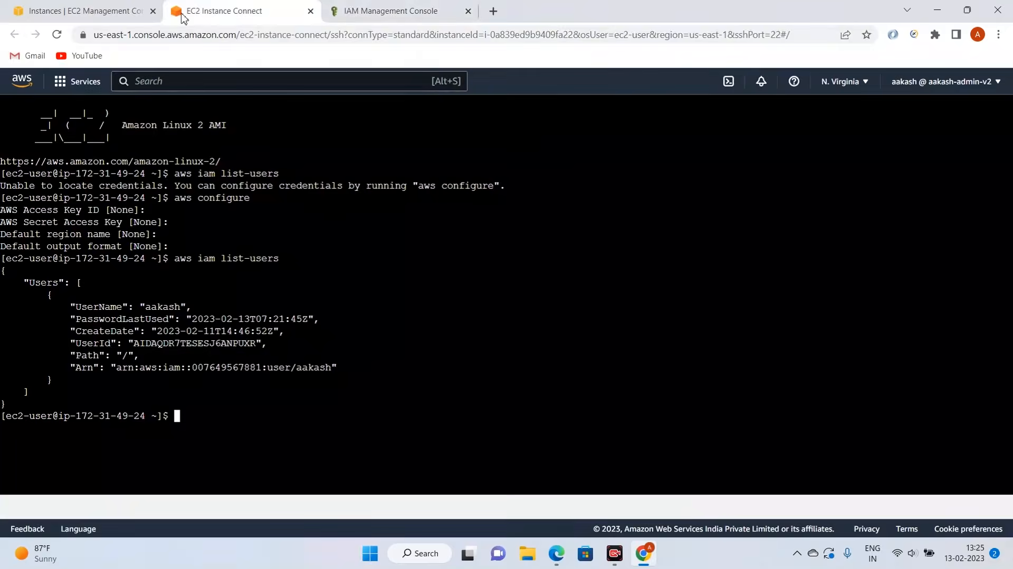
key(Up)
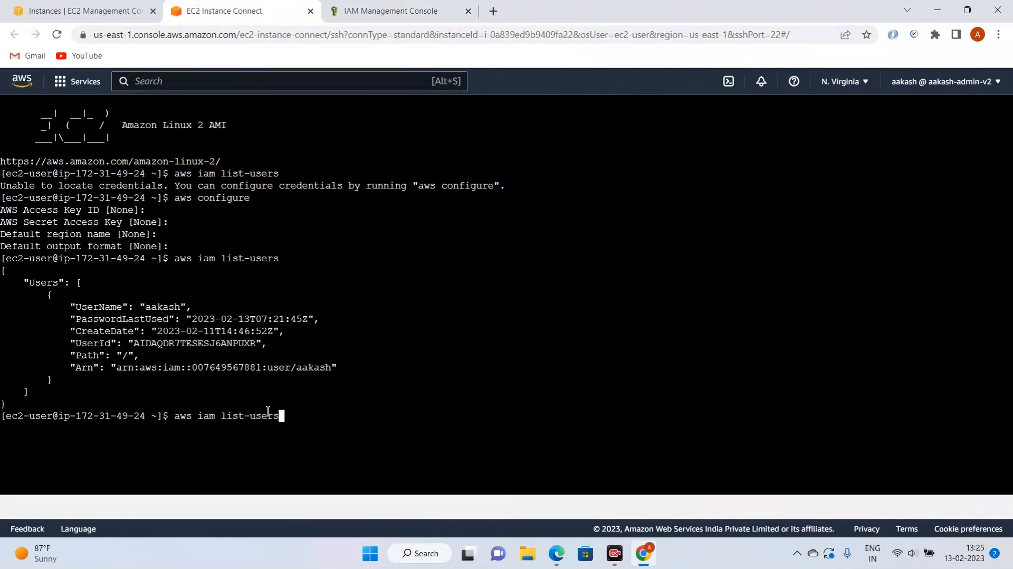
key(Return)
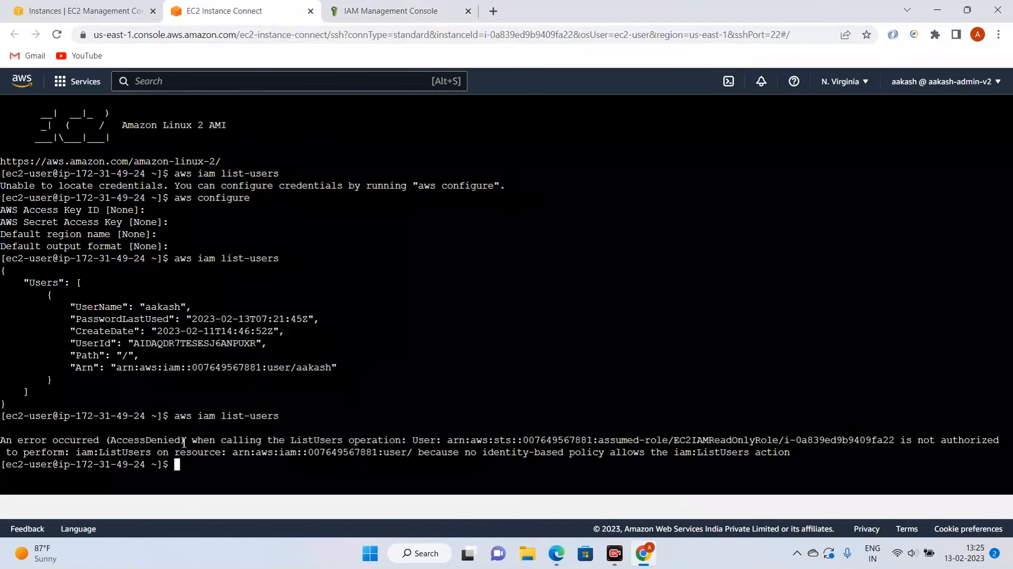
Step: Start attaching a policy to EC2IAMReadOnlyRole in the IAM console
drag(112, 440, 177, 439)
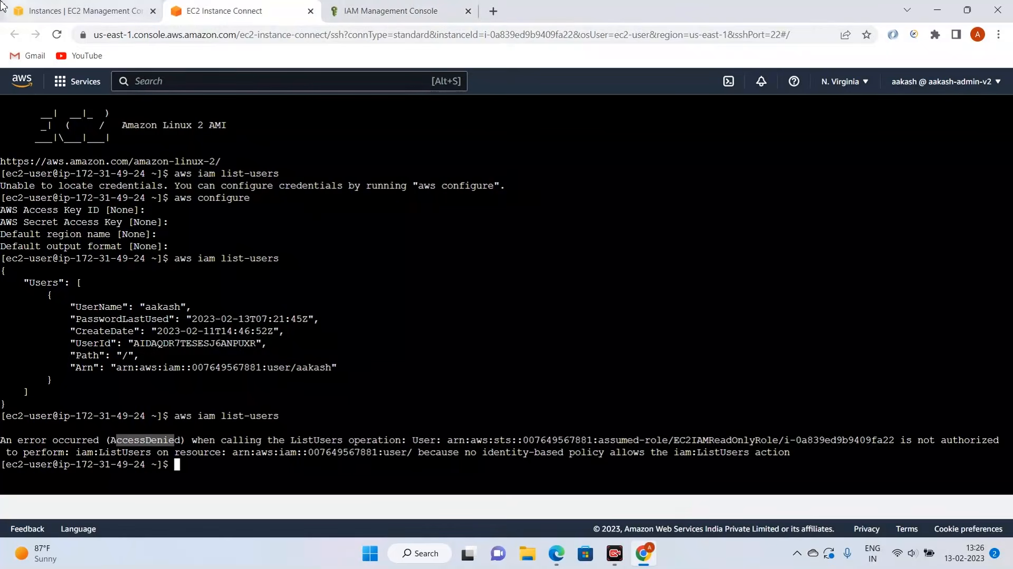
click(1, 2)
click(373, 5)
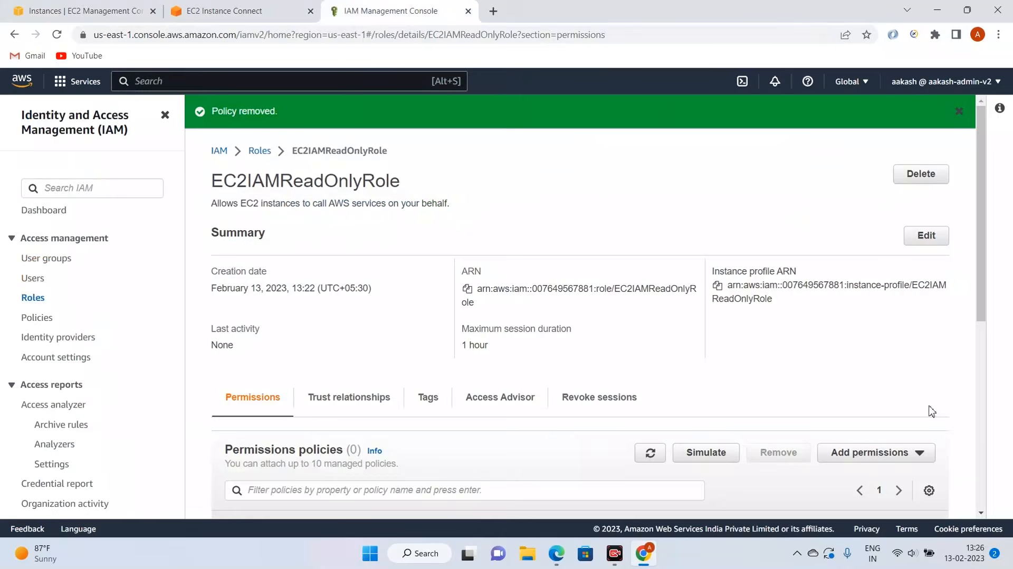
scroll(784, 372, down, 5)
click(889, 195)
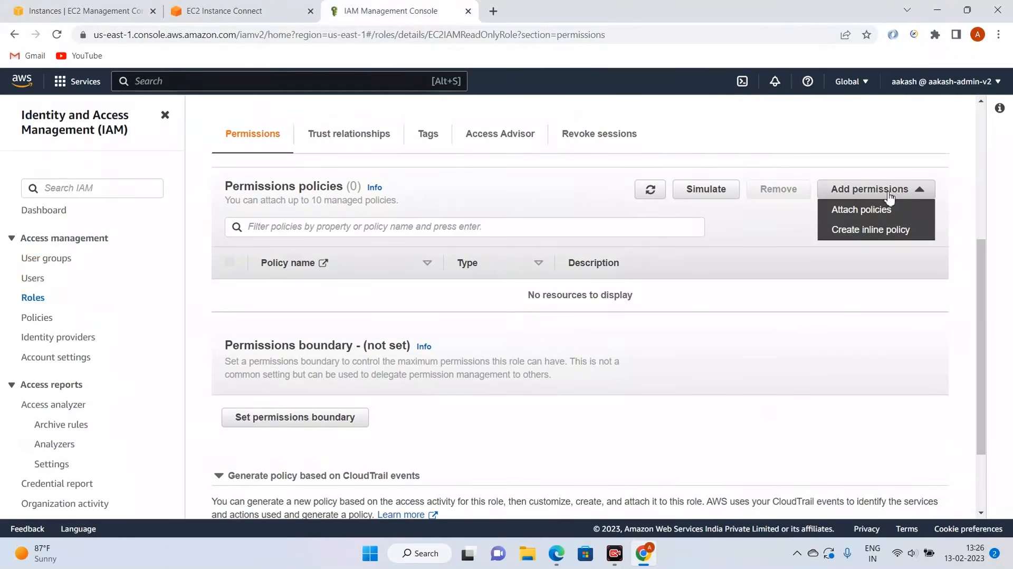
click(878, 211)
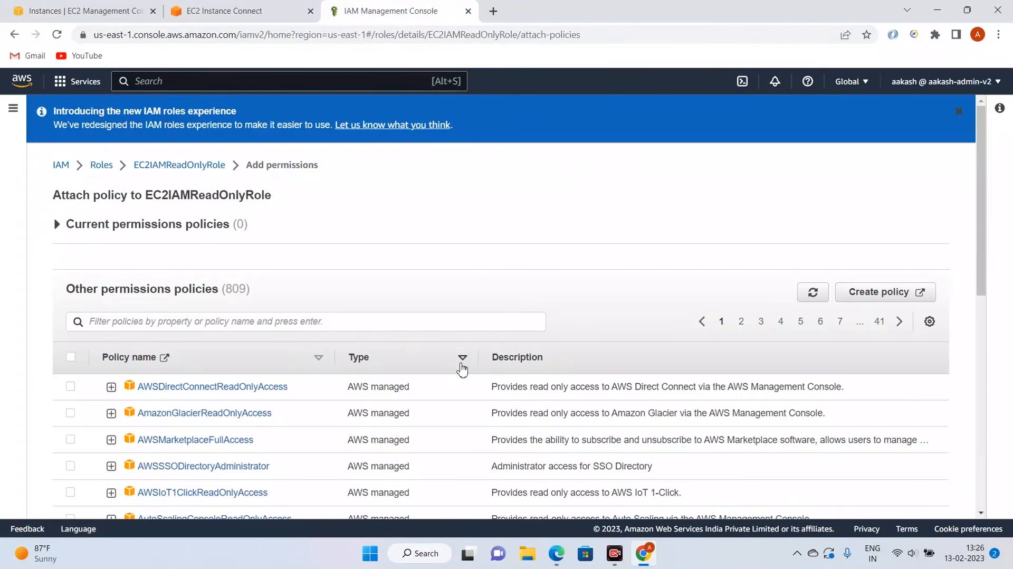
Step: Filter the permissions policies by "iam" and attach IAMReadOnlyAccess to the role
click(285, 323)
text(i)
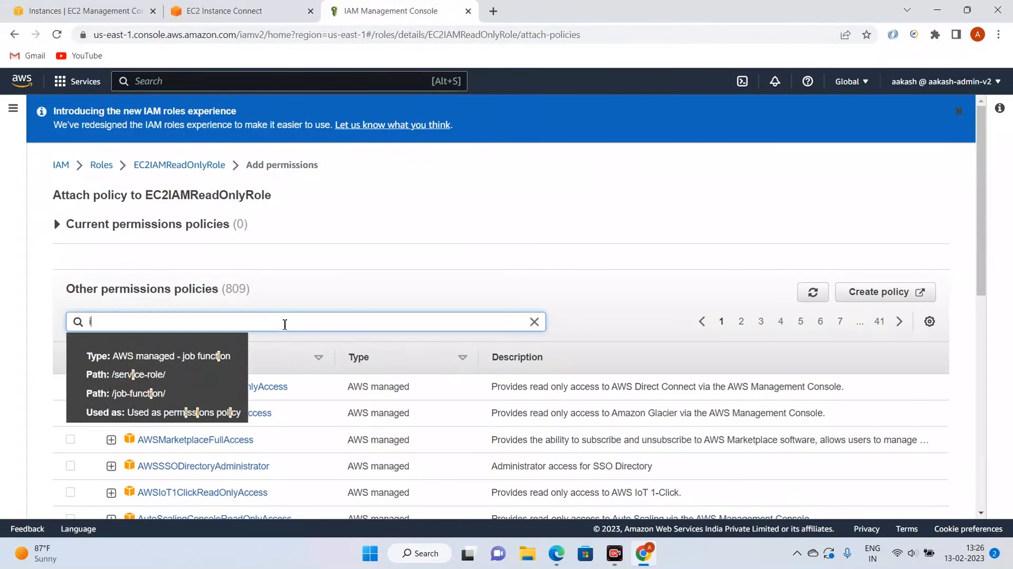
text(am)
scroll(451, 258, down, 3)
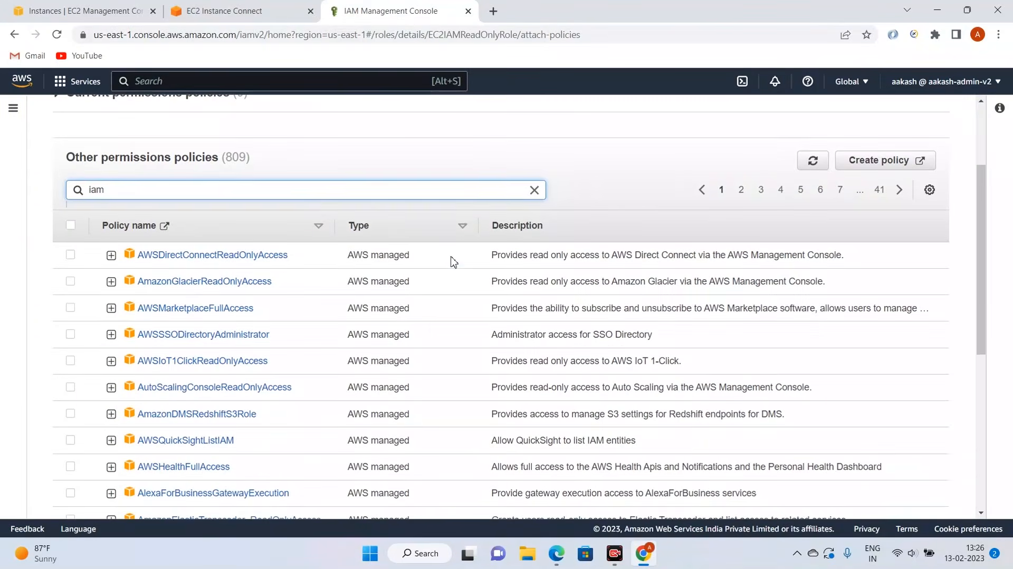
key(Return)
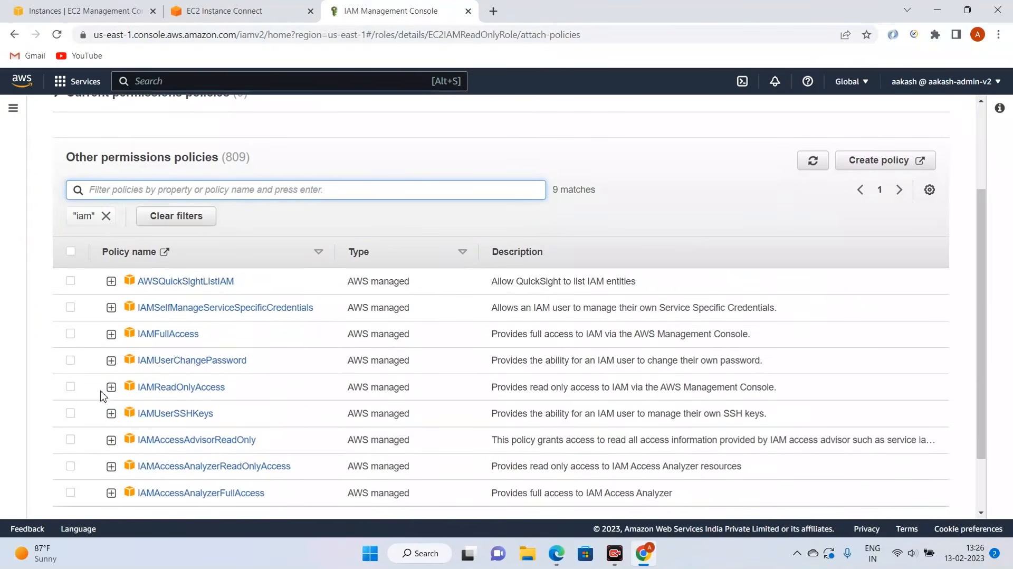
click(70, 387)
scroll(686, 343, down, 2)
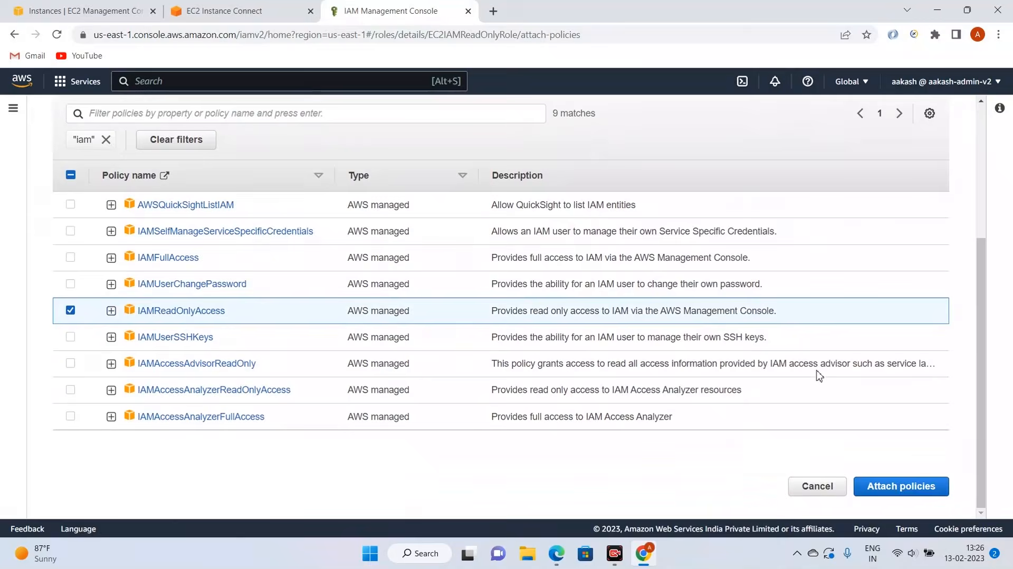
click(900, 485)
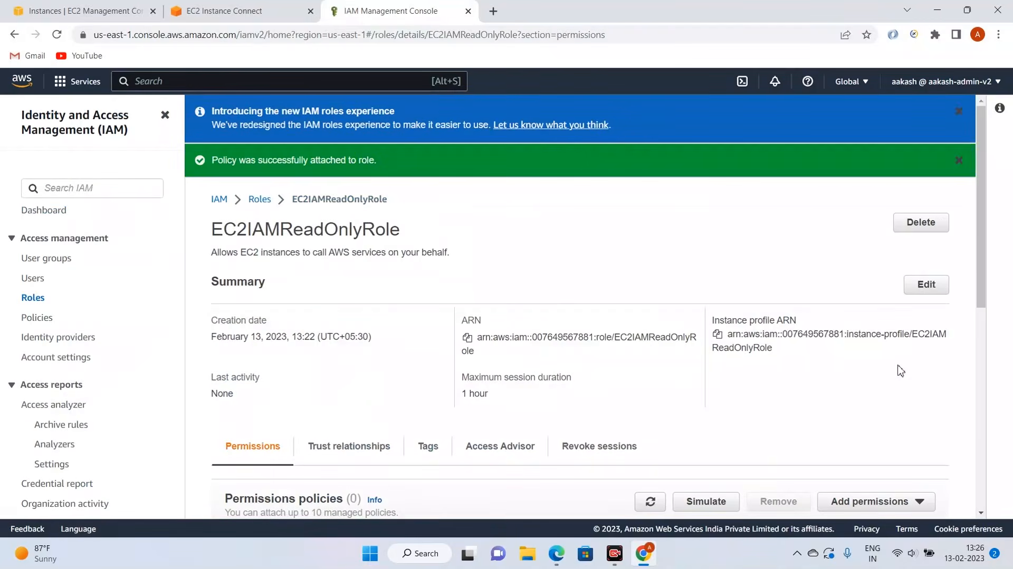
Step: Clear the EC2 Instance Connect terminal and run aws iam list-users again
click(248, 11)
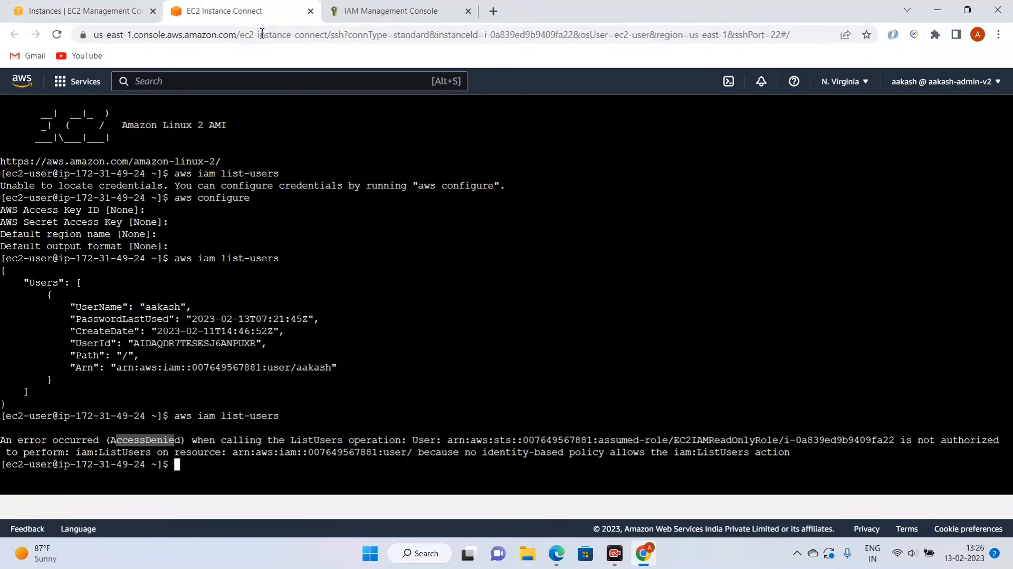
click(507, 288)
text(clear)
key(Return)
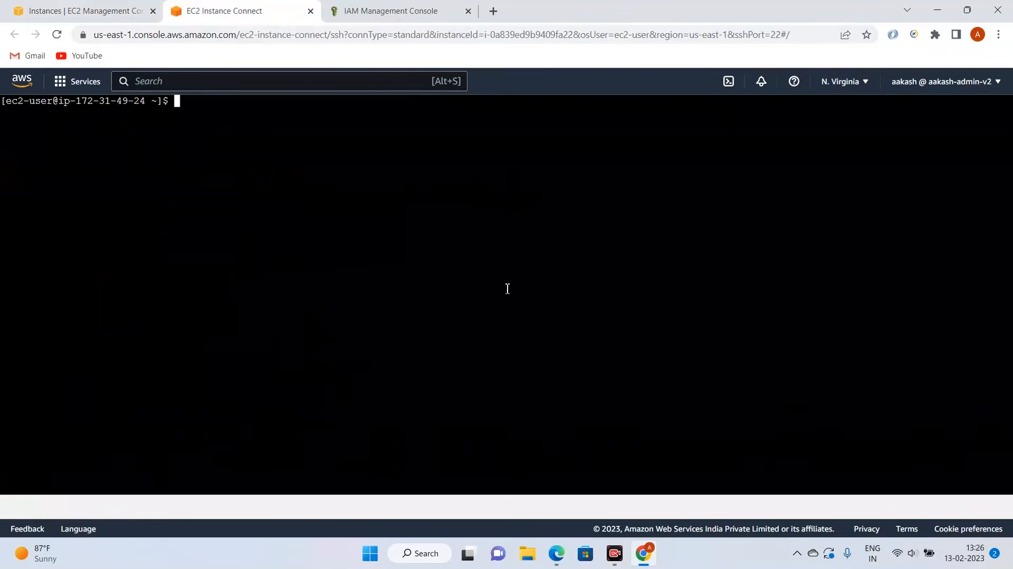
key(Up)
key(Up)
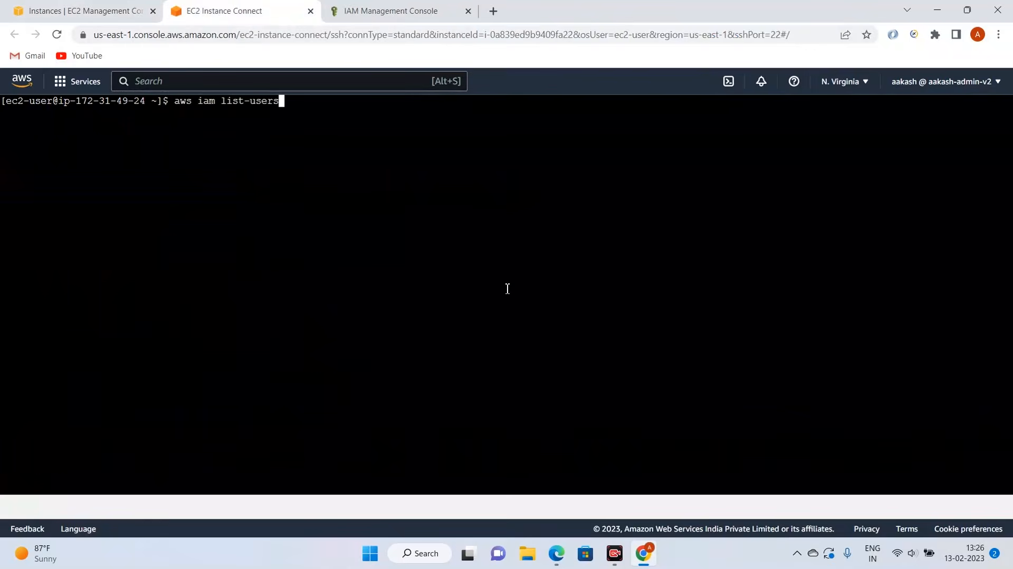
key(Return)
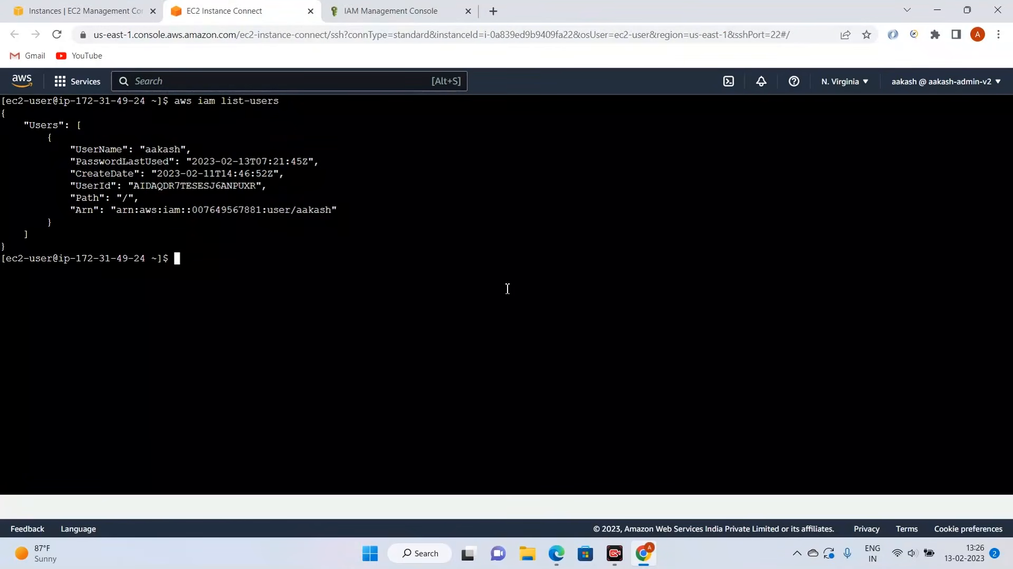
Step: Return to the EC2IAMReadOnlyRole page and dismiss its two notification banners
click(377, 7)
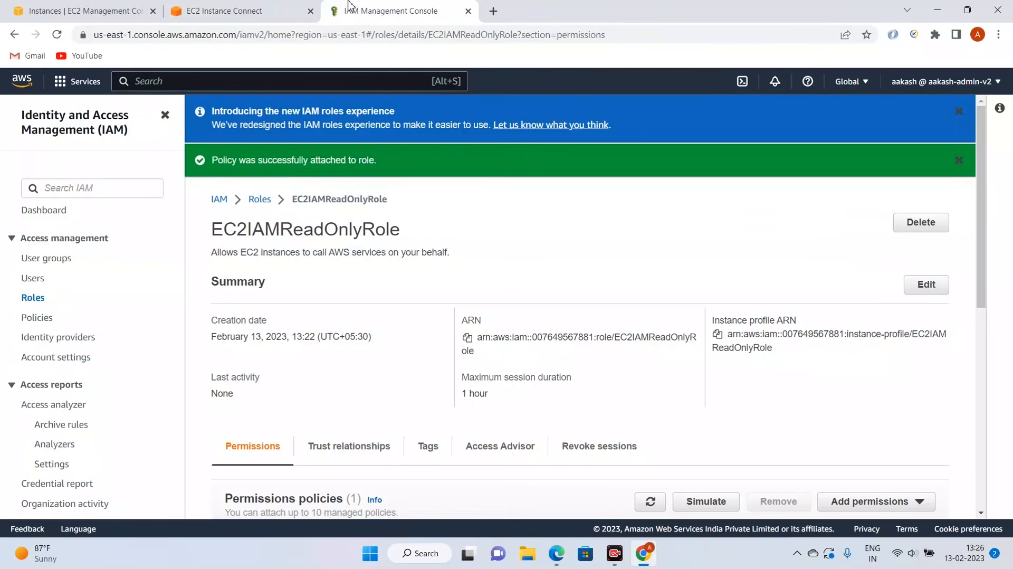
click(958, 160)
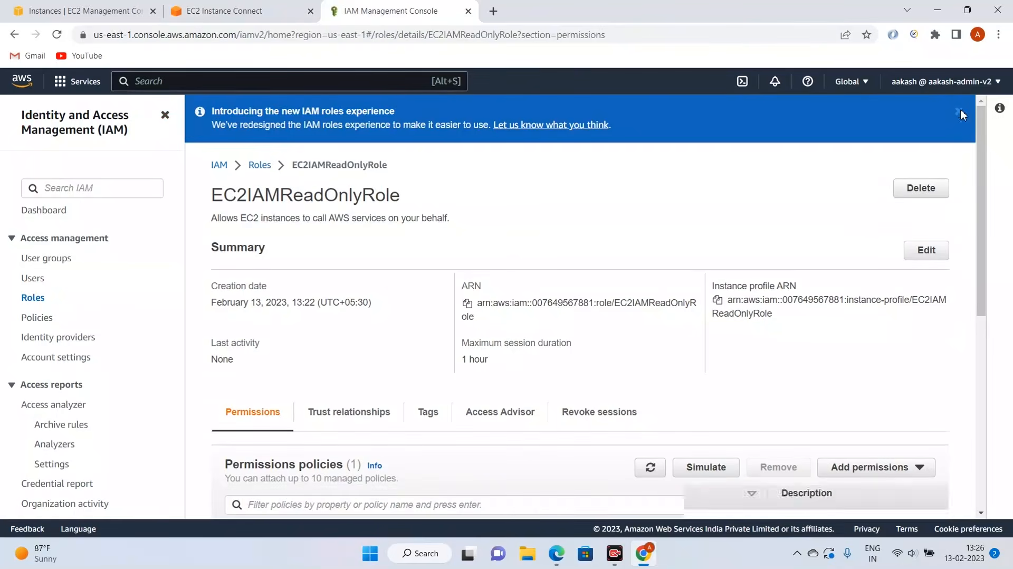
click(958, 113)
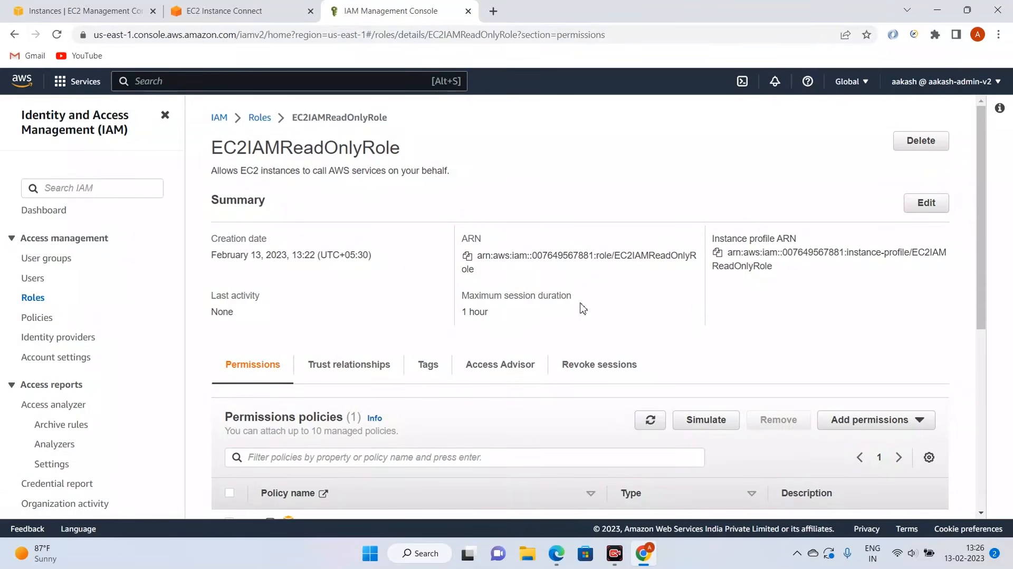
Step: Switch to the Complete AWS Masterclass presentation in Edge and start its slide show
click(273, 7)
click(74, 9)
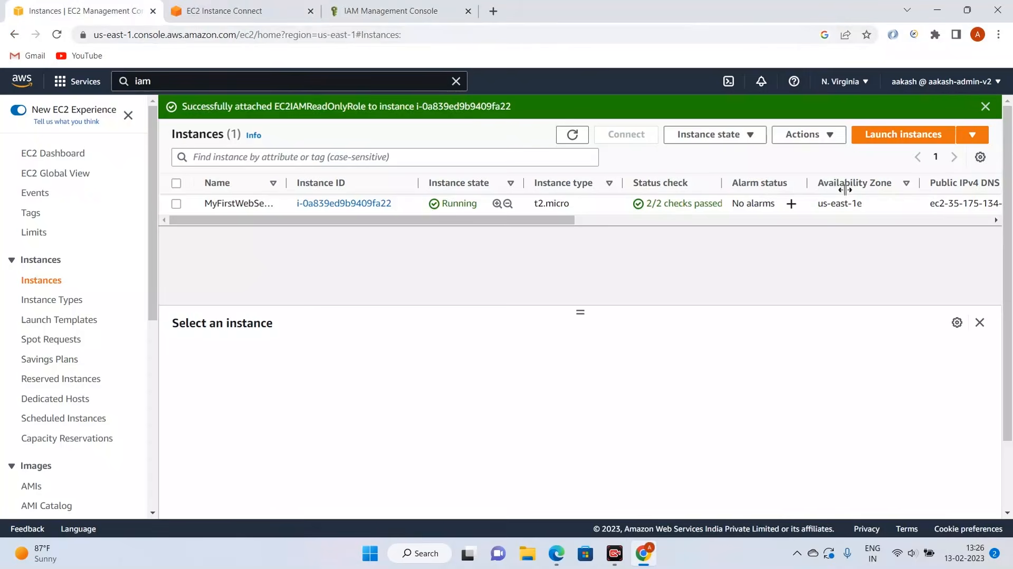
click(557, 553)
click(814, 531)
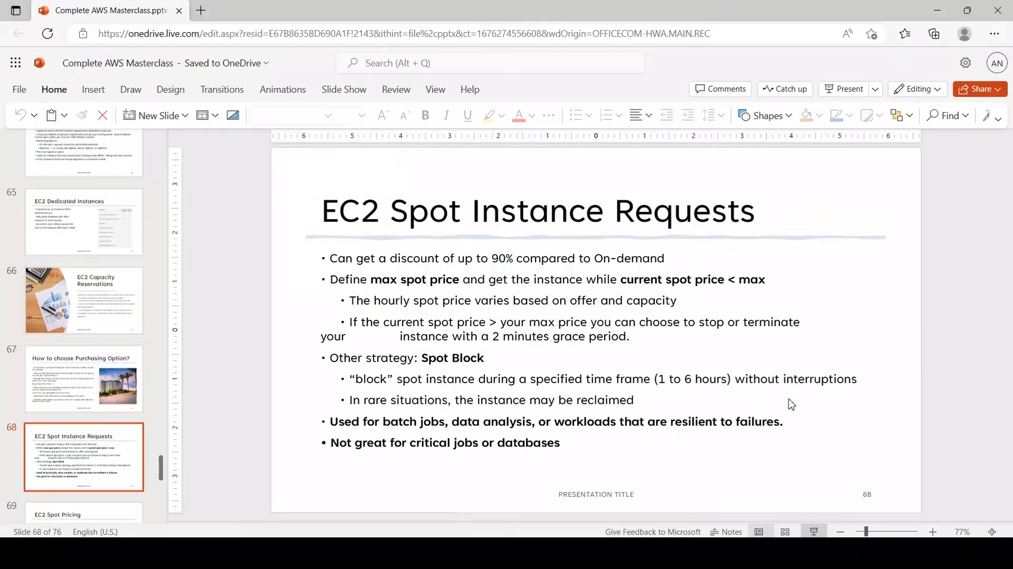
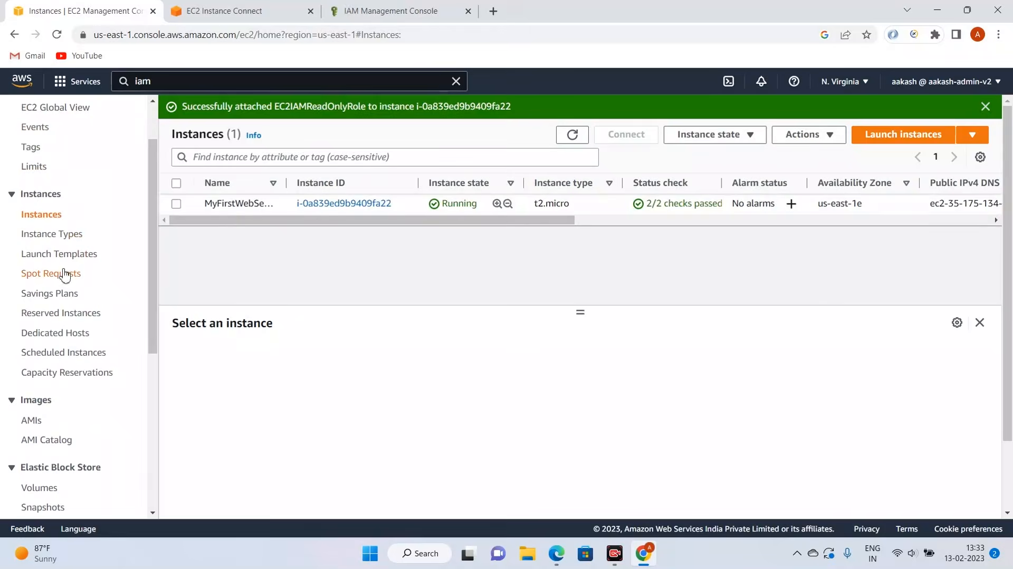
Step: Start a new Spot Fleet request in the EC2 console and expand its optional additional launch parameters
click(63, 273)
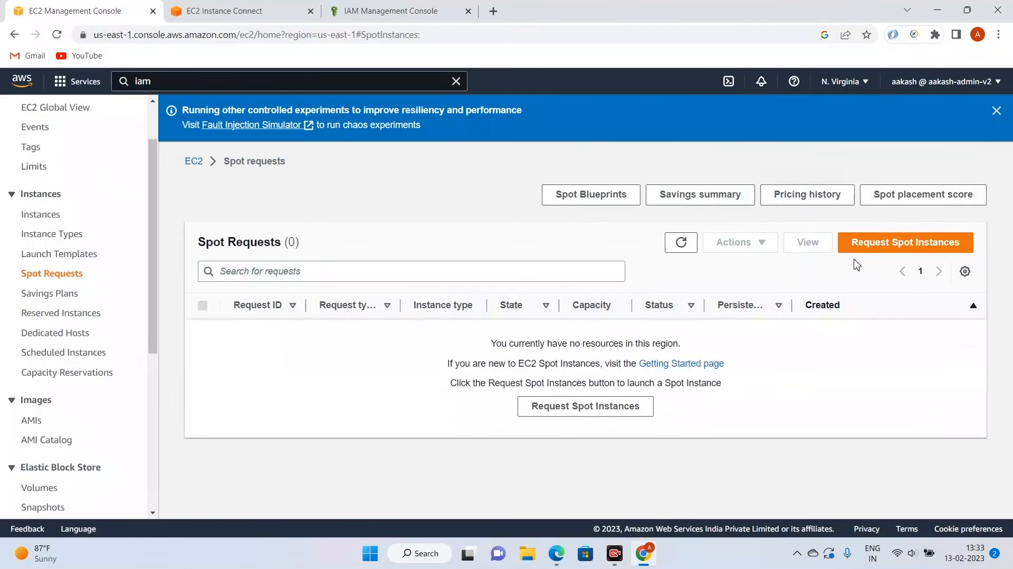
click(877, 245)
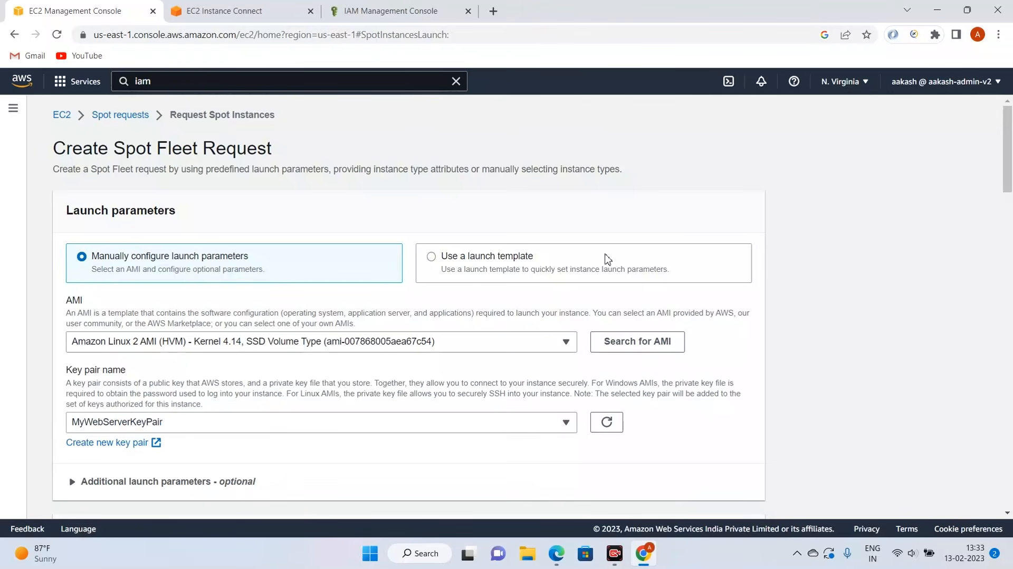
scroll(568, 242, down, 2)
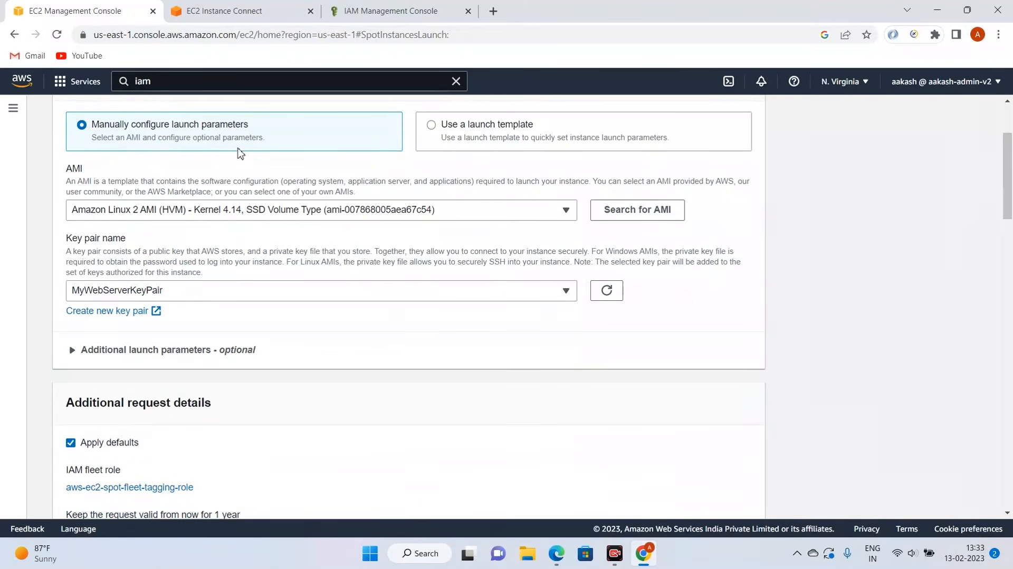
scroll(271, 211, down, 1)
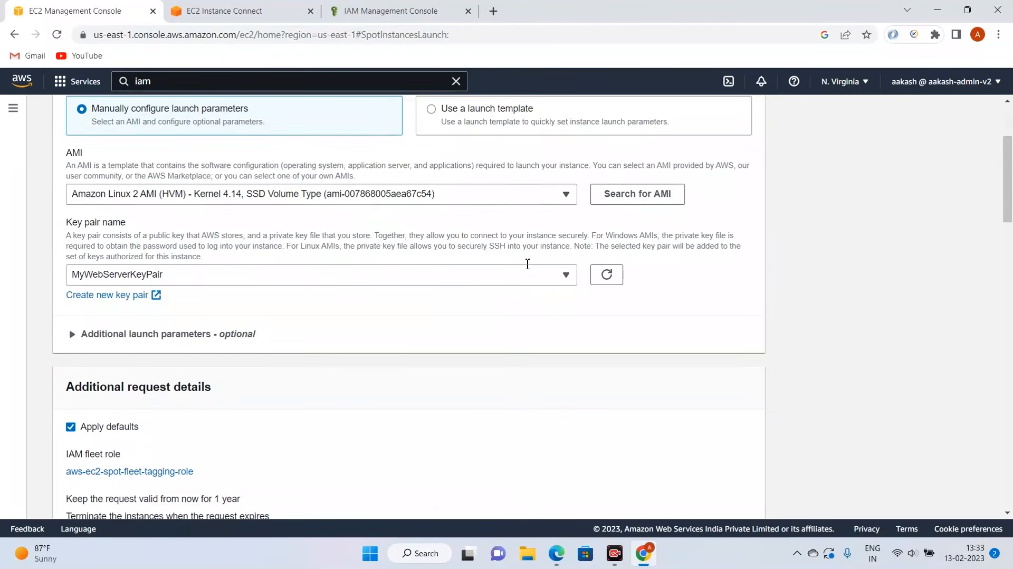
scroll(260, 233, down, 2)
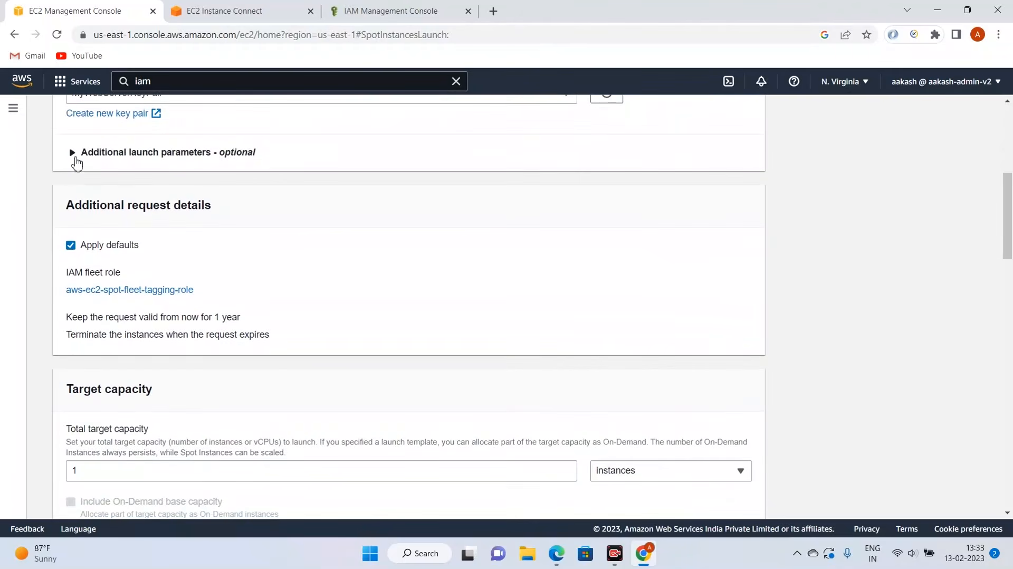
click(73, 154)
Step: Examine the additional launch parameters: EBS volumes, monitoring, tenancy choices, security groups, public IP, IAM instance profile and user data
scroll(332, 197, down, 1)
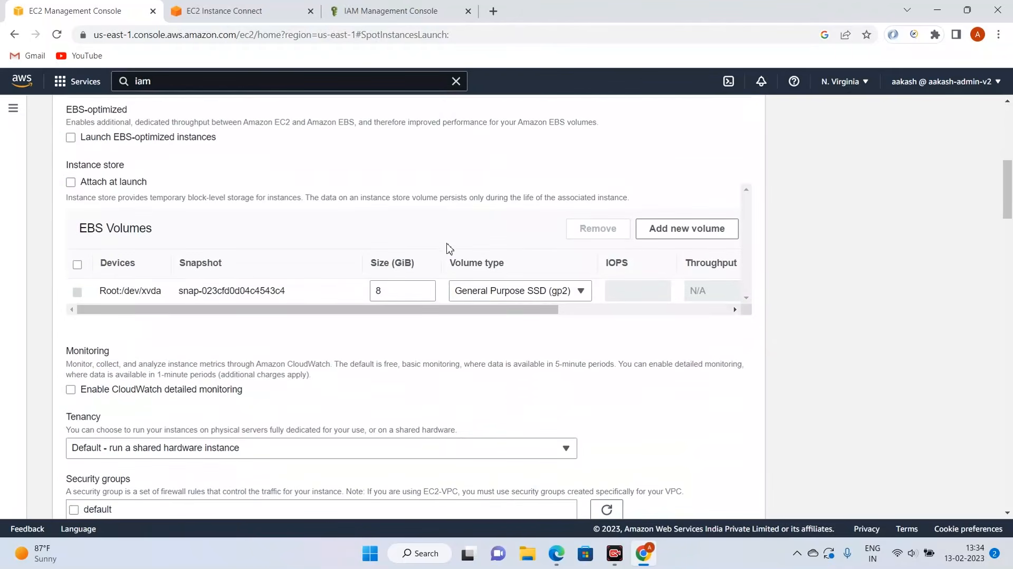
scroll(448, 248, down, 2)
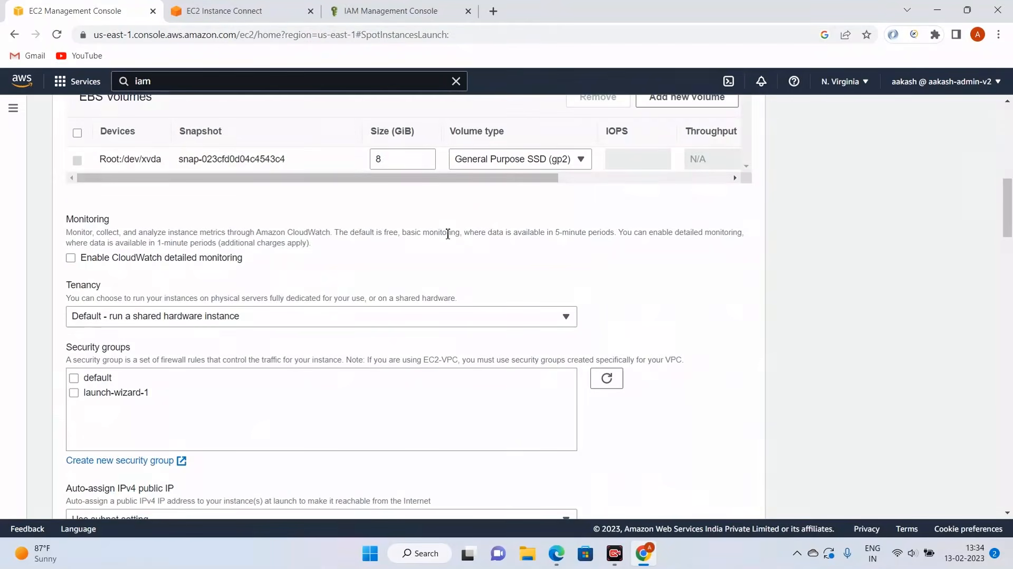
scroll(335, 245, down, 2)
click(218, 187)
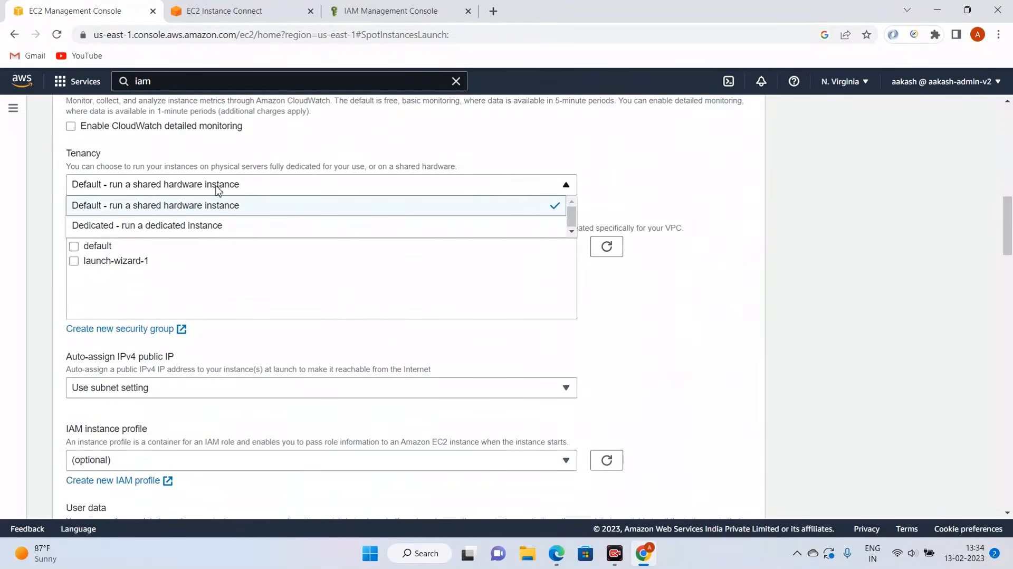
click(218, 187)
click(216, 187)
click(226, 199)
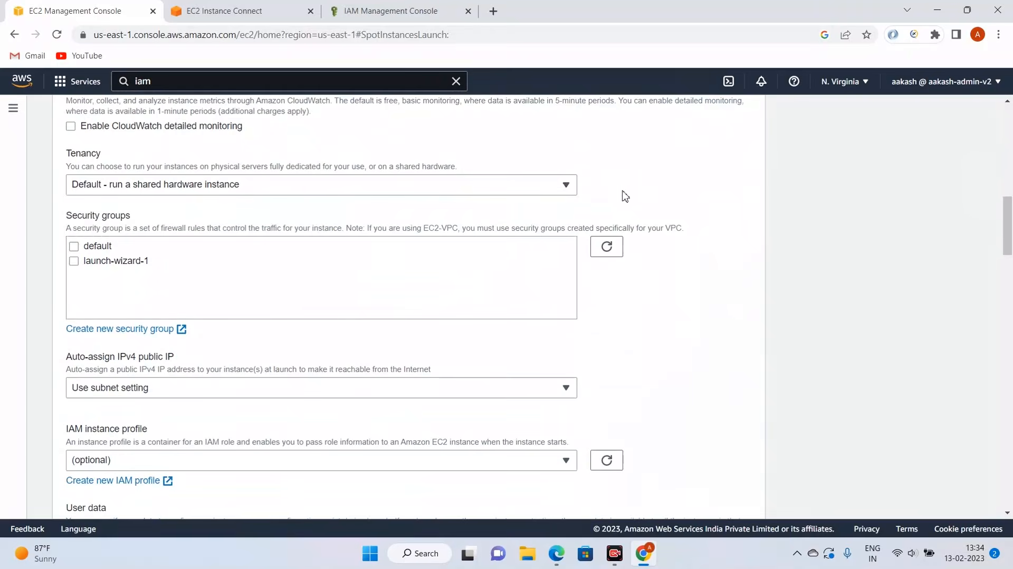
scroll(624, 196, down, 2)
scroll(627, 197, up, 1)
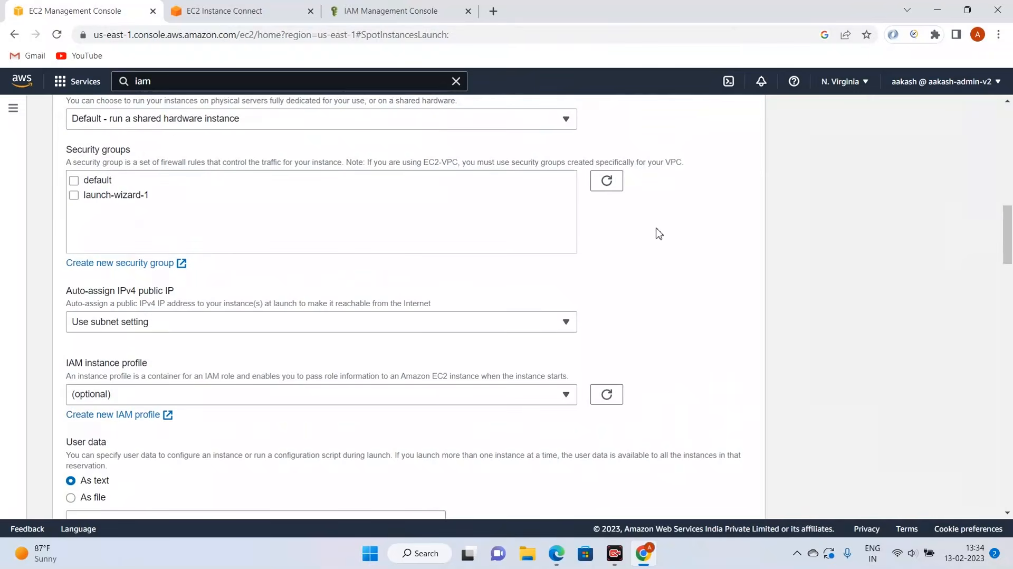
scroll(659, 233, down, 2)
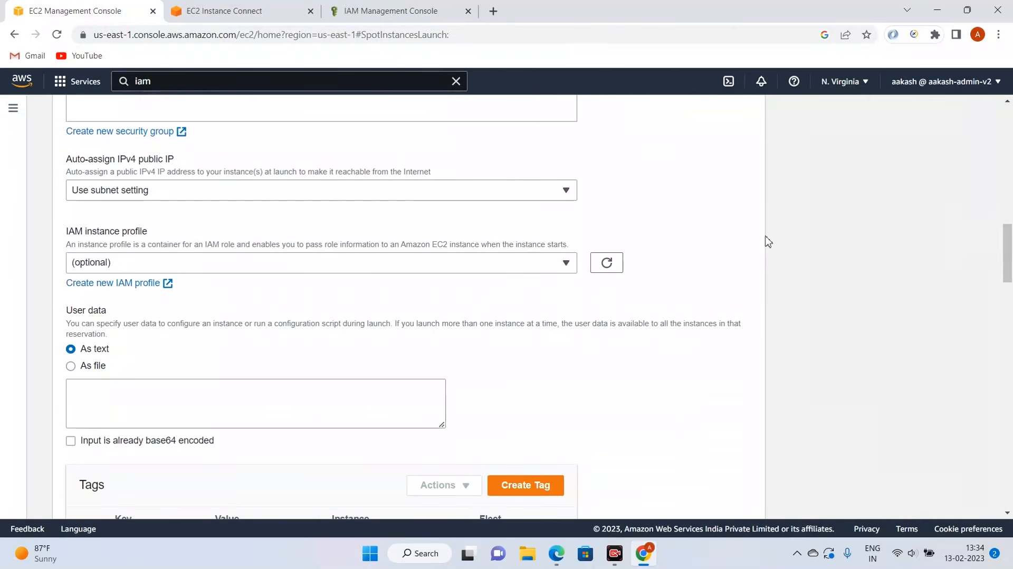
scroll(781, 241, down, 3)
click(134, 209)
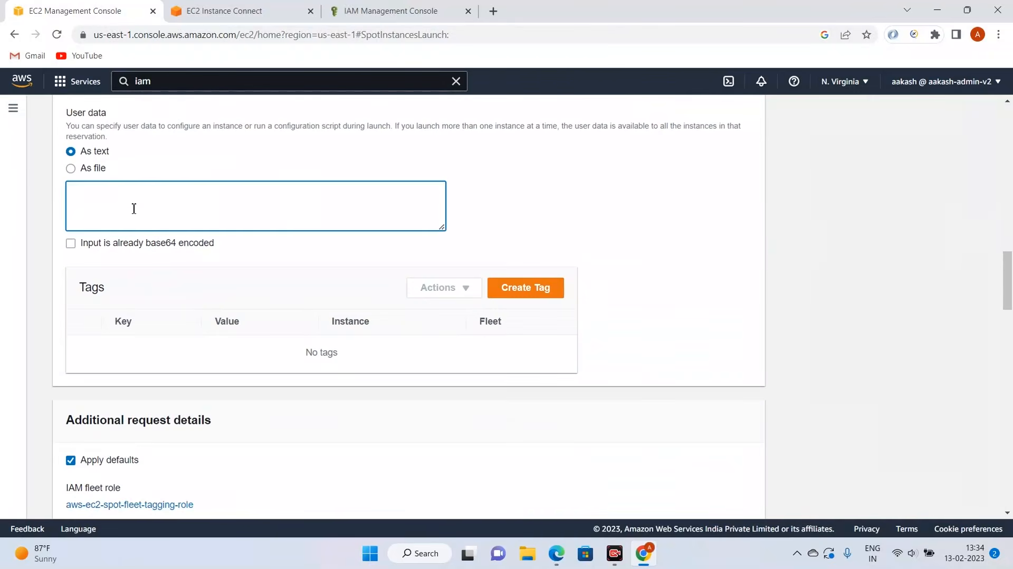
Step: Set the Spot Fleet request's total target capacity to 10 instances
scroll(679, 297, down, 5)
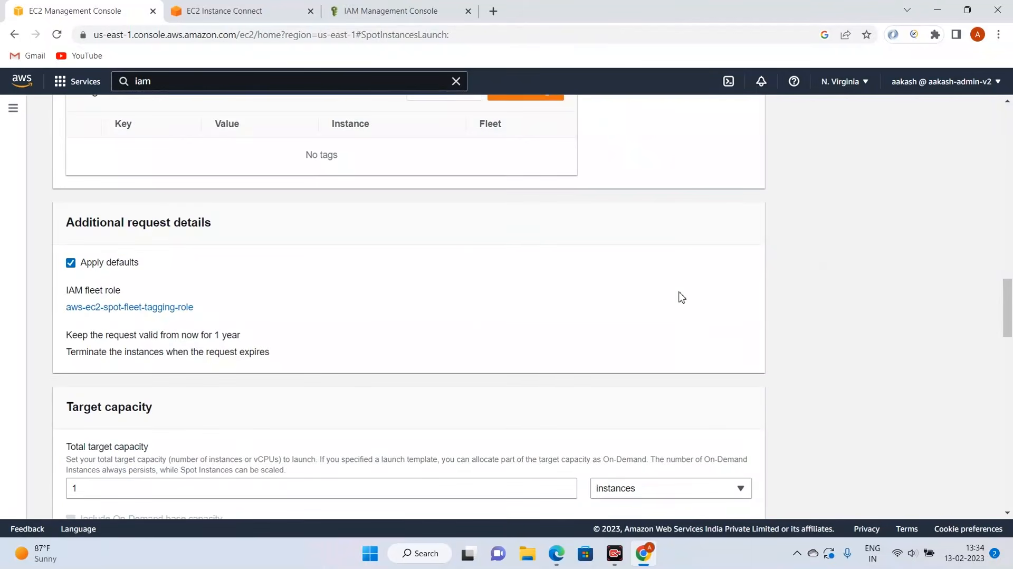
scroll(421, 181, down, 2)
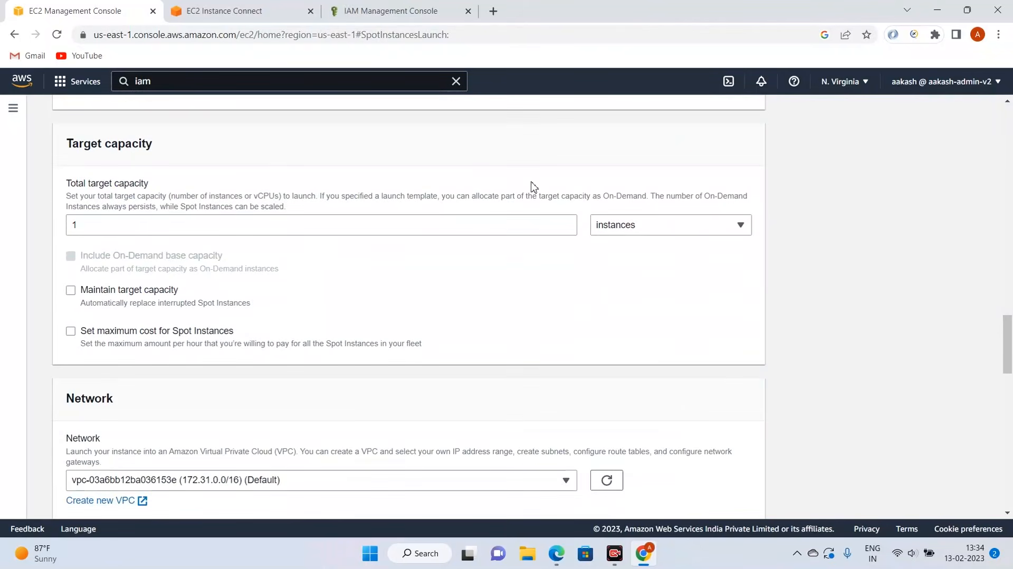
click(438, 222)
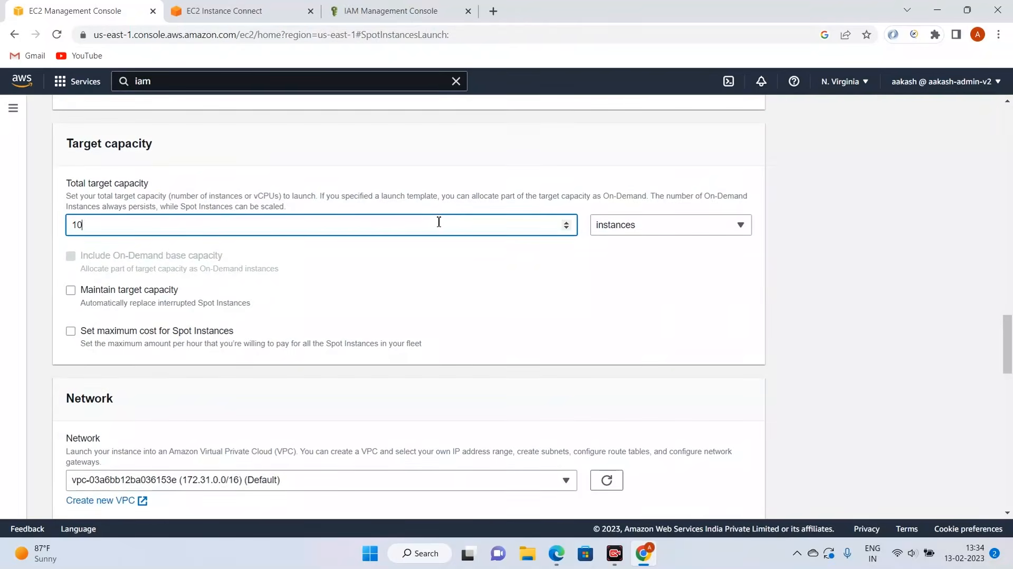
scroll(452, 267, down, 3)
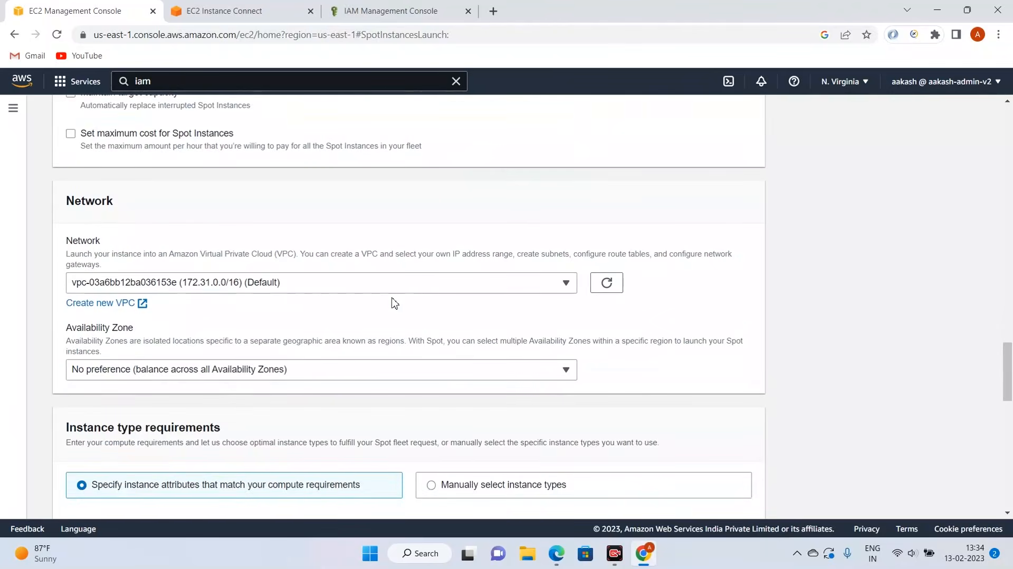
Step: Examine the Spot Fleet request's network settings and its instance type requirements for minimum and maximum vCPUs and memory
scroll(248, 274, down, 1)
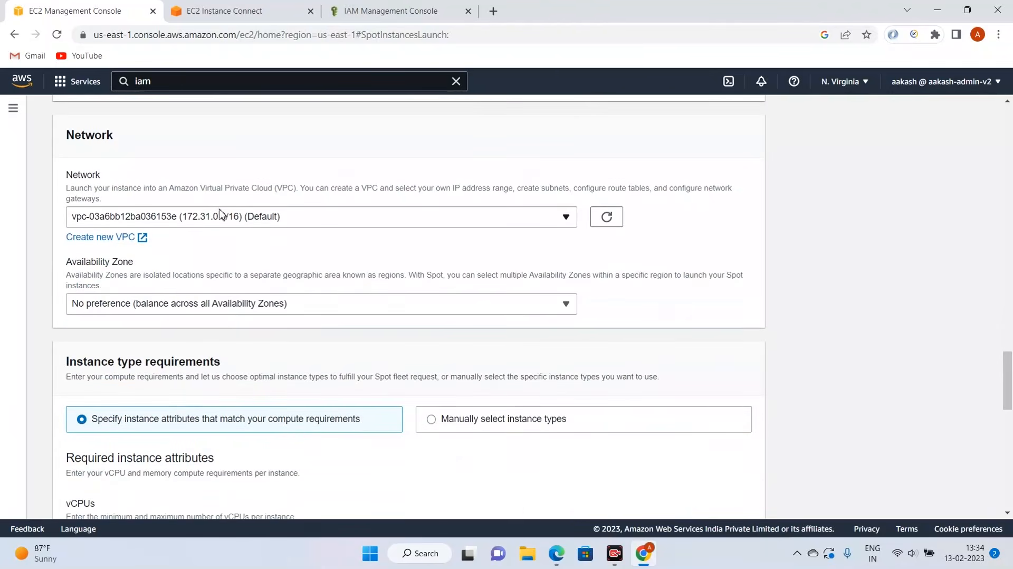
scroll(475, 269, down, 2)
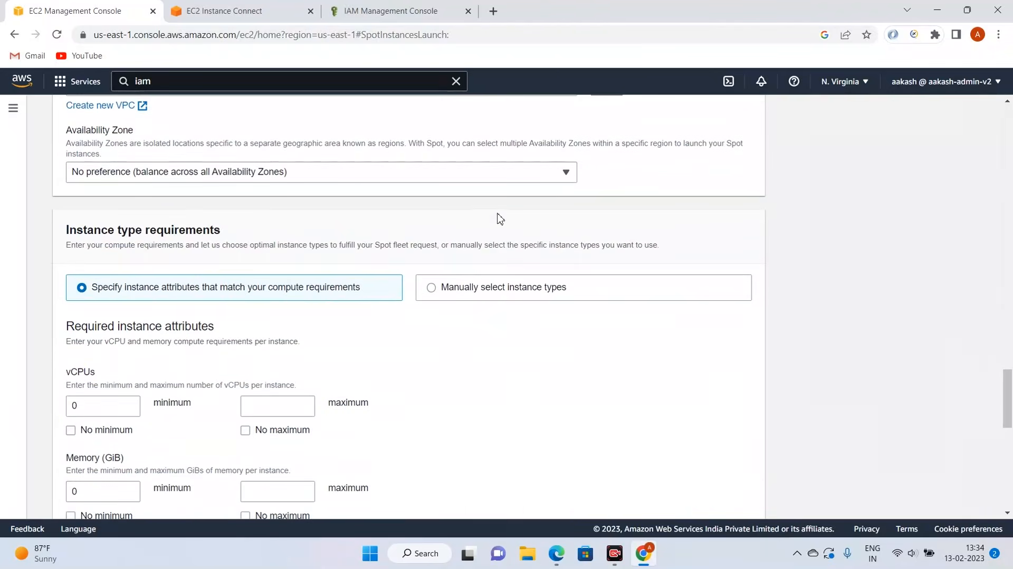
scroll(487, 225, down, 1)
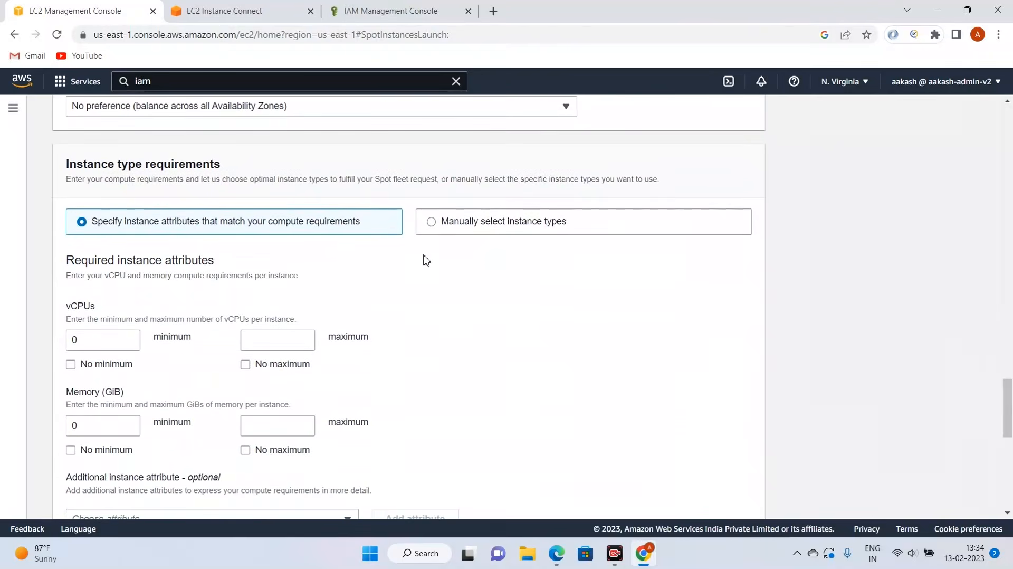
scroll(422, 258, down, 2)
click(109, 211)
scroll(500, 223, up, 2)
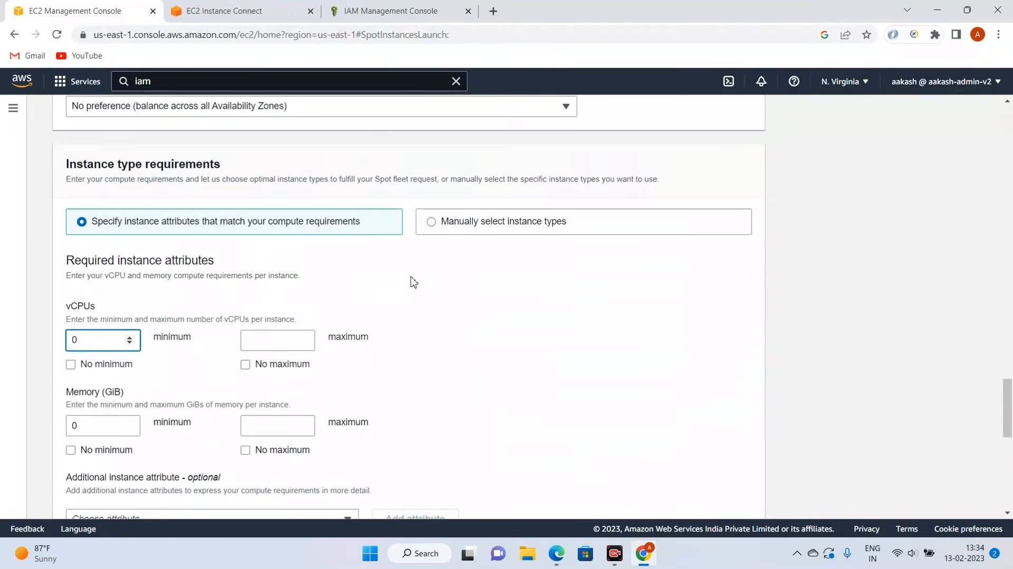
scroll(574, 280, up, 2)
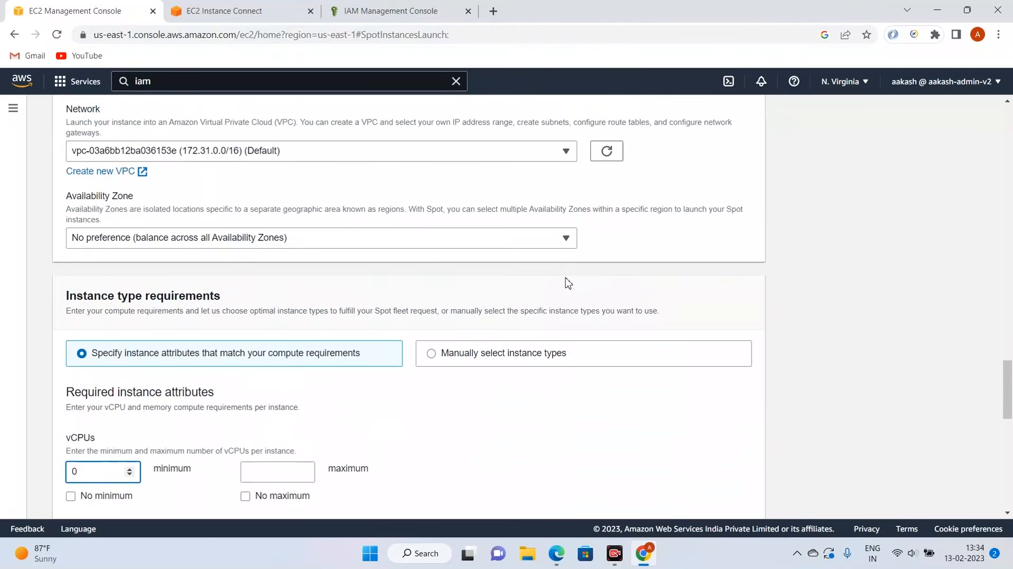
scroll(506, 311, down, 3)
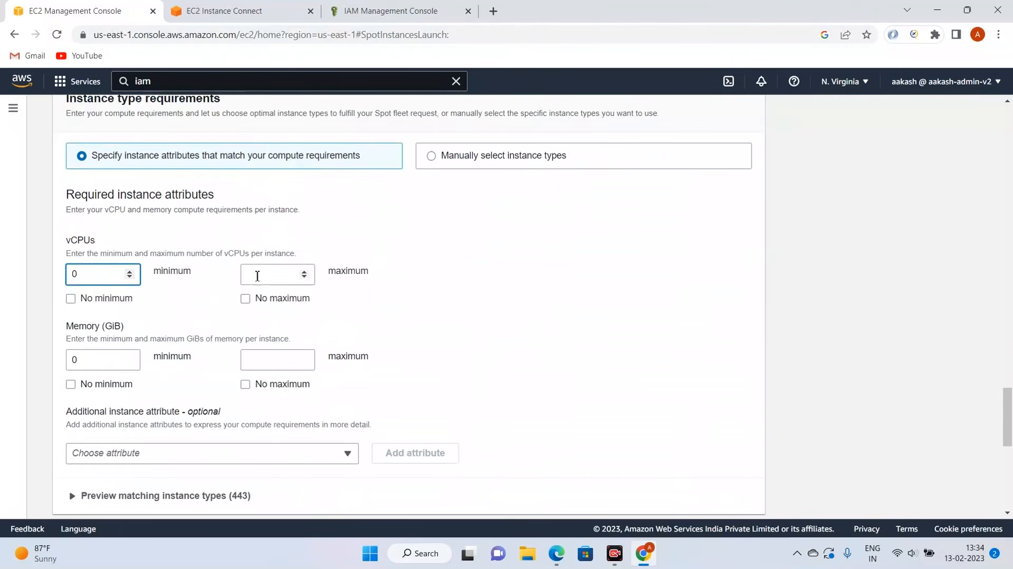
click(102, 360)
scroll(256, 354, down, 2)
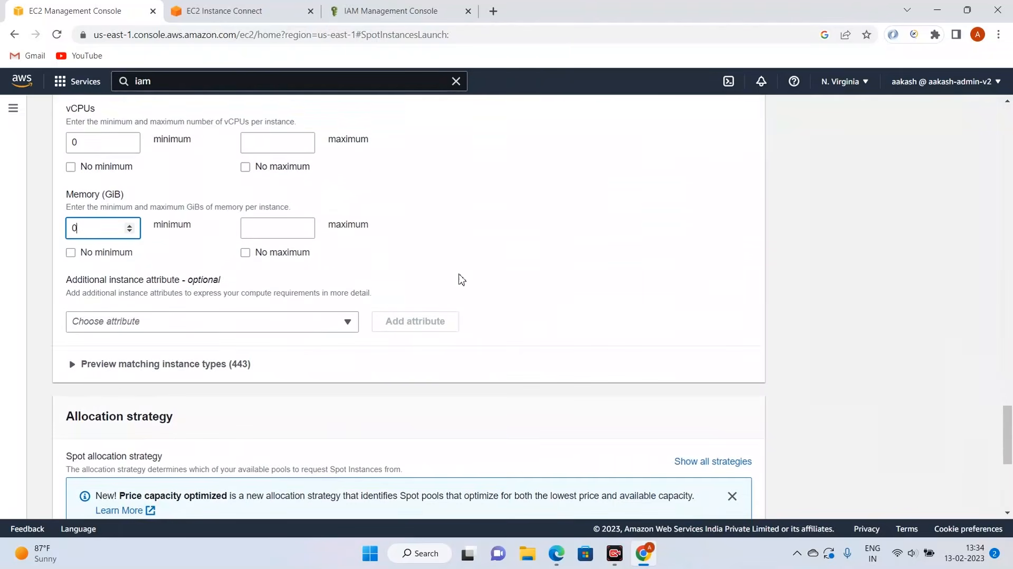
Step: Expand the preview of matching instance types and examine the listed types against the vCPU and memory requirements
click(216, 372)
scroll(632, 304, down, 4)
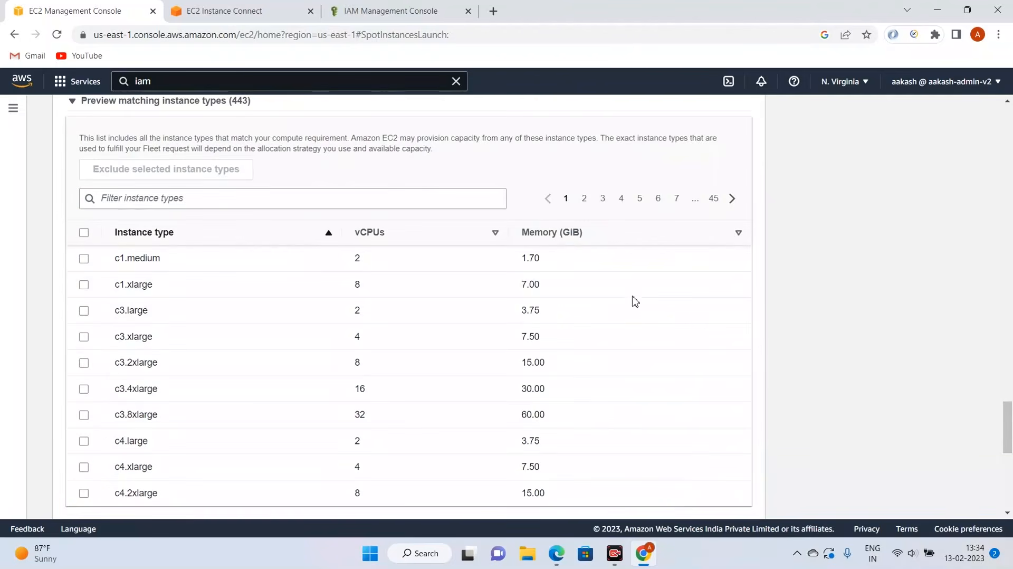
scroll(480, 339, down, 3)
scroll(362, 355, up, 5)
scroll(893, 221, down, 3)
scroll(133, 323, down, 3)
scroll(253, 307, up, 9)
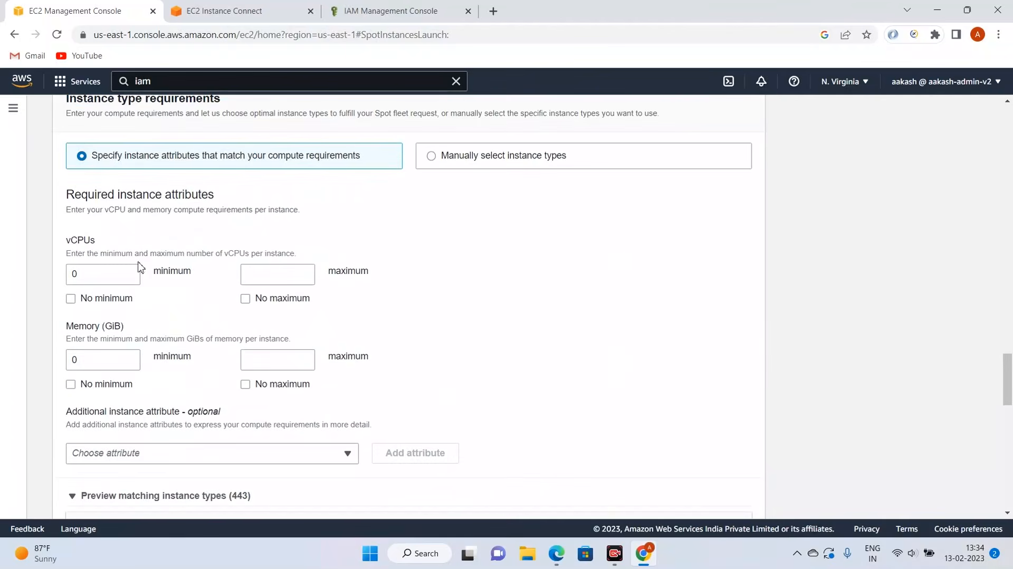
click(130, 274)
click(118, 356)
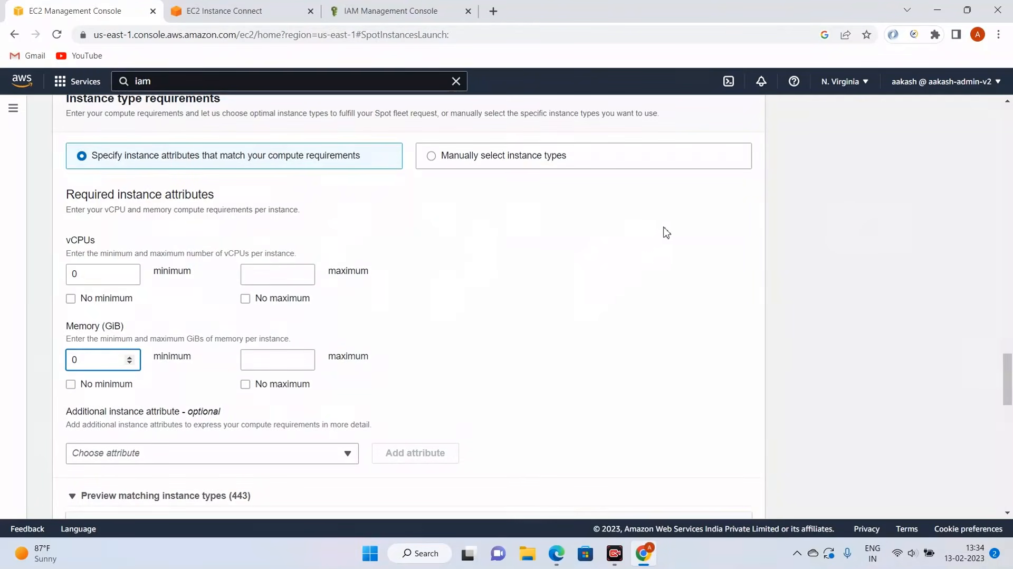
scroll(666, 232, down, 8)
scroll(603, 249, up, 5)
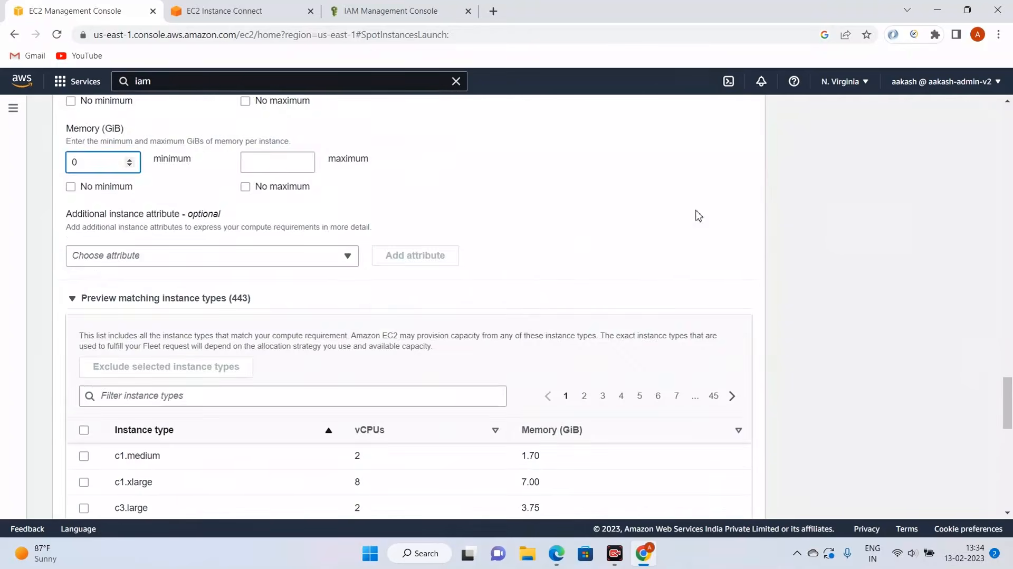
scroll(302, 323, down, 4)
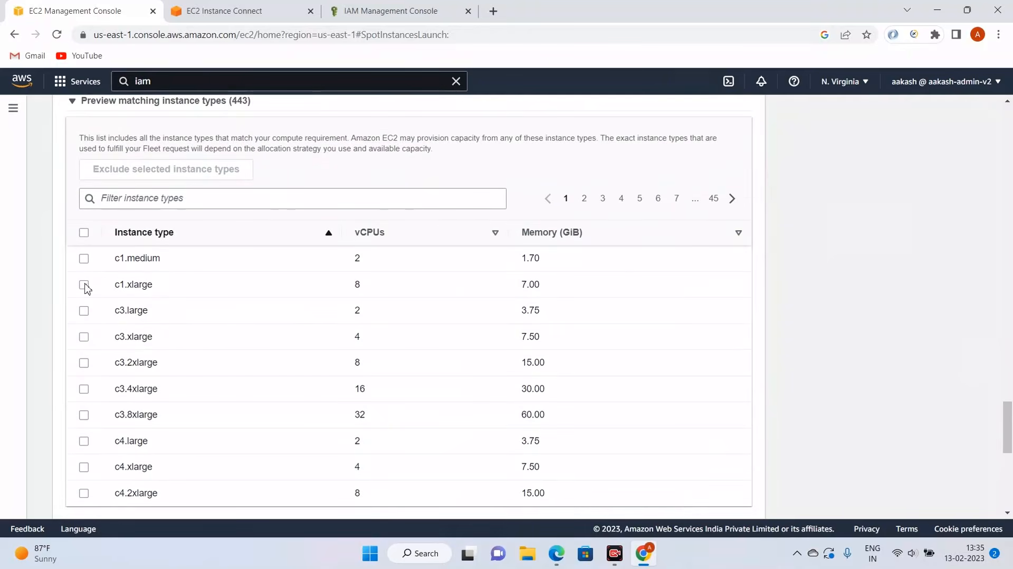
Step: Try selecting c1.medium, c1.xlarge and c3.large among the matching instance types, and clear those selections
click(84, 259)
click(83, 285)
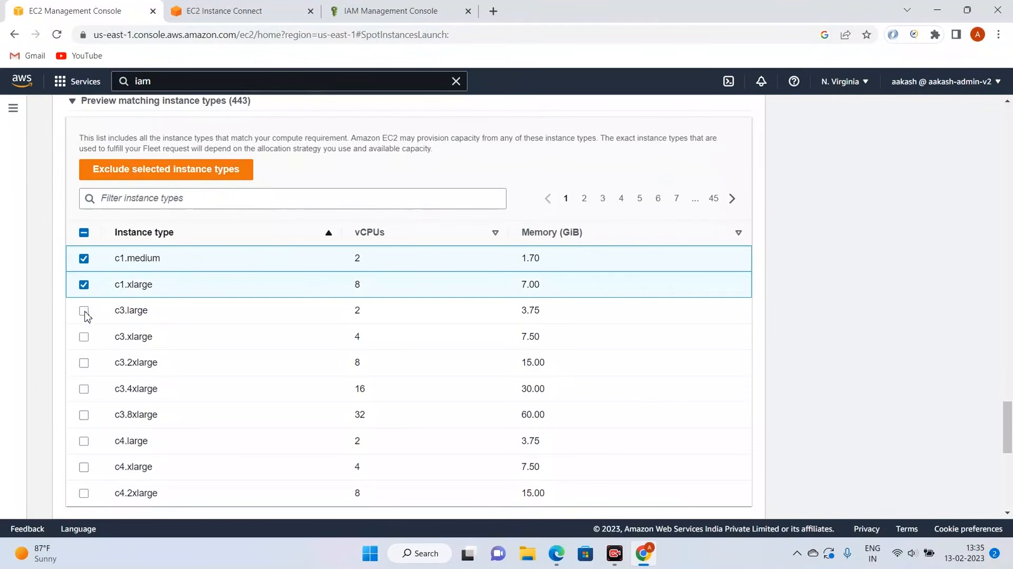
click(84, 312)
click(84, 284)
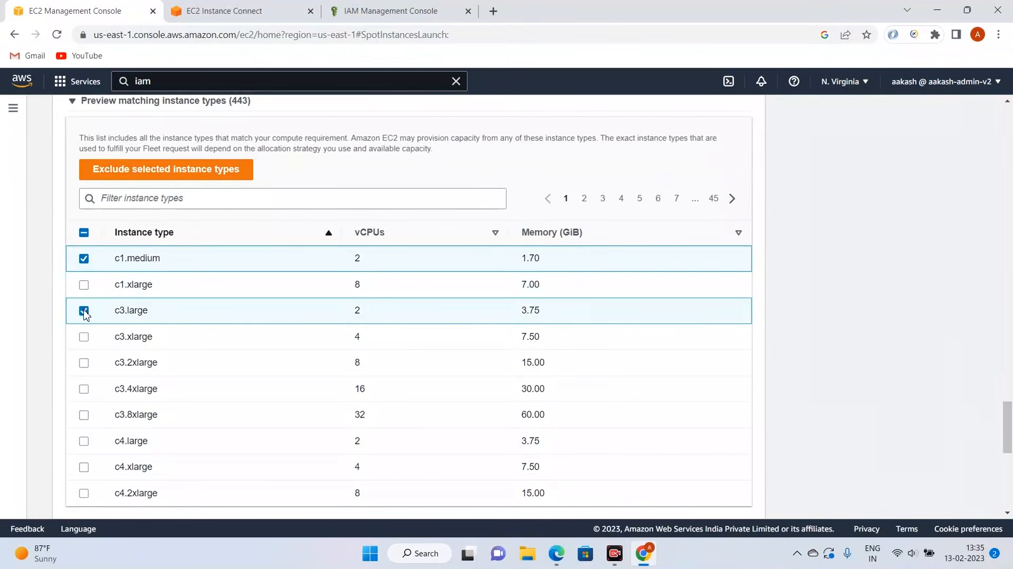
click(84, 311)
click(84, 258)
Step: Review the Spot allocation strategy choices and the fleet request summary beneath the matching instance types
scroll(891, 198, down, 6)
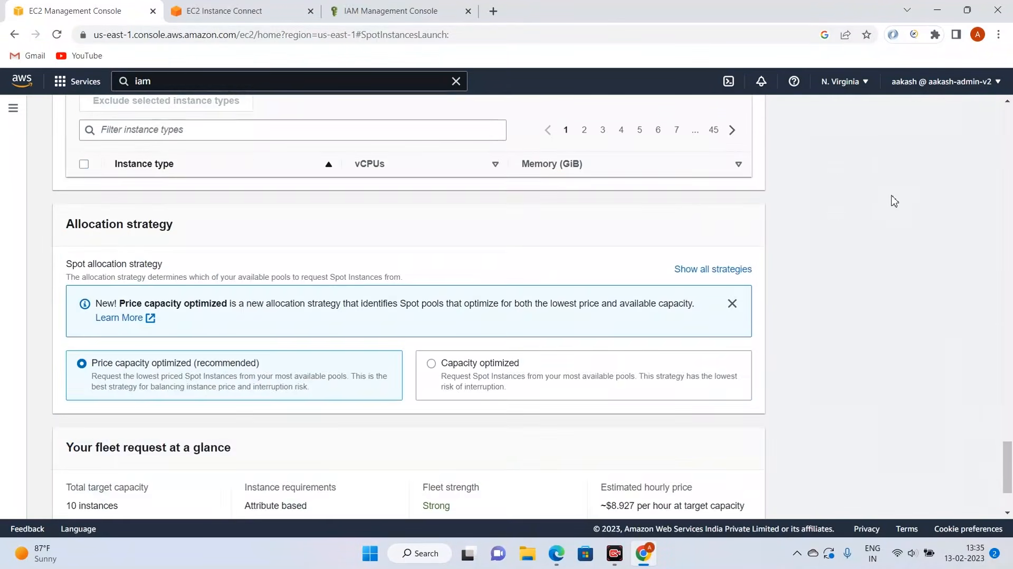
scroll(888, 201, up, 2)
scroll(638, 257, down, 5)
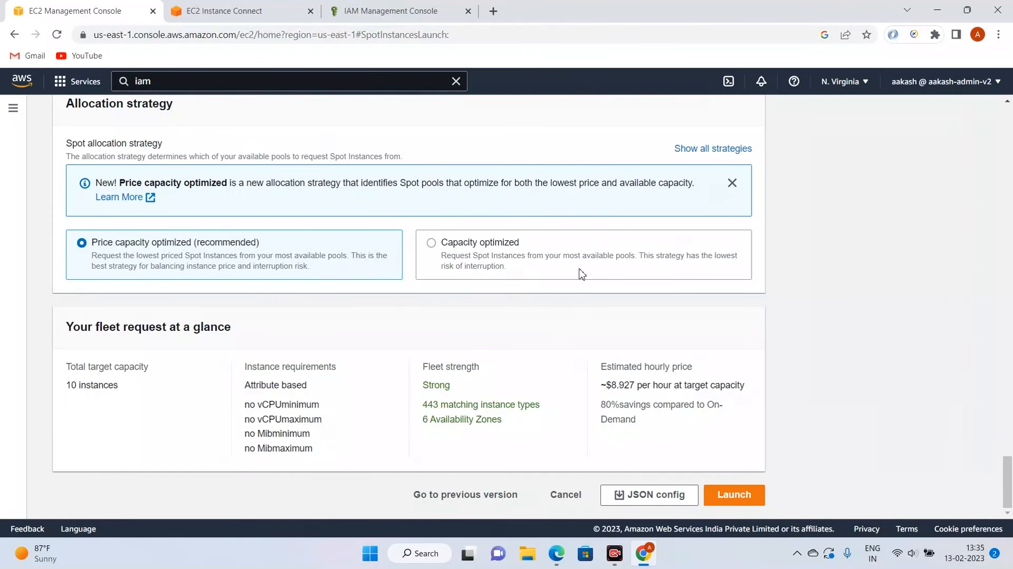
scroll(843, 287, up, 6)
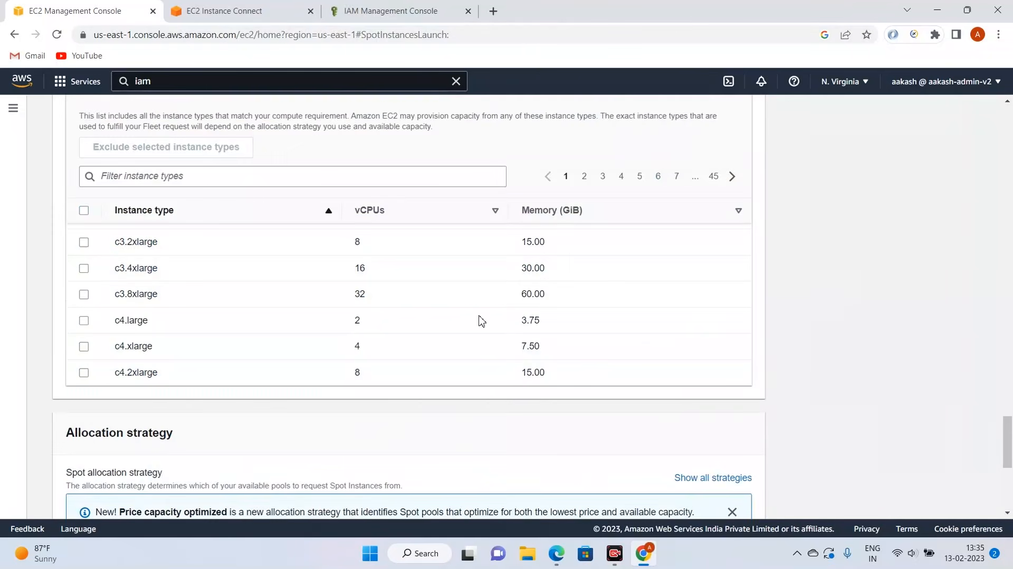
scroll(533, 327, up, 3)
scroll(569, 285, down, 2)
scroll(295, 321, down, 3)
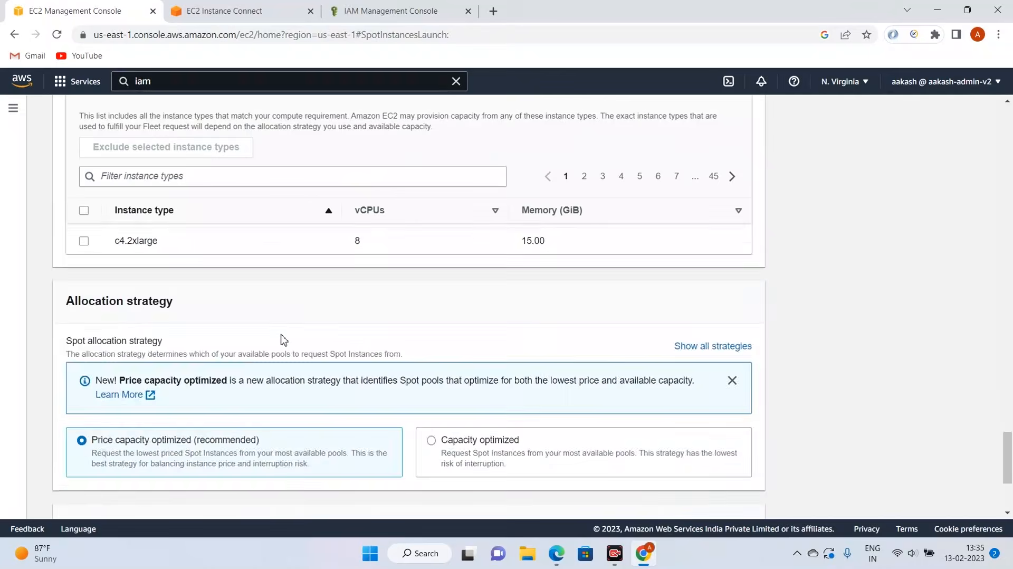
Step: Browse pages 2 through 6 of the matching instance types list
scroll(274, 341, up, 7)
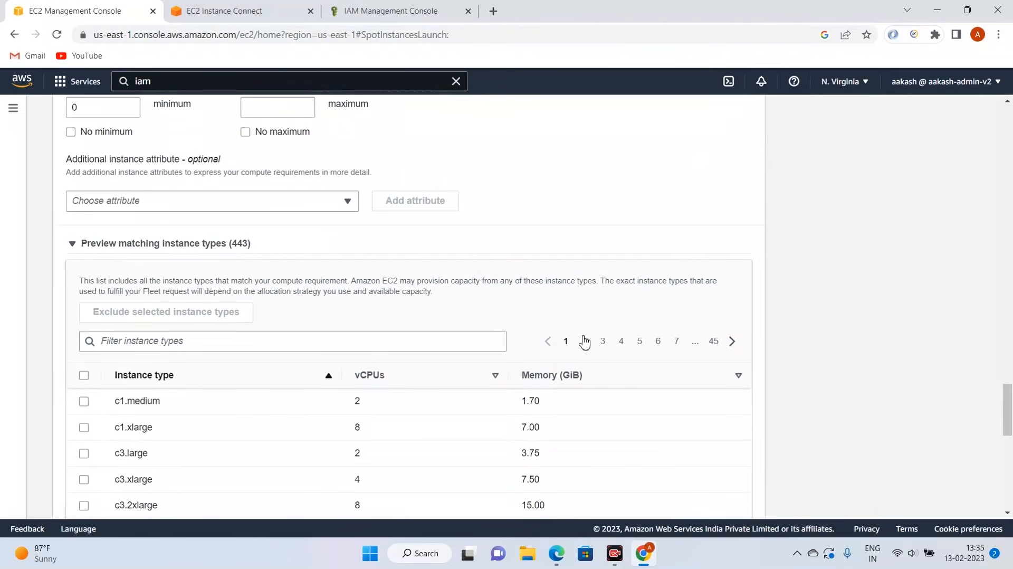
click(583, 341)
click(602, 342)
click(620, 341)
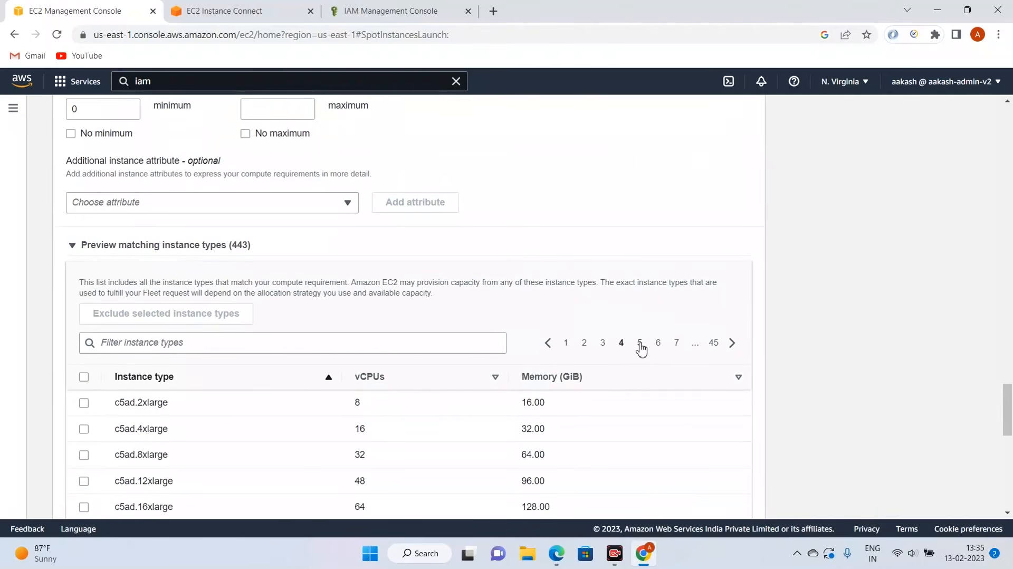
click(639, 343)
click(658, 343)
Step: Examine the estimated hourly price and the savings compared to On-Demand in the fleet request summary
scroll(769, 251, down, 4)
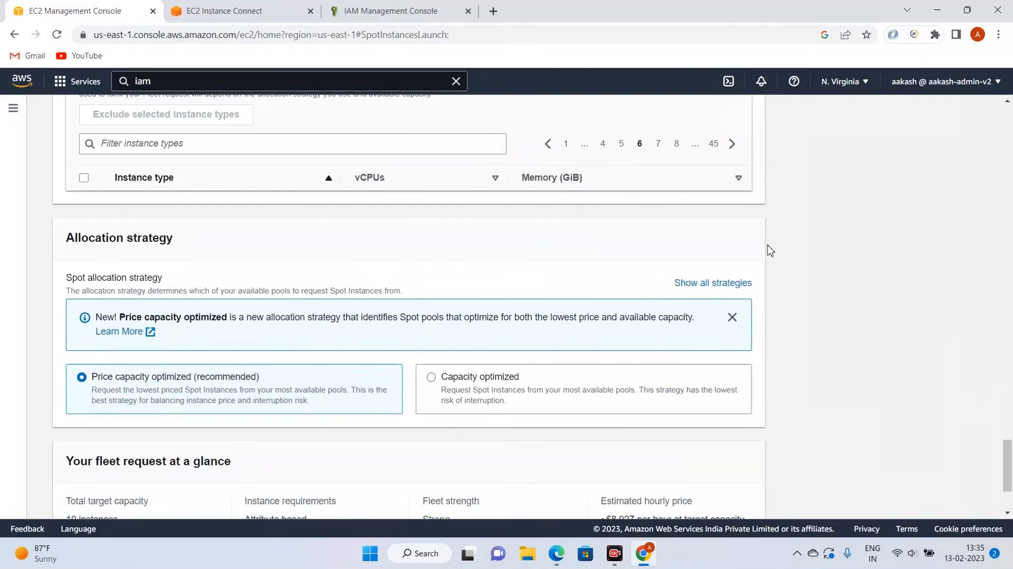
scroll(663, 310, up, 2)
scroll(651, 294, down, 9)
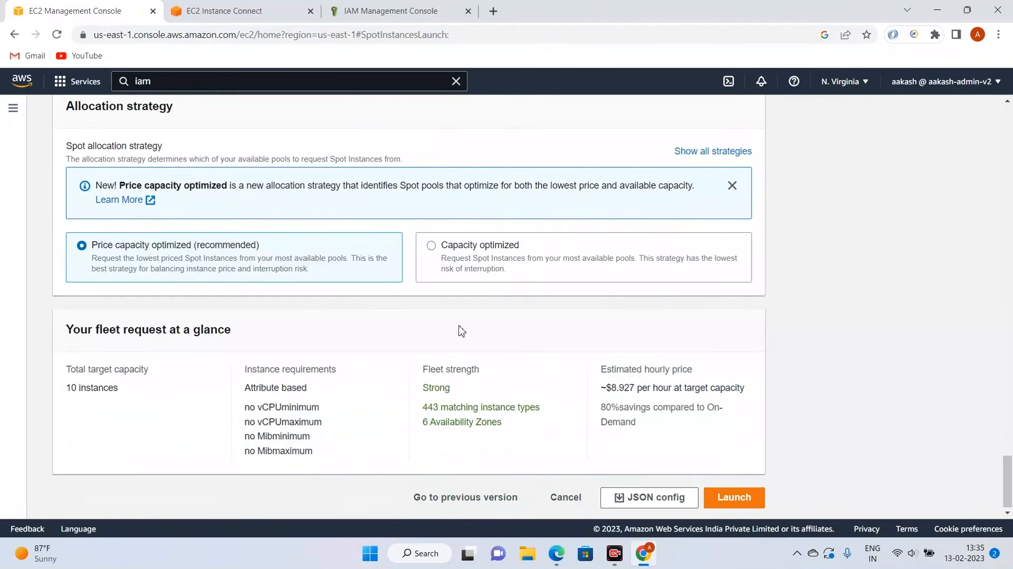
drag(601, 369, 692, 372)
drag(617, 388, 745, 390)
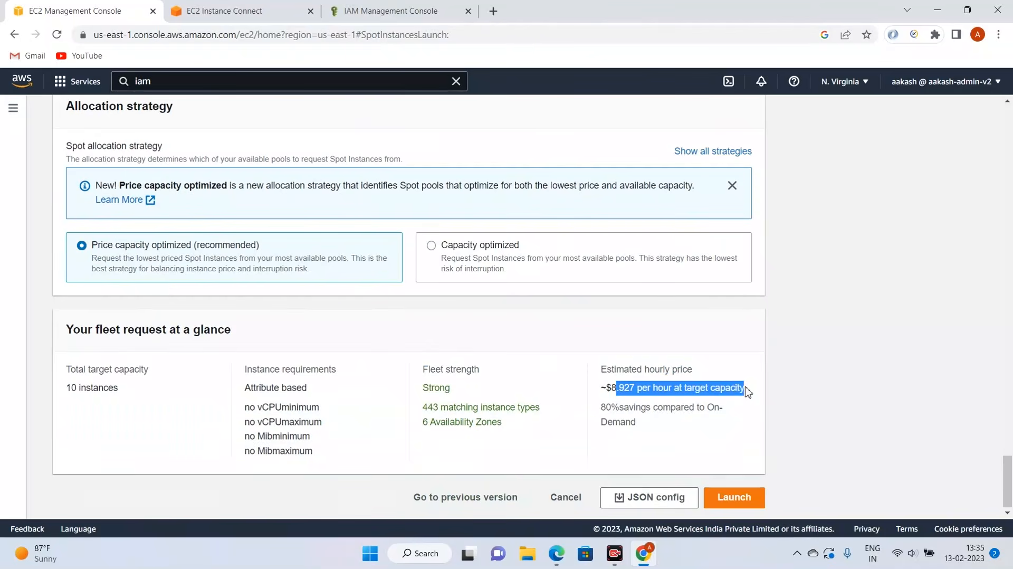
click(663, 406)
drag(599, 410, 660, 425)
click(644, 424)
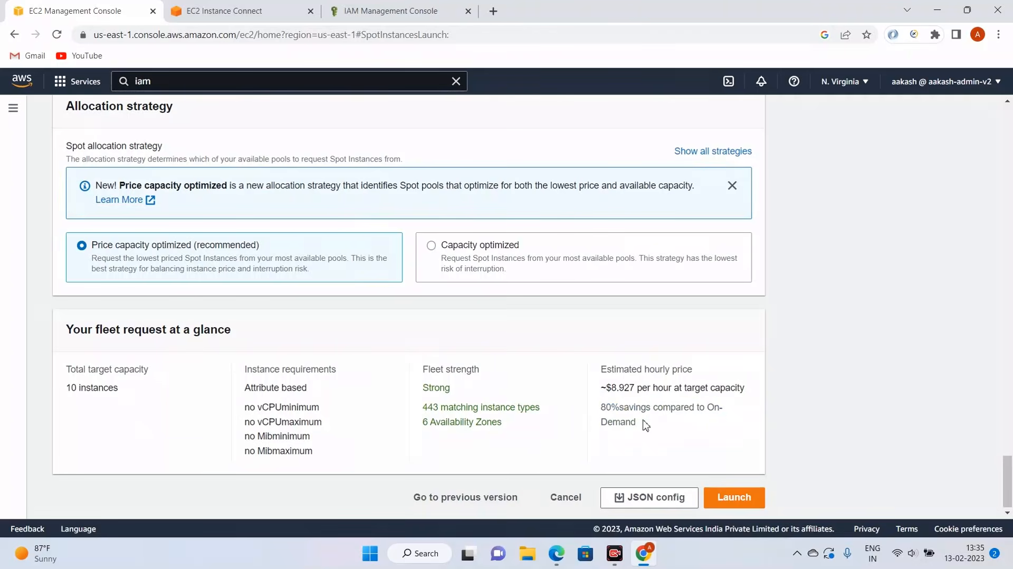
drag(593, 416, 665, 436)
click(637, 423)
Step: Leave the Spot Fleet request without launching it and return to the EC2 dashboard
scroll(745, 372, up, 15)
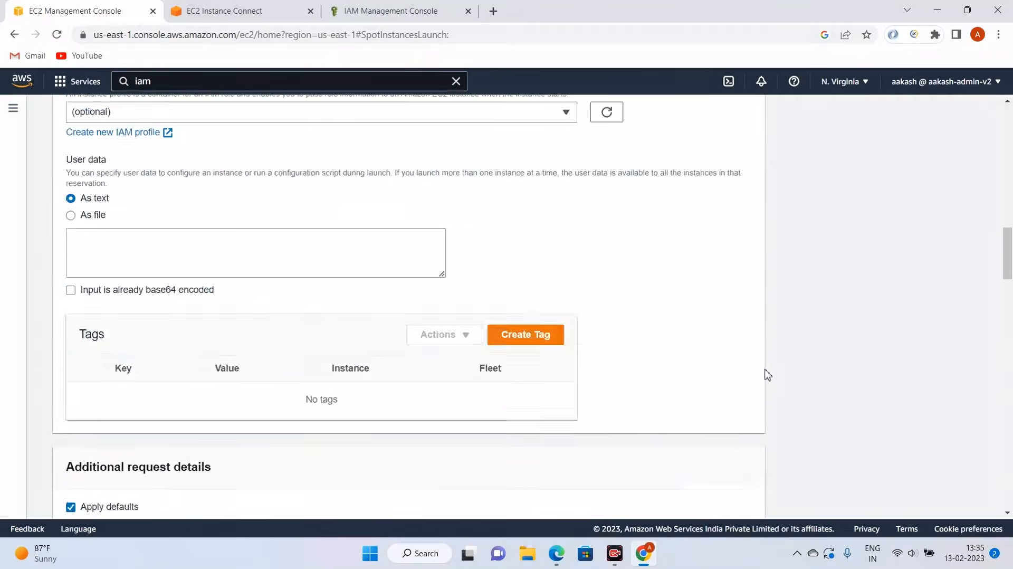
scroll(800, 361, up, 5)
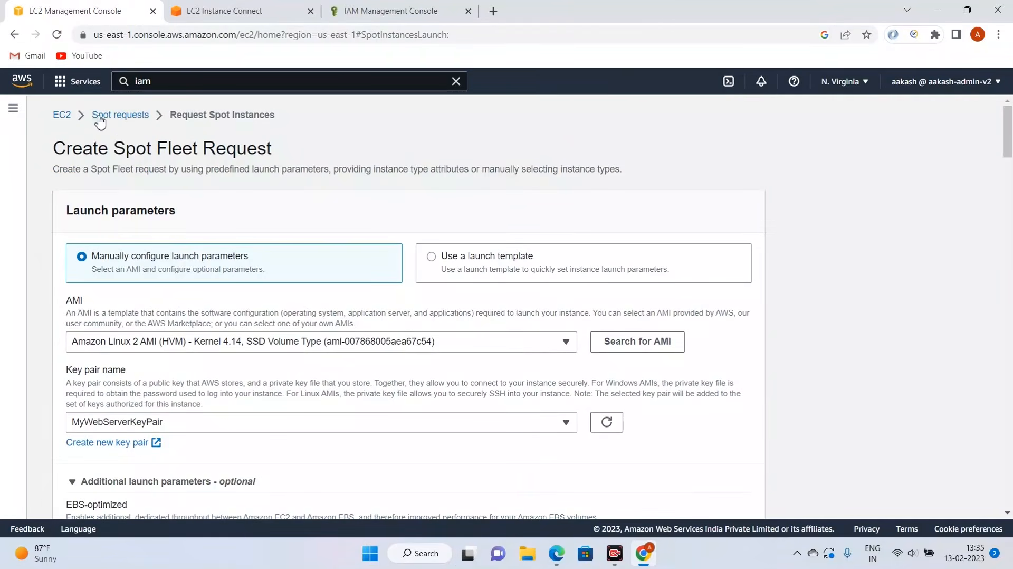
click(70, 116)
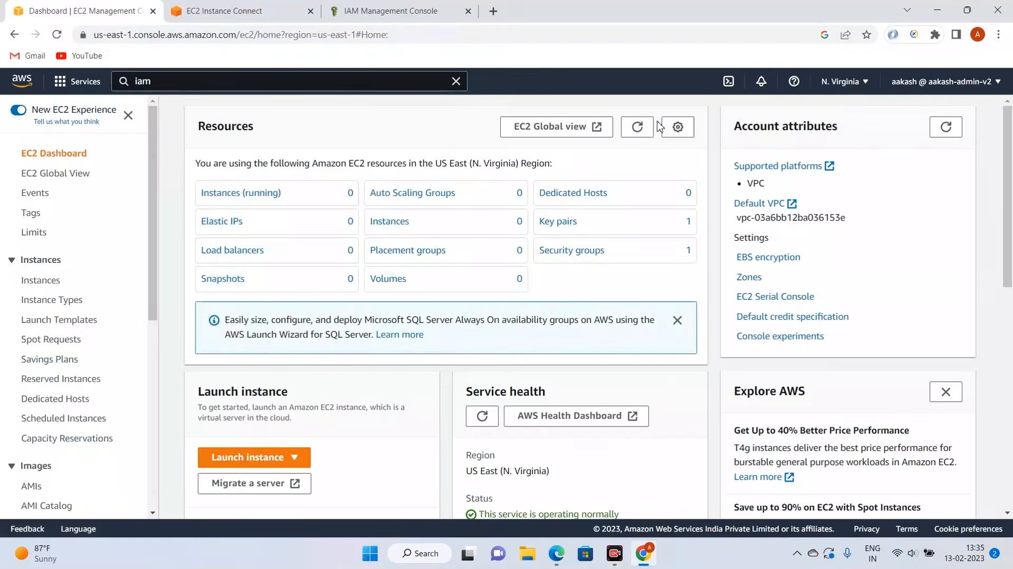
Step: Open the Instances list and start launching a new instance
scroll(126, 337, down, 5)
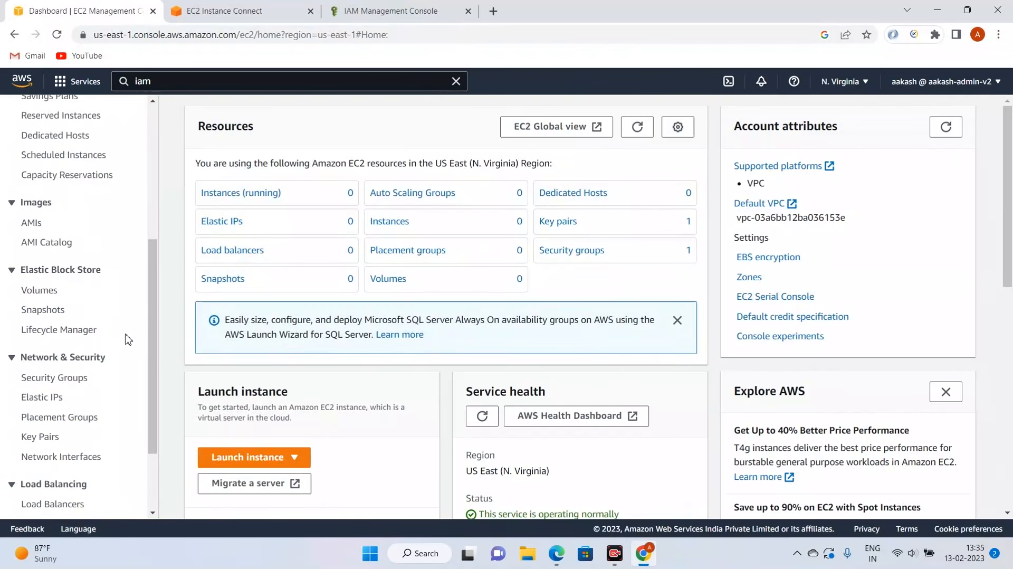
scroll(112, 343, up, 4)
scroll(79, 322, up, 2)
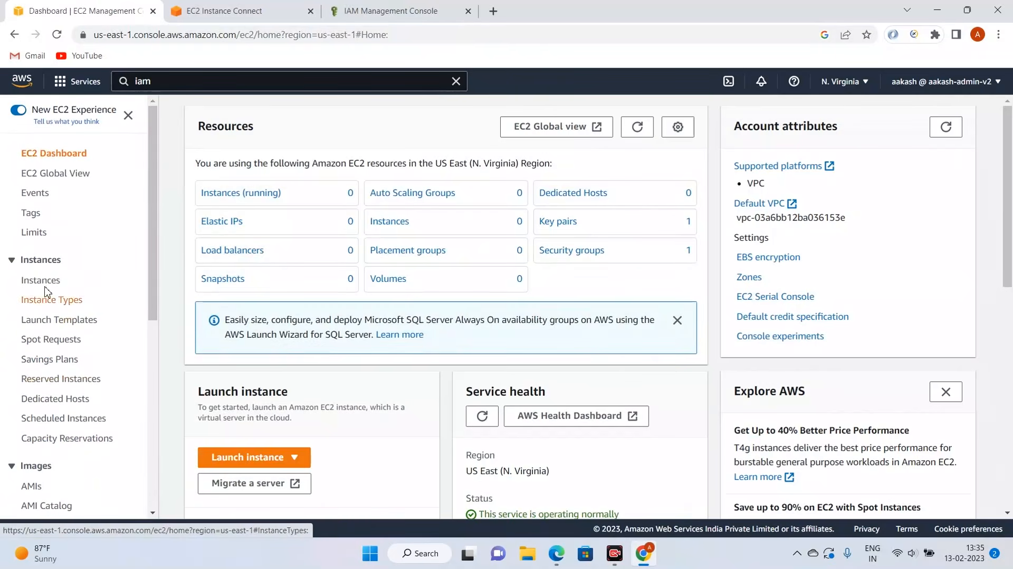
scroll(95, 320, down, 4)
scroll(72, 327, up, 4)
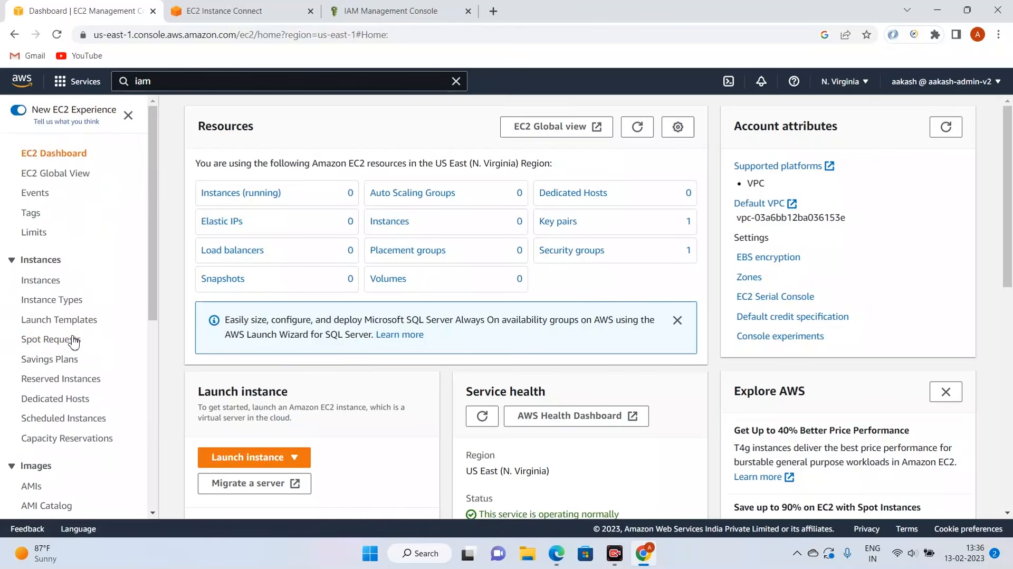
click(54, 281)
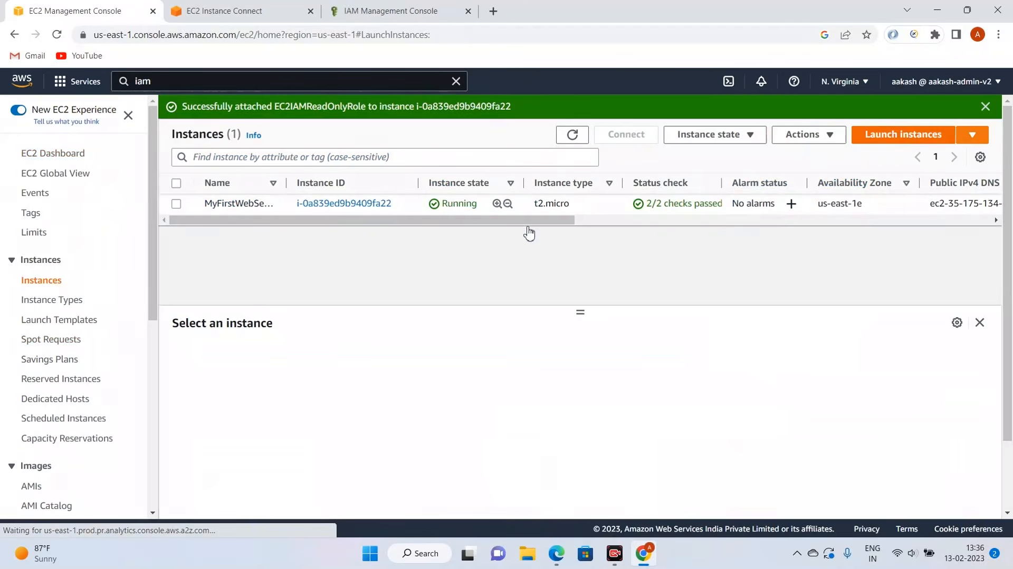
click(906, 134)
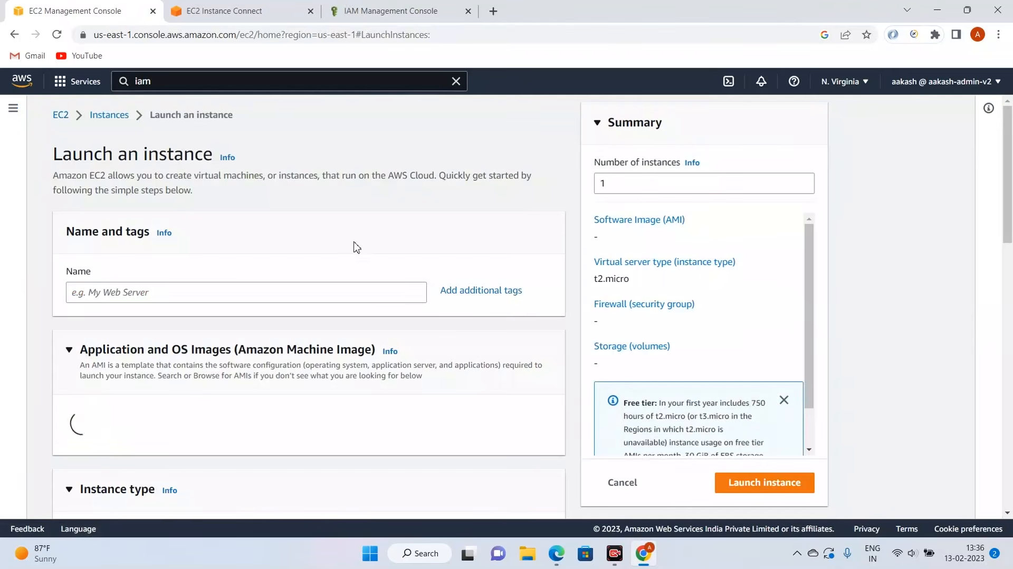
Step: Expand the advanced details of the new instance and enable Request Spot Instances as its purchasing option
scroll(575, 287, down, 20)
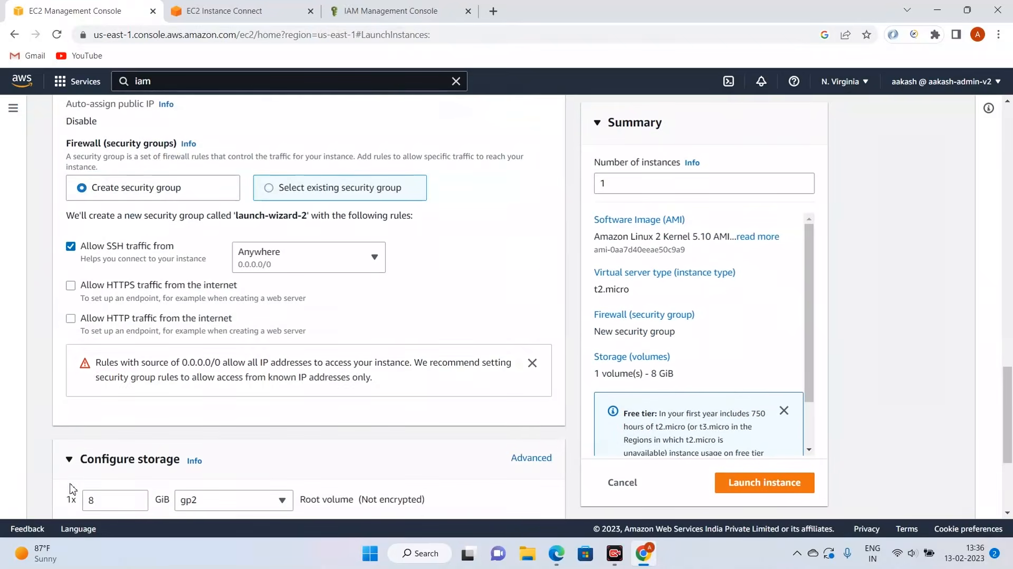
scroll(428, 289, up, 7)
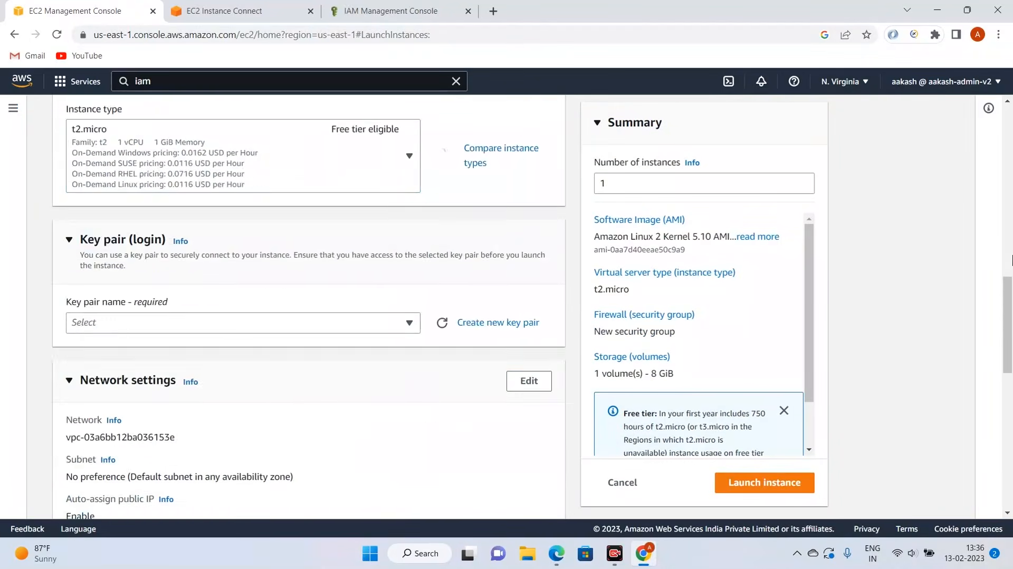
scroll(480, 284, down, 10)
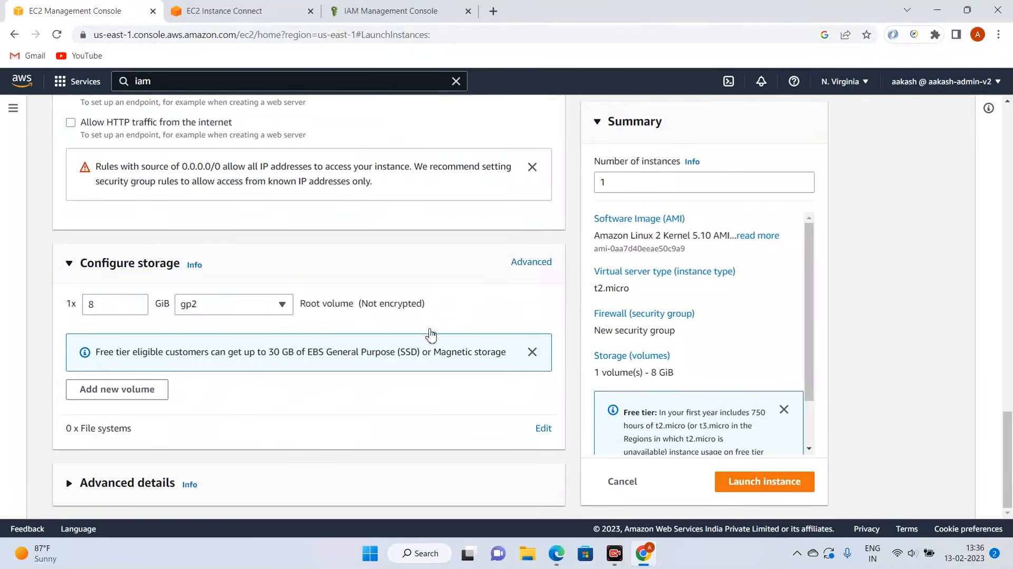
click(77, 484)
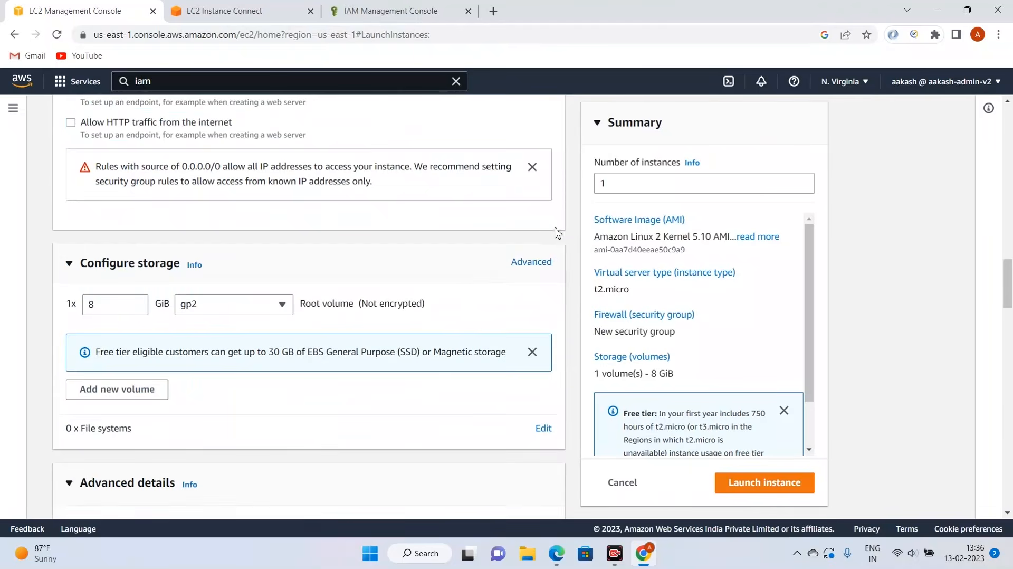
scroll(551, 229, down, 5)
scroll(340, 295, down, 1)
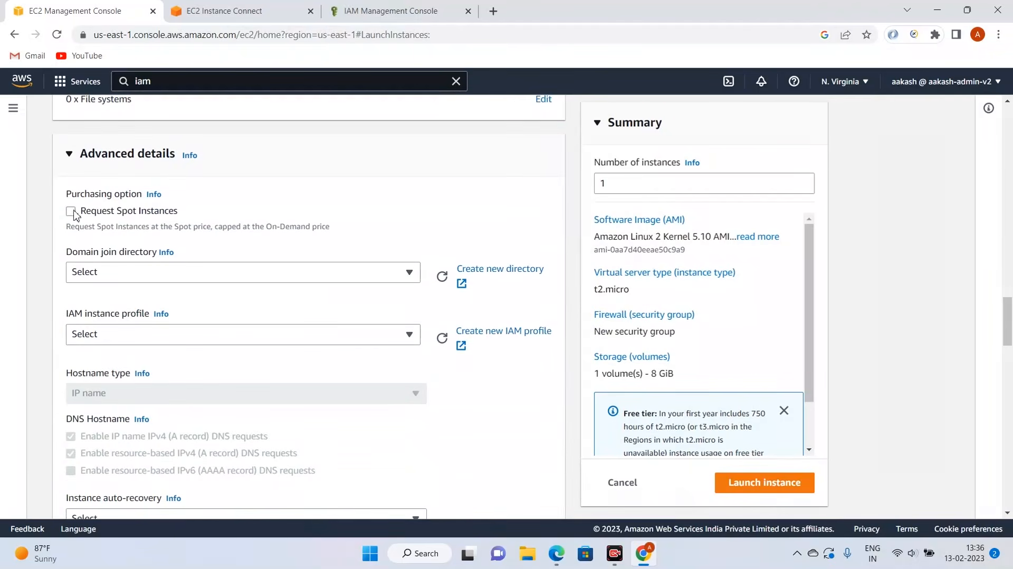
click(159, 228)
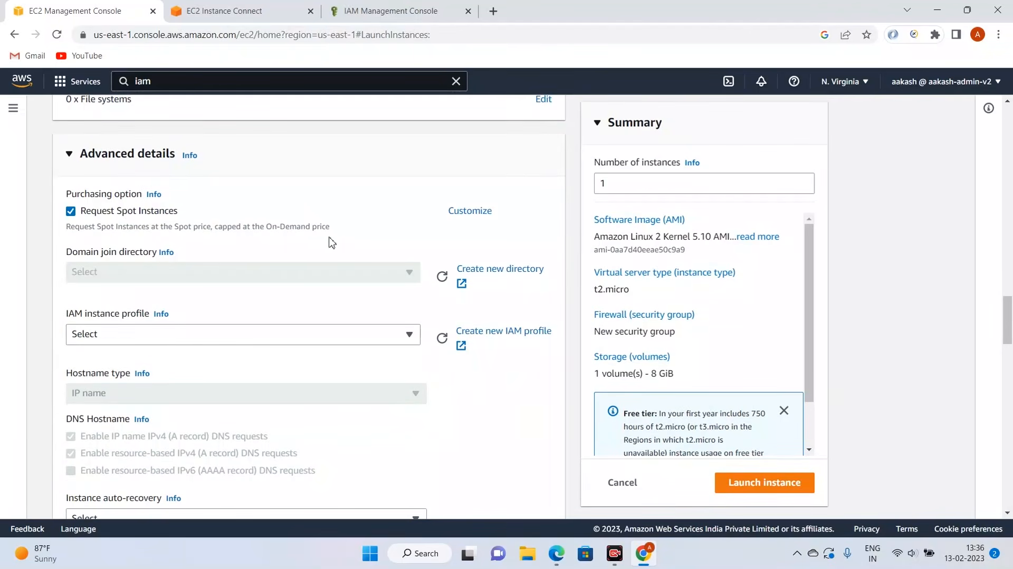
click(71, 214)
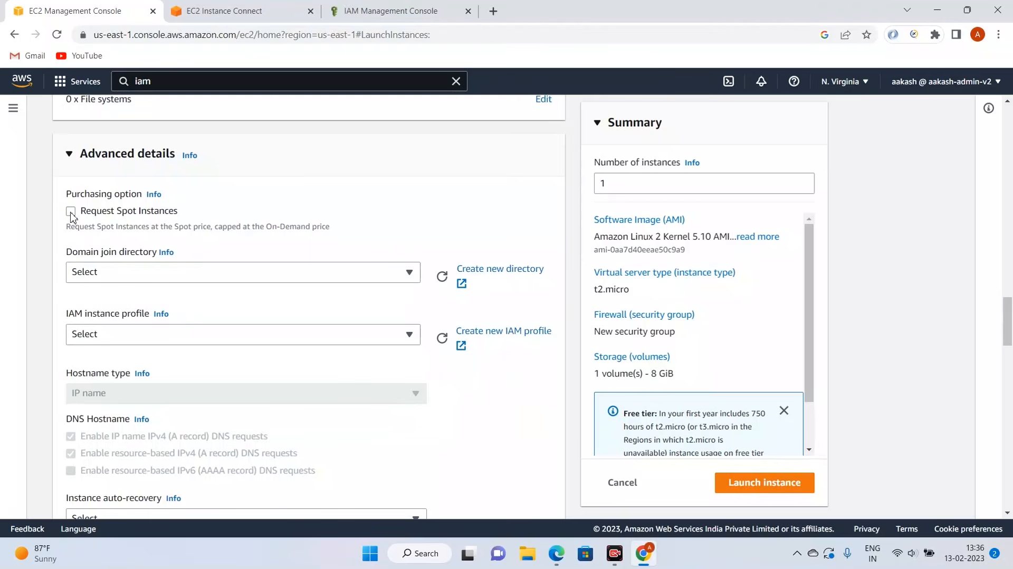
click(71, 211)
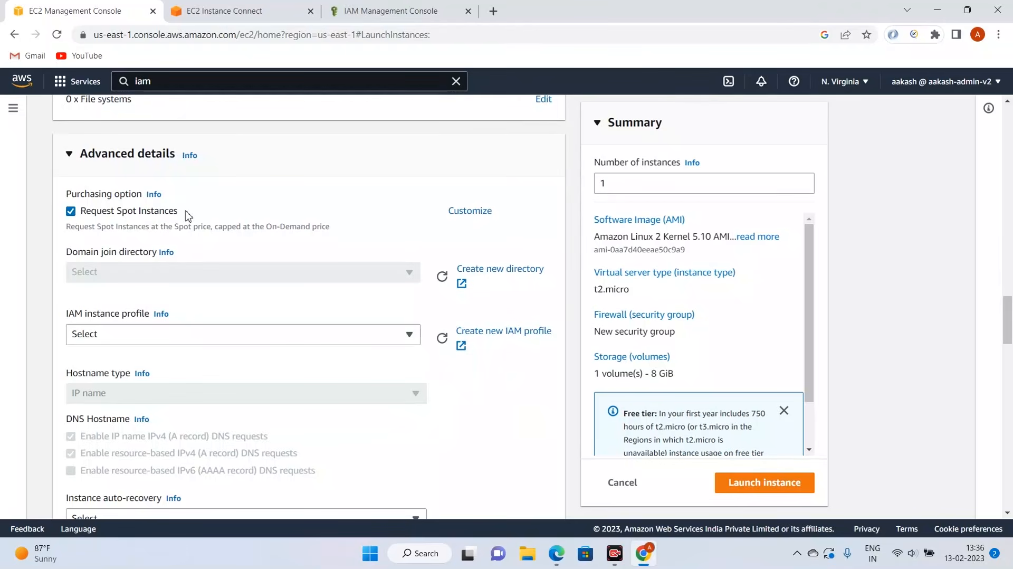
Step: Review the remaining advanced details, from shutdown behavior and placement group to tenancy and user data
scroll(267, 215, down, 3)
scroll(317, 202, down, 3)
scroll(317, 202, down, 6)
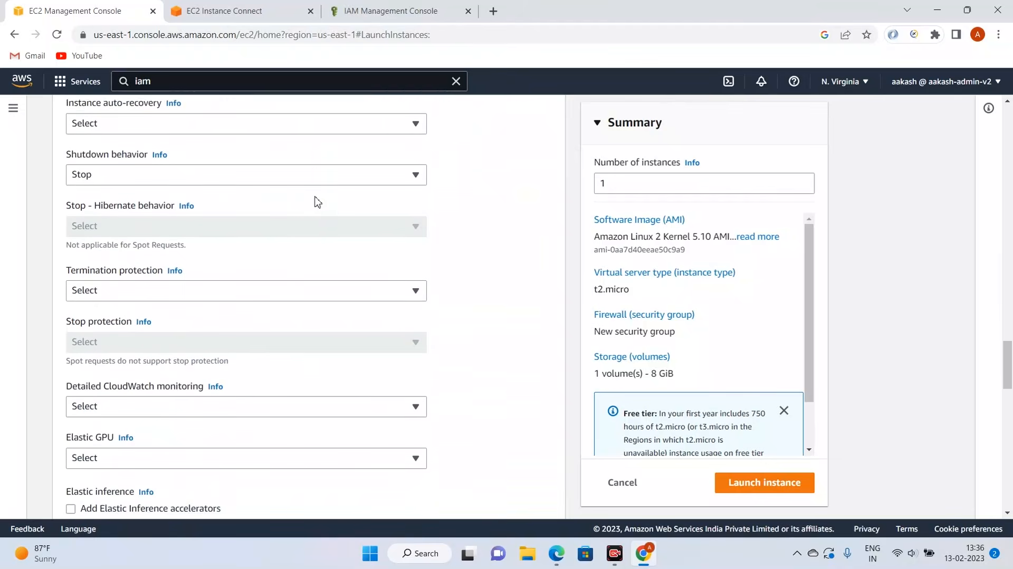
scroll(321, 198, down, 12)
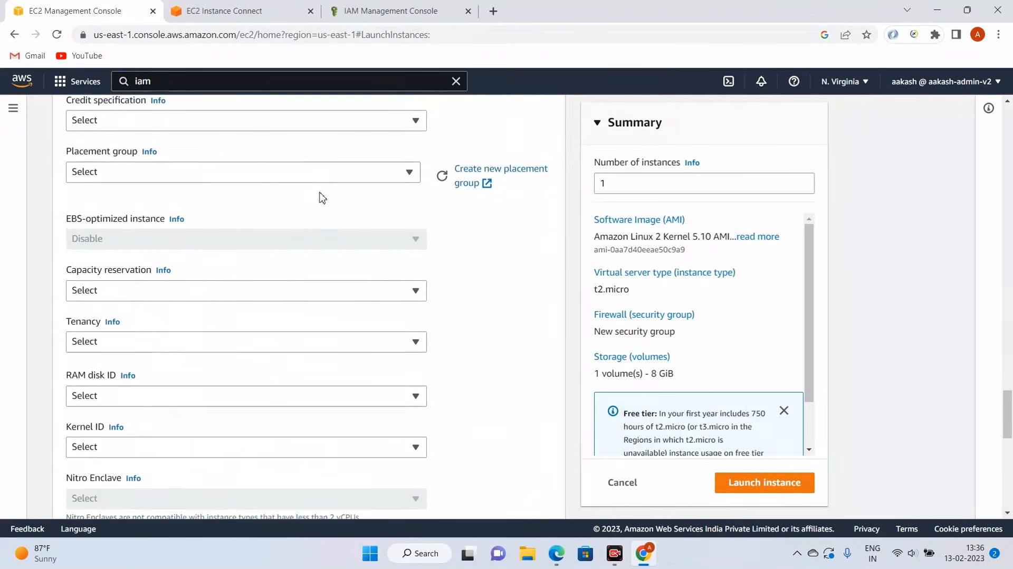
scroll(322, 194, down, 1)
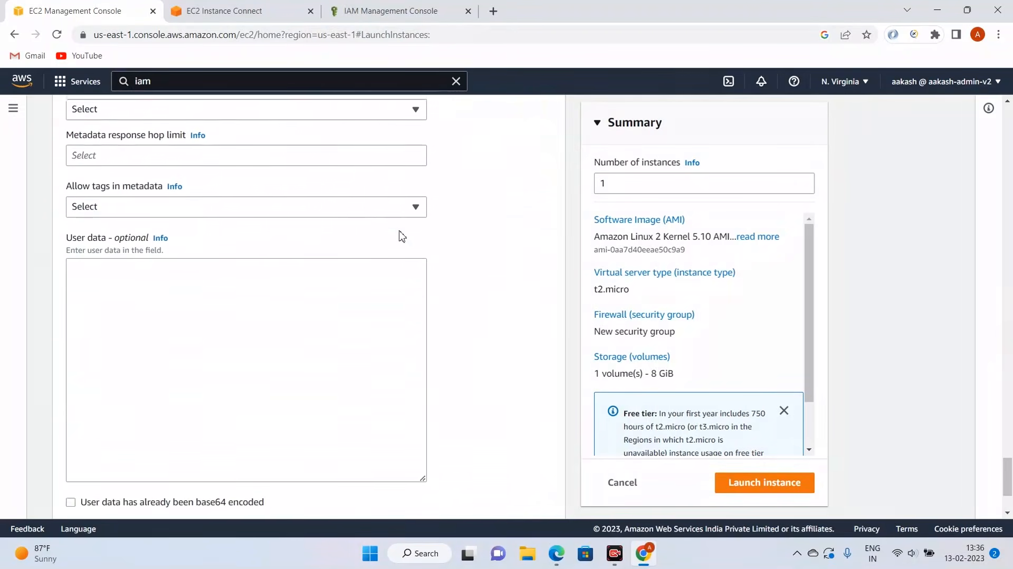
scroll(401, 235, up, 15)
scroll(400, 238, up, 5)
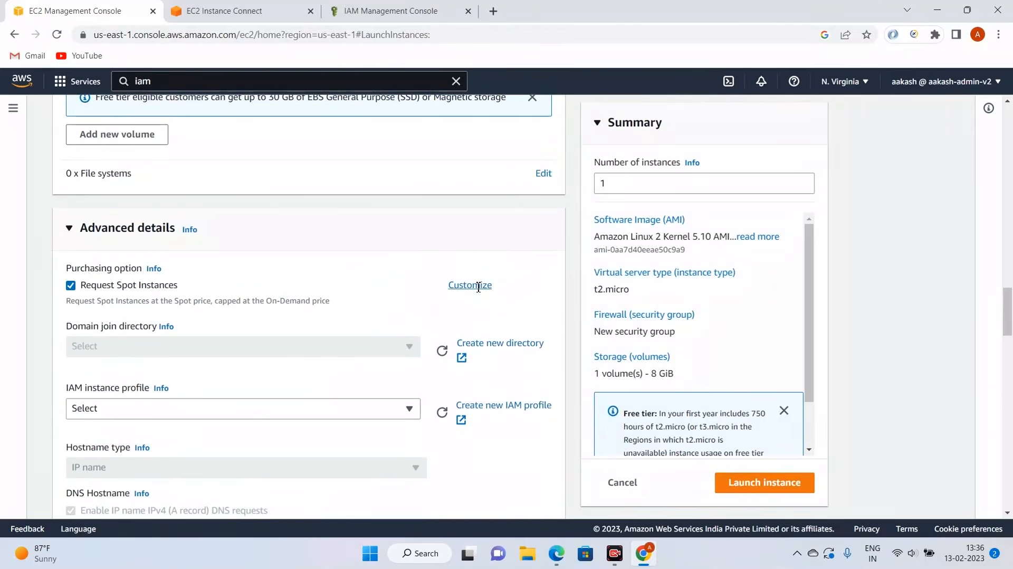
Step: Customize the Spot request with a maximum price of $2 per instance/hour
click(478, 286)
scroll(355, 251, down, 2)
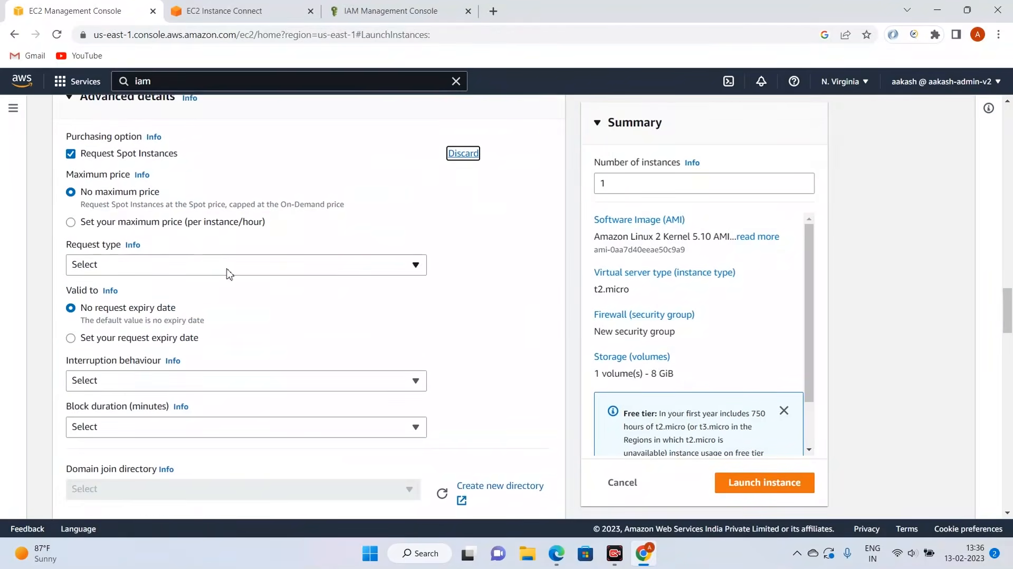
click(101, 223)
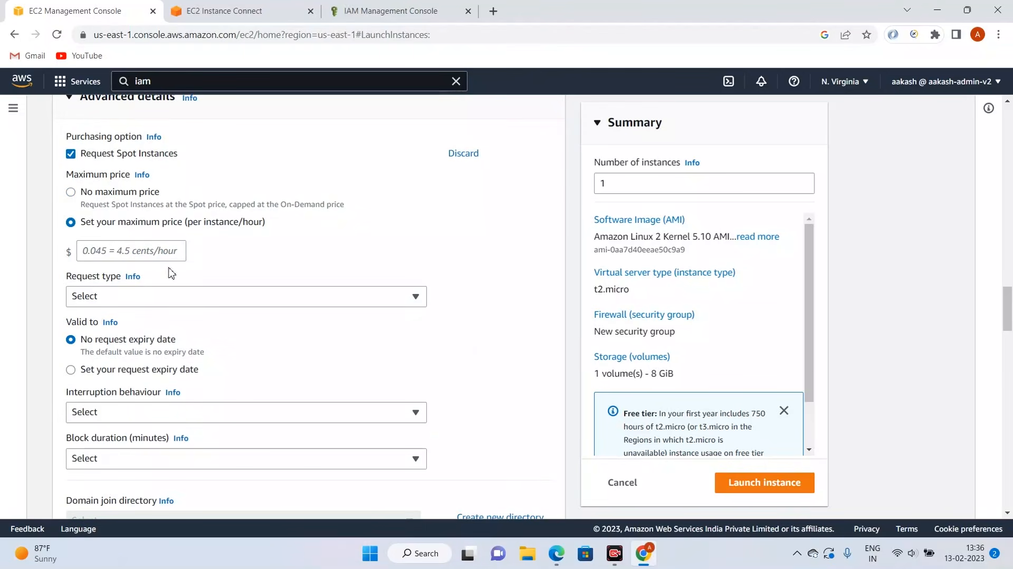
click(132, 244)
text(2)
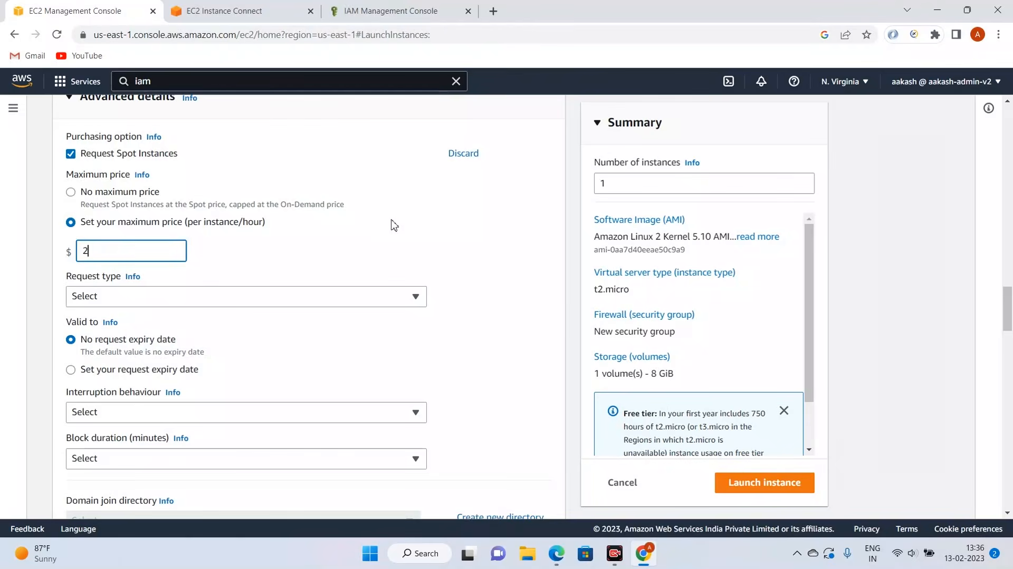
Step: Leave the launch form without launching the instance and return to the EC2 dashboard
scroll(548, 334, up, 10)
scroll(551, 360, up, 7)
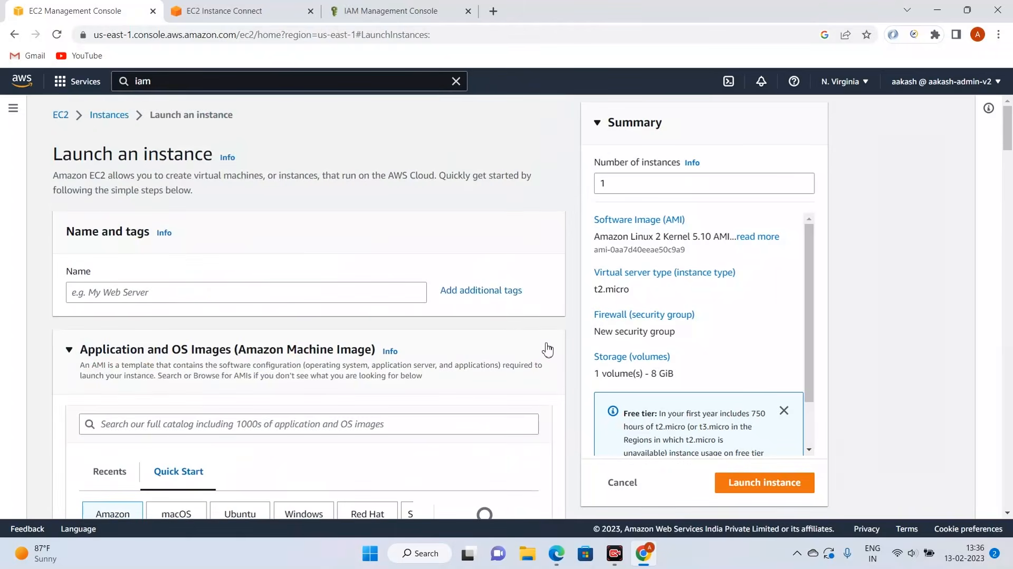
click(70, 115)
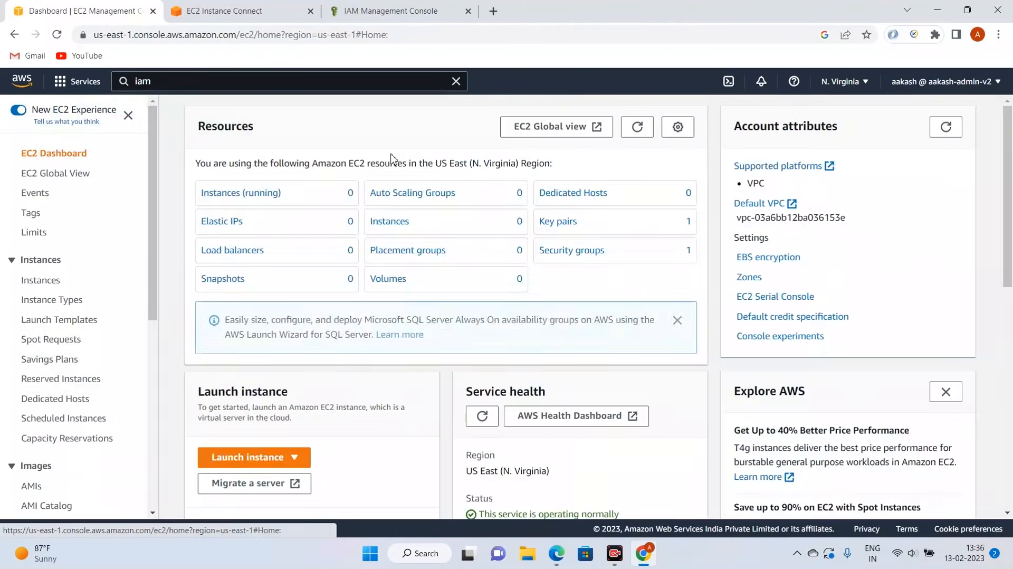
Step: Go to Dedicated Hosts and open the form for allocating a Dedicated Host
scroll(100, 332, down, 4)
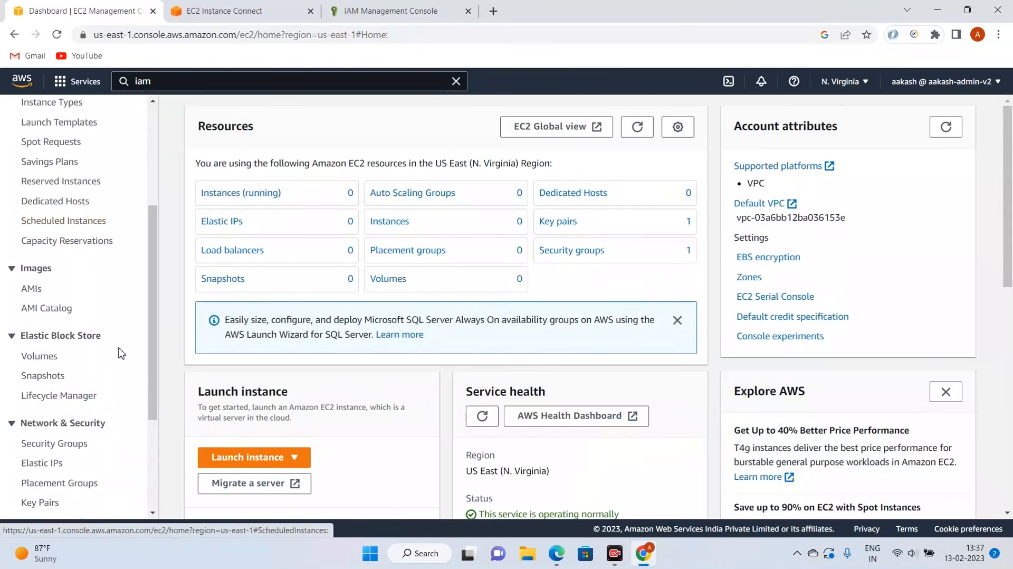
scroll(74, 328, up, 4)
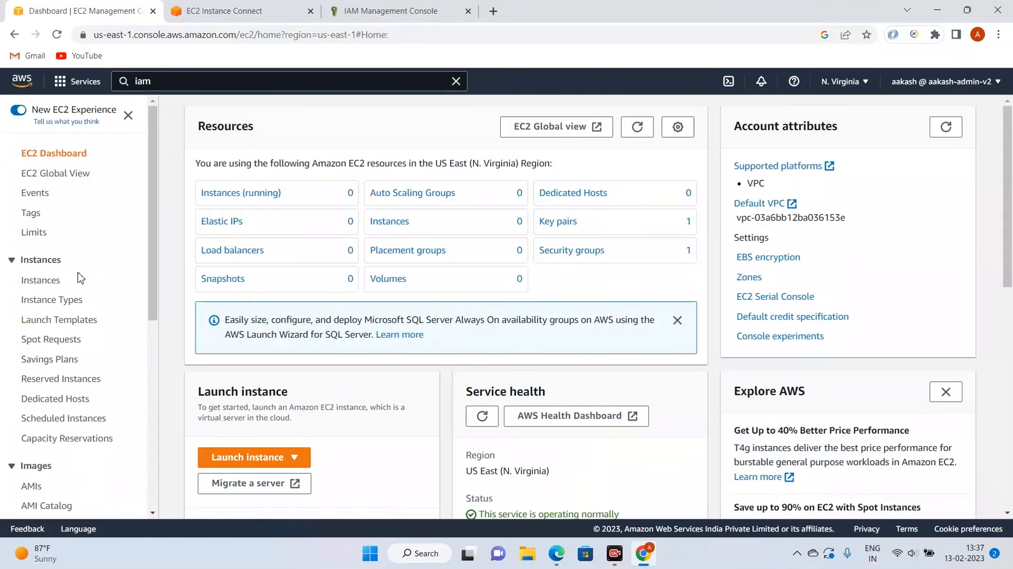
scroll(74, 317, down, 3)
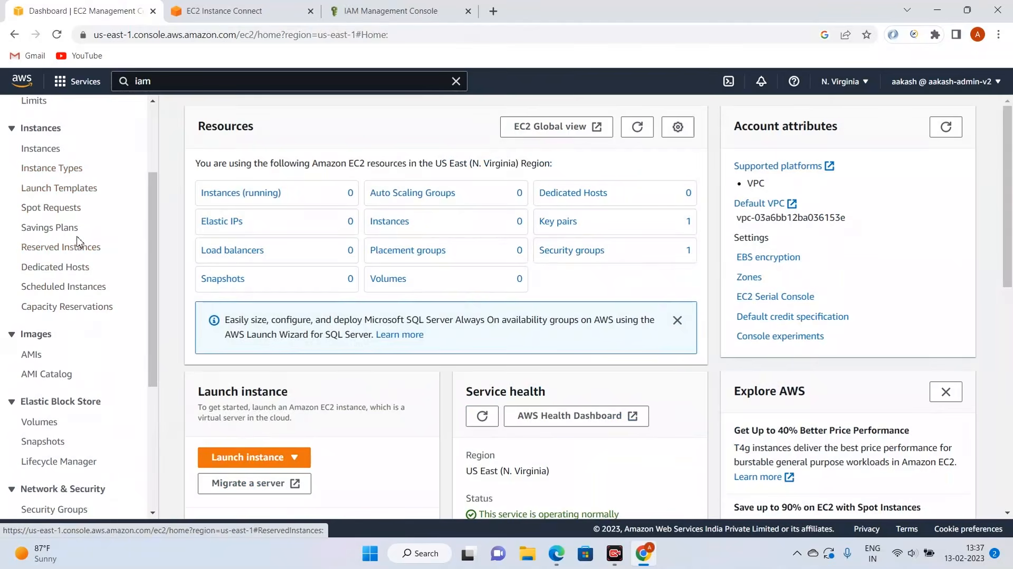
click(73, 266)
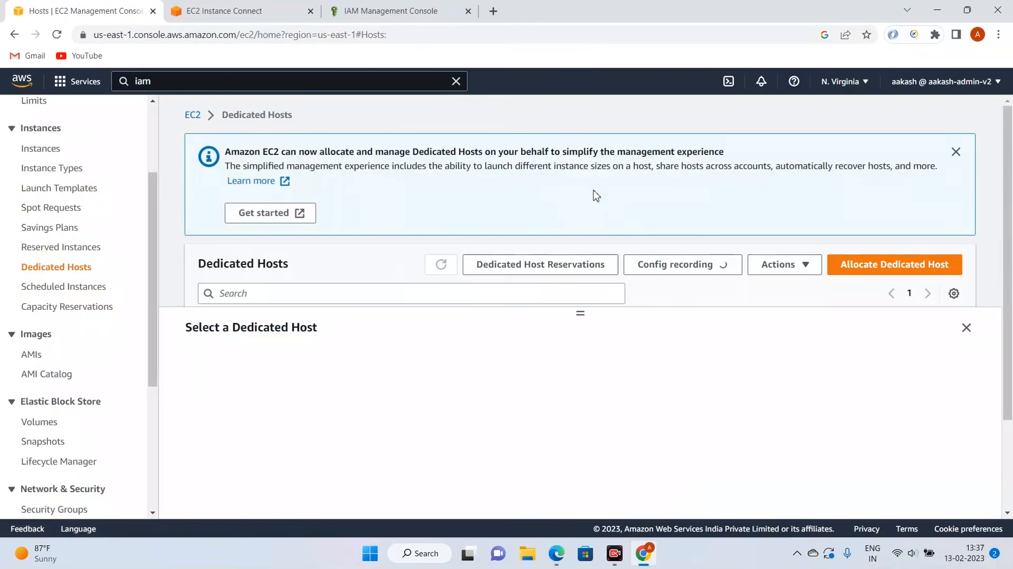
scroll(890, 266, down, 2)
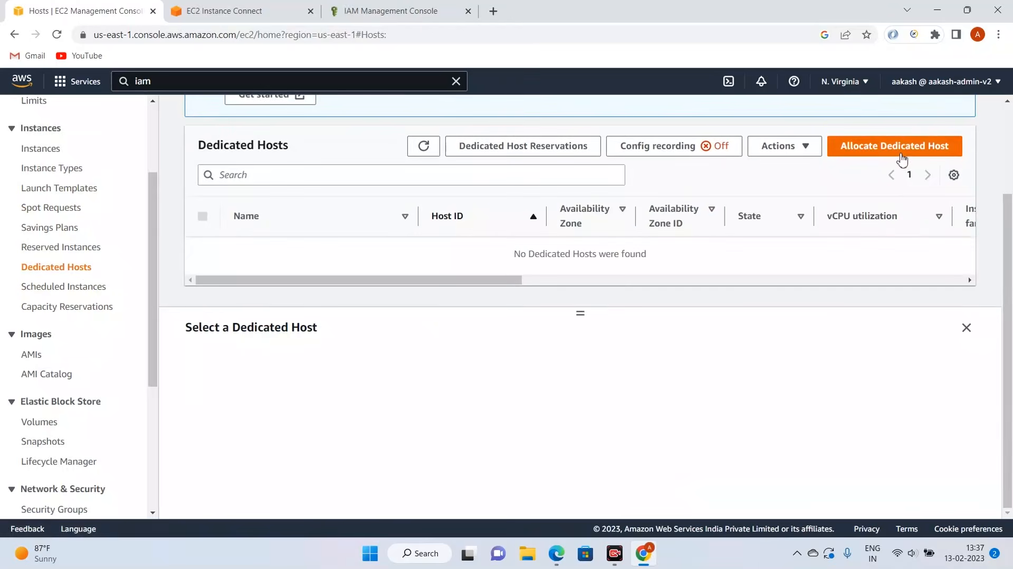
click(901, 153)
Step: Check the name tag field and the instance family choices for the Dedicated Host without selecting one
click(139, 283)
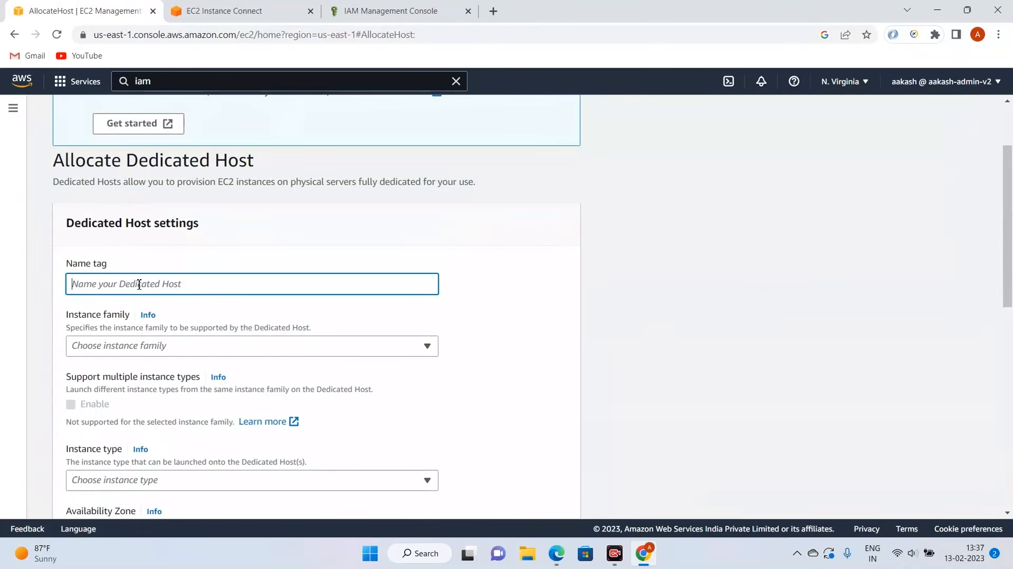
scroll(380, 266, down, 3)
click(181, 149)
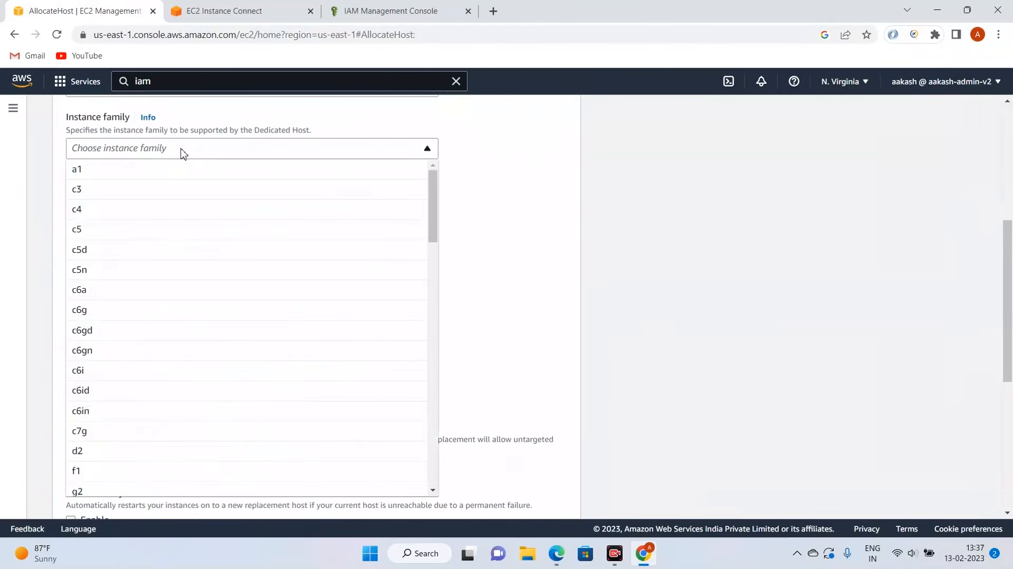
click(181, 149)
scroll(476, 219, down, 3)
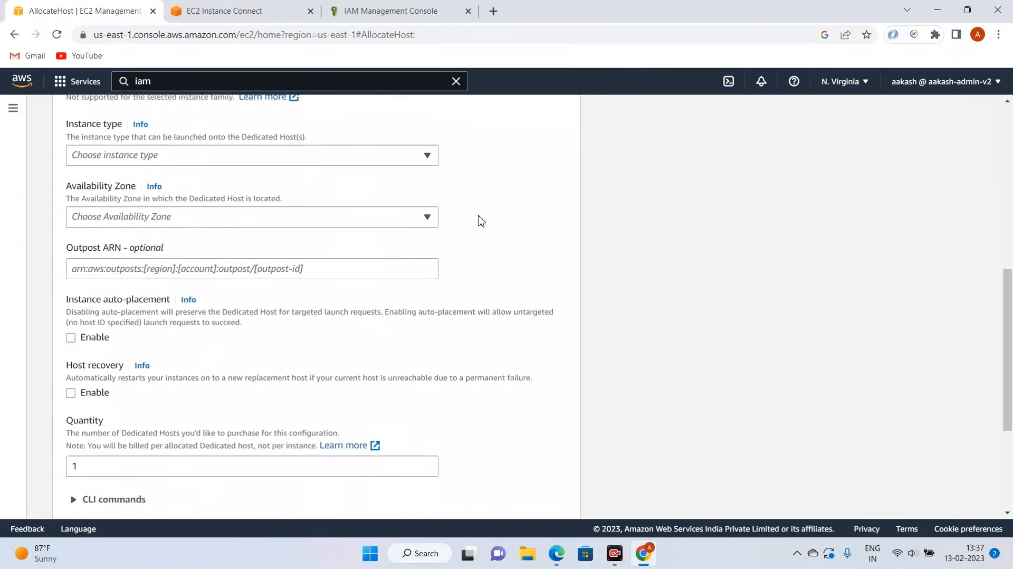
Step: Examine the remaining Dedicated Host settings, including placement, recovery, quantity and tags, and return to the EC2 dashboard without allocating
scroll(406, 208, up, 4)
scroll(502, 239, down, 1)
scroll(501, 238, down, 6)
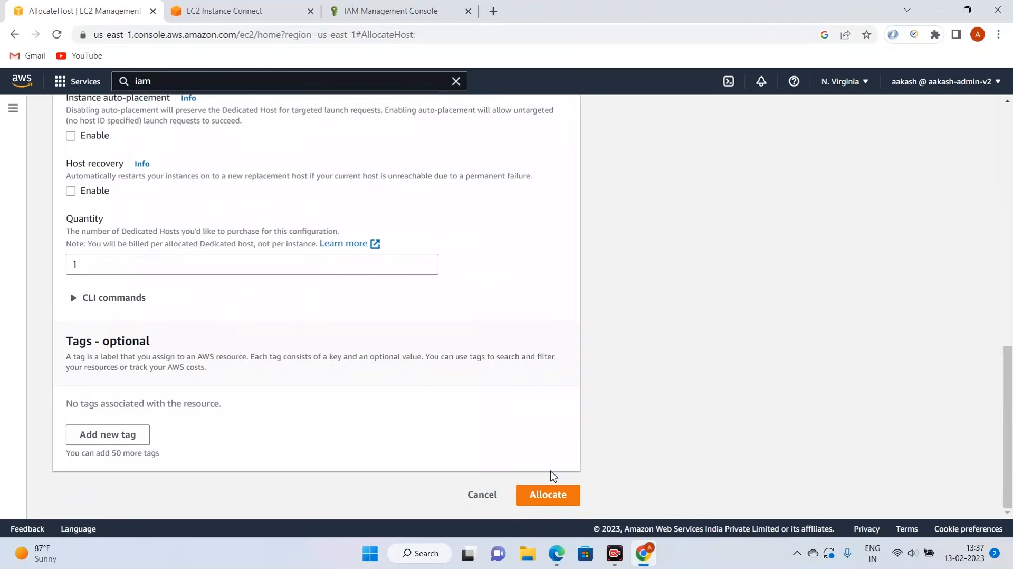
scroll(479, 286, up, 5)
scroll(480, 285, up, 6)
scroll(482, 285, down, 11)
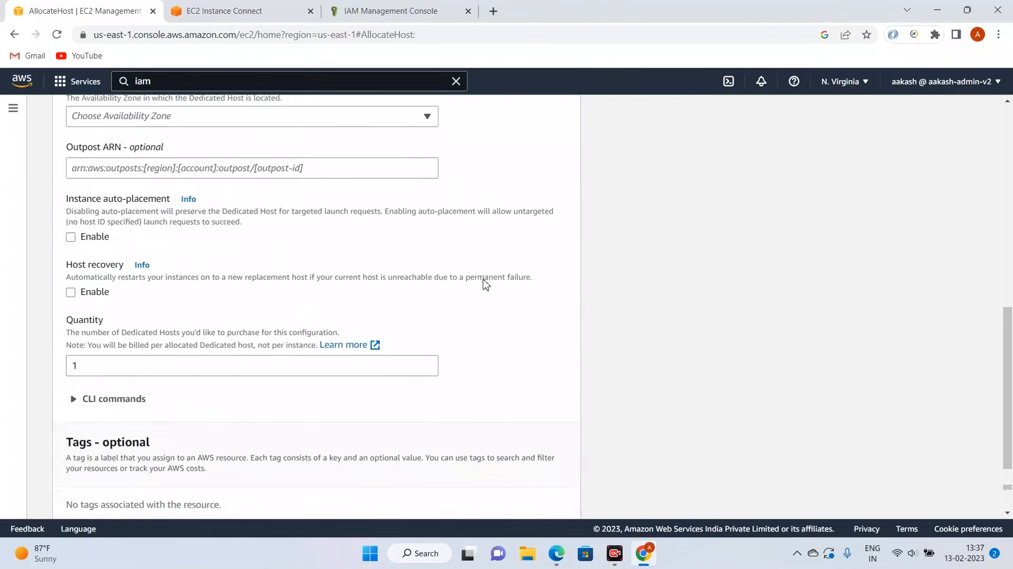
scroll(483, 285, up, 6)
scroll(482, 285, down, 6)
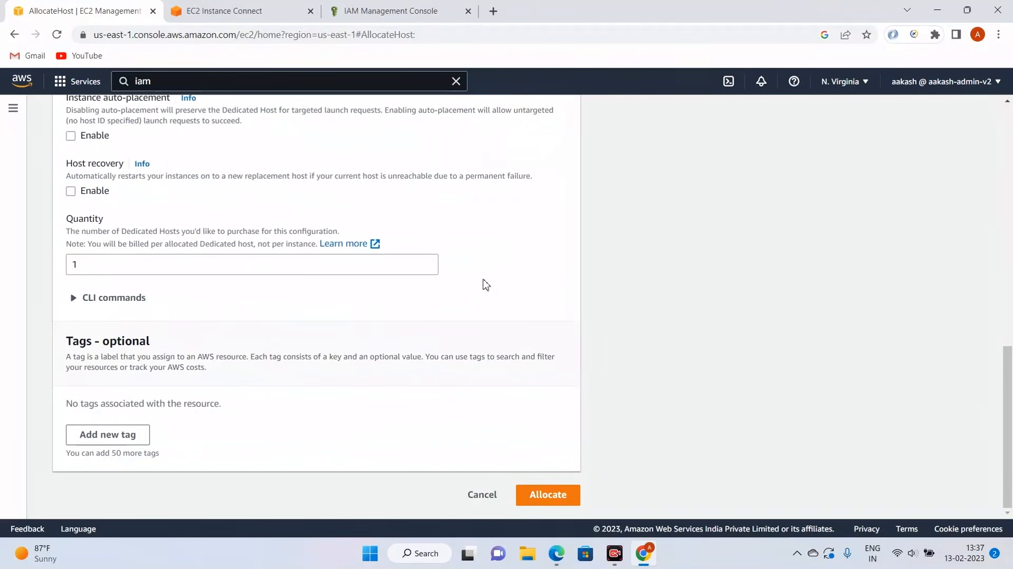
scroll(545, 284, up, 12)
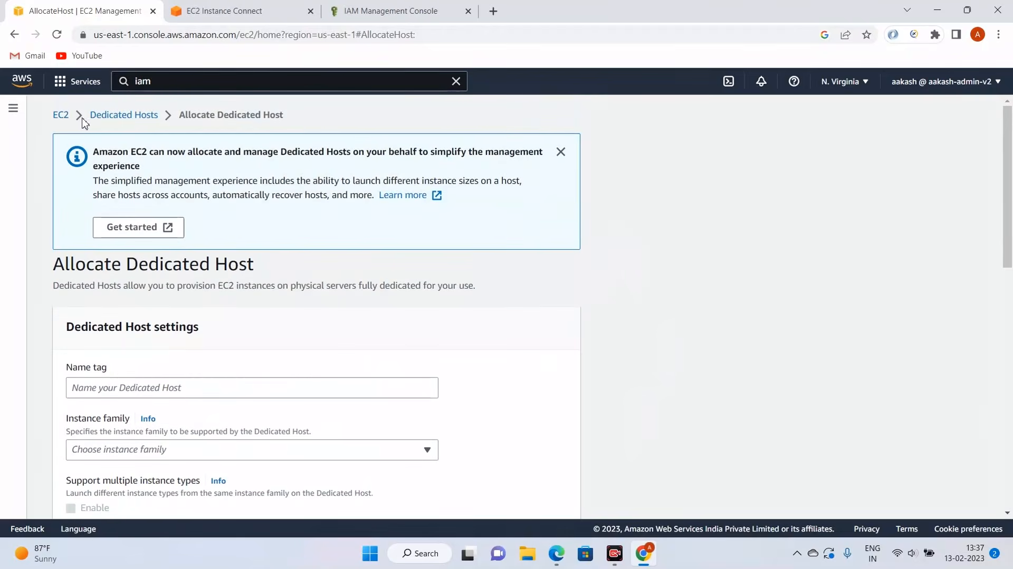
click(61, 115)
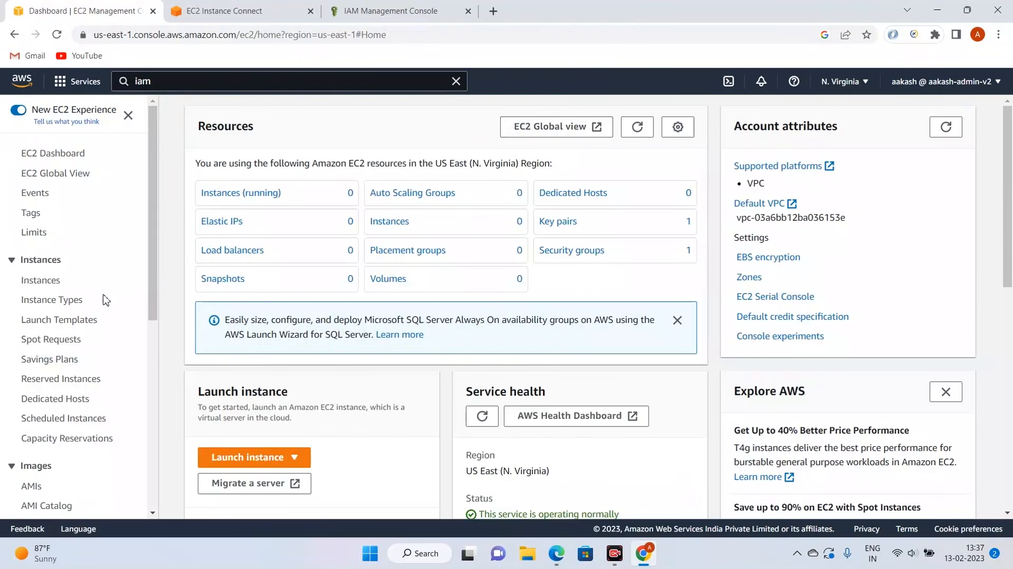
Step: Open Savings Plans, read the overview of the pricing model and return to the EC2 dashboard without purchasing
click(51, 359)
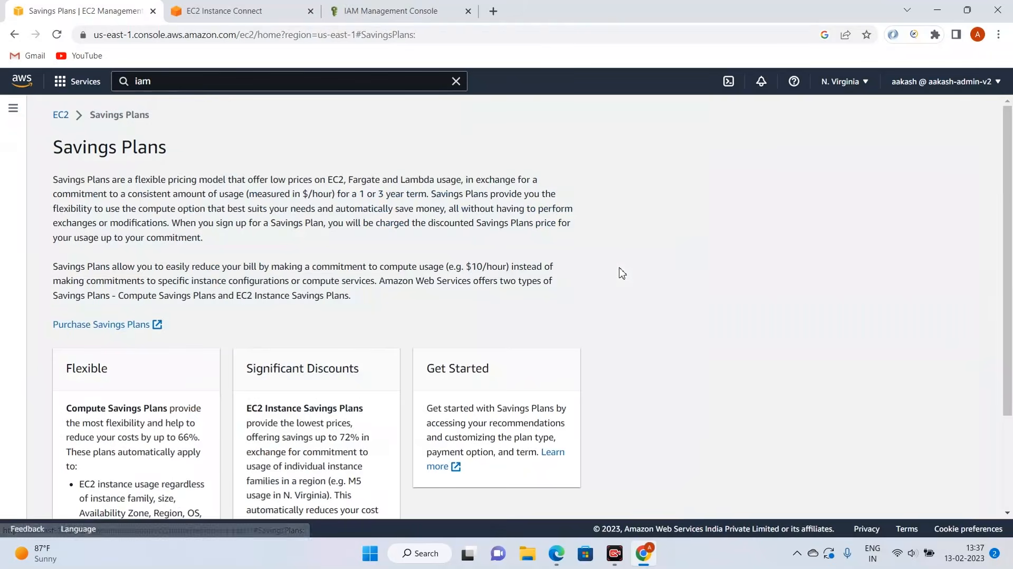
scroll(587, 251, down, 4)
scroll(236, 270, up, 4)
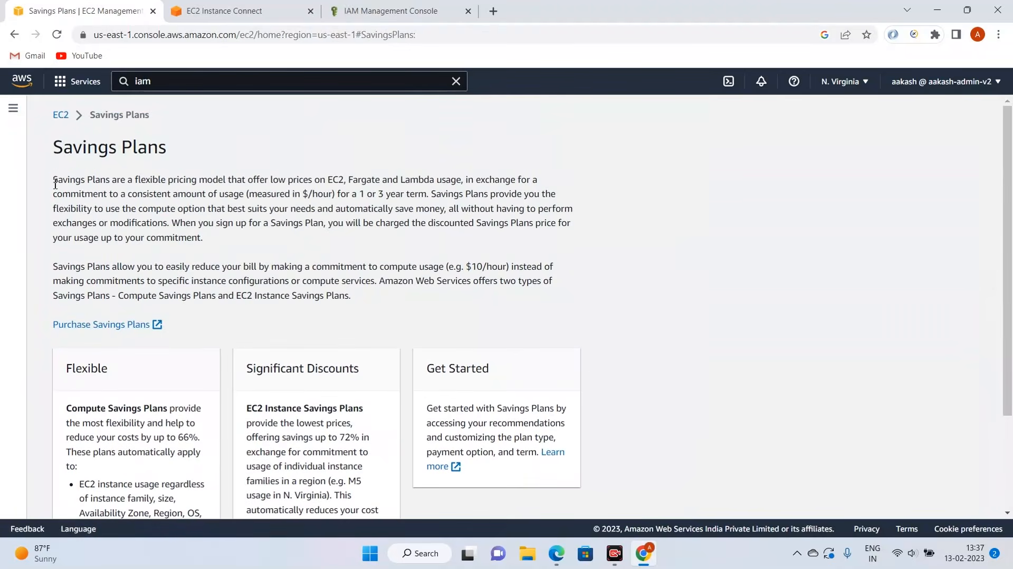
drag(54, 180, 392, 192)
click(384, 191)
click(61, 114)
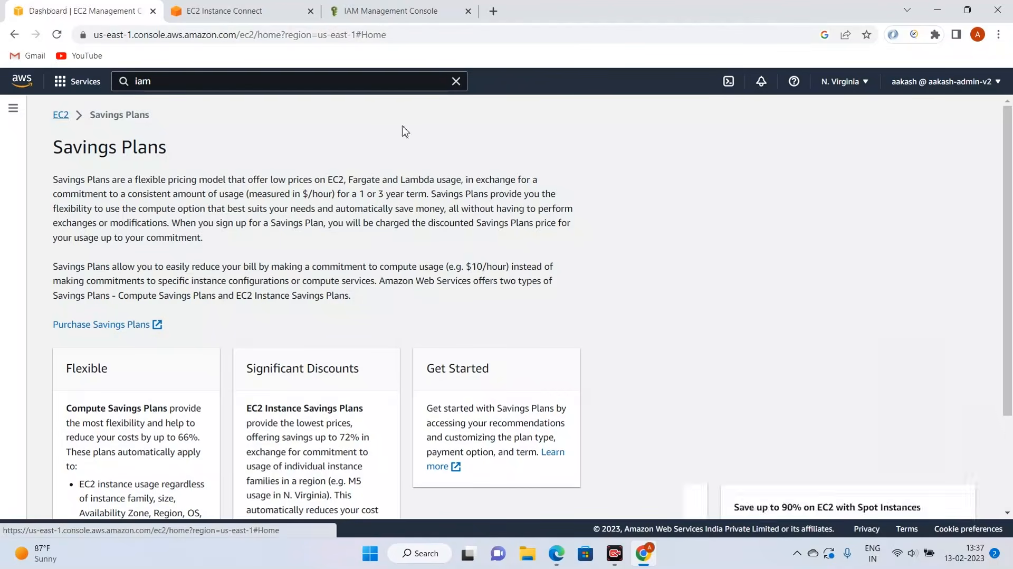
scroll(637, 343, down, 10)
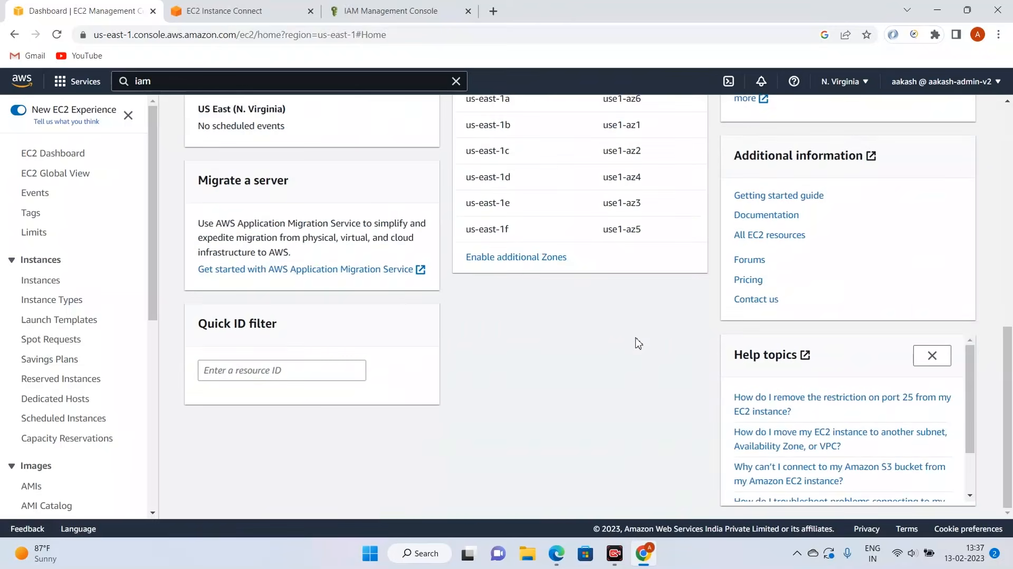
scroll(638, 343, up, 10)
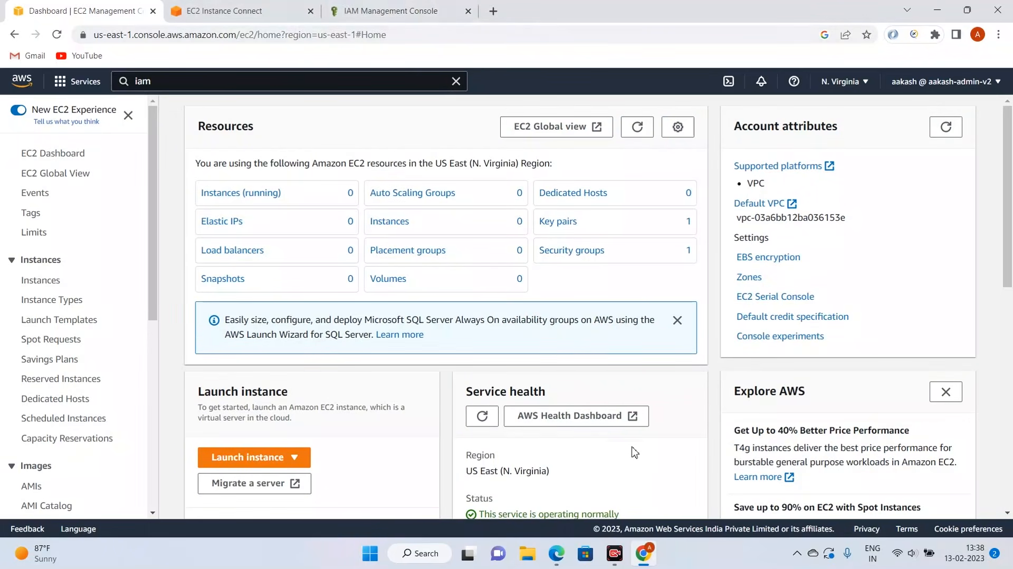
mouse_move(559, 558)
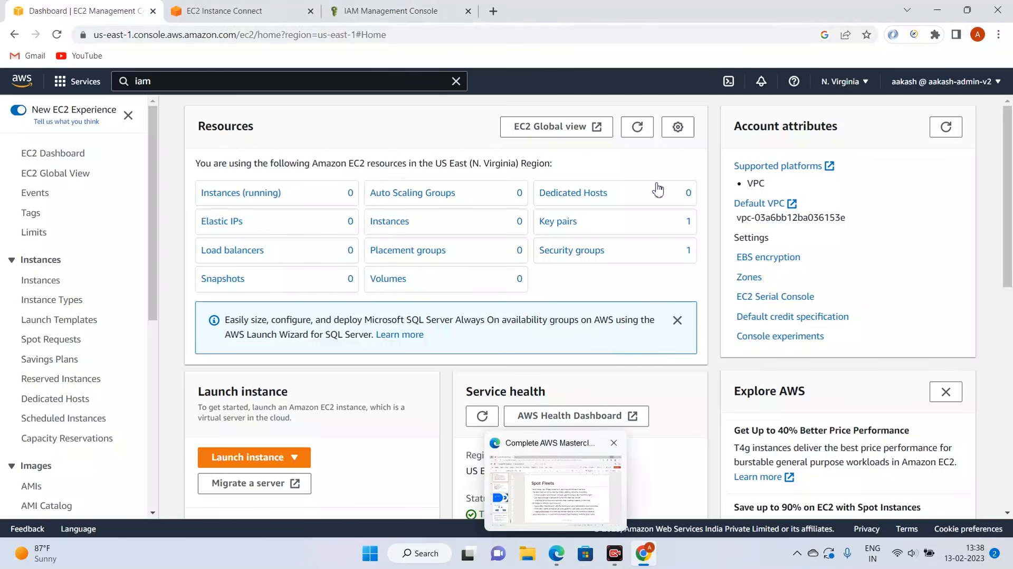
Step: Open the running EC2 instances and terminate the MyFirstWebServer instance
click(54, 153)
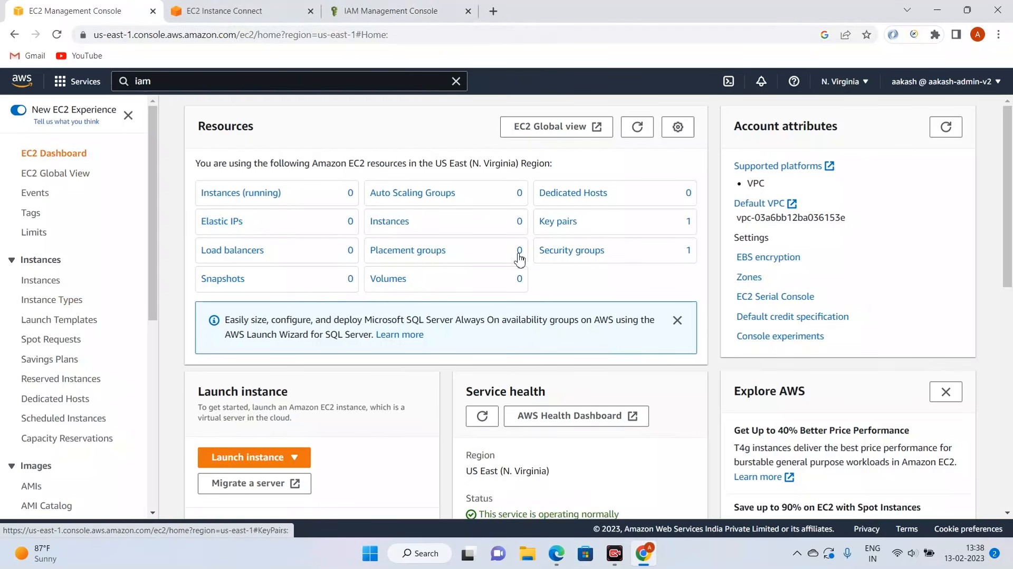
click(260, 194)
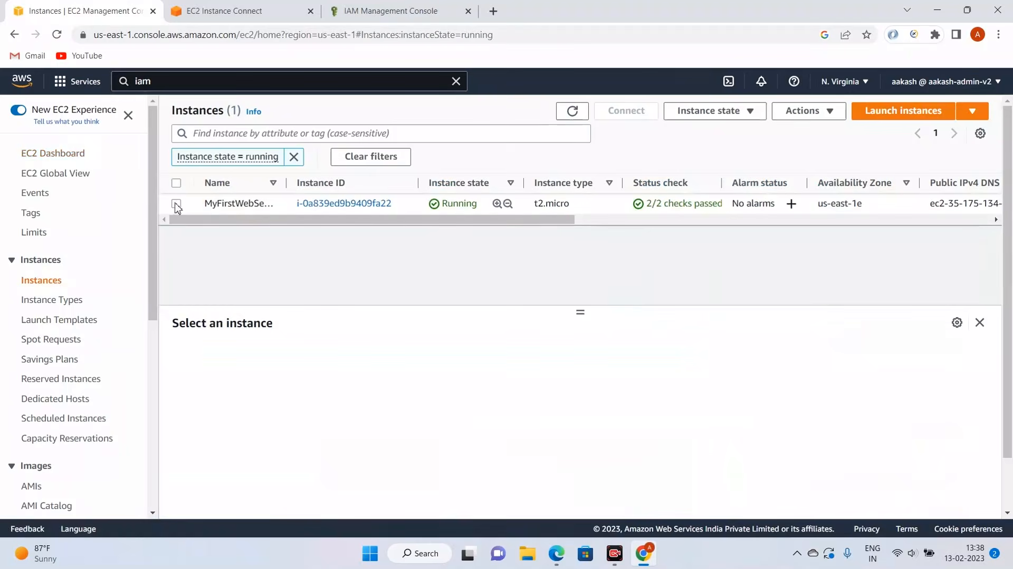
click(176, 204)
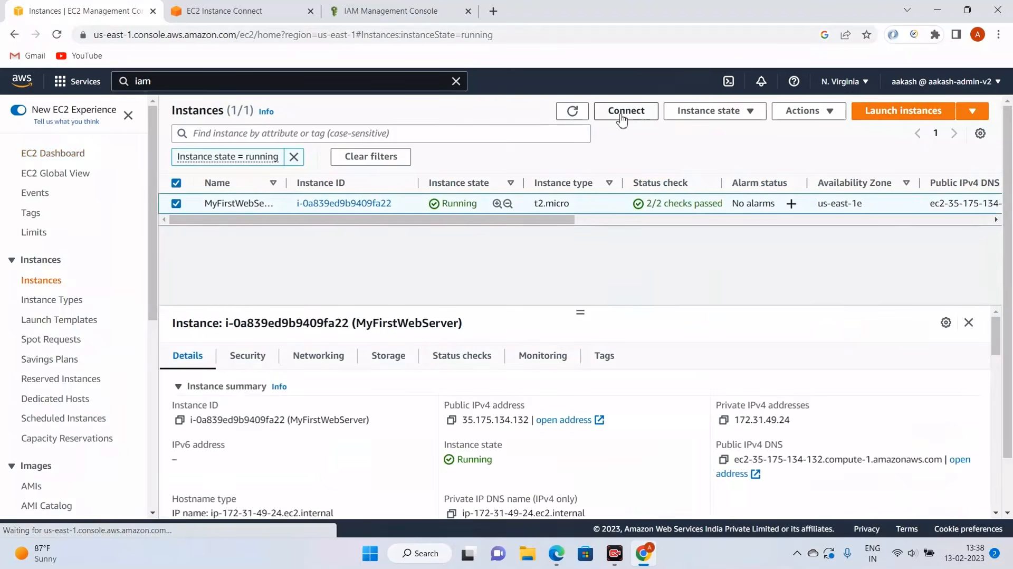
click(800, 113)
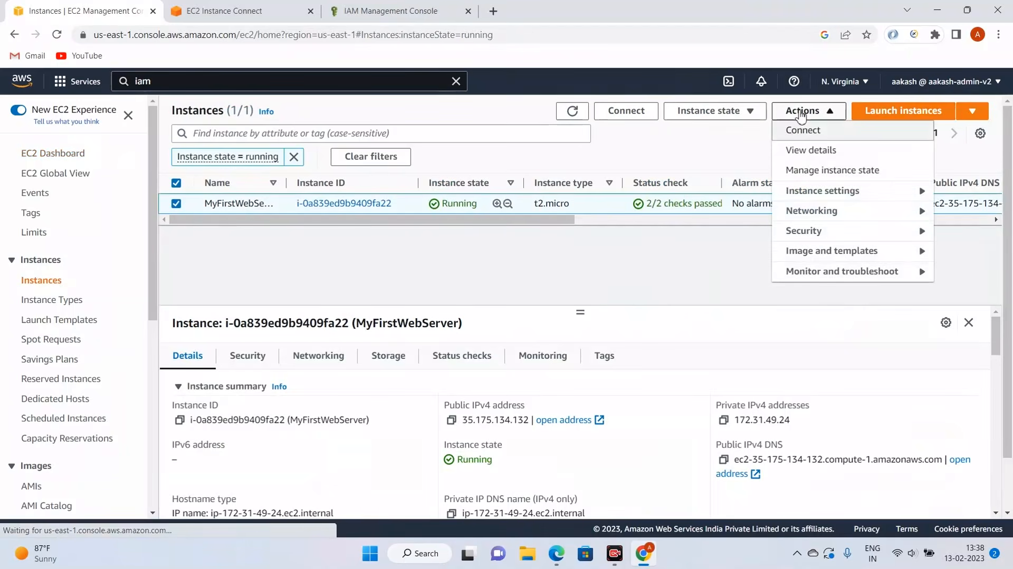
click(800, 113)
click(730, 110)
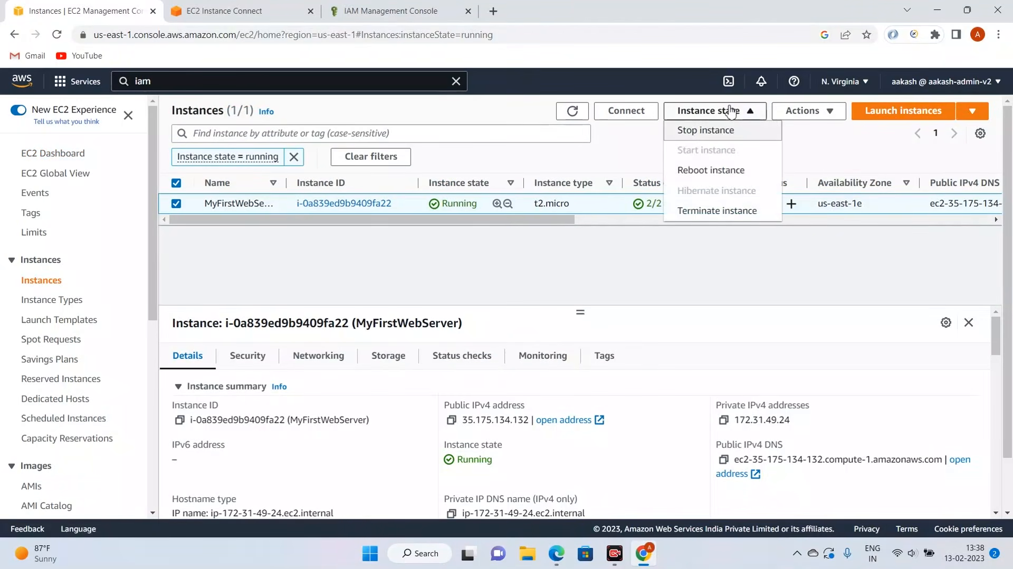
click(734, 212)
click(739, 403)
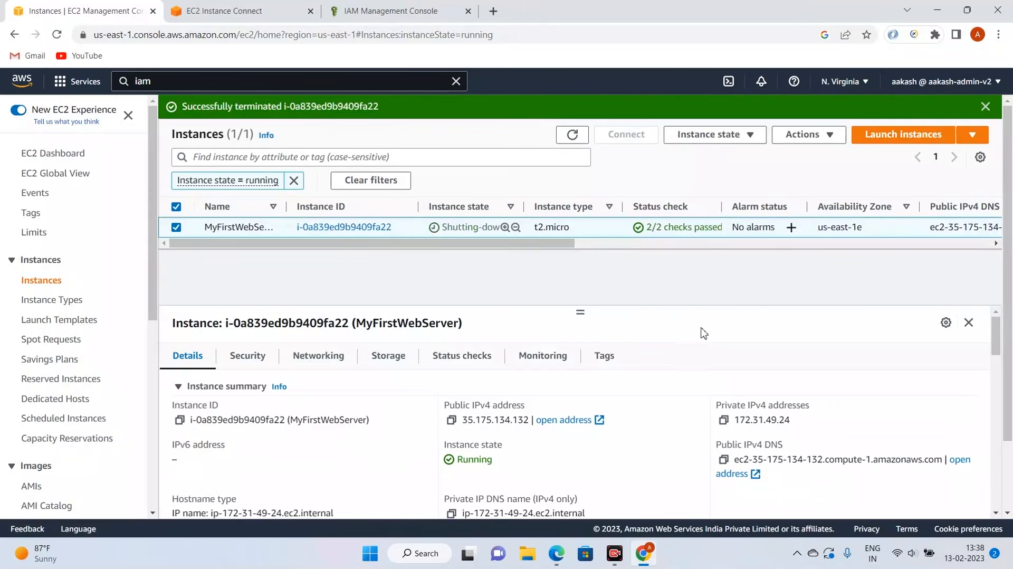
Step: In the IAM roles list, delete AWSServiceRoleForRDS and Ec2DynamoDbAccessRole, confirming with "delete"
click(454, 9)
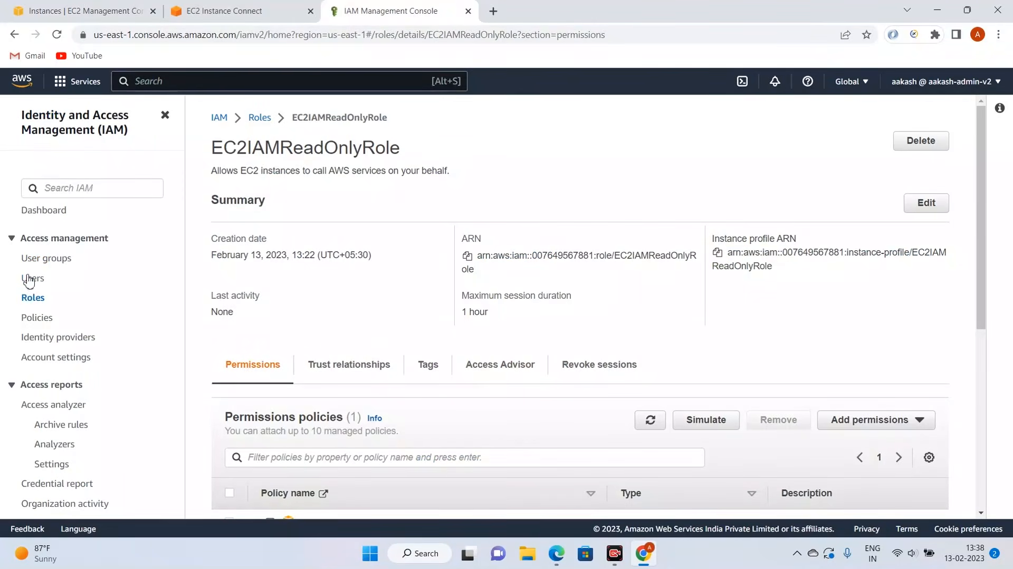
click(33, 297)
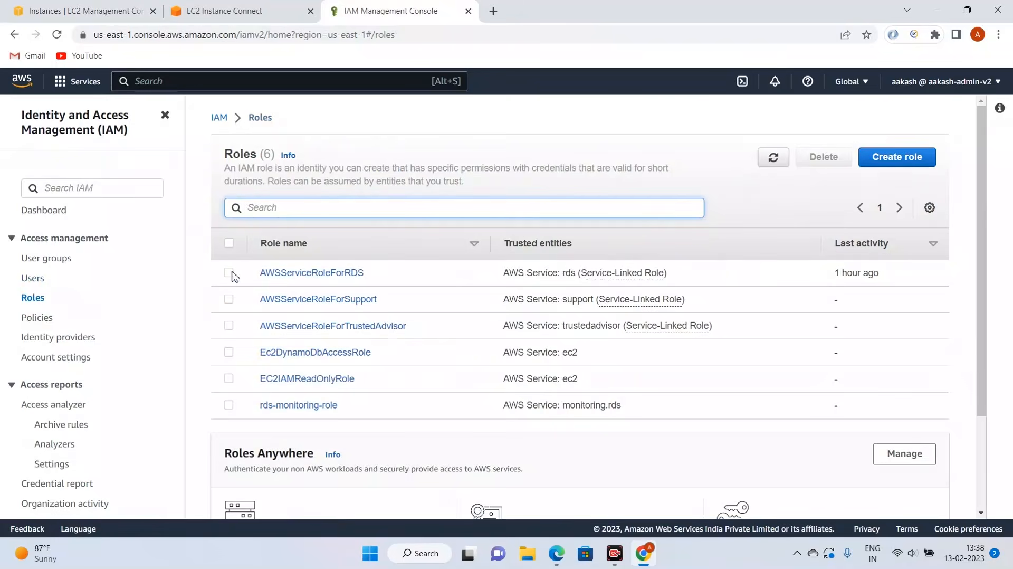
click(229, 272)
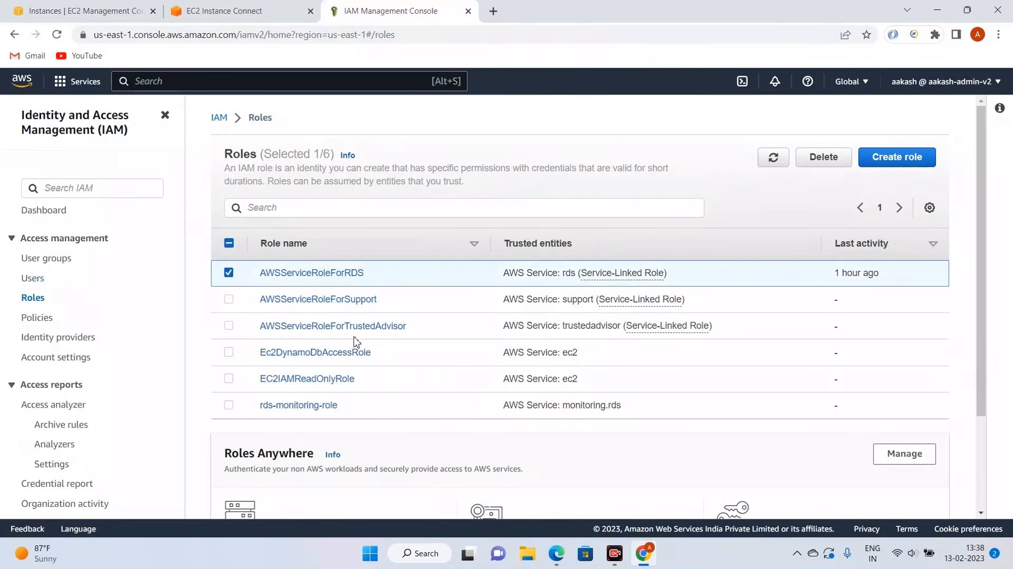
click(229, 352)
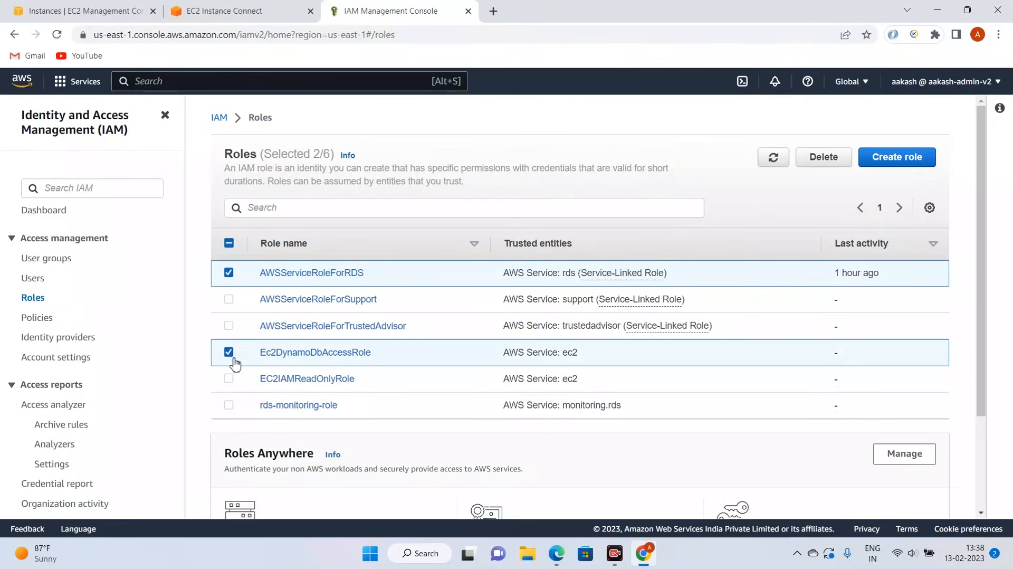
click(823, 156)
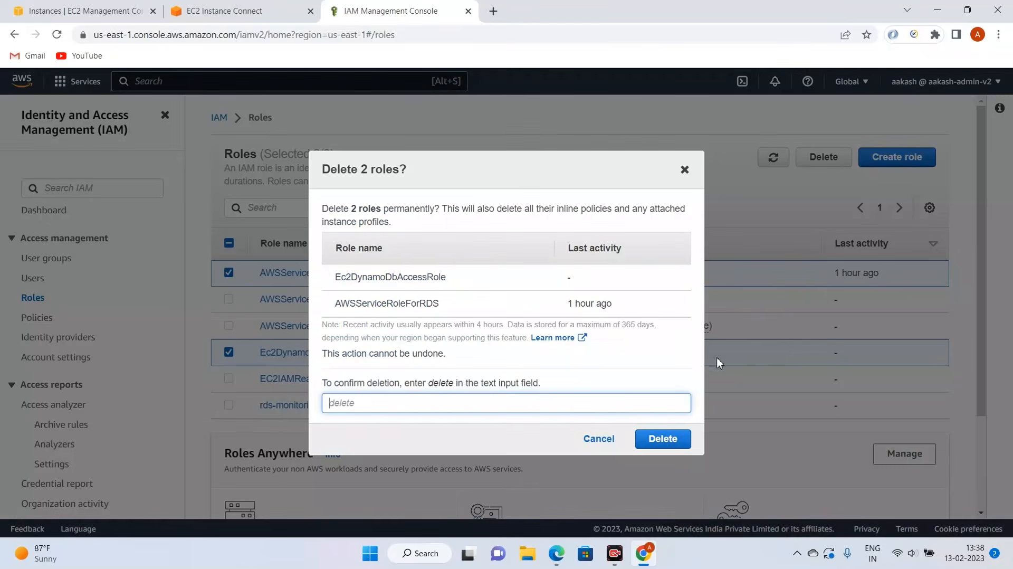
text(delete)
click(666, 438)
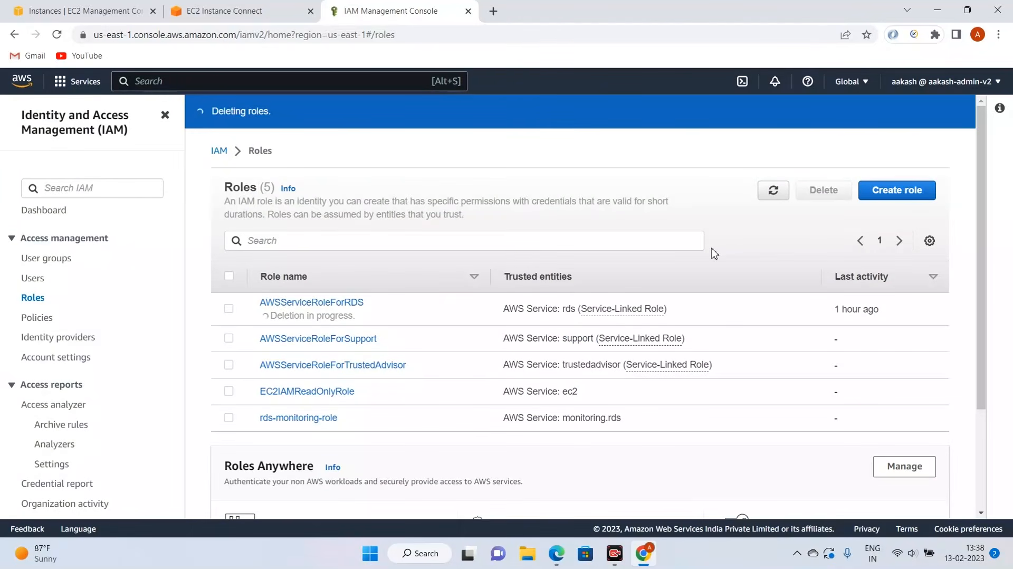
Step: Close the EC2 Instance Connect session and return to the EC2 instances list
click(285, 6)
click(310, 11)
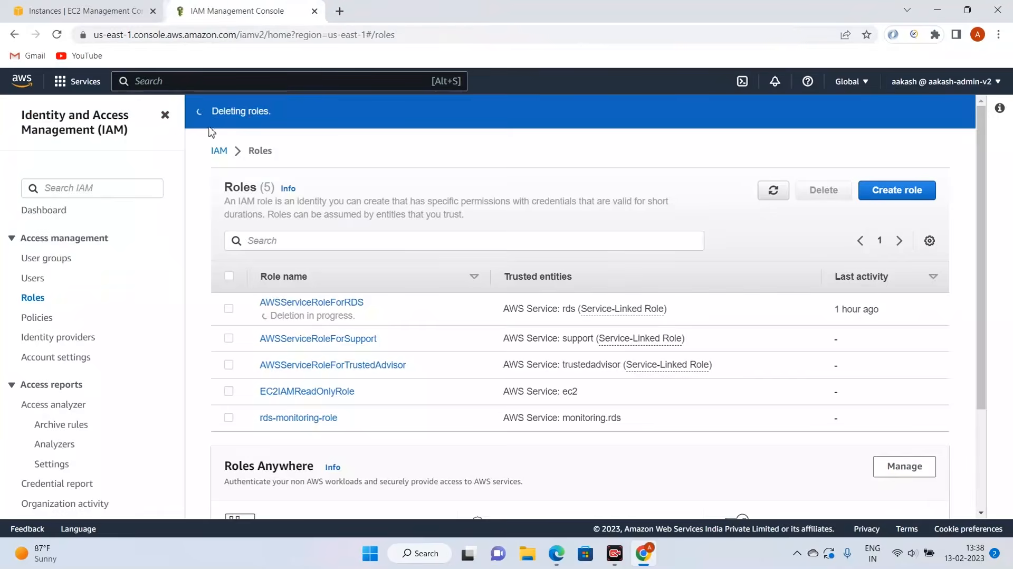
click(58, 8)
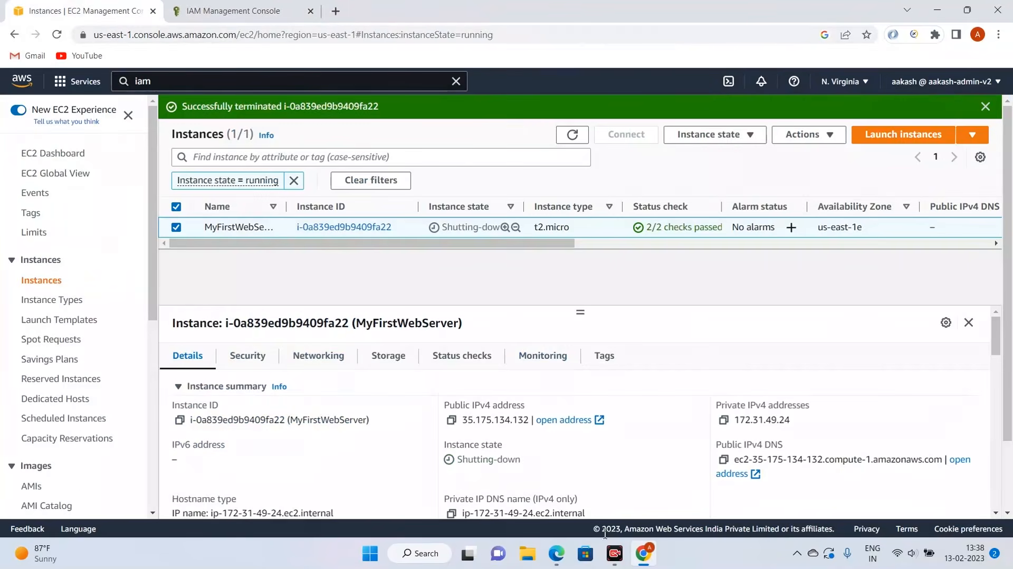
Step: Switch to the Complete AWS Masterclass deck in PowerPoint, present the EC2 - Summary slide full screen and end the show
click(556, 553)
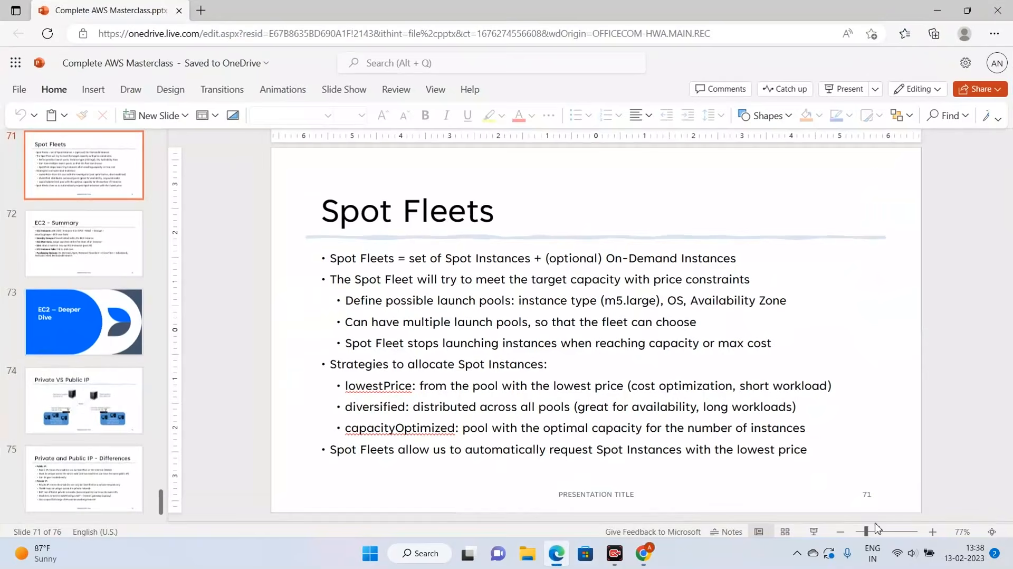
click(813, 531)
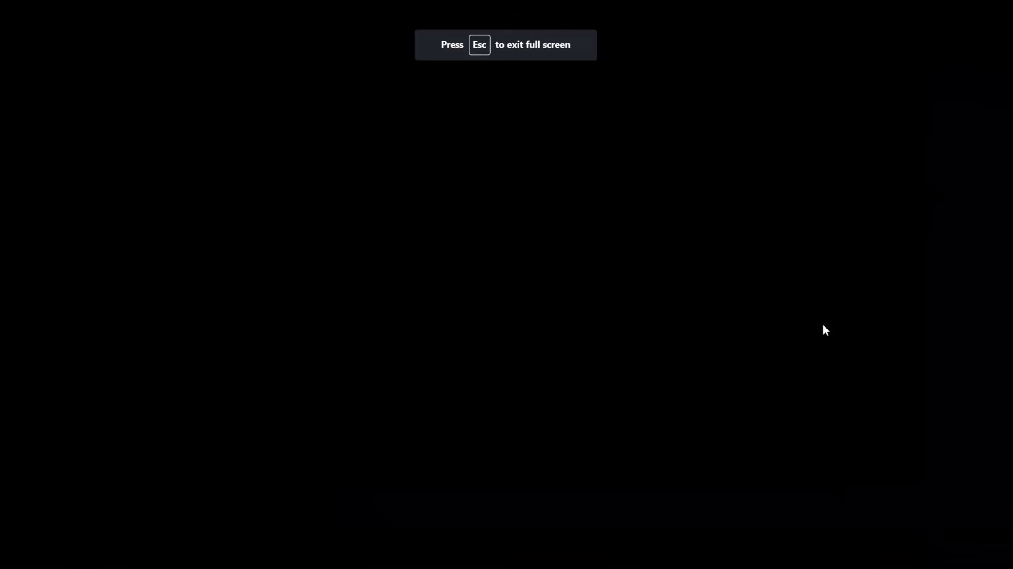
key(Right)
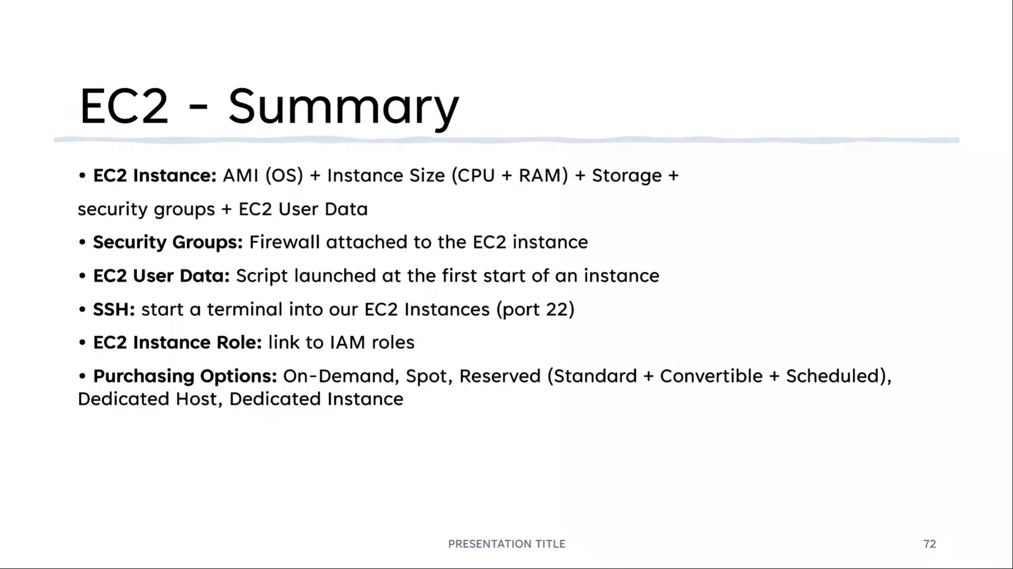
key(Escape)
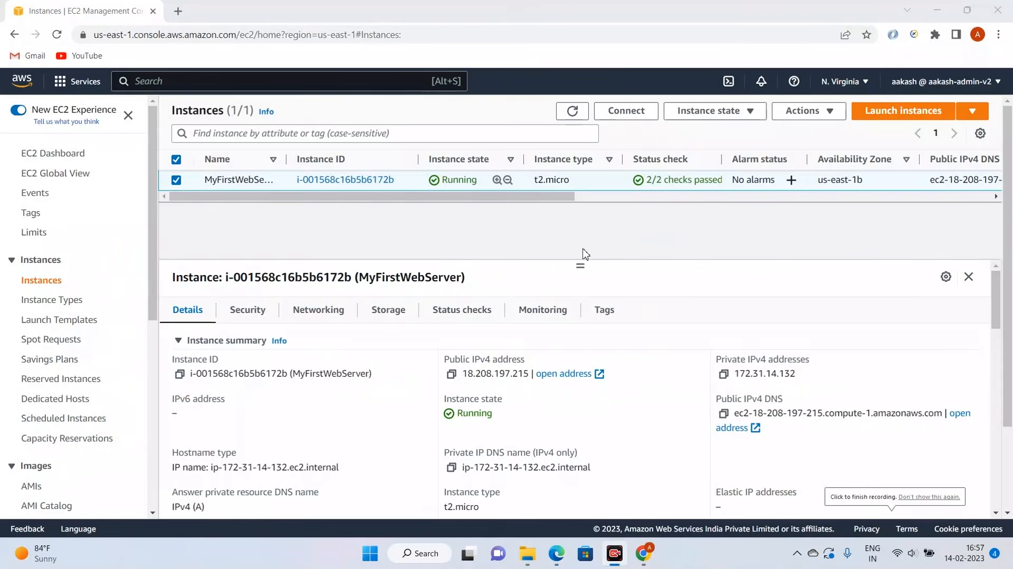
Step: Stop the MyFirstWebServer instance in the us-east-1b zone and confirm the stop
drag(580, 265, 590, 239)
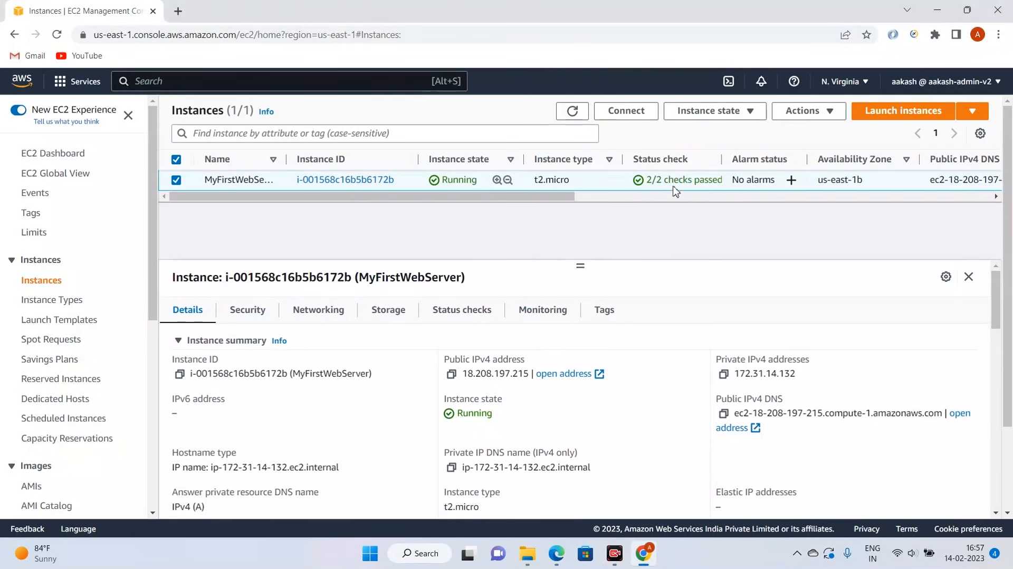
click(713, 110)
click(715, 132)
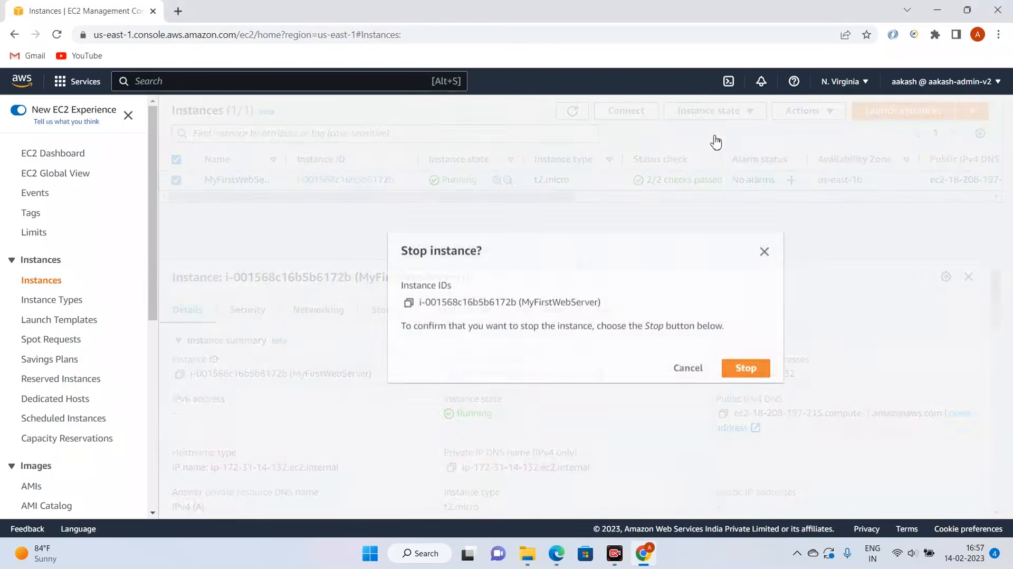
click(743, 367)
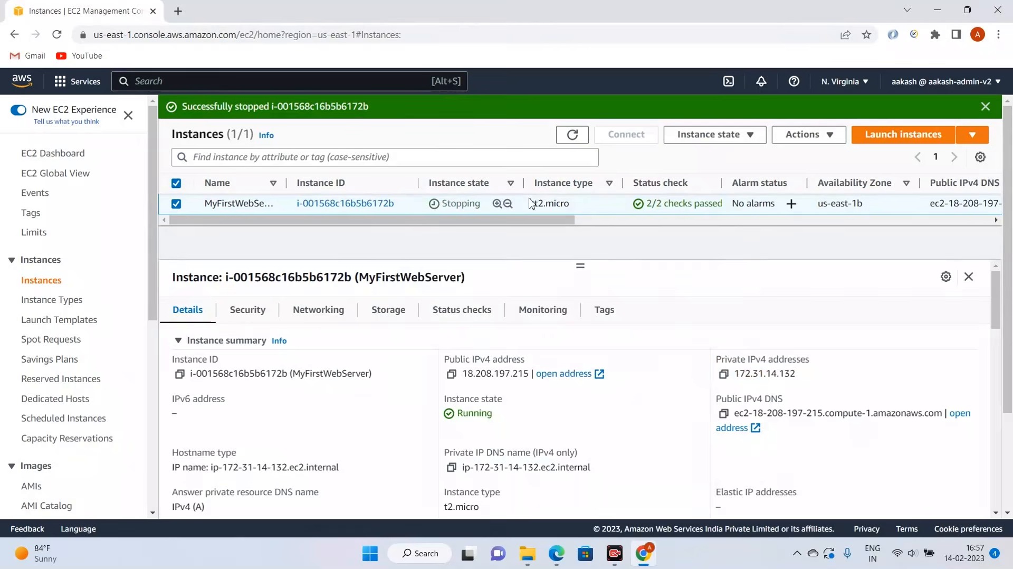
Step: Refresh the instances list repeatedly to check whether MyFirstWebServer has finished stopping
click(565, 133)
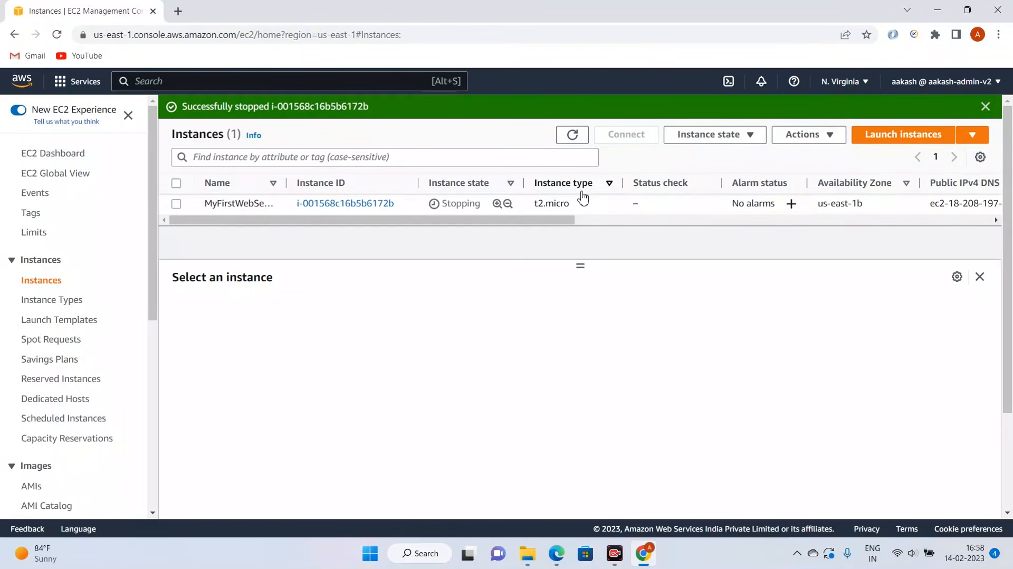
click(572, 135)
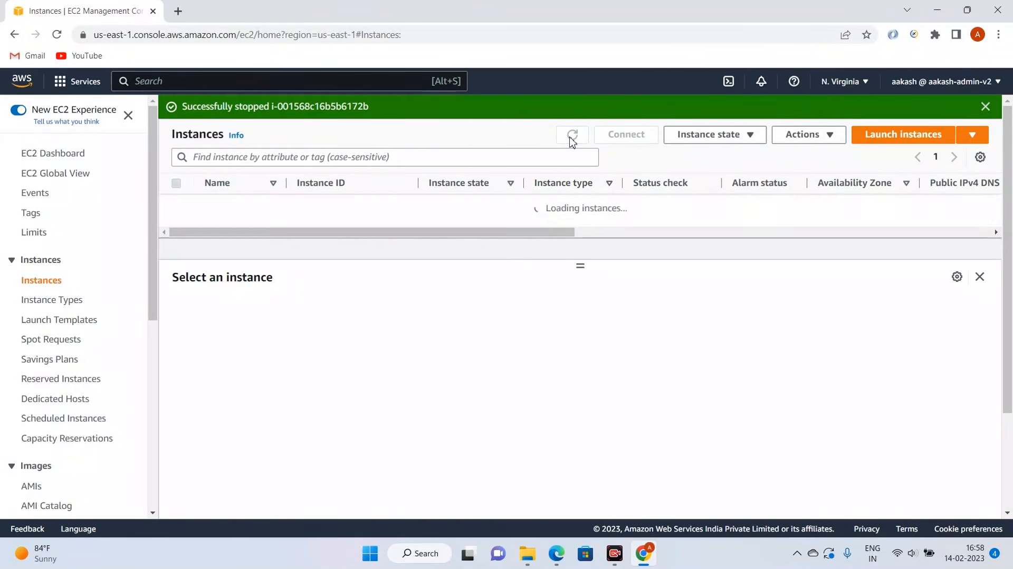
click(570, 138)
click(571, 136)
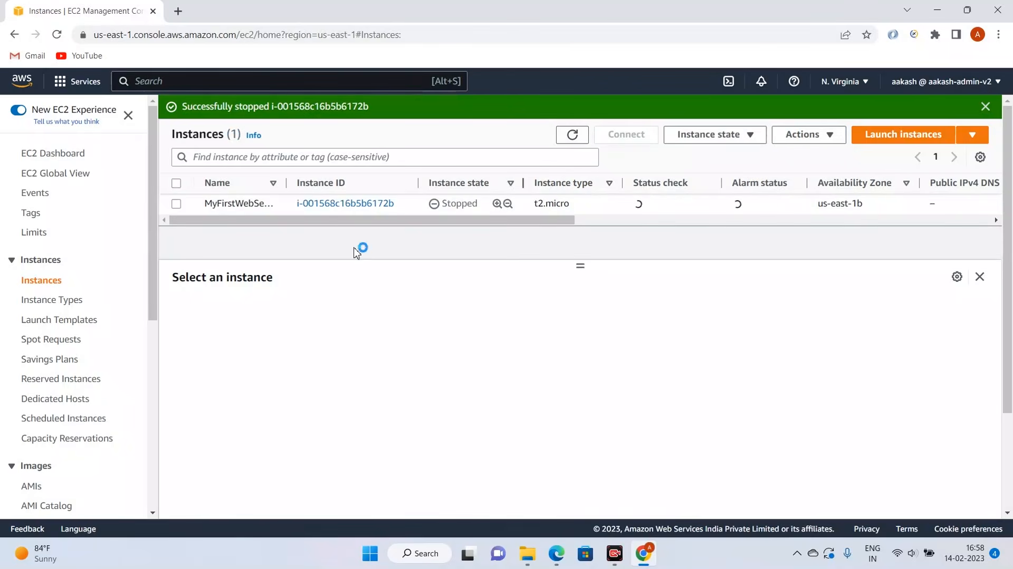
Step: Start the stopped MyFirstWebServer instance again and dismiss the status notifications
click(176, 204)
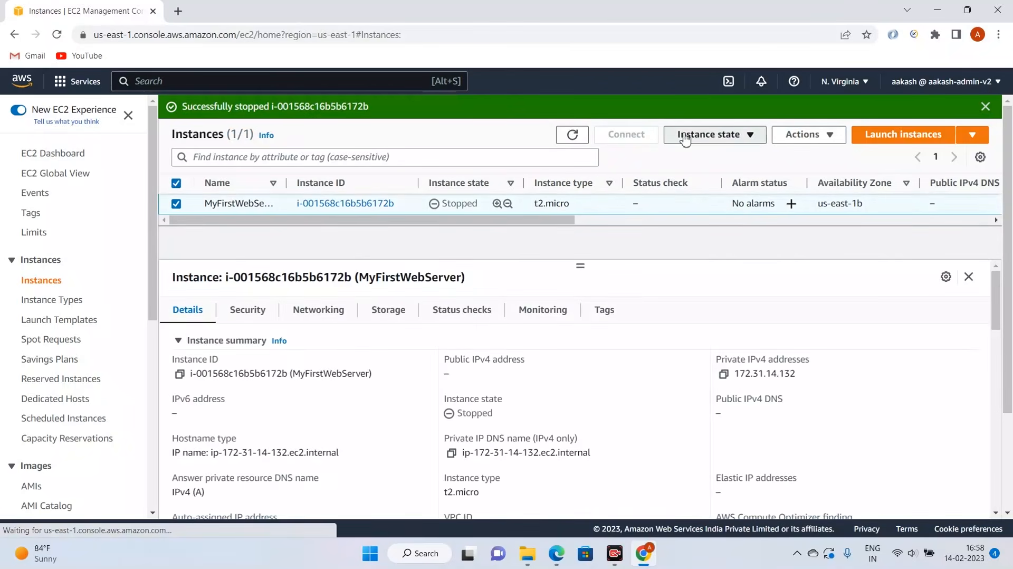
click(705, 138)
click(721, 174)
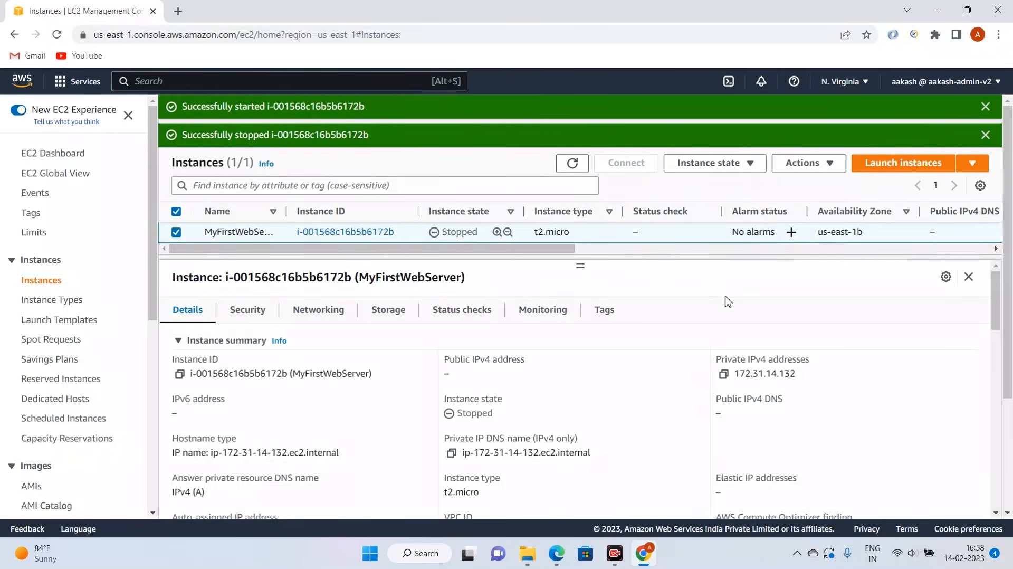
click(984, 136)
click(985, 106)
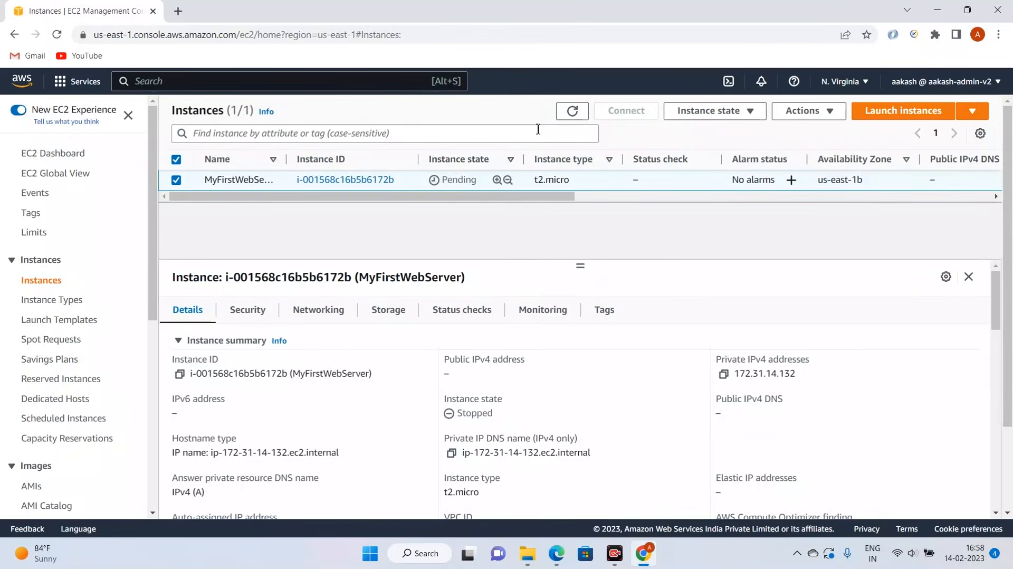
Step: Refresh the instances list and reselect MyFirstWebServer to check its state and IP addresses after the start
click(573, 112)
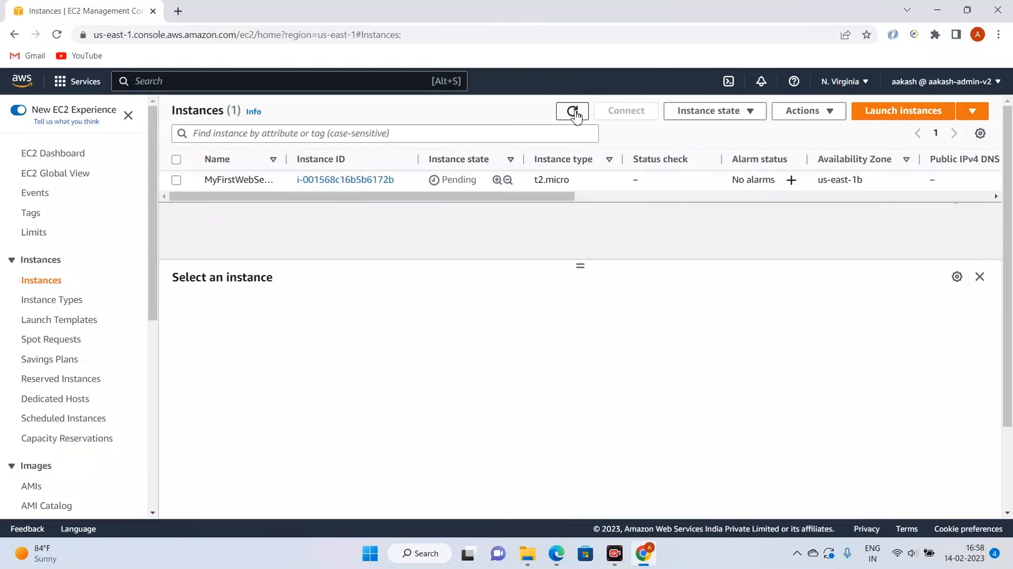
click(574, 112)
click(182, 181)
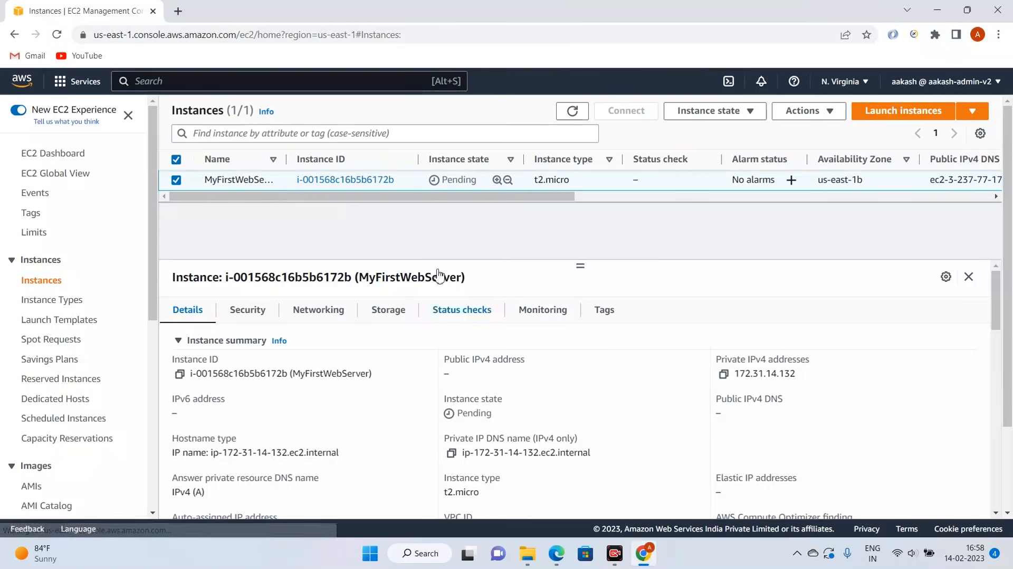
Step: Reload the instances list again and inspect MyFirstWebServer's public and private IPv4 addresses in its details
click(572, 111)
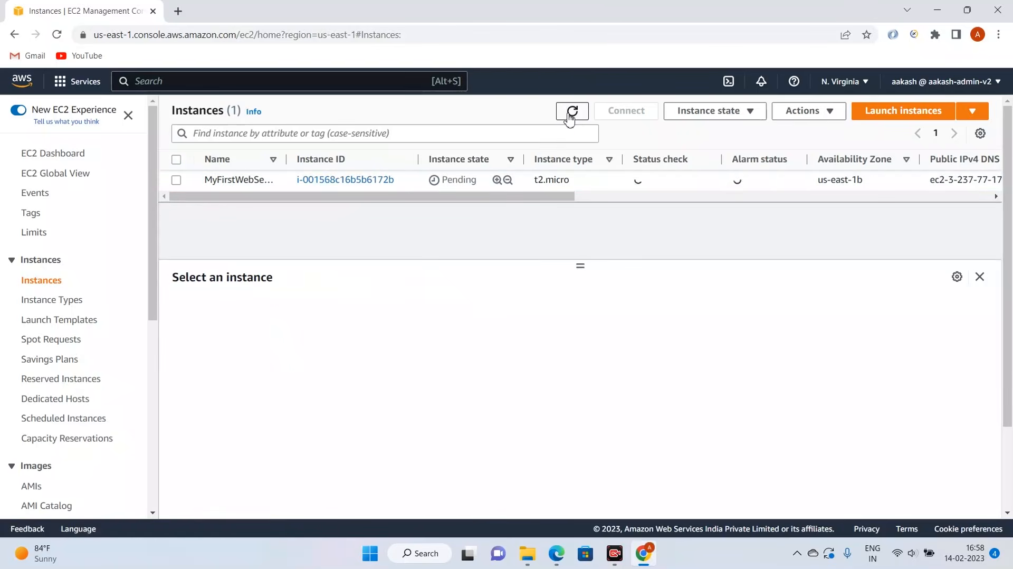
click(178, 180)
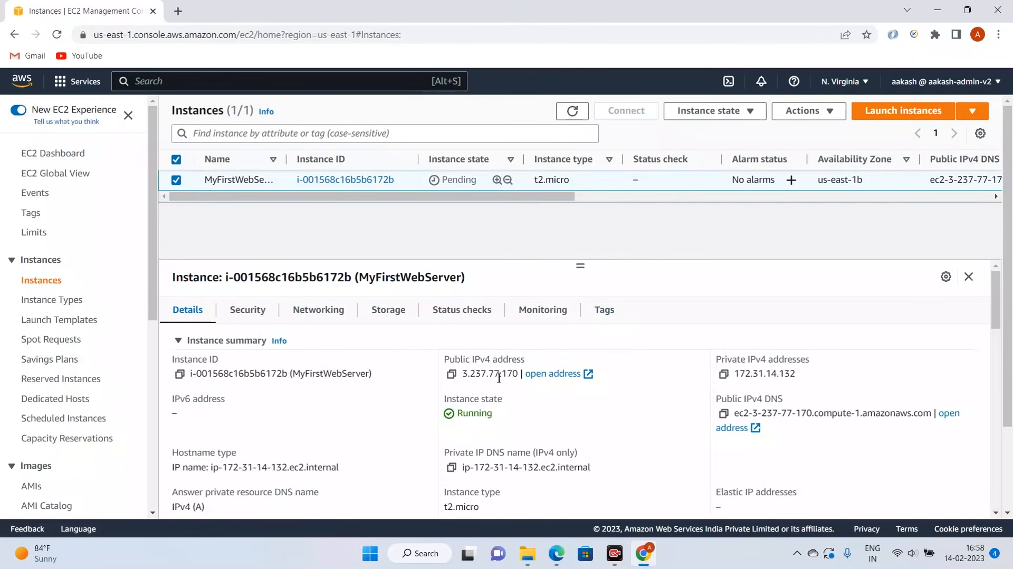
mouse_move(580, 264)
mouse_down()
mouse_move(581, 372)
mouse_move(590, 324)
mouse_move(585, 264)
mouse_move(583, 407)
mouse_move(582, 258)
mouse_move(581, 303)
mouse_move(587, 277)
mouse_up()
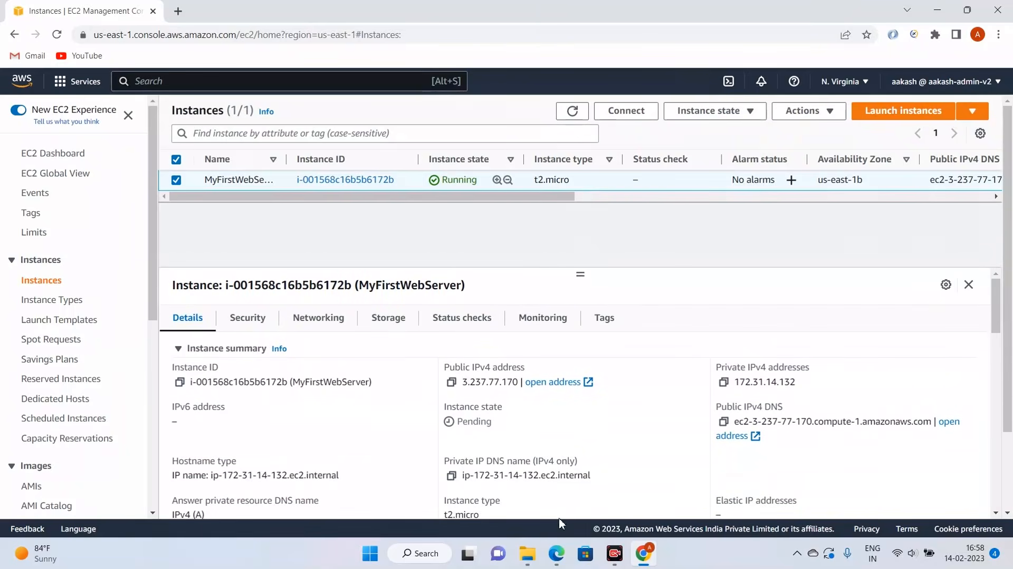
Step: Switch to the Complete AWS Masterclass presentation in Edge and present it from the "Private VS Public IP" slide
click(557, 552)
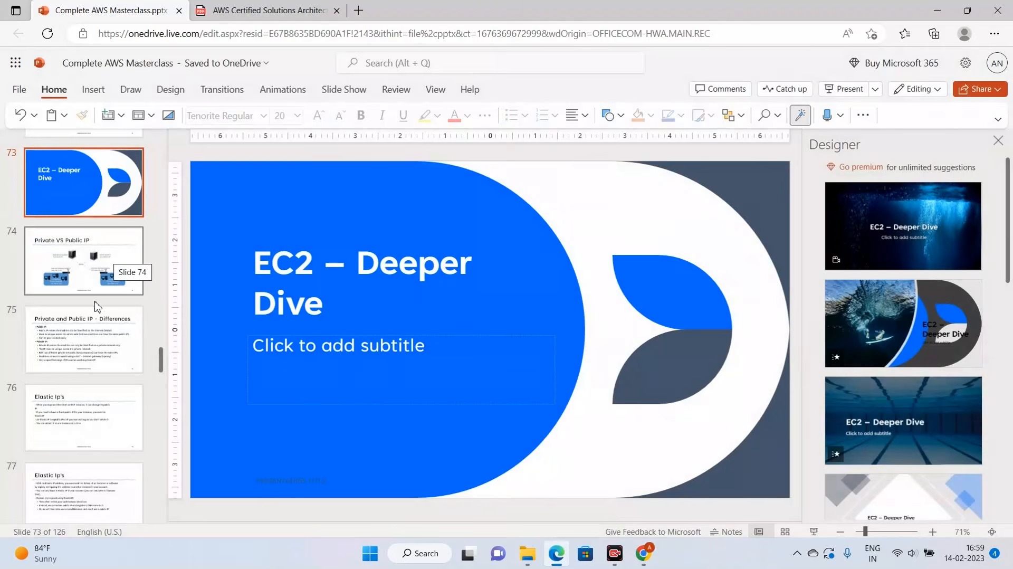
click(95, 291)
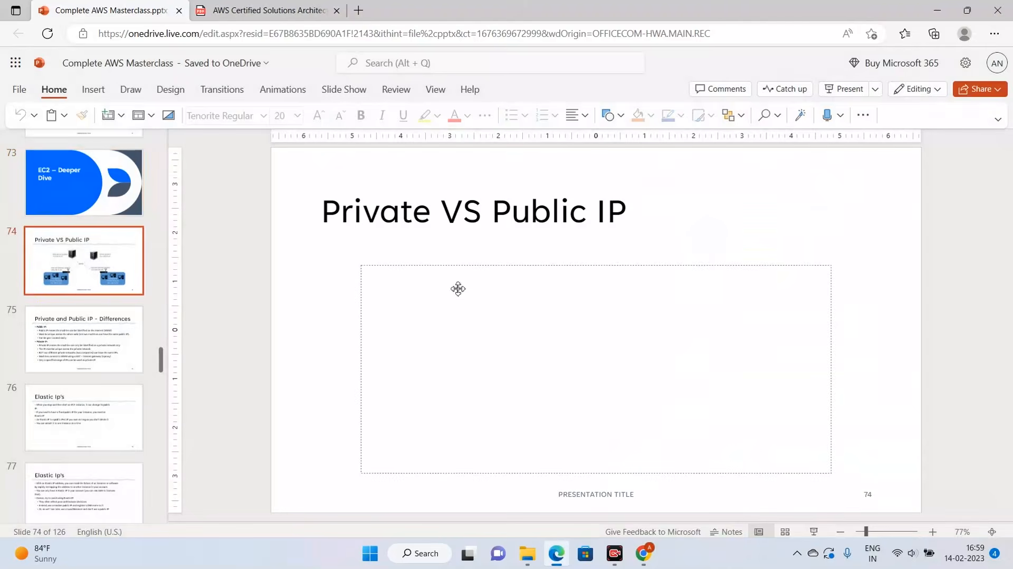
click(815, 531)
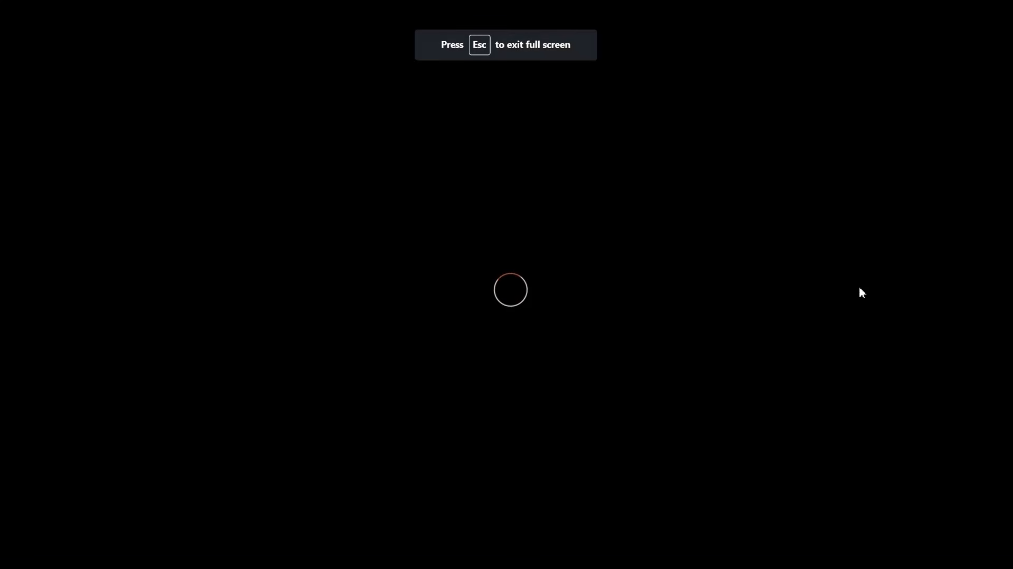
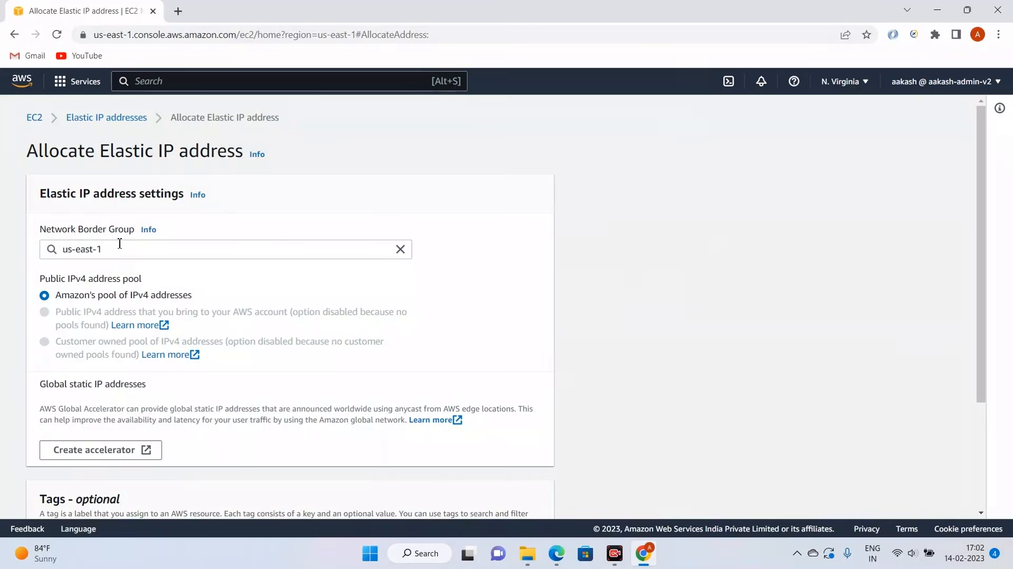
Step: Allocate an Elastic IP address from Amazon's IPv4 pool in the us-east-1 border group and review its summary
scroll(443, 340, down, 2)
scroll(208, 172, up, 1)
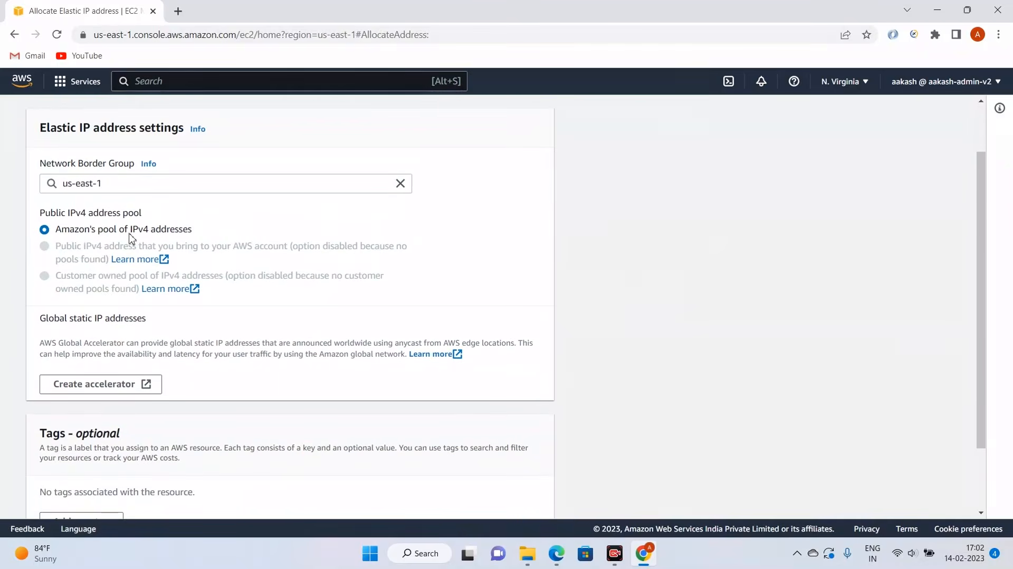
scroll(651, 291, down, 2)
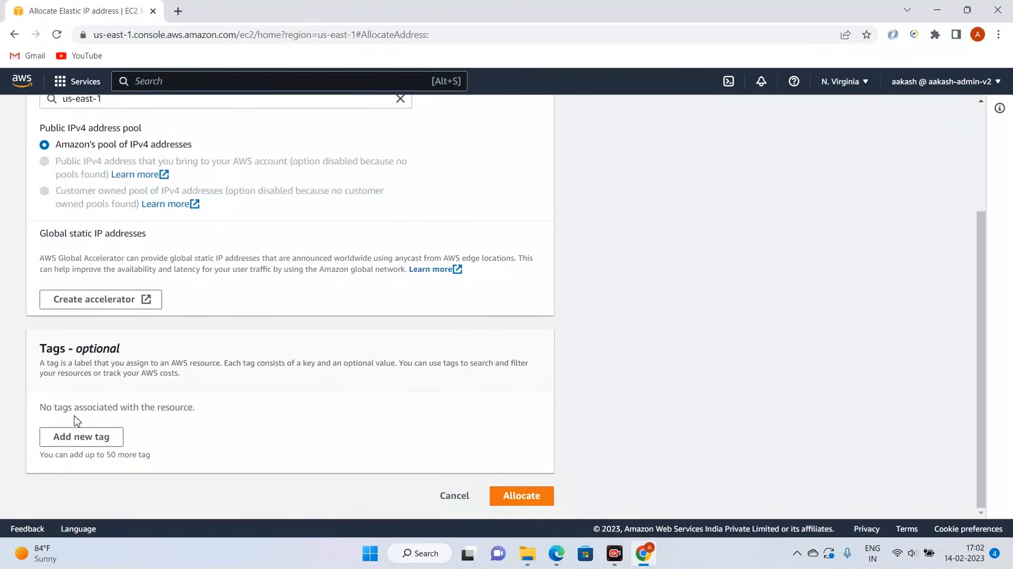
click(534, 501)
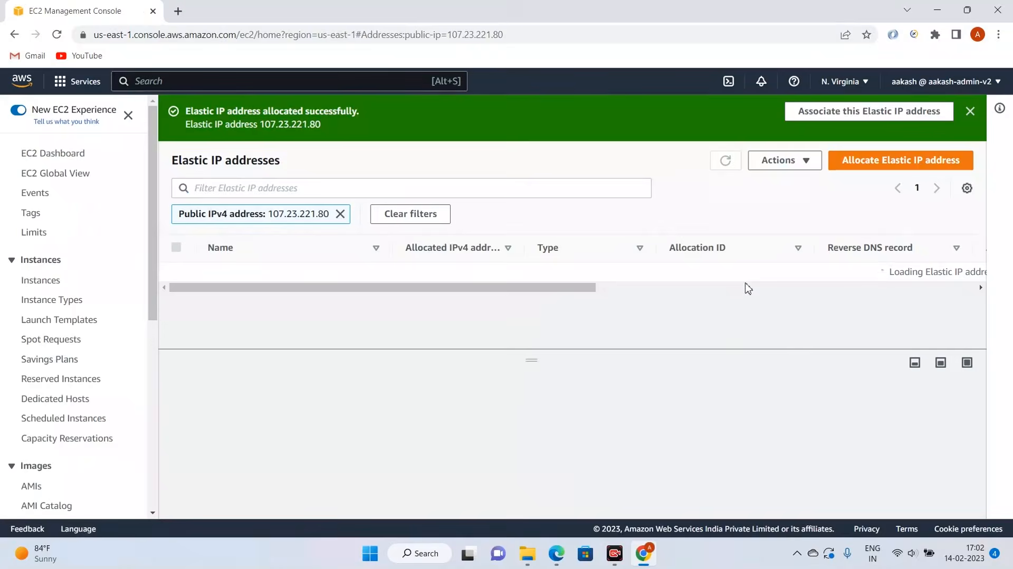
drag(468, 290, 285, 293)
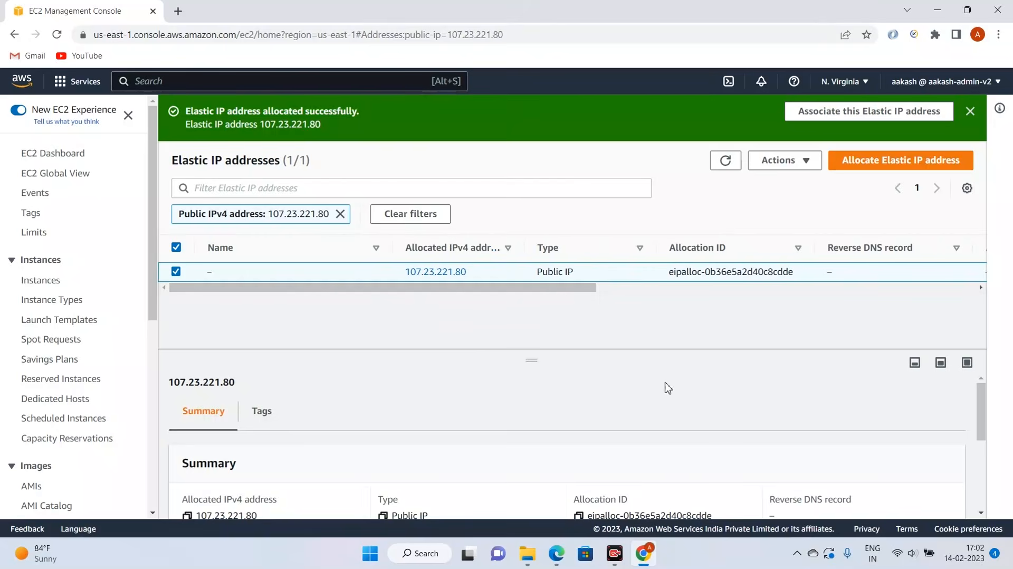
scroll(817, 430, down, 1)
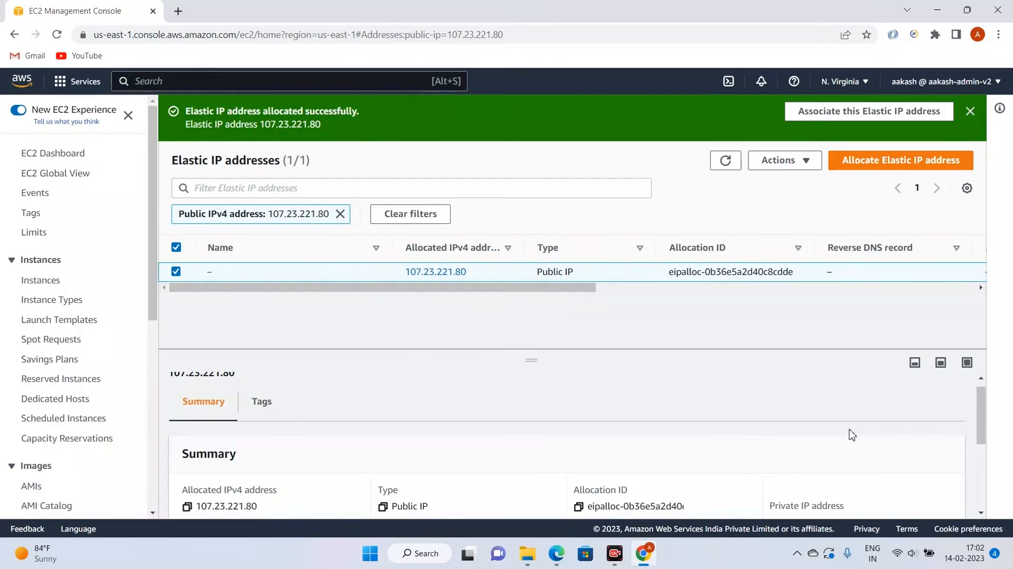
scroll(784, 425, up, 1)
Step: Show the instances list without the running-state filter and check the stopped MyFirstWebServer's public and Elastic IP fields
click(58, 282)
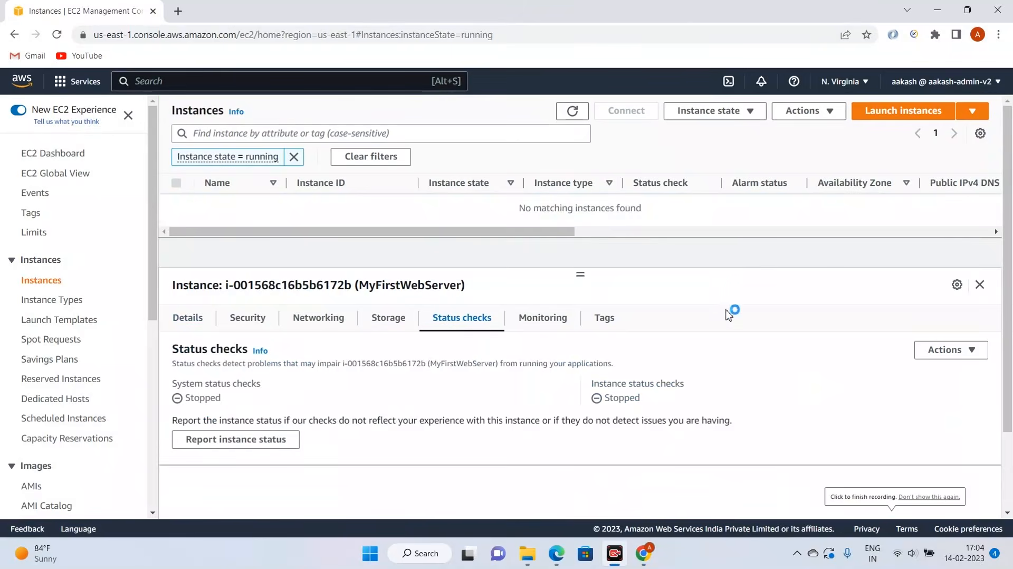
click(294, 157)
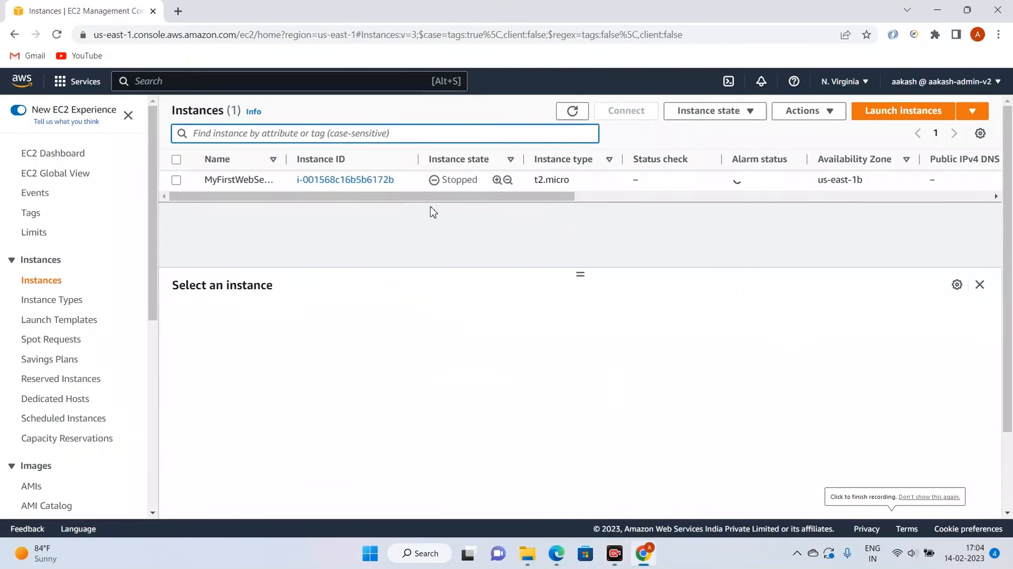
click(177, 181)
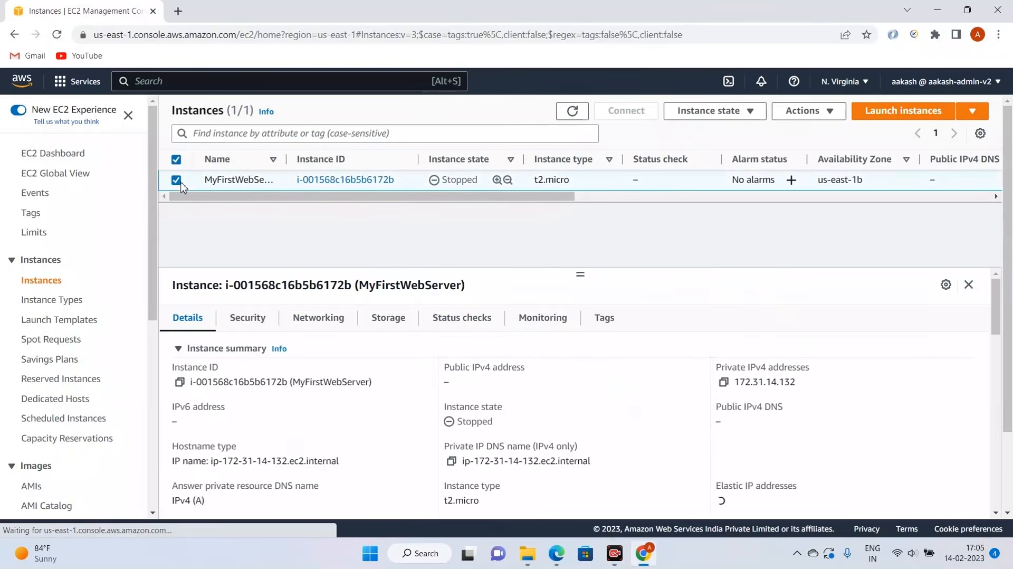
drag(429, 196, 846, 196)
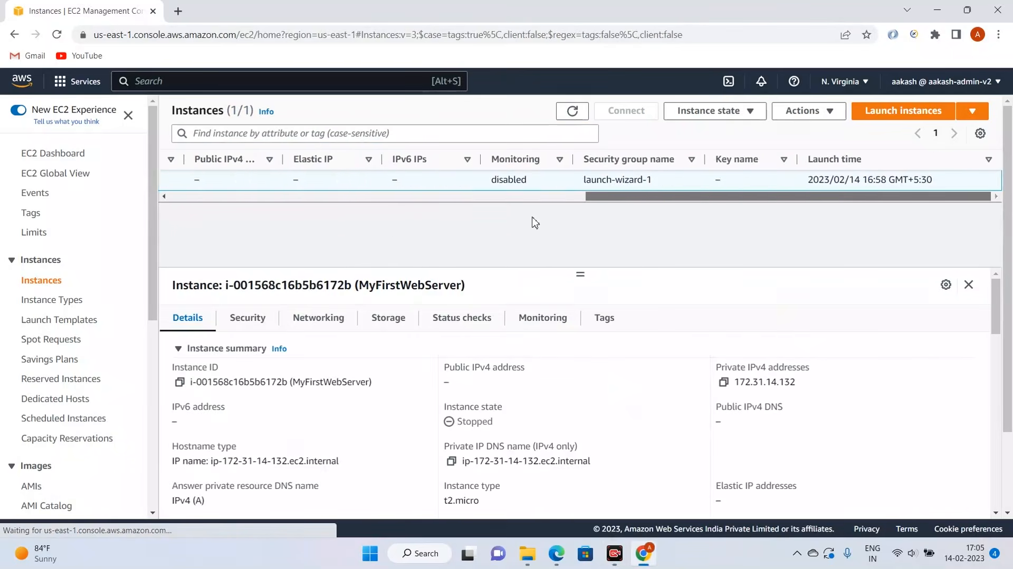
drag(534, 222, 235, 228)
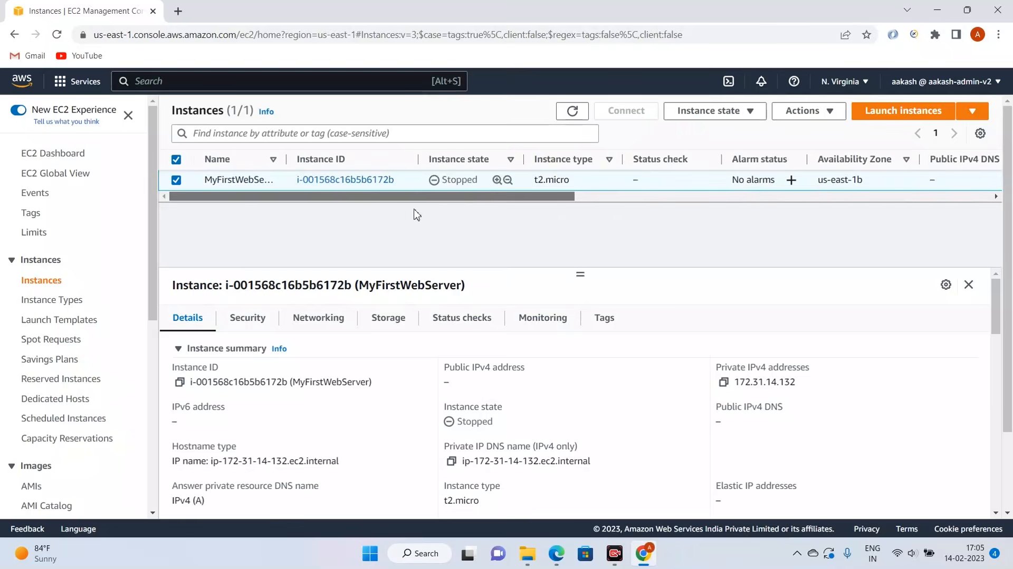
drag(416, 213, 68, 260)
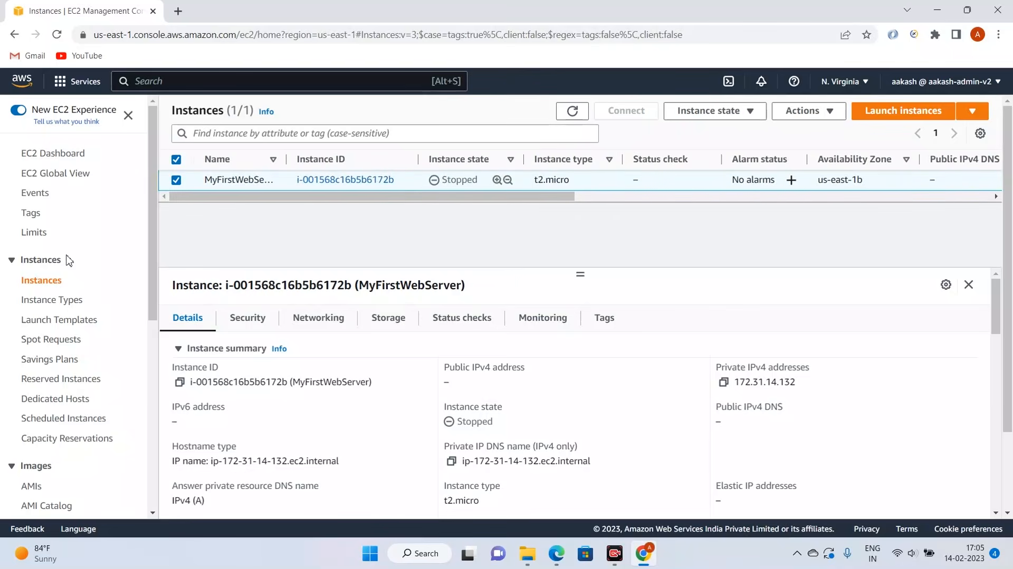
Step: Associate the newly allocated Elastic IP address with the MyFirstWebServer instance, leaving the private IP address unspecified
scroll(98, 425, down, 2)
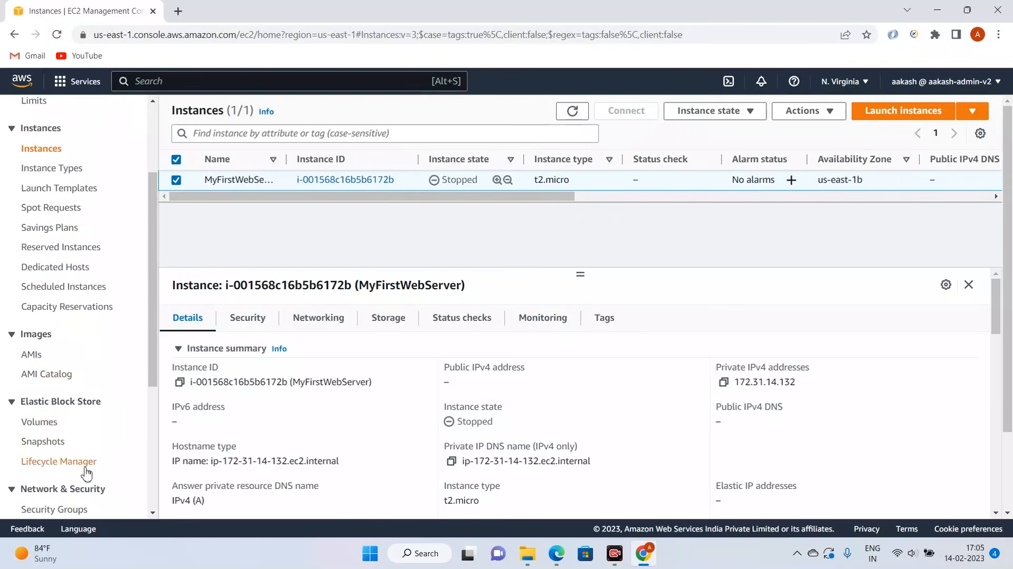
scroll(95, 470, down, 2)
scroll(100, 470, up, 4)
scroll(74, 468, down, 6)
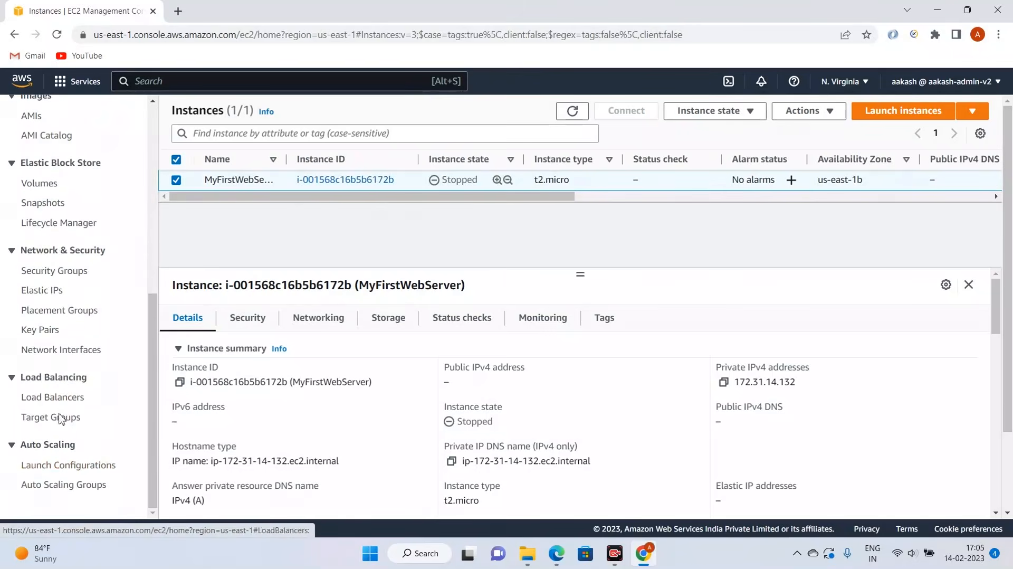
click(53, 290)
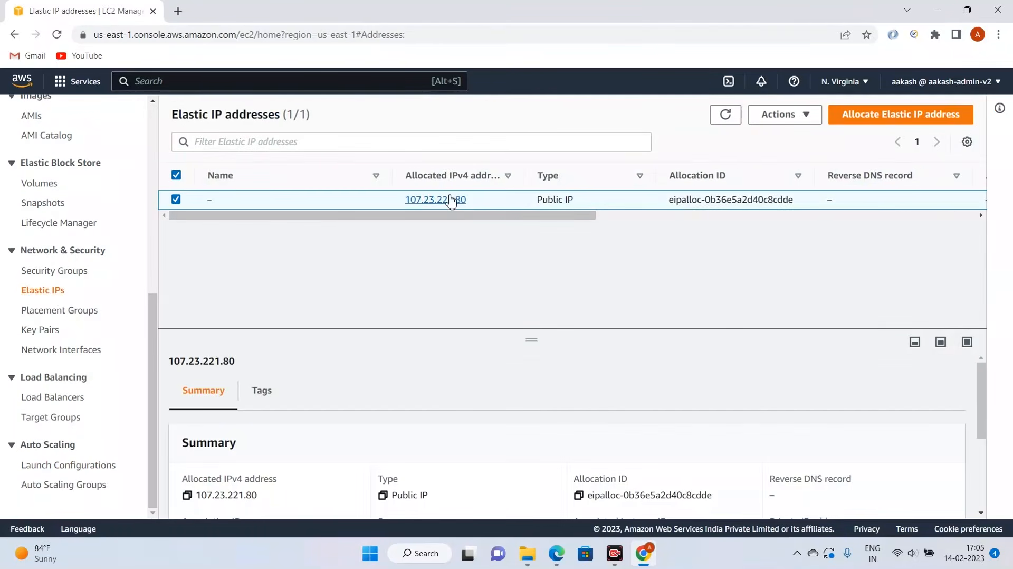
click(450, 199)
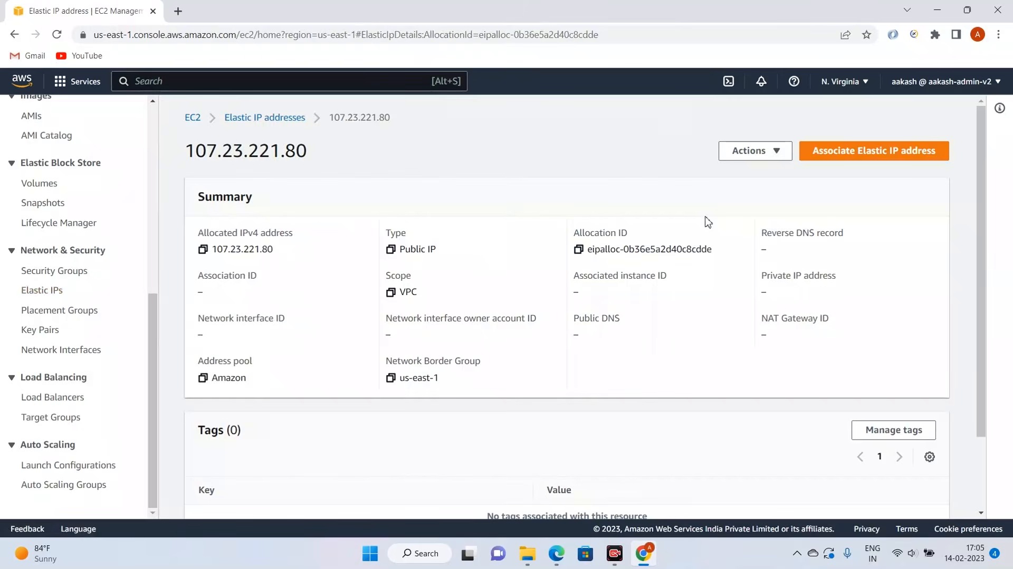
click(915, 154)
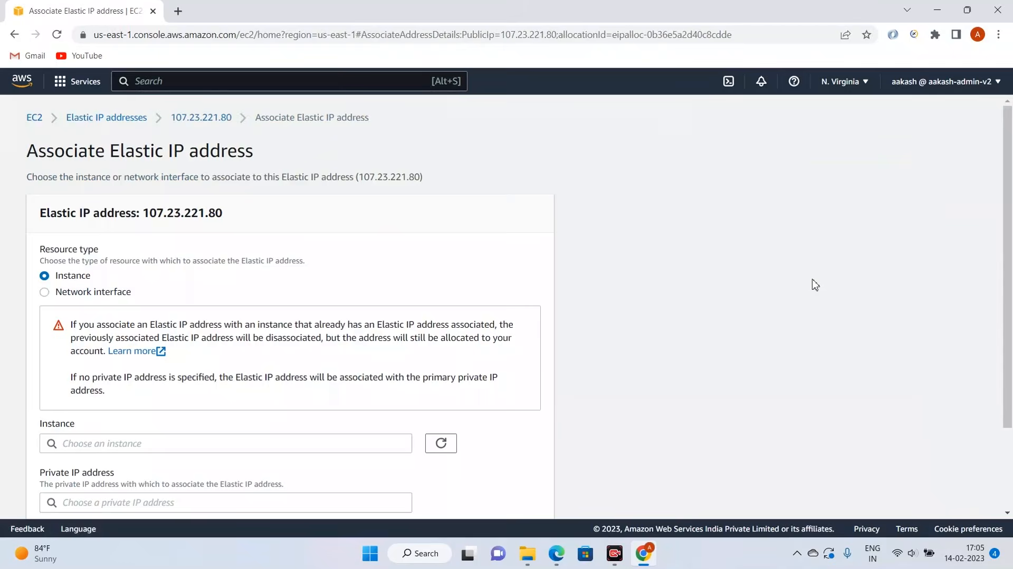
scroll(275, 304, down, 2)
click(290, 330)
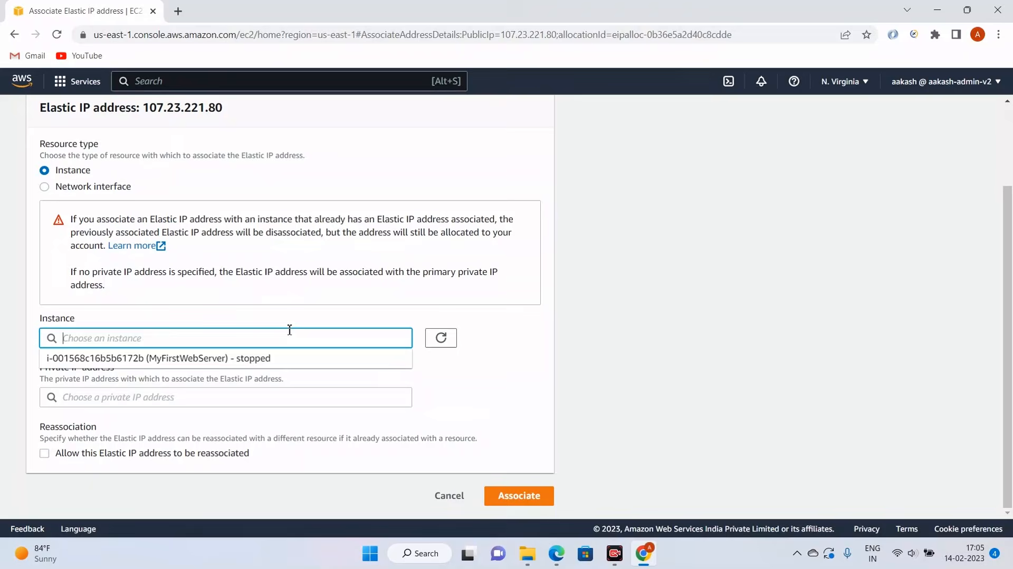
click(256, 360)
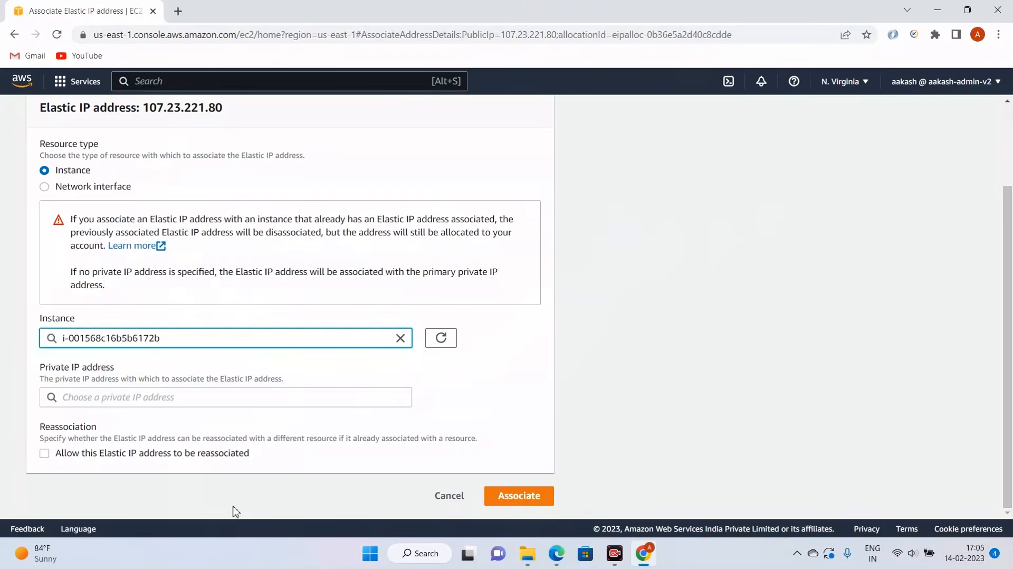
click(529, 497)
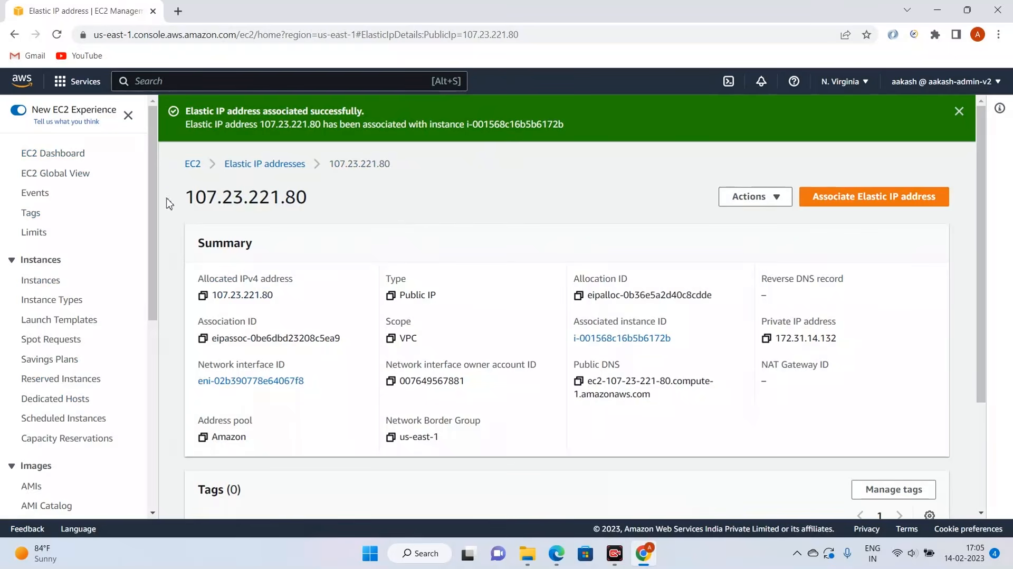
Step: Review the unfiltered instances list and the Elastic IP addresses list after the association
click(193, 166)
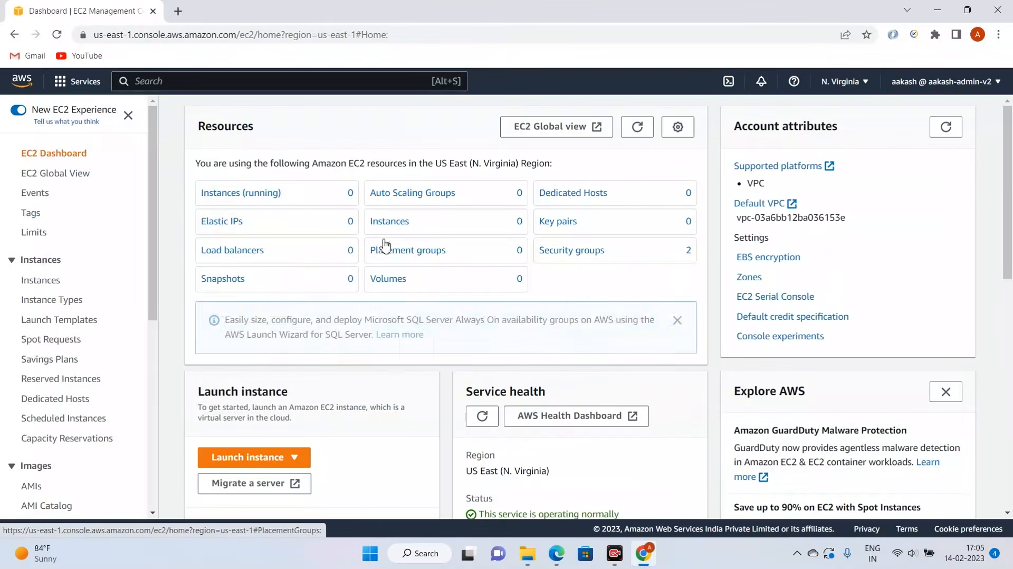
click(260, 201)
click(293, 158)
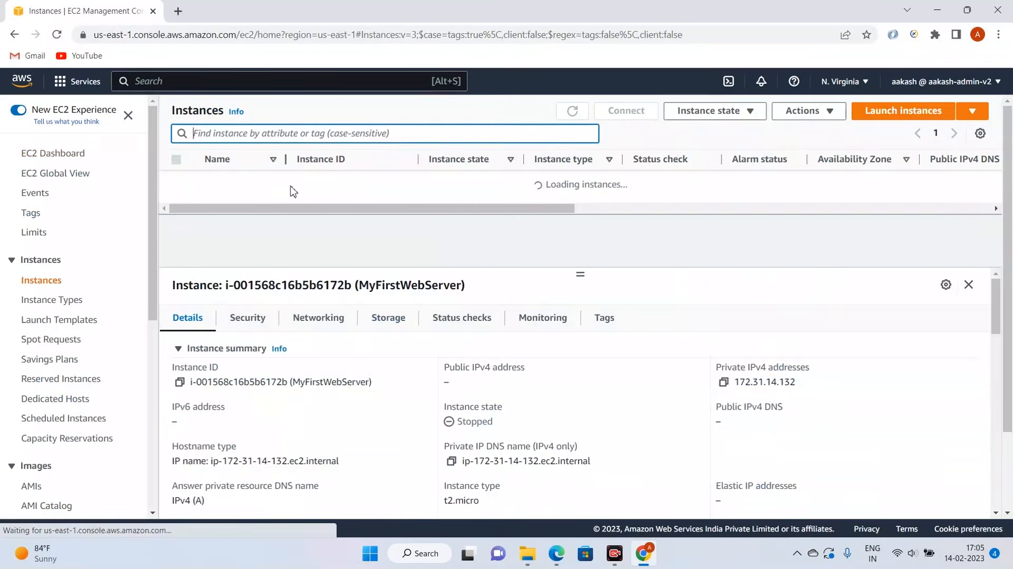
scroll(97, 387, down, 1)
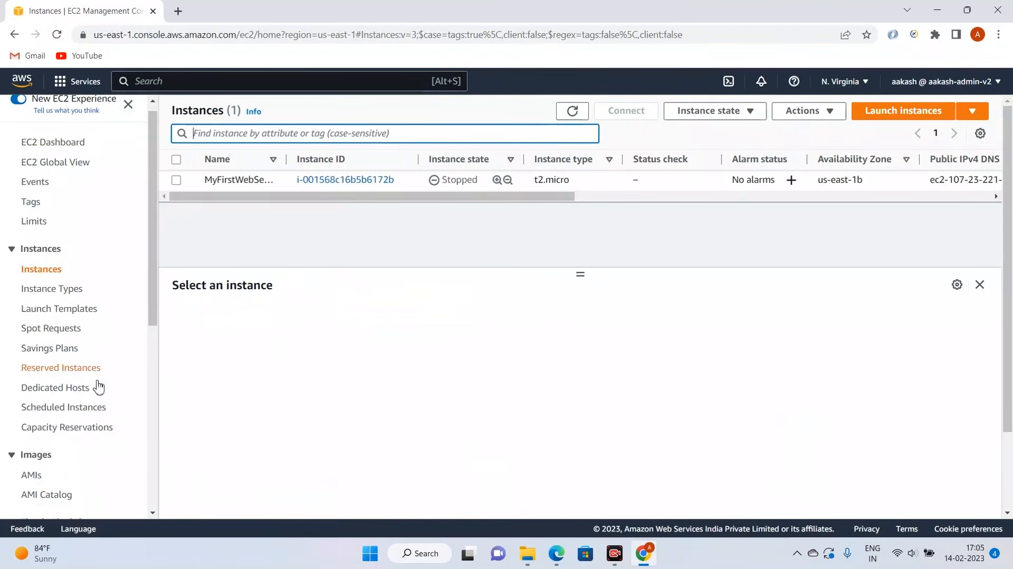
scroll(95, 393, down, 6)
click(59, 290)
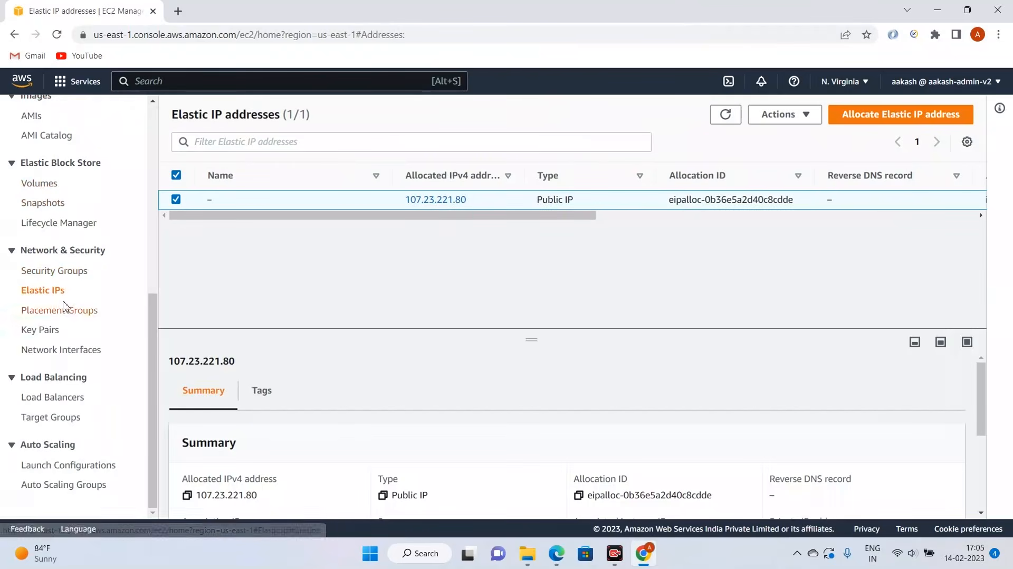
scroll(60, 427, up, 7)
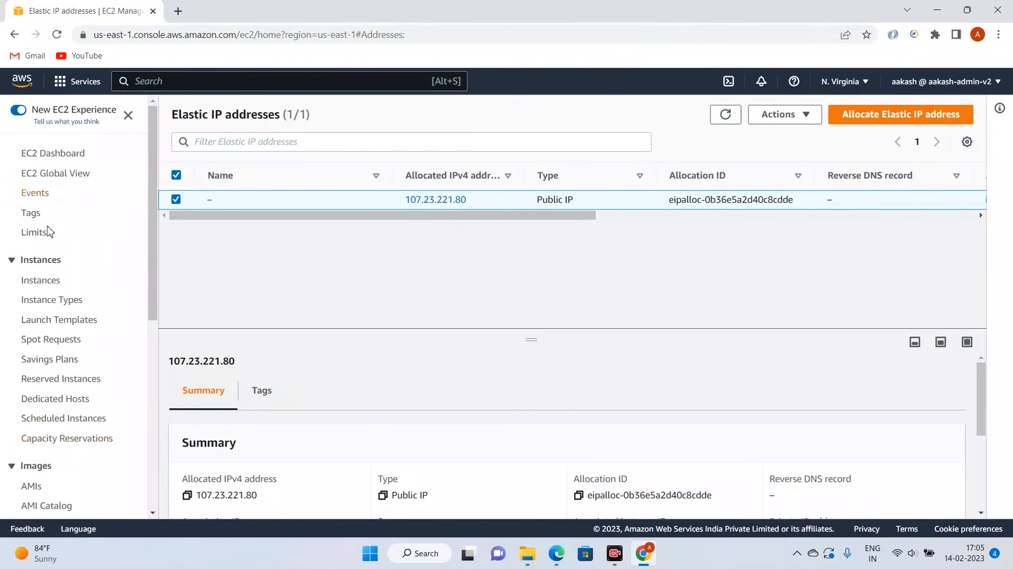
Step: Start the stopped MyFirstWebServer instance with its Elastic IP attached and refresh the instances list
click(53, 281)
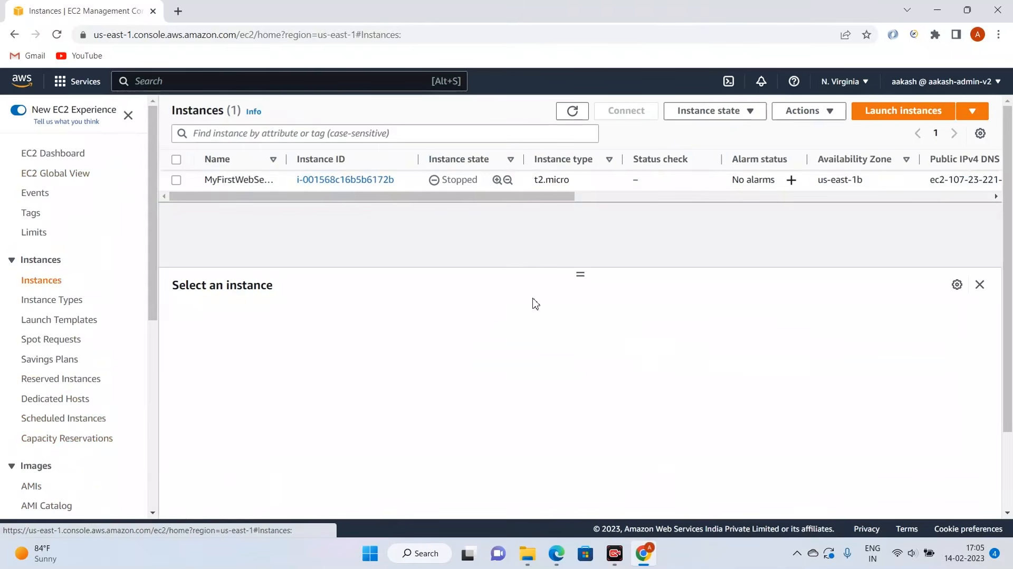
click(402, 184)
click(717, 110)
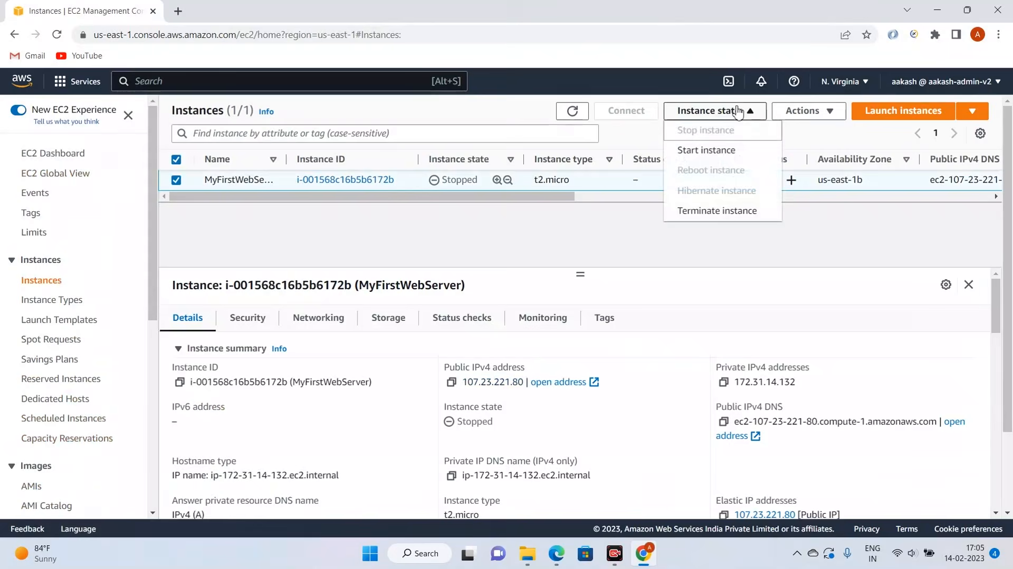
click(724, 152)
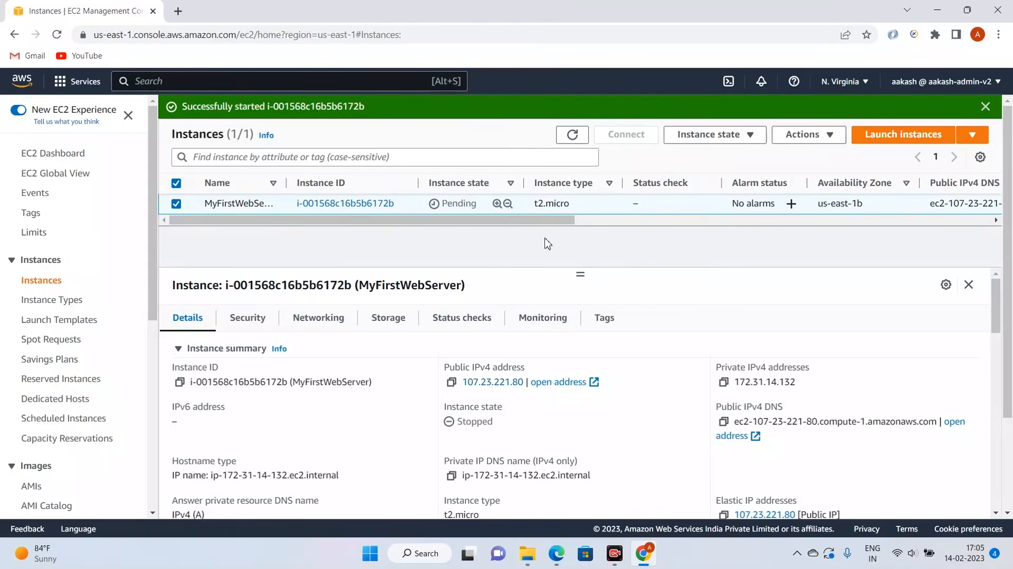
click(563, 135)
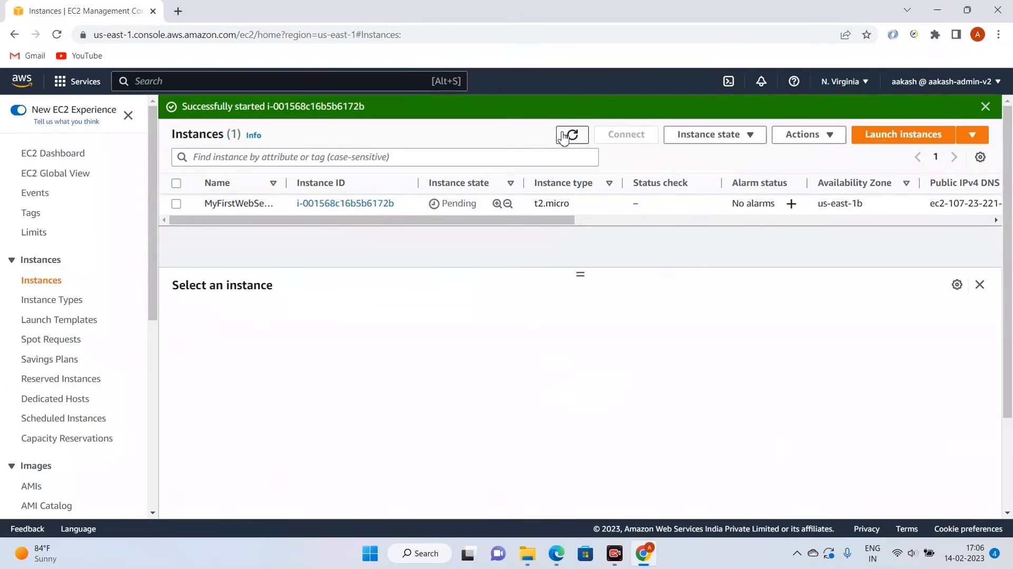
Step: Refresh the instances list and check the public IPv4 address in the restarted MyFirstWebServer instance's details
click(577, 138)
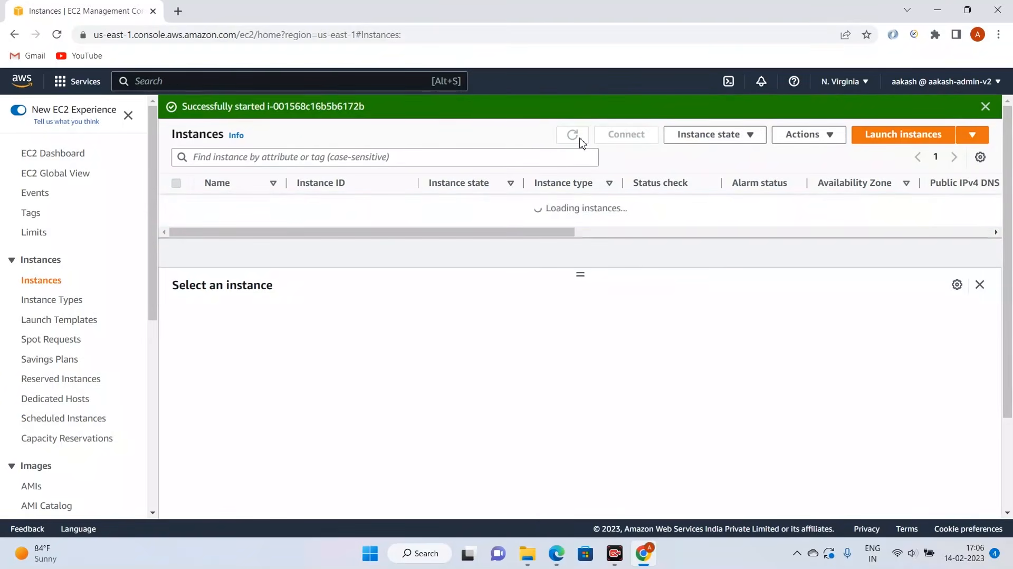
click(580, 139)
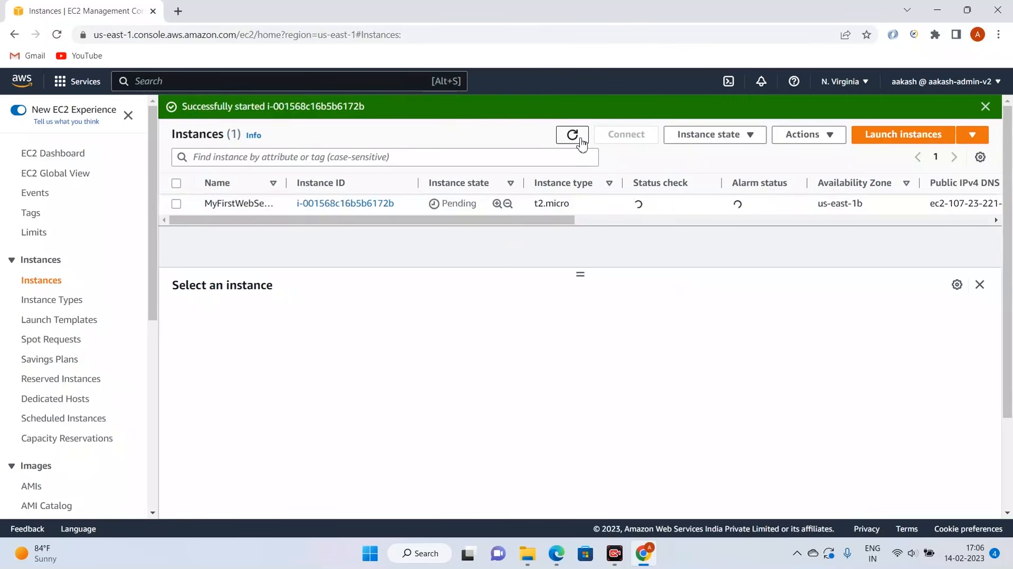
click(580, 139)
click(581, 140)
click(178, 205)
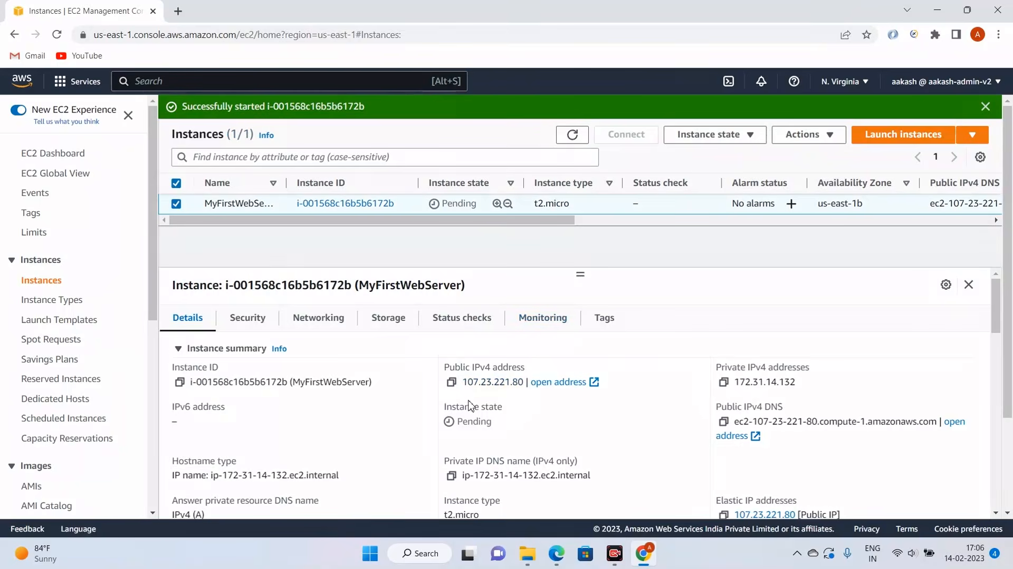
drag(472, 386, 524, 387)
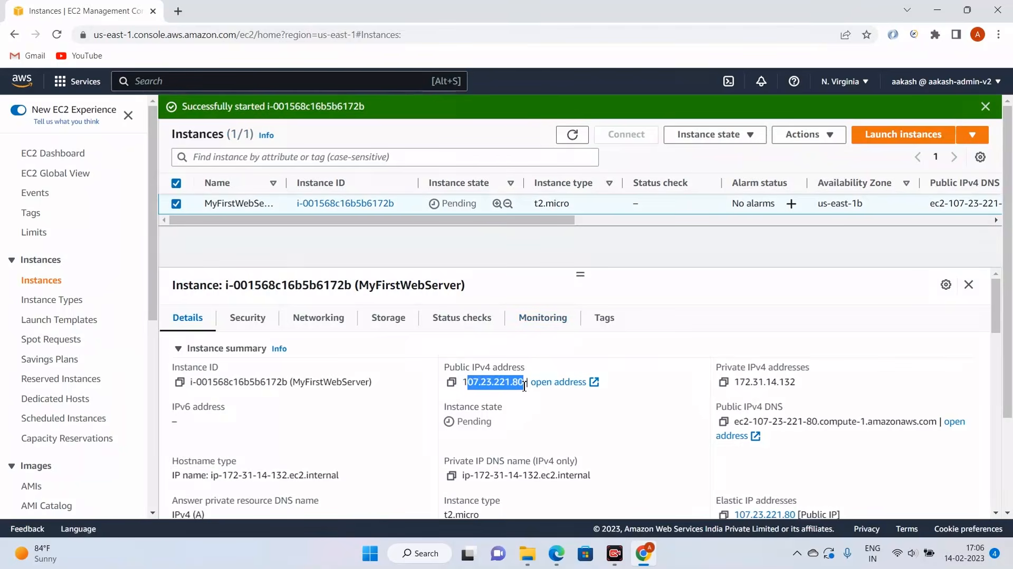
click(511, 381)
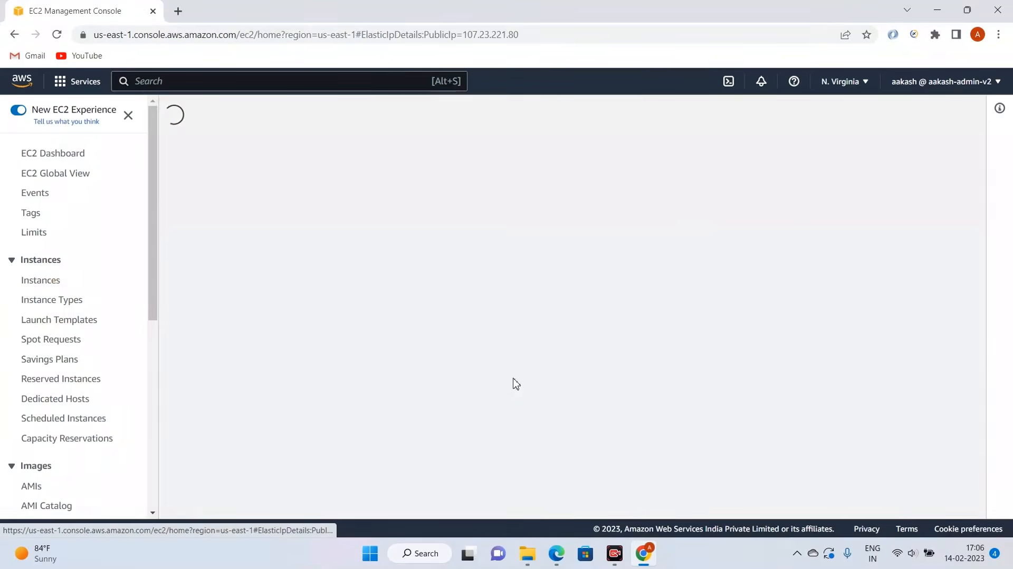
click(14, 35)
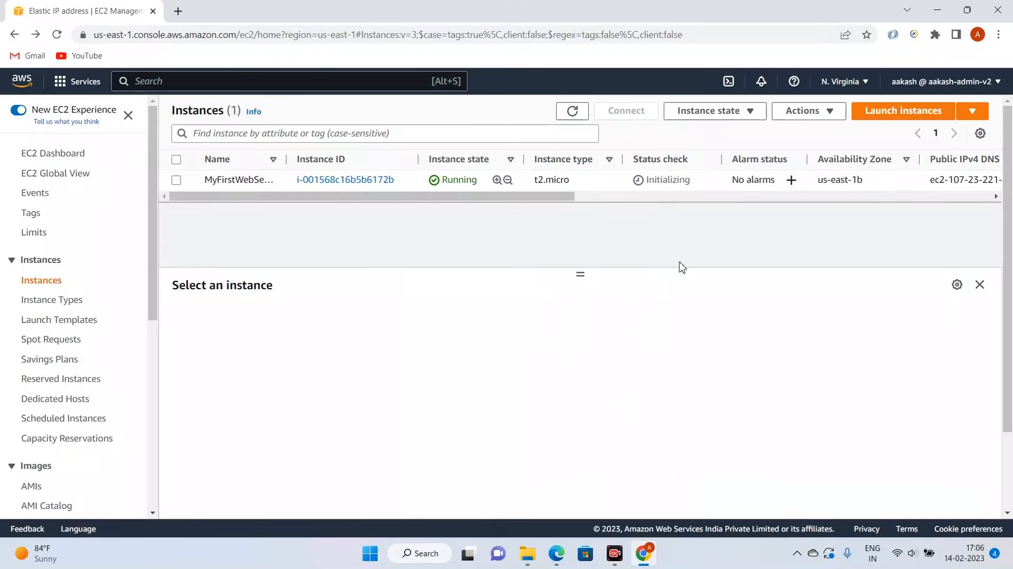
click(176, 180)
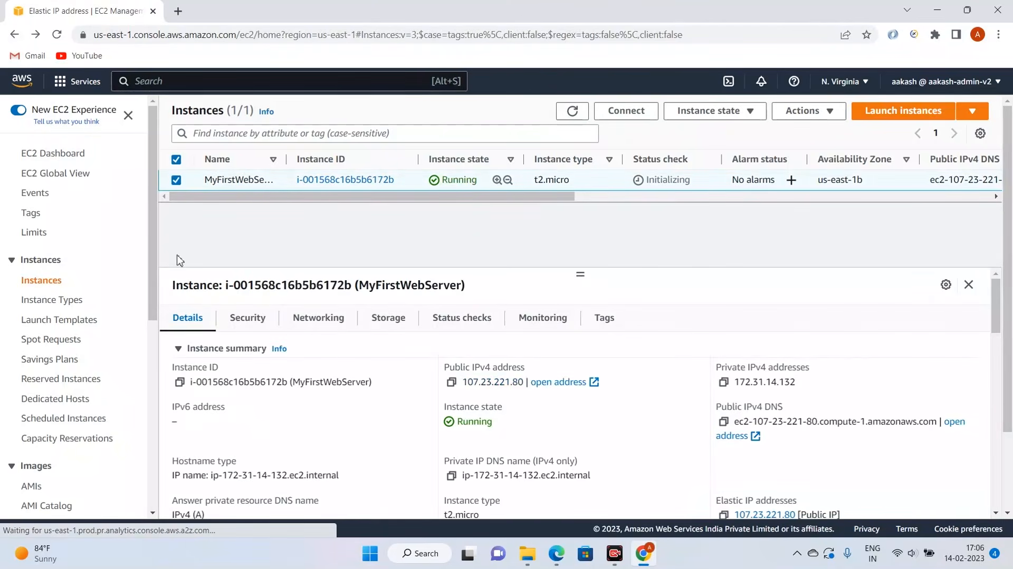
Step: Open the details page of the Elastic IP address 107.23.221.80 from the Elastic IP addresses list
scroll(81, 377, down, 7)
click(55, 297)
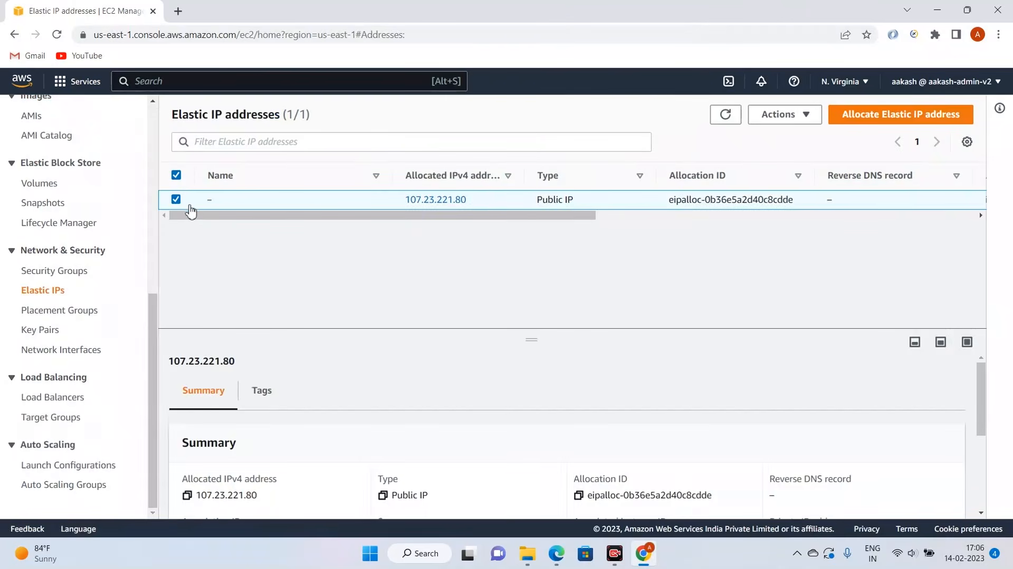
click(801, 116)
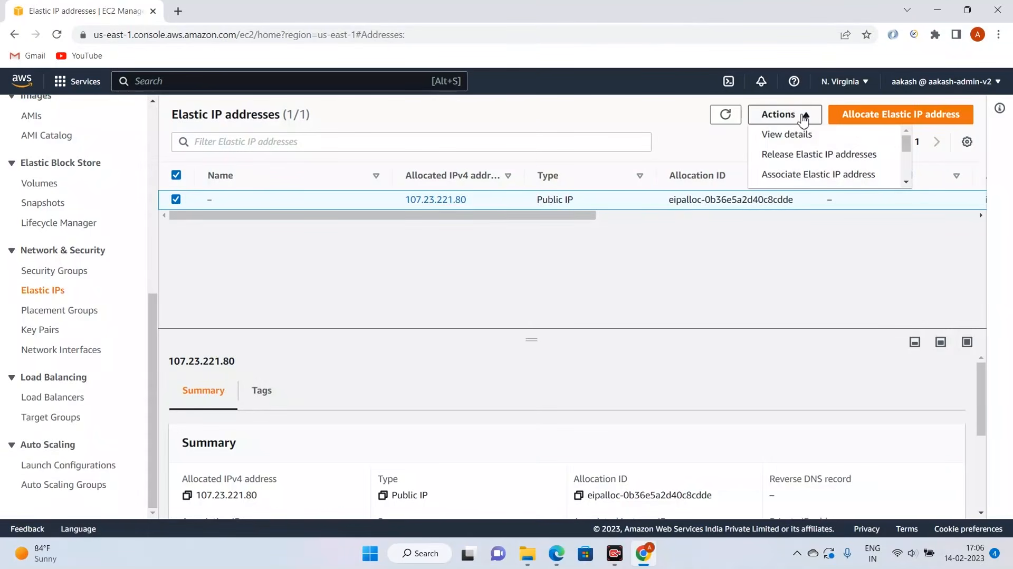
click(801, 116)
click(462, 201)
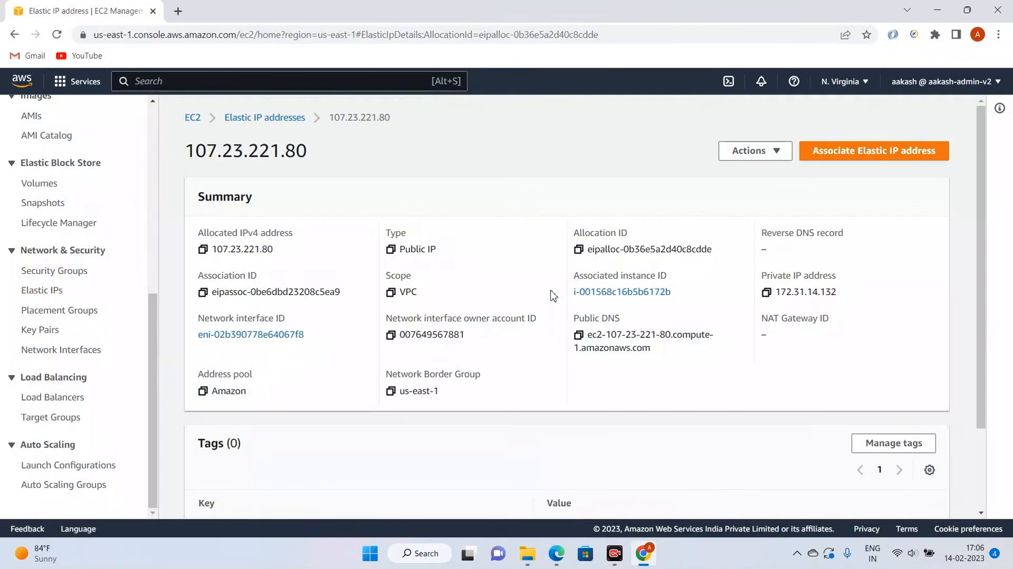
Step: Try to release the Elastic IP address 107.23.221.80 while it is associated with the running instance
click(777, 152)
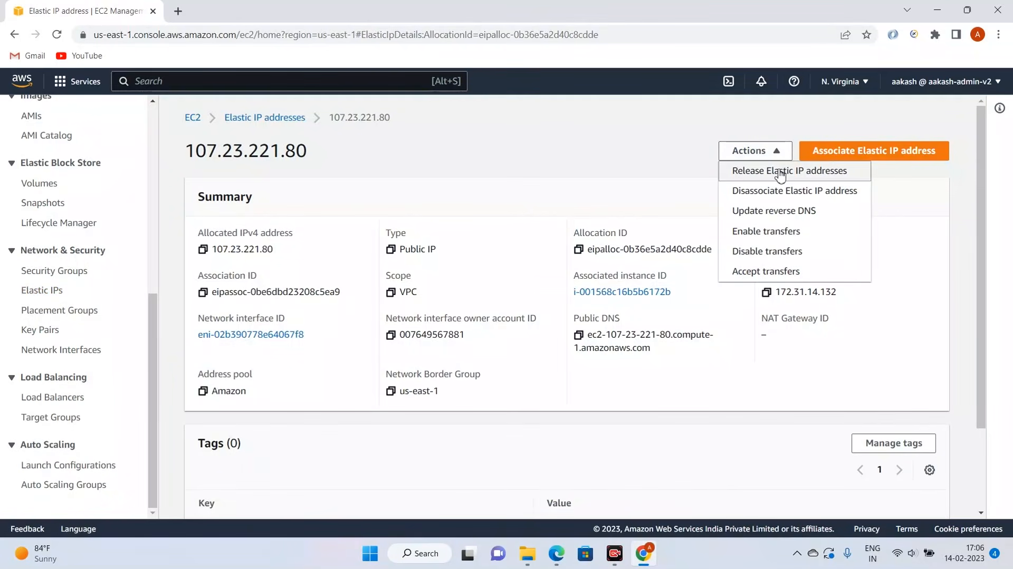
click(780, 171)
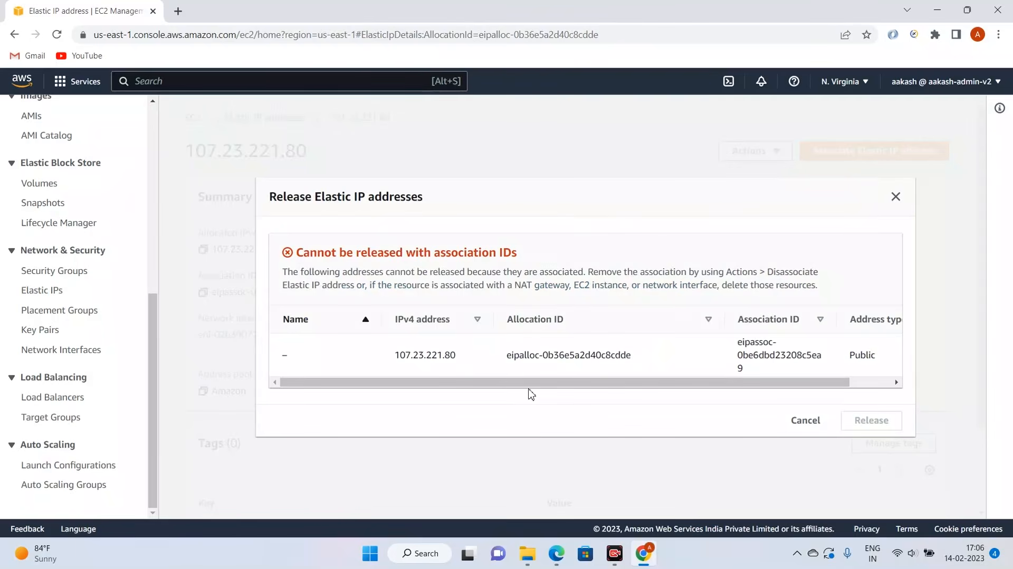
drag(528, 388, 746, 383)
click(610, 304)
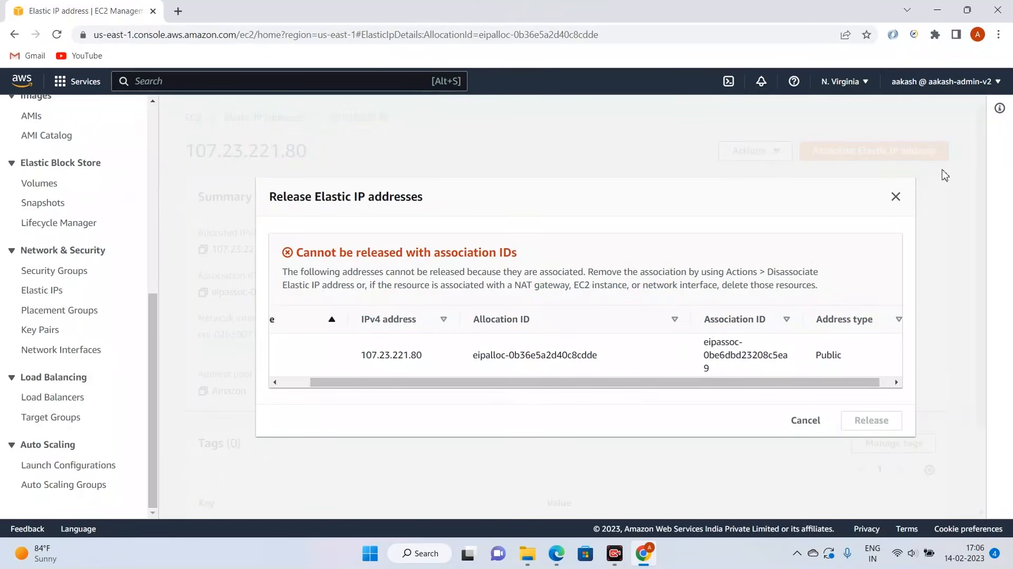
click(896, 198)
Step: Stop the running MyFirstWebServer instance and refresh the instances list
scroll(106, 332, up, 7)
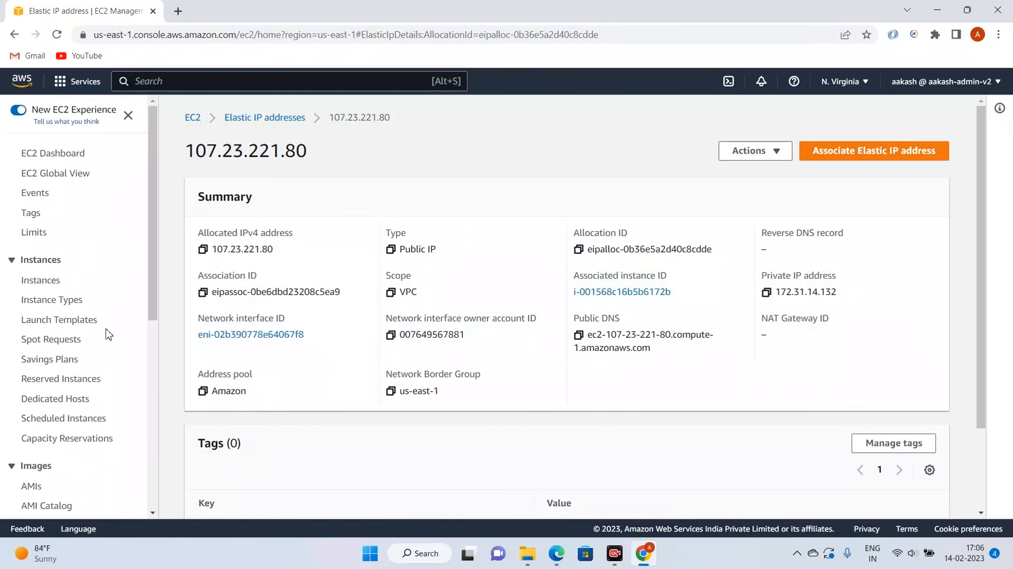
click(50, 280)
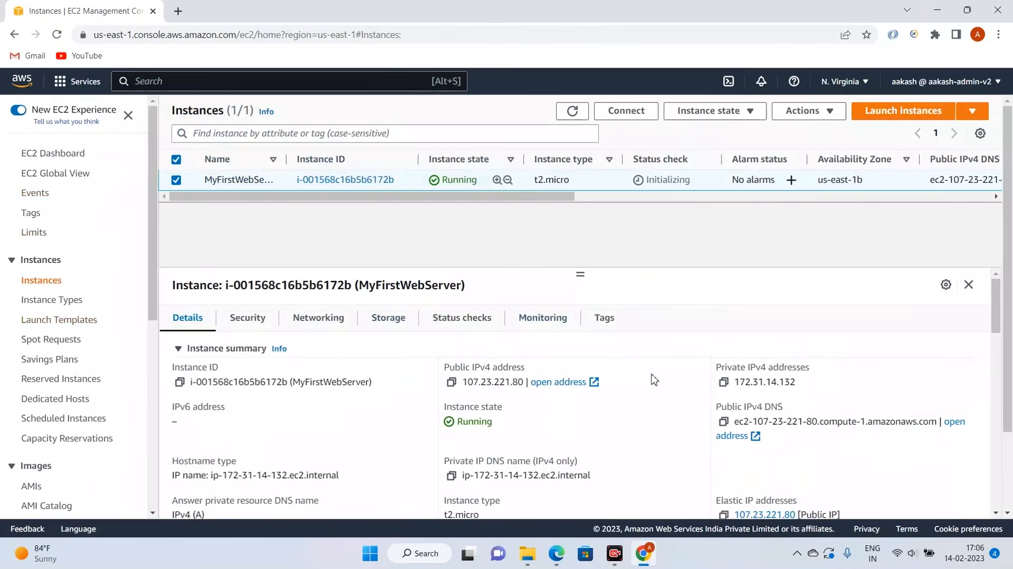
scroll(654, 380, down, 5)
scroll(659, 316, up, 5)
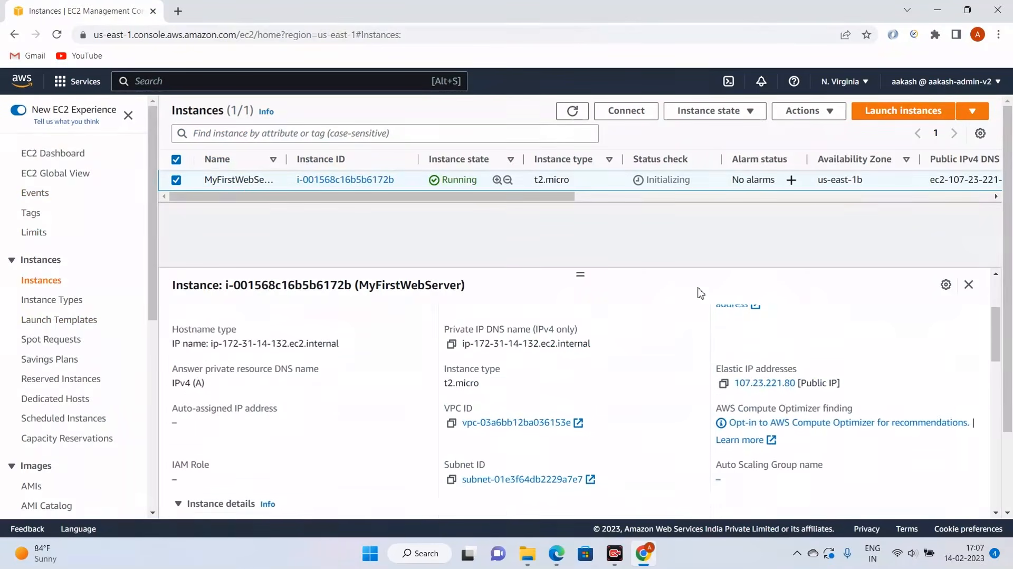
click(737, 112)
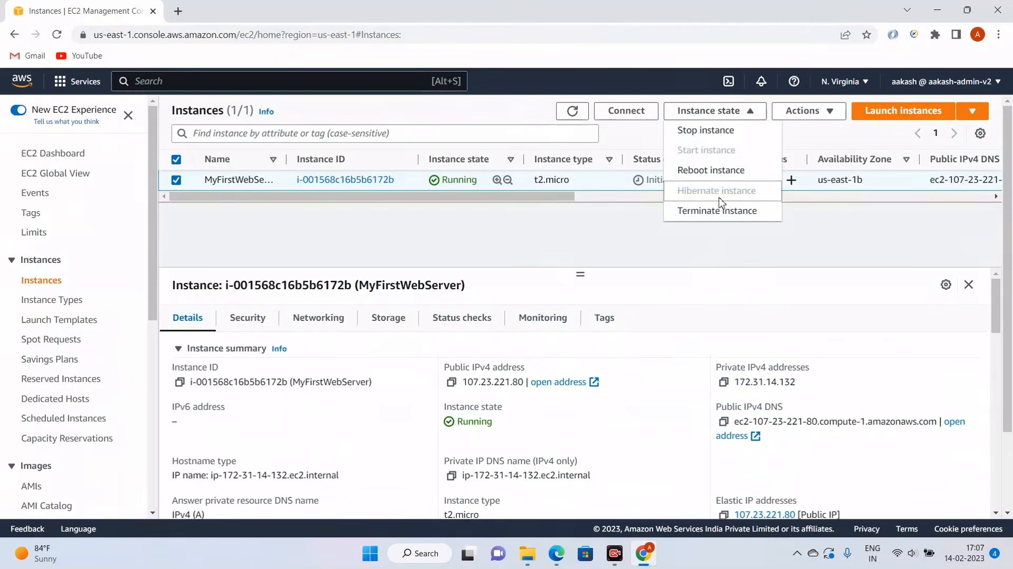
click(715, 136)
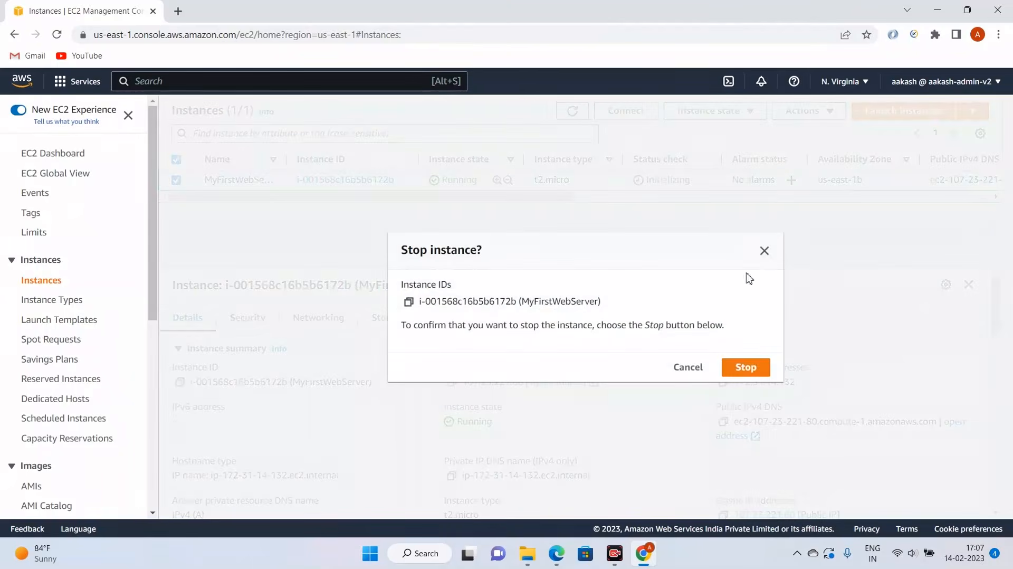
click(755, 368)
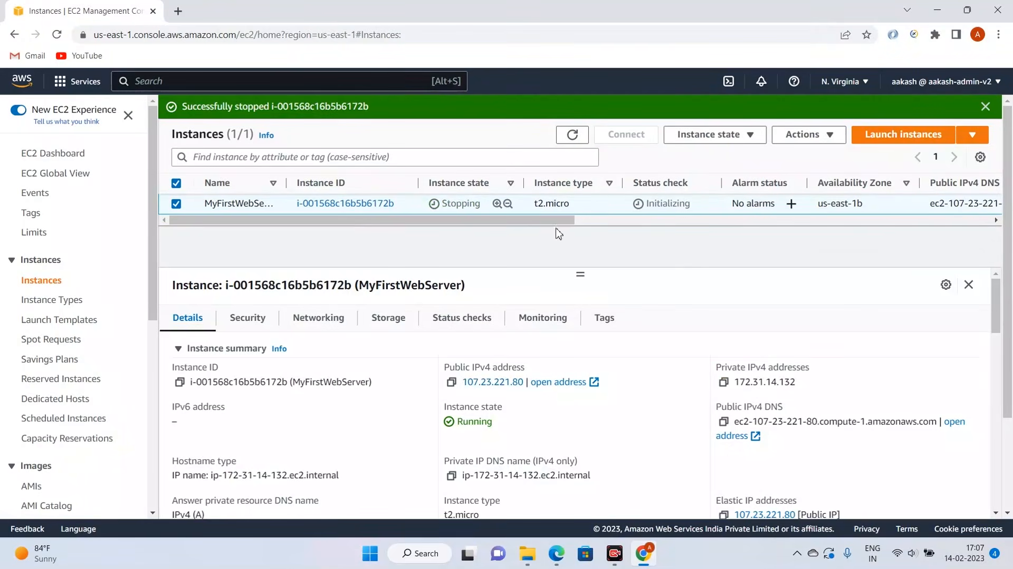
drag(557, 221, 416, 257)
click(572, 134)
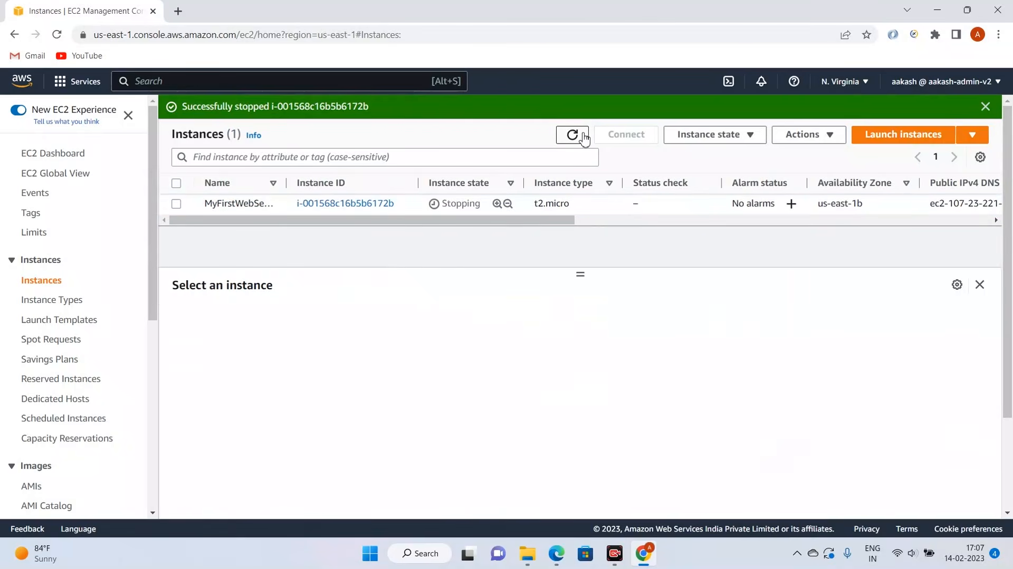
click(582, 135)
click(572, 134)
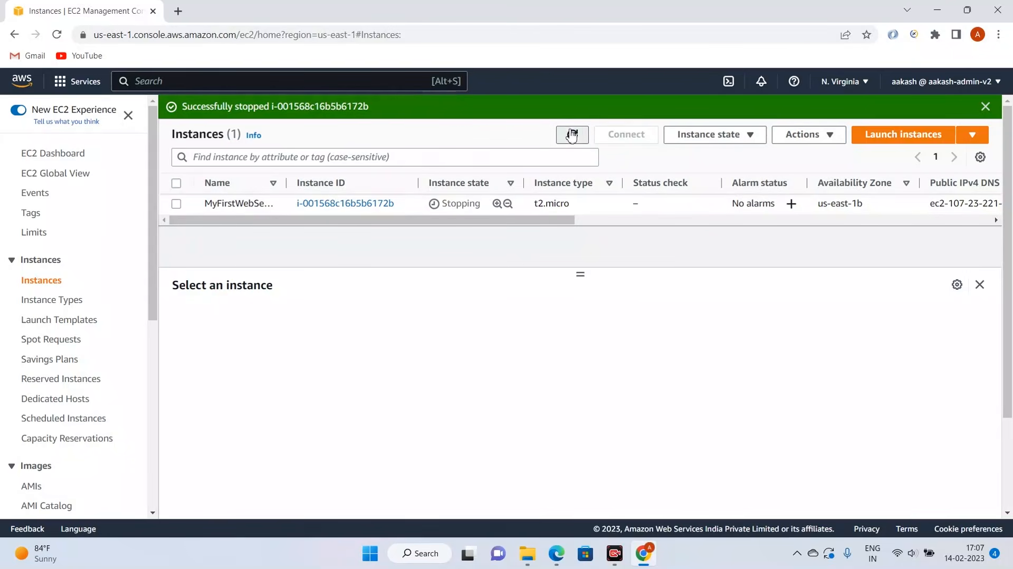
Step: Return to the Elastic IP addresses list and open the details of 107.23.221.80
scroll(95, 264, down, 5)
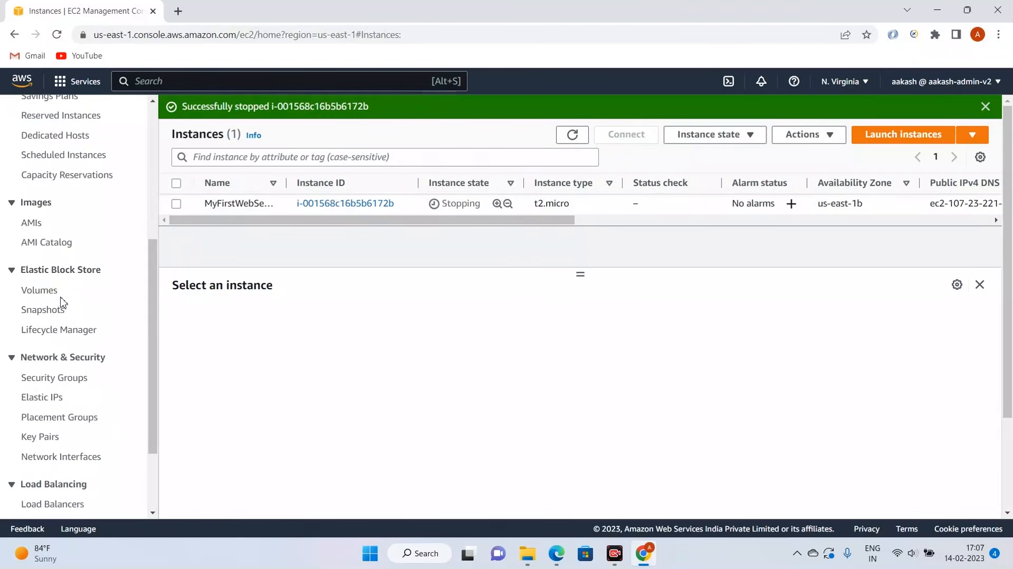
scroll(66, 338, down, 2)
click(42, 290)
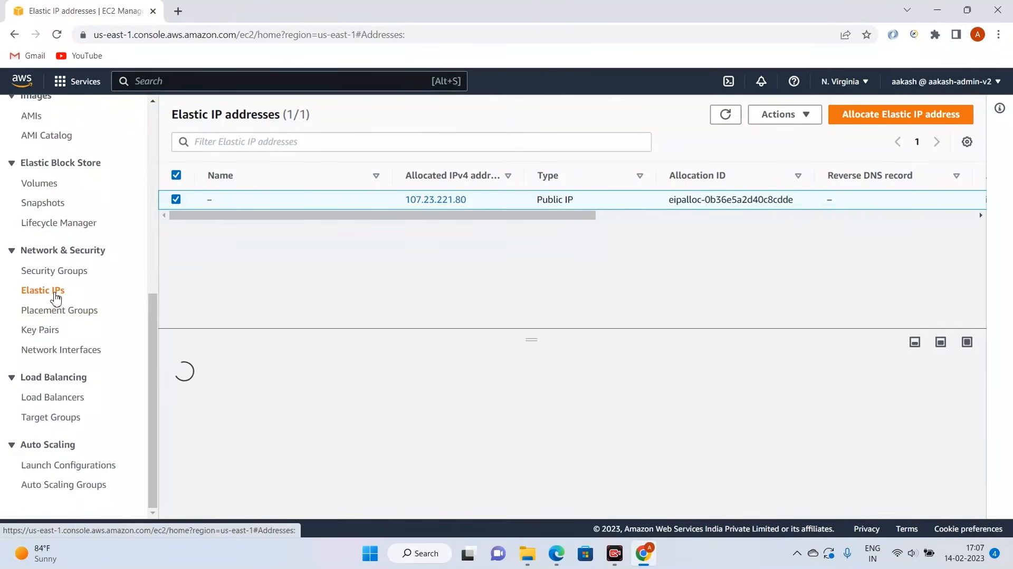
click(423, 201)
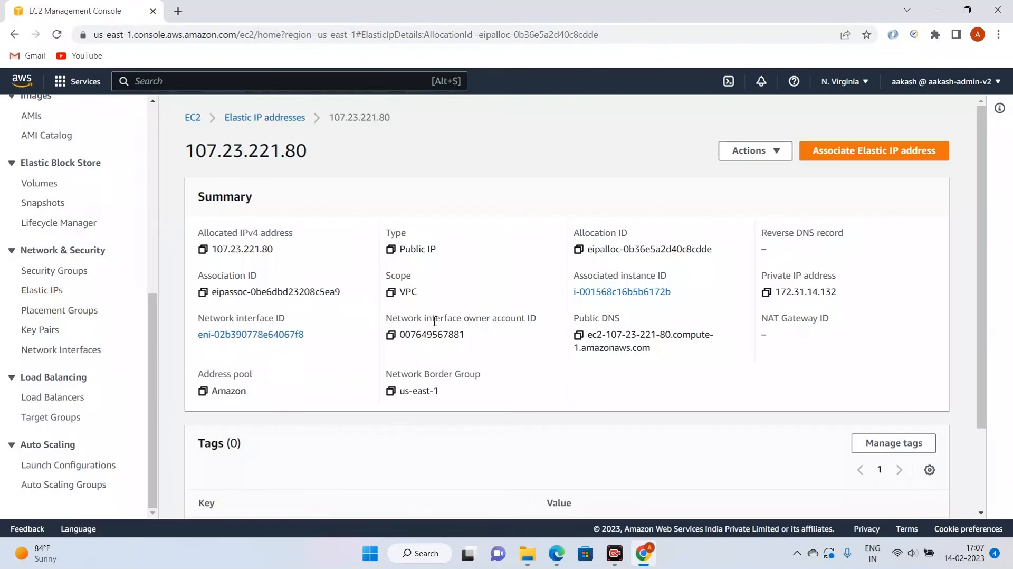
Step: Try again to release the Elastic IP address 107.23.221.80 without disassociating it from MyFirstWebServer
click(765, 154)
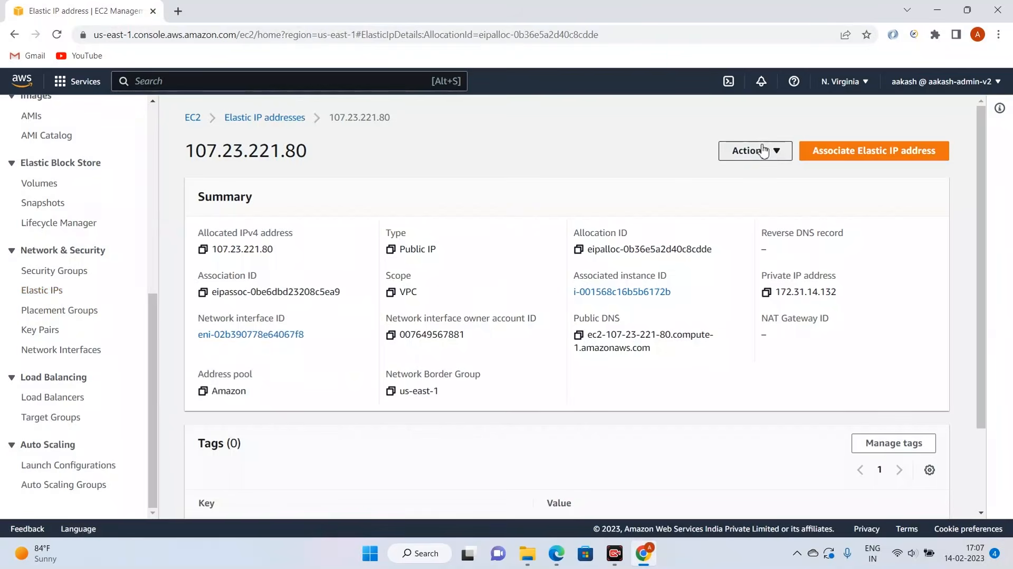
click(770, 171)
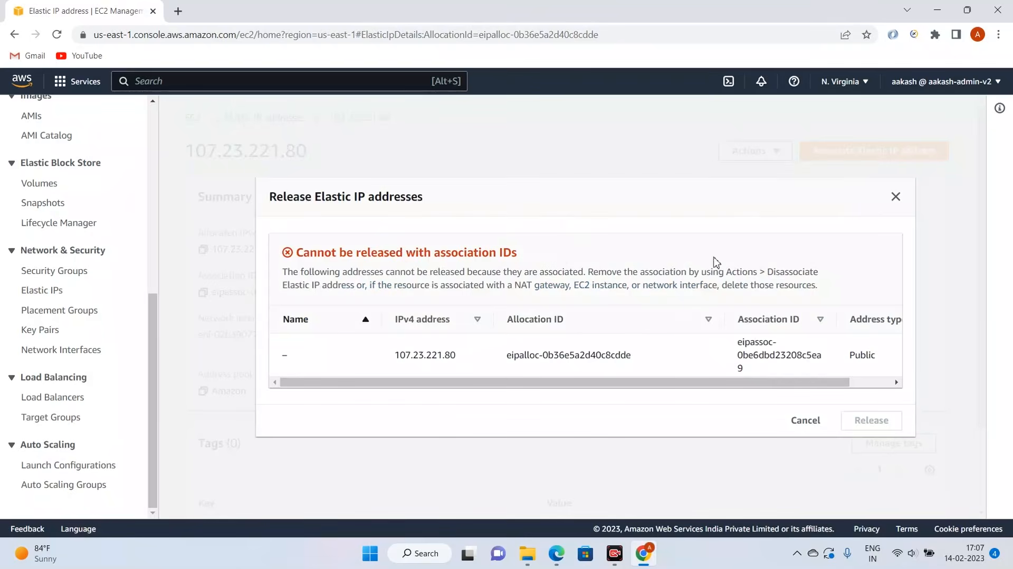
drag(687, 386, 428, 395)
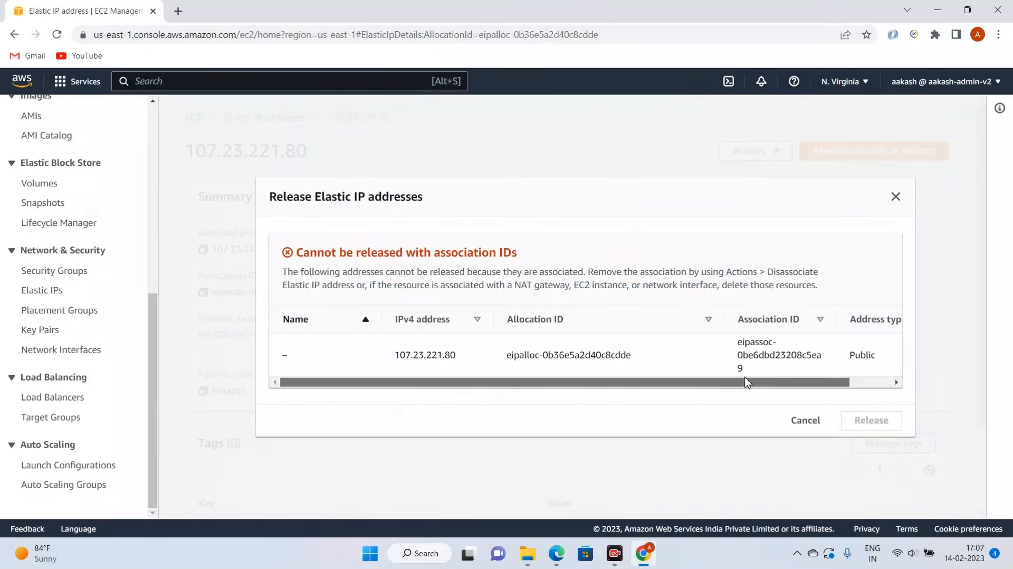
drag(746, 382, 814, 362)
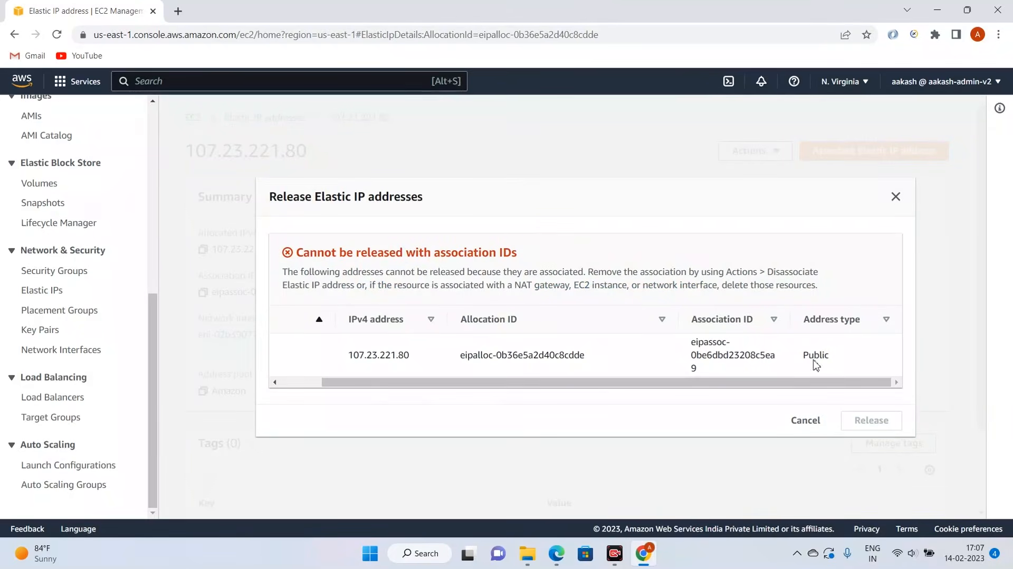
click(896, 197)
Step: Disassociate the Elastic IP address 107.23.221.80 from the MyFirstWebServer instance
click(783, 153)
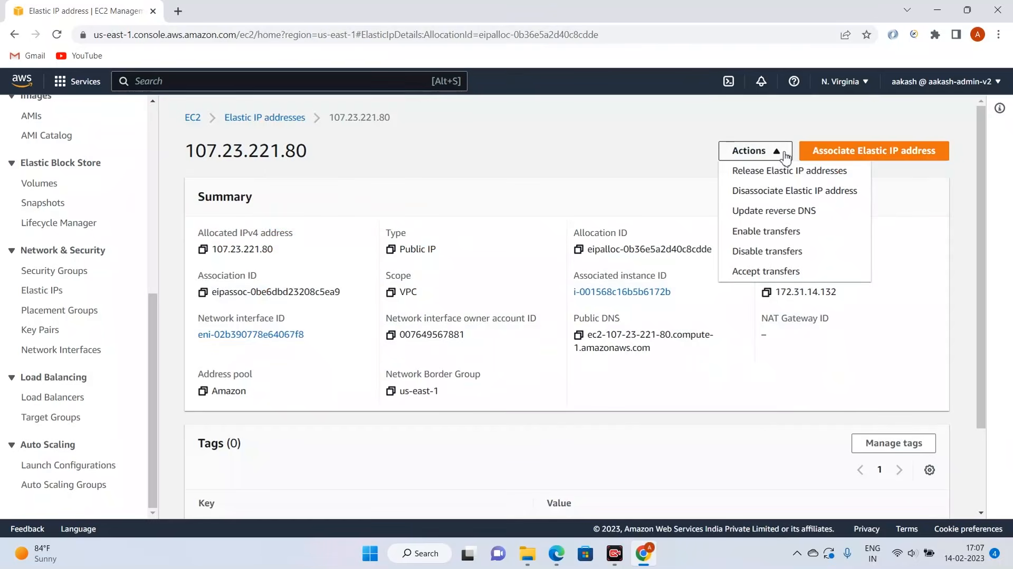
click(776, 194)
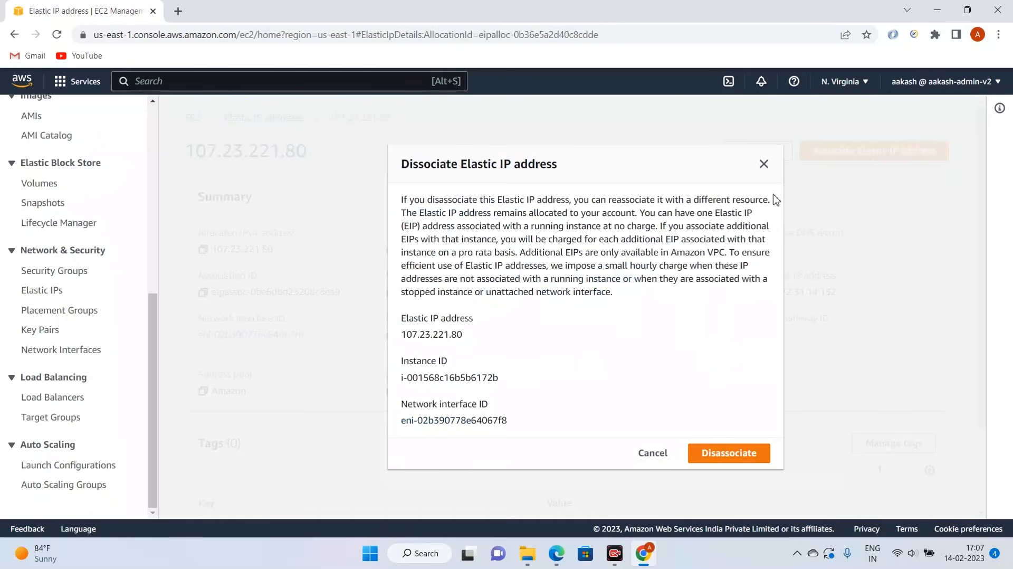
click(710, 449)
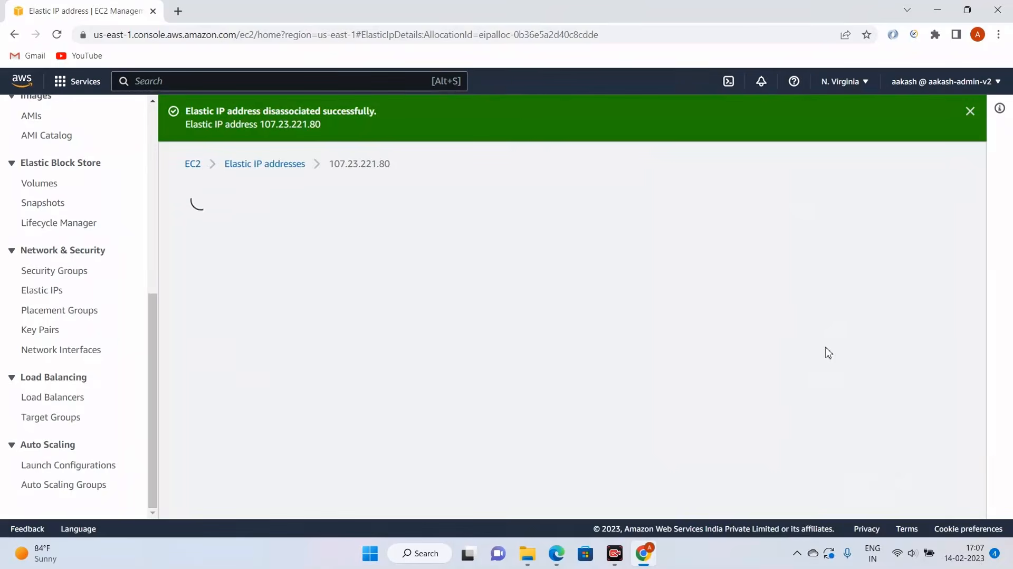
Step: Release the disassociated Elastic IP address 107.23.221.80 from the account and review the Elastic IP addresses list
click(778, 202)
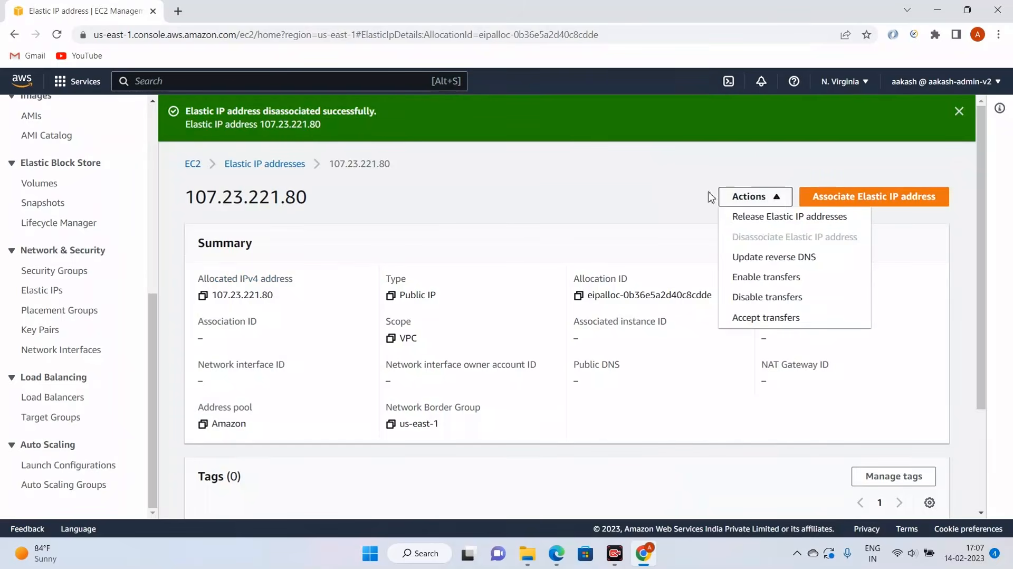
click(771, 216)
click(897, 409)
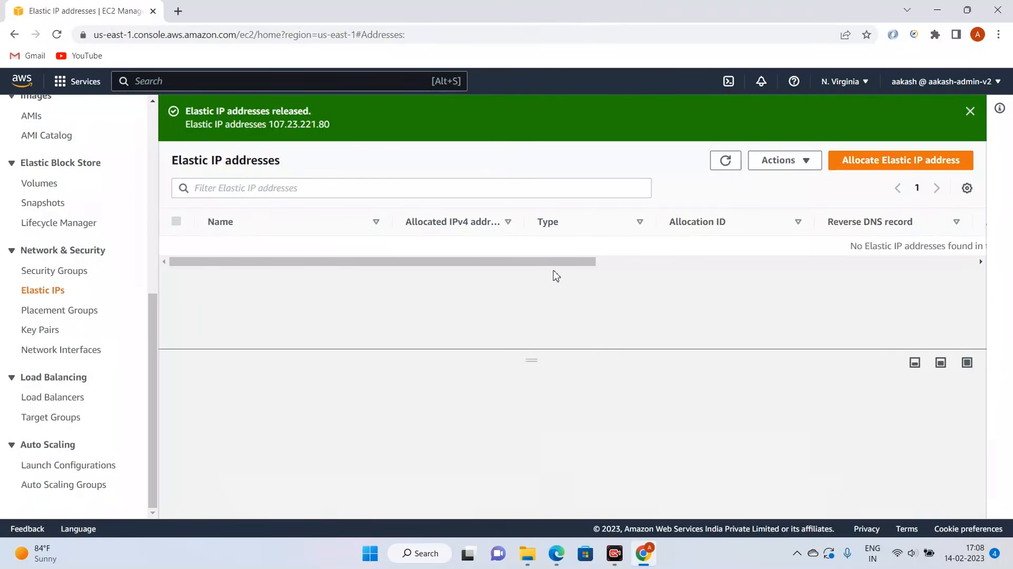
drag(581, 264, 519, 266)
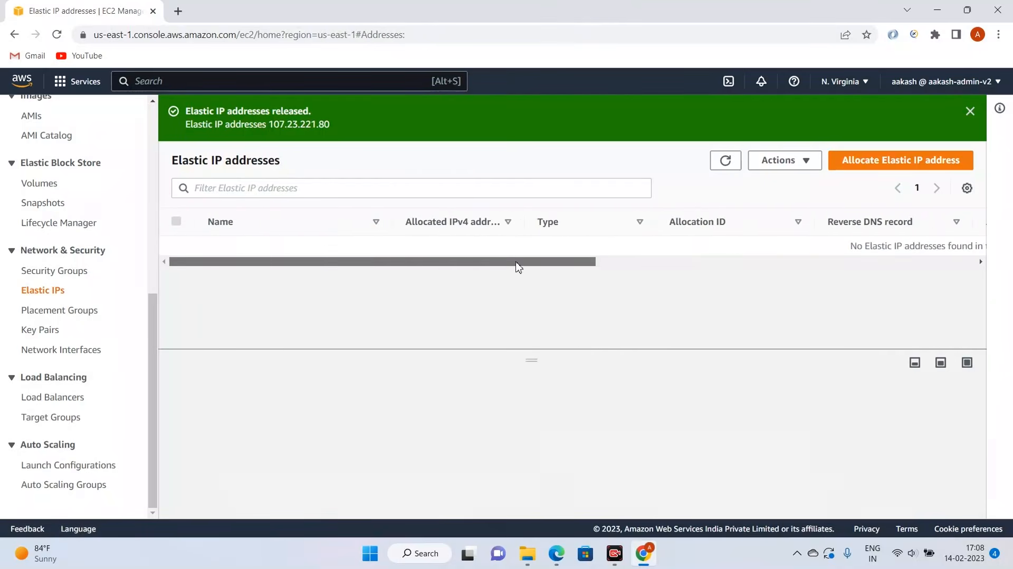
scroll(24, 343, up, 5)
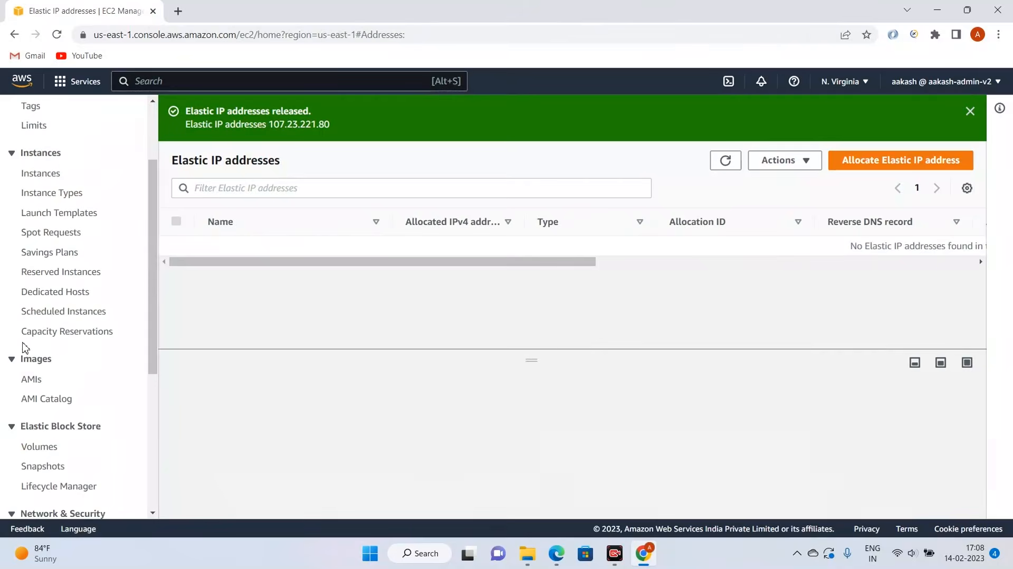
Step: Open the Instances list and start the stopped MyFirstWebServer instance
click(51, 170)
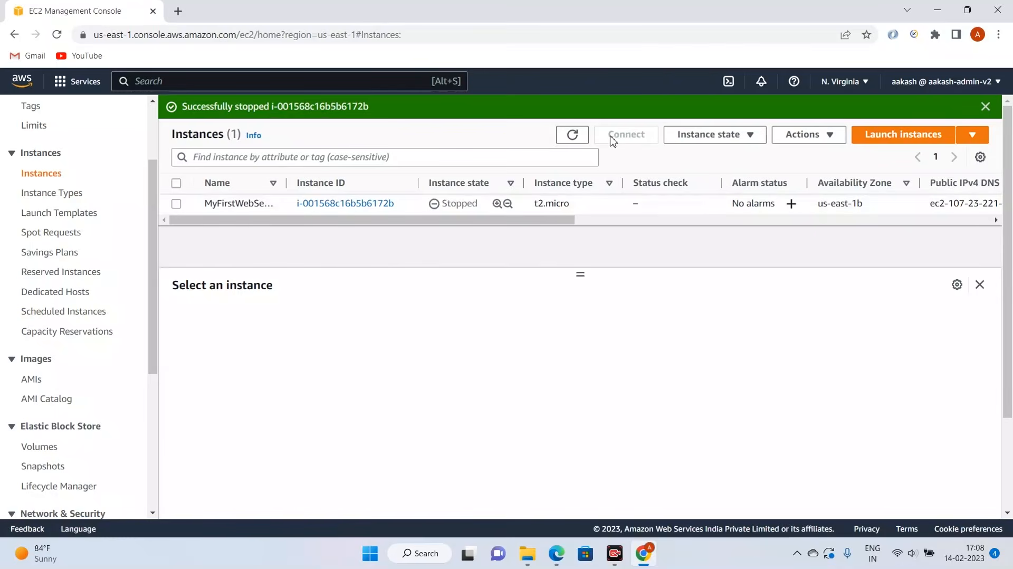
click(712, 135)
click(712, 319)
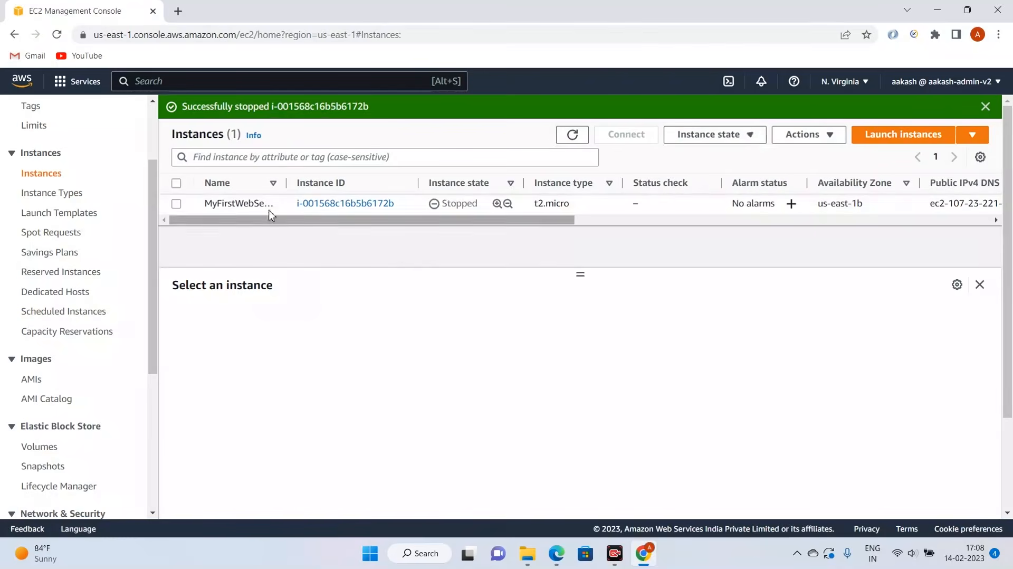
click(177, 204)
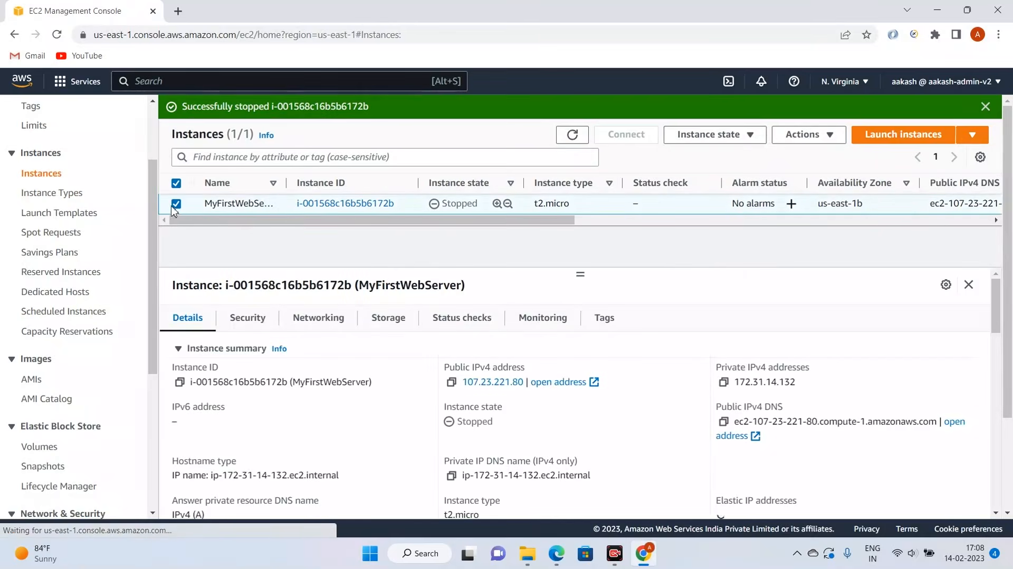
click(744, 138)
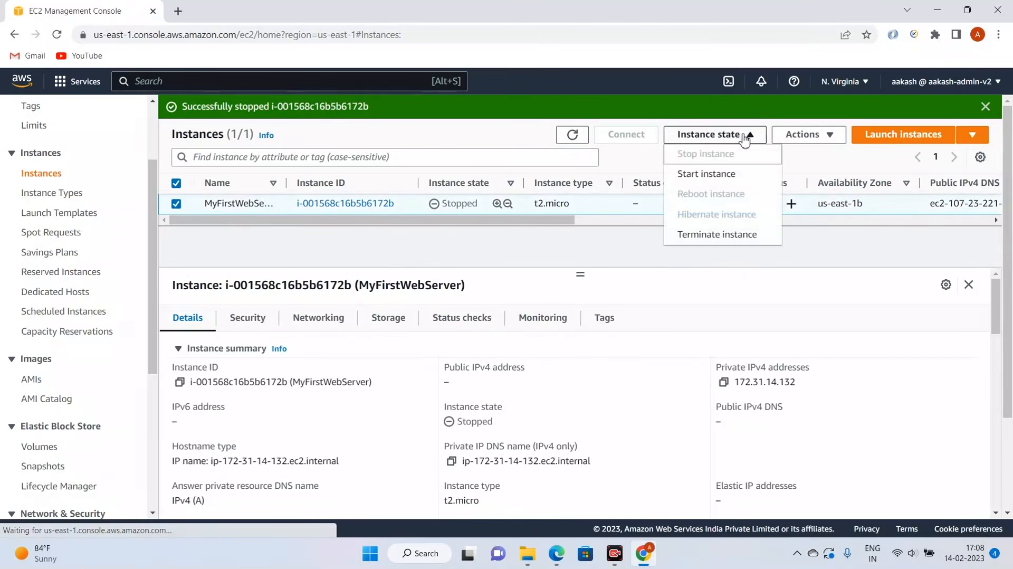
click(724, 174)
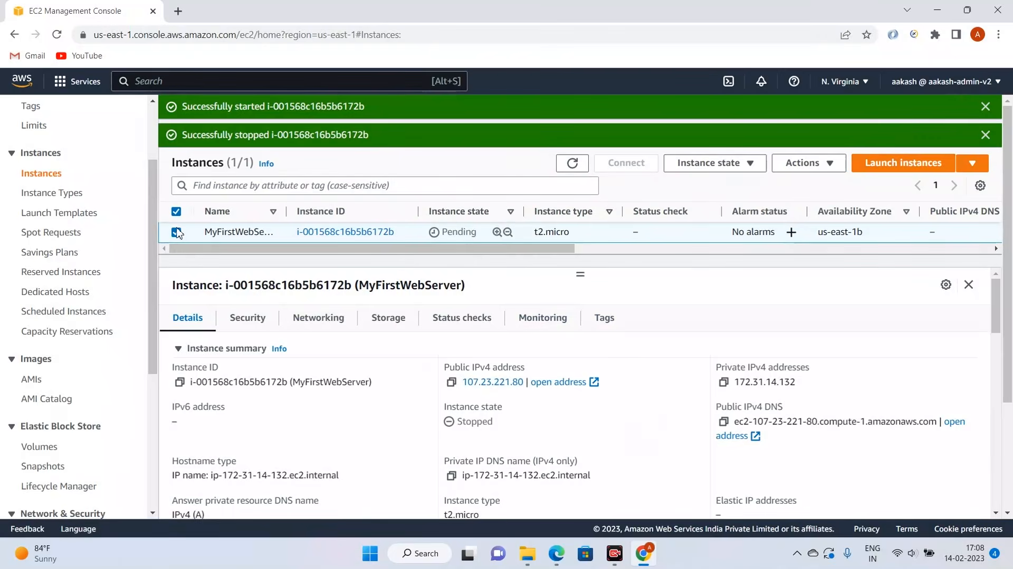
Step: Dismiss the start and stop notifications, refresh the instance list, and check MyFirstWebServer's public IPv4 address
click(985, 134)
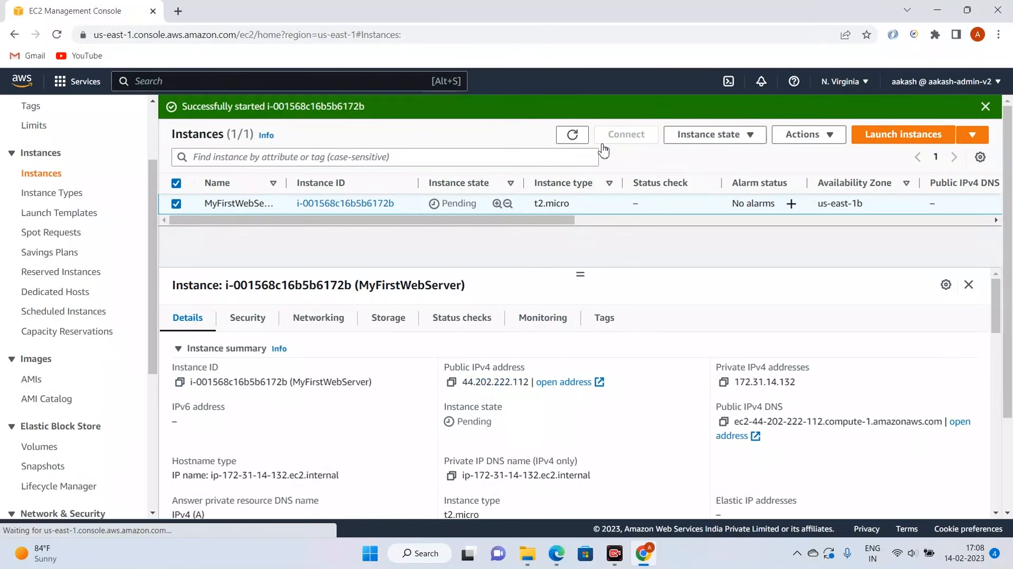
click(586, 130)
click(578, 113)
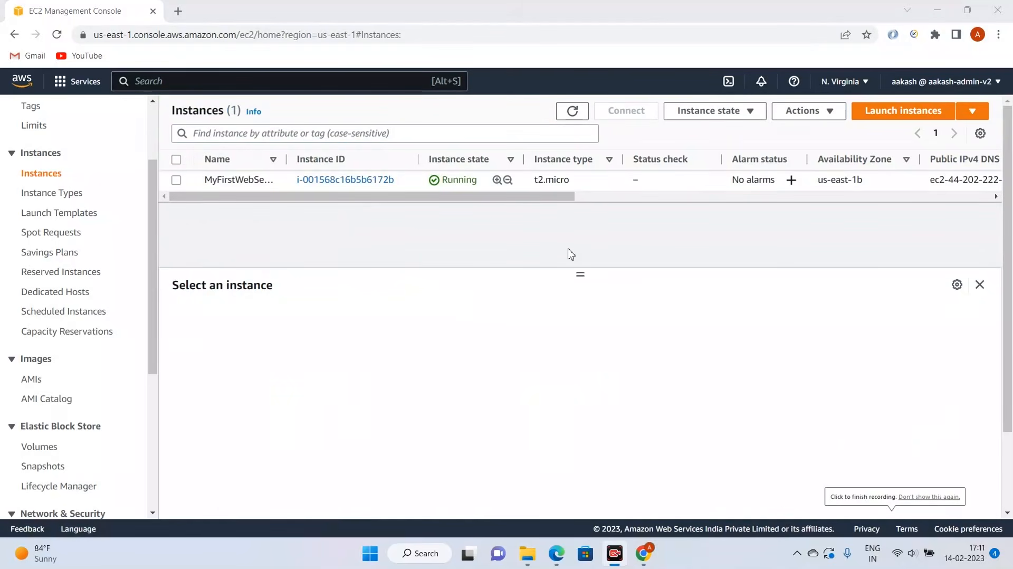
click(175, 182)
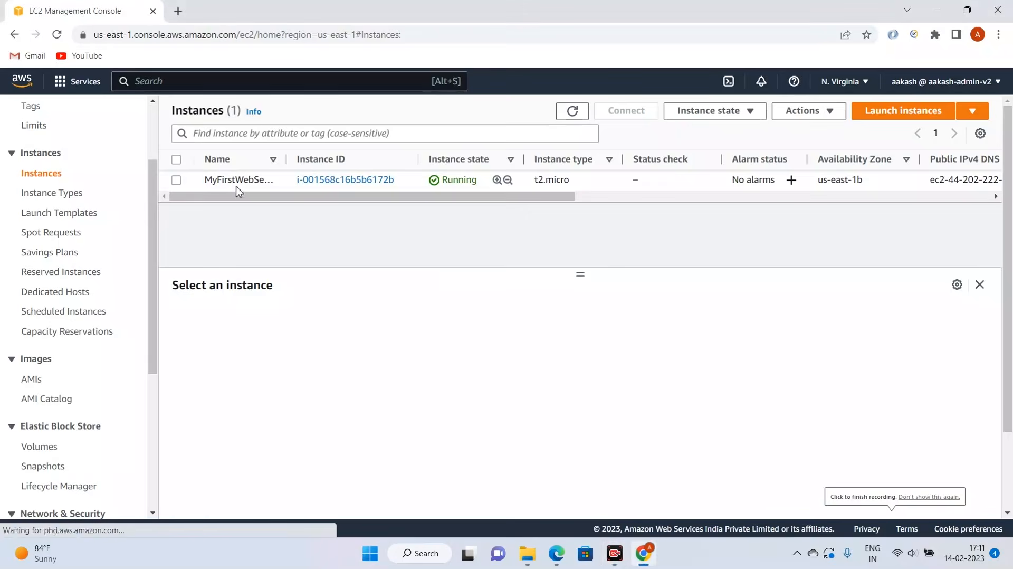
click(237, 187)
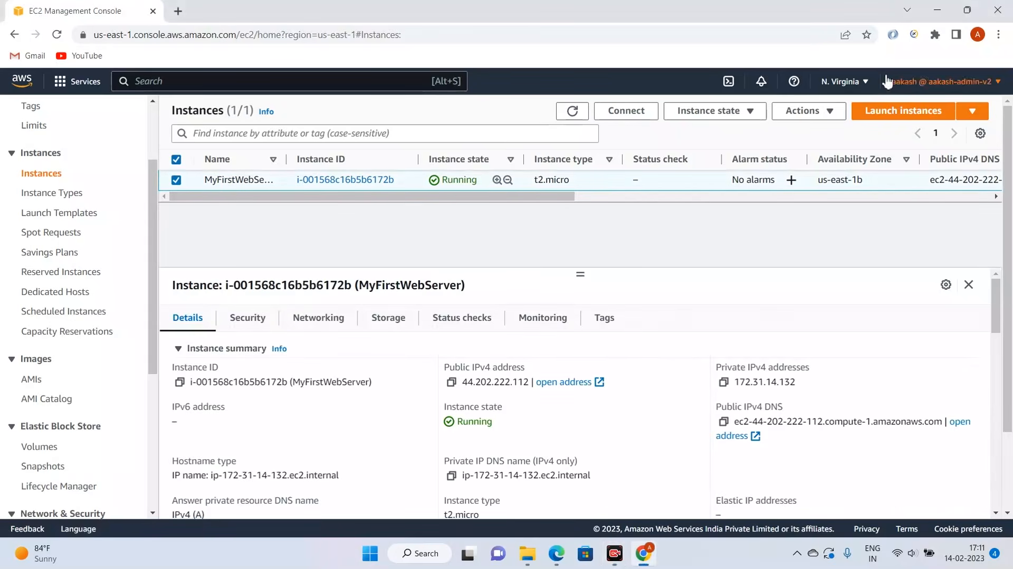
Step: Switch to the Complete AWS Masterclass presentation in Edge and present its Placement Groups slide full screen
click(937, 10)
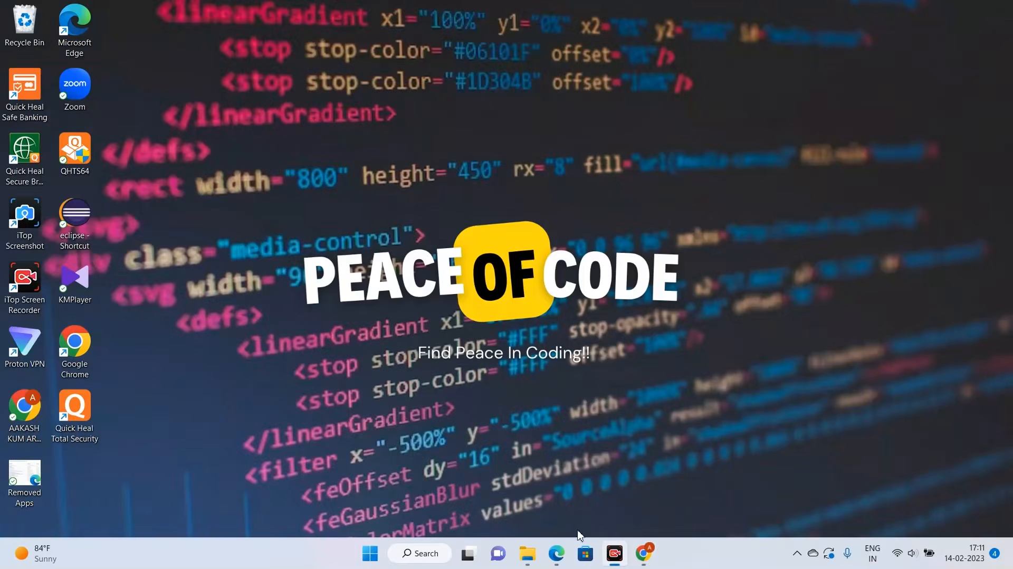
click(557, 551)
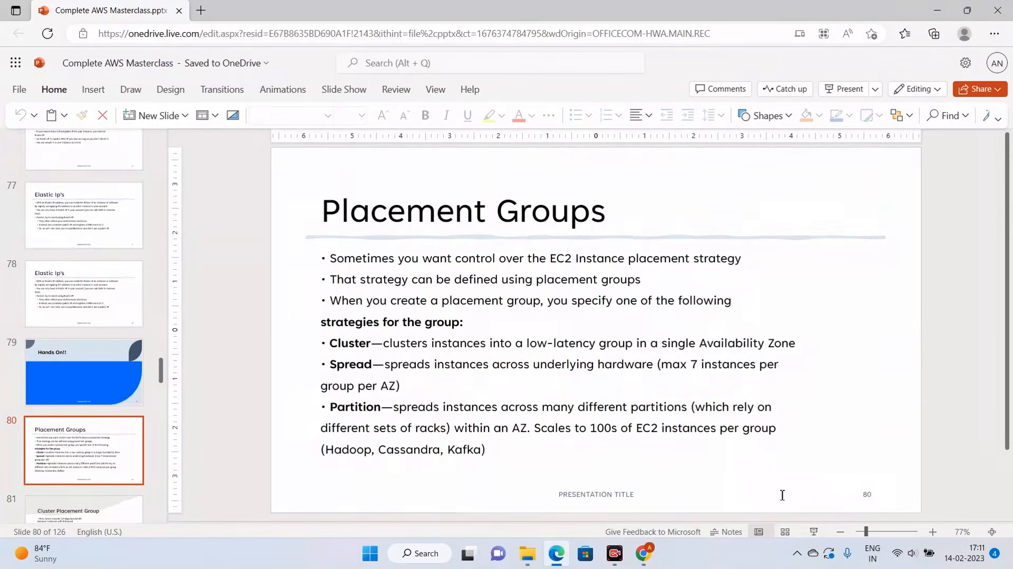
click(813, 533)
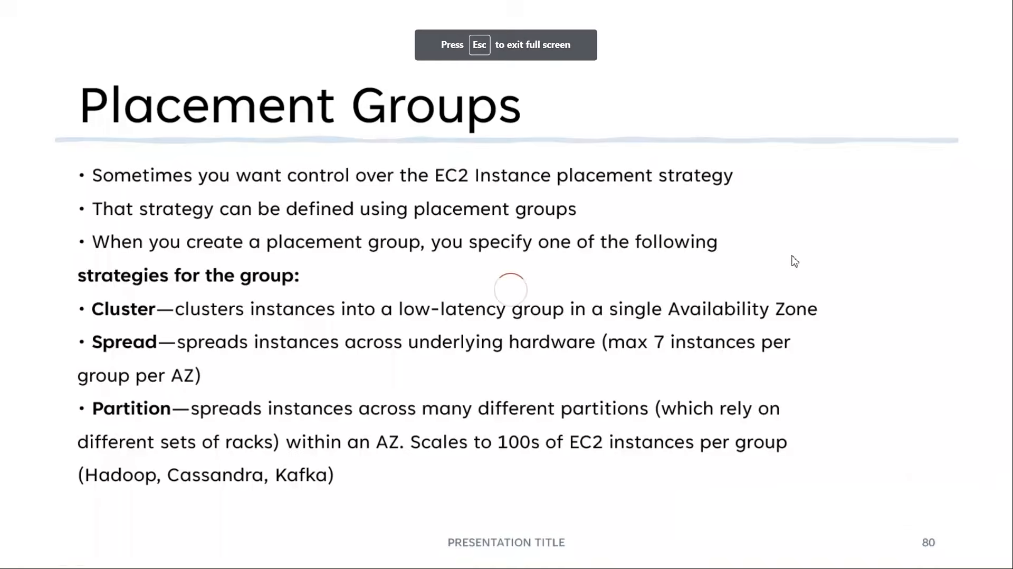
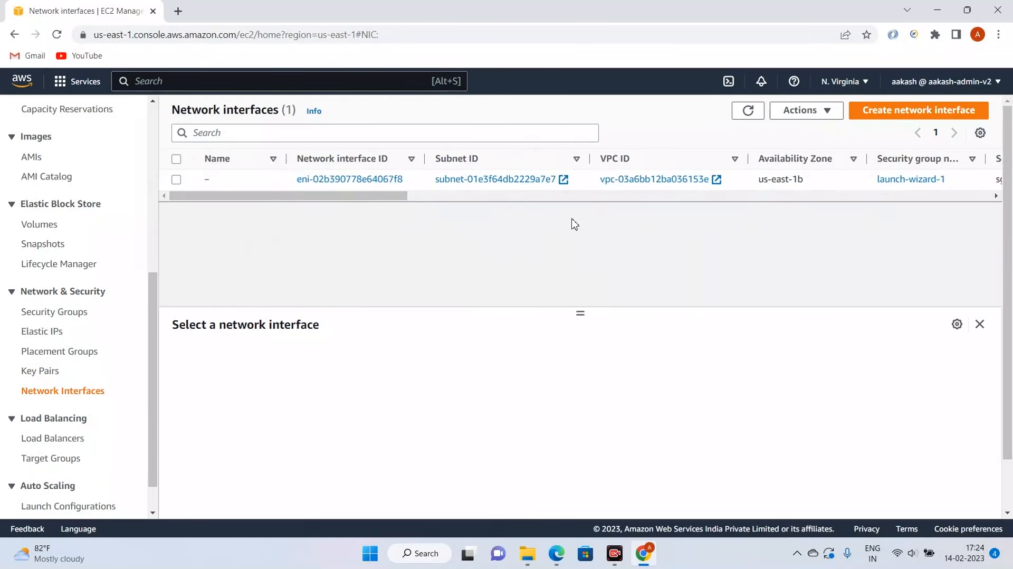
Step: Start creating a network interface from the Network interfaces list
mouse_move(578, 315)
mouse_down()
mouse_move(580, 280)
mouse_move(581, 339)
mouse_move(580, 320)
mouse_up()
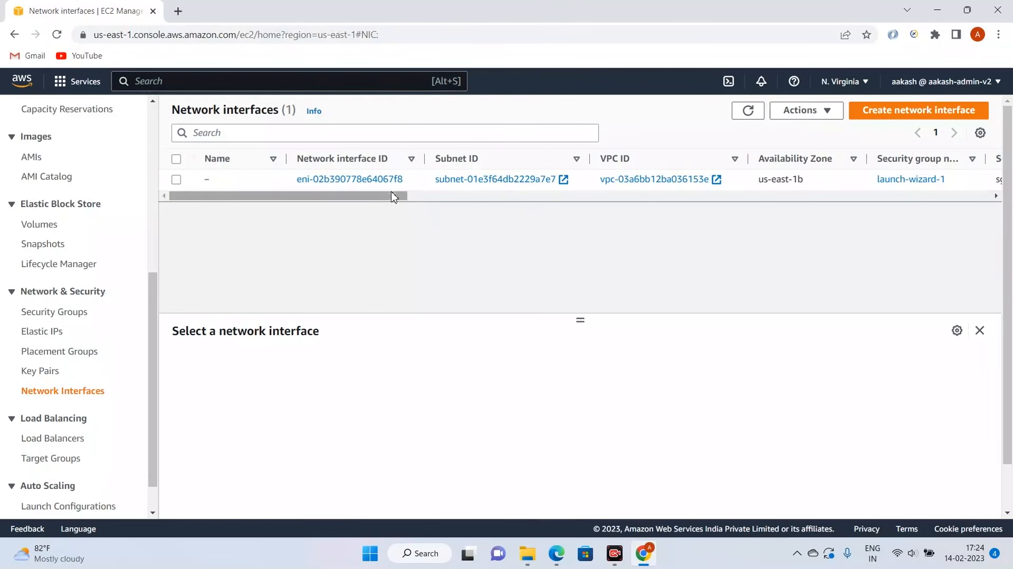
drag(396, 199, 331, 214)
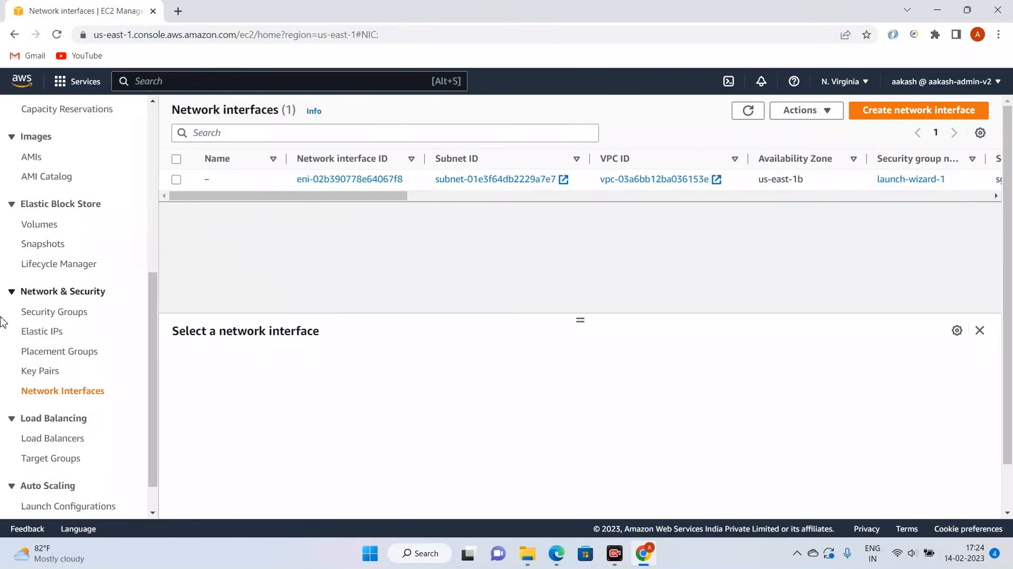
click(915, 111)
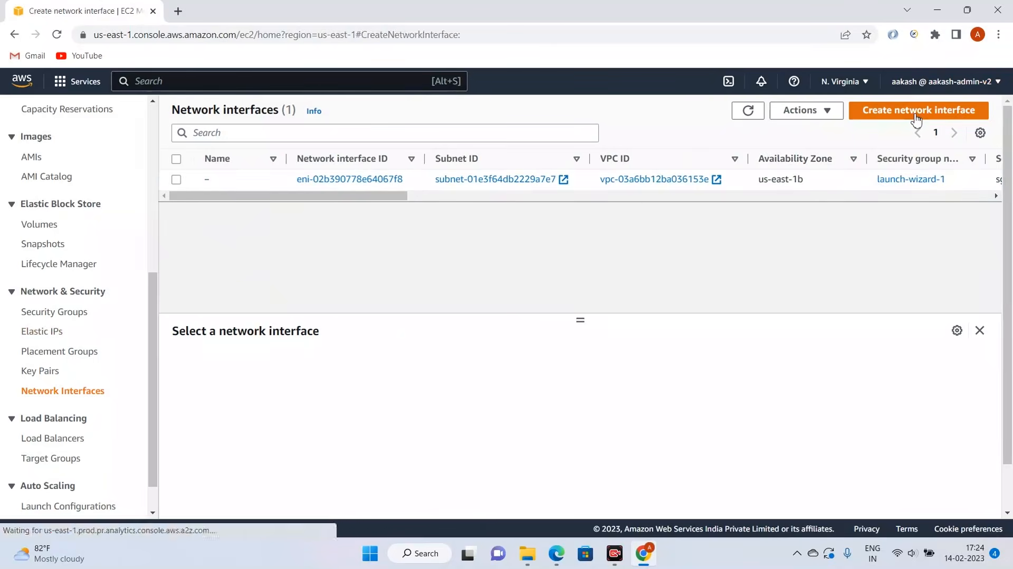
click(149, 287)
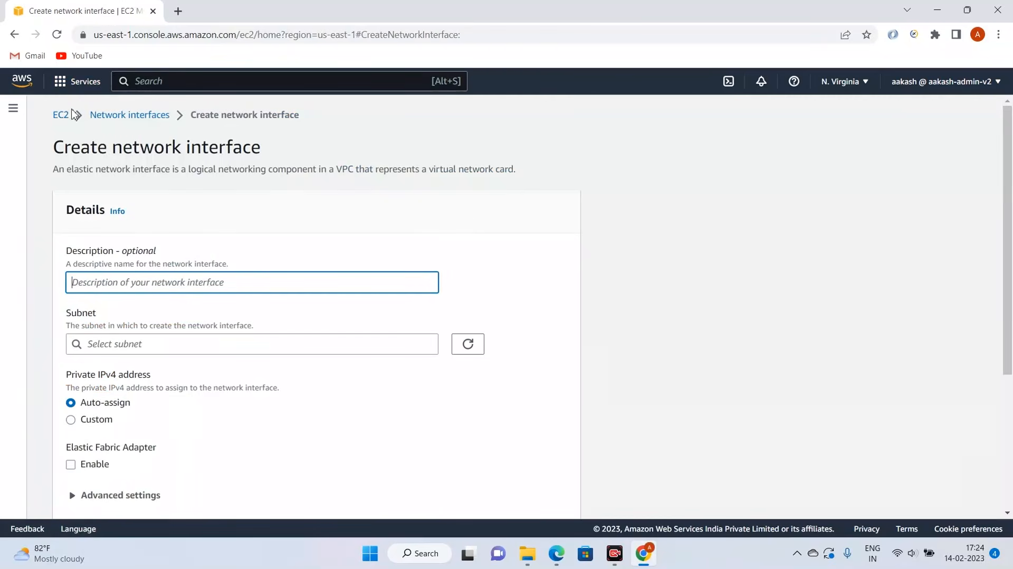
Step: Search the AWS services for ec2, open EC2 in a new browser tab, and show its Instances list
click(153, 82)
text(e)
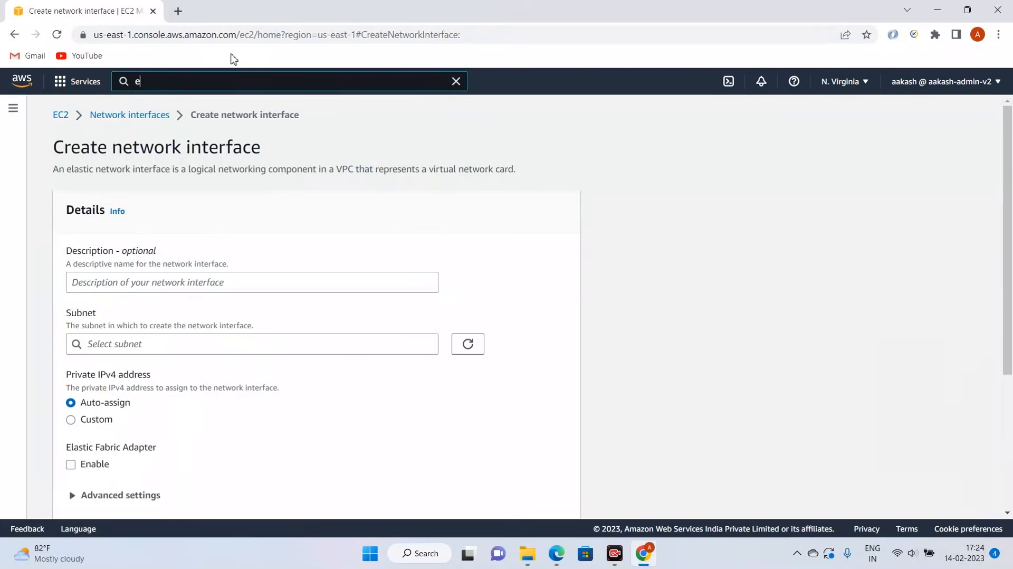
text(c2)
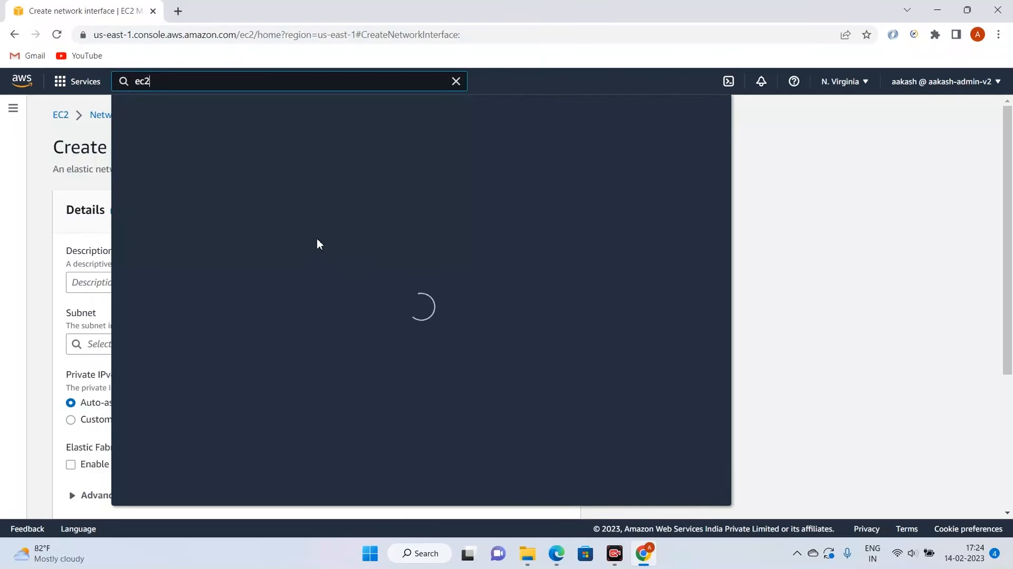
right_click(328, 180)
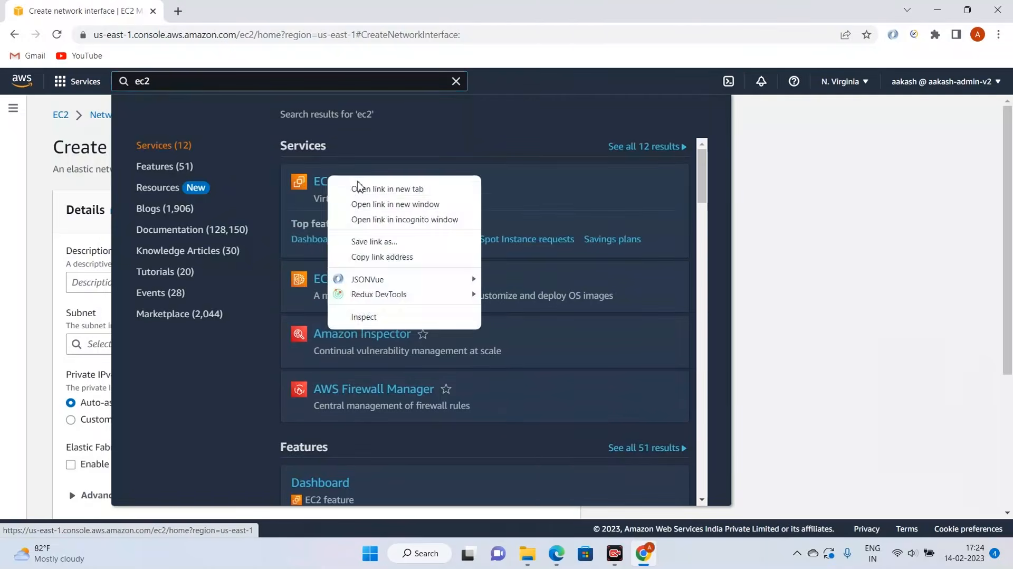
click(358, 188)
click(243, 10)
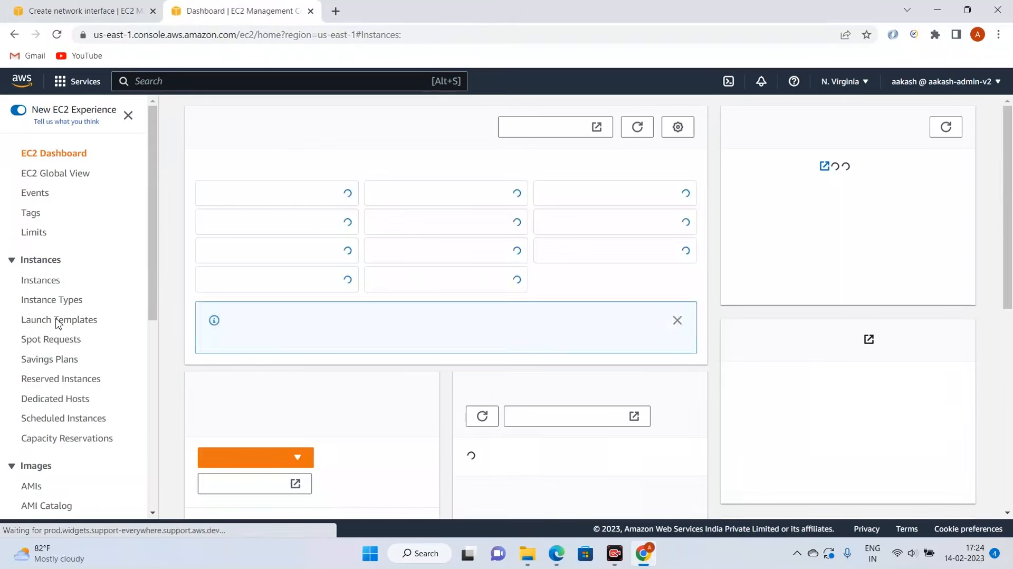
click(50, 287)
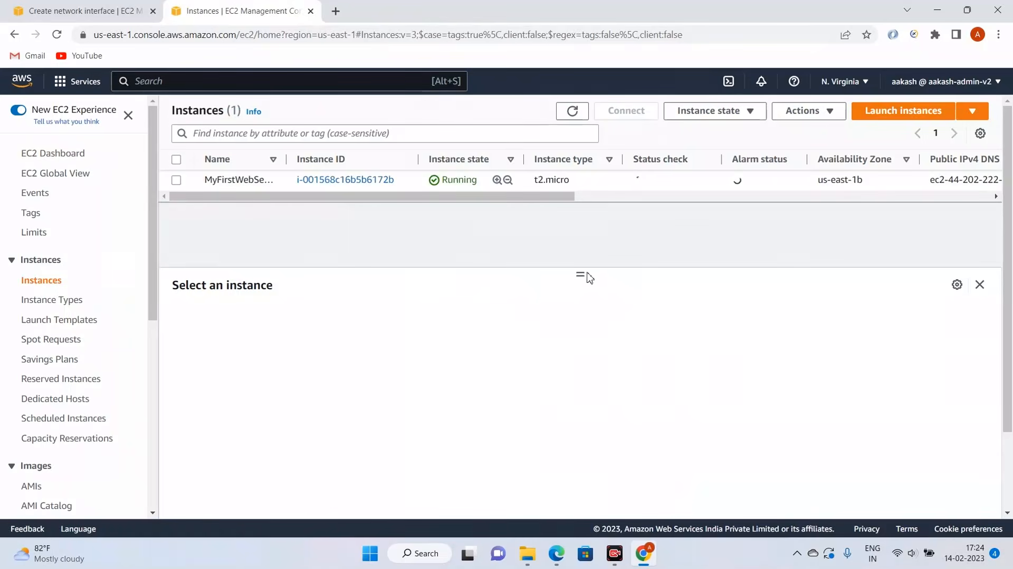
Step: Select MyFirstWebServer and examine its networking details, including the attached network interfaces
drag(583, 273, 586, 190)
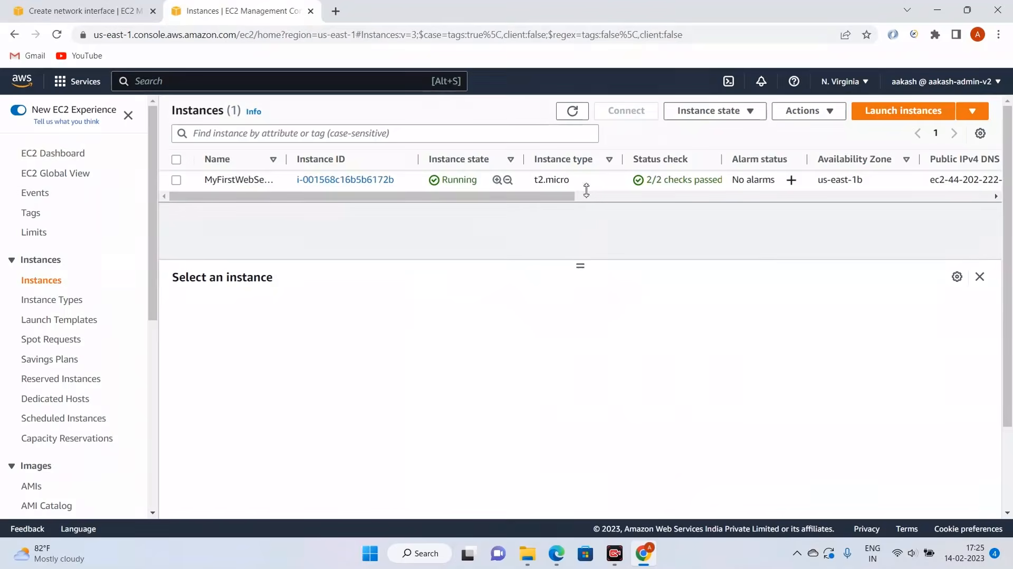
click(177, 180)
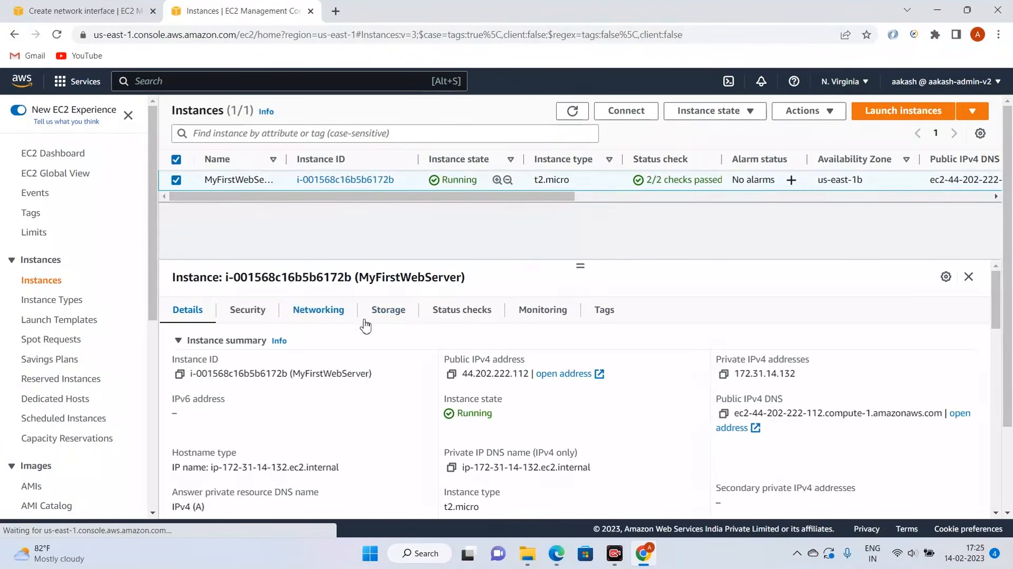
click(318, 309)
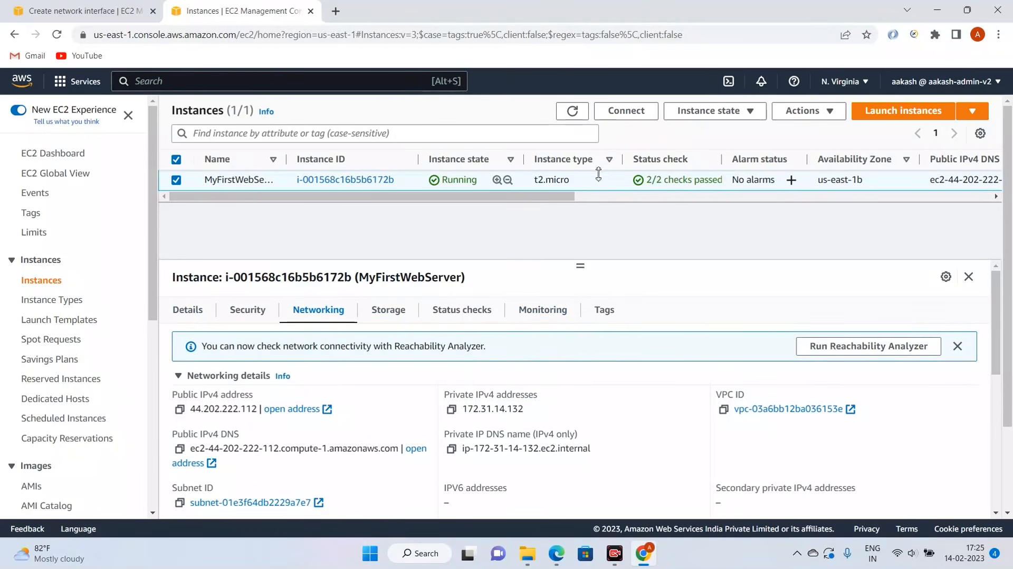
scroll(587, 419, down, 5)
scroll(556, 421, up, 5)
scroll(556, 420, down, 2)
scroll(547, 400, down, 5)
scroll(369, 390, up, 1)
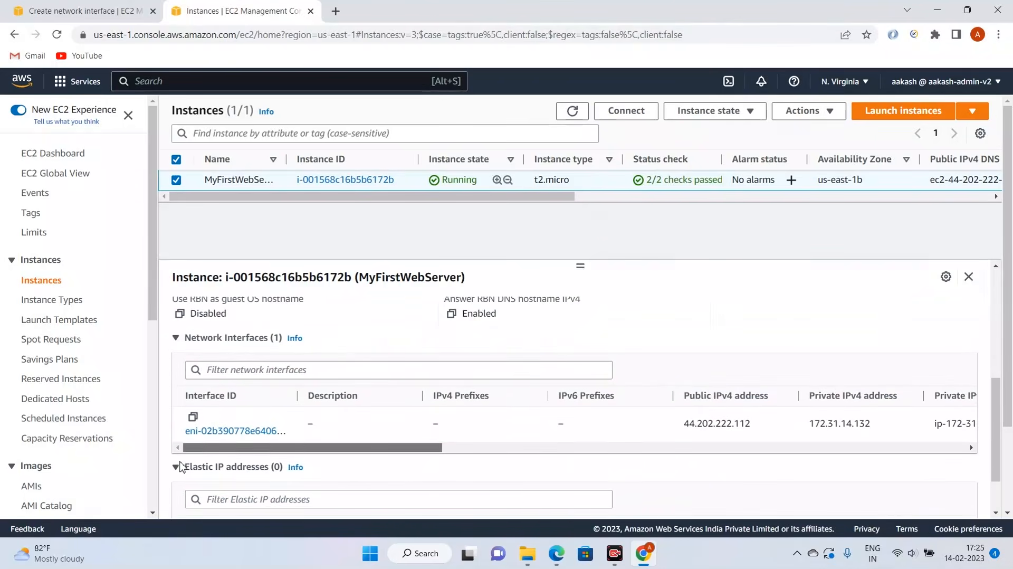
Step: Reopen the network interface creation form from the Network interfaces list and enter secondaryENI as the description
click(102, 7)
click(804, 223)
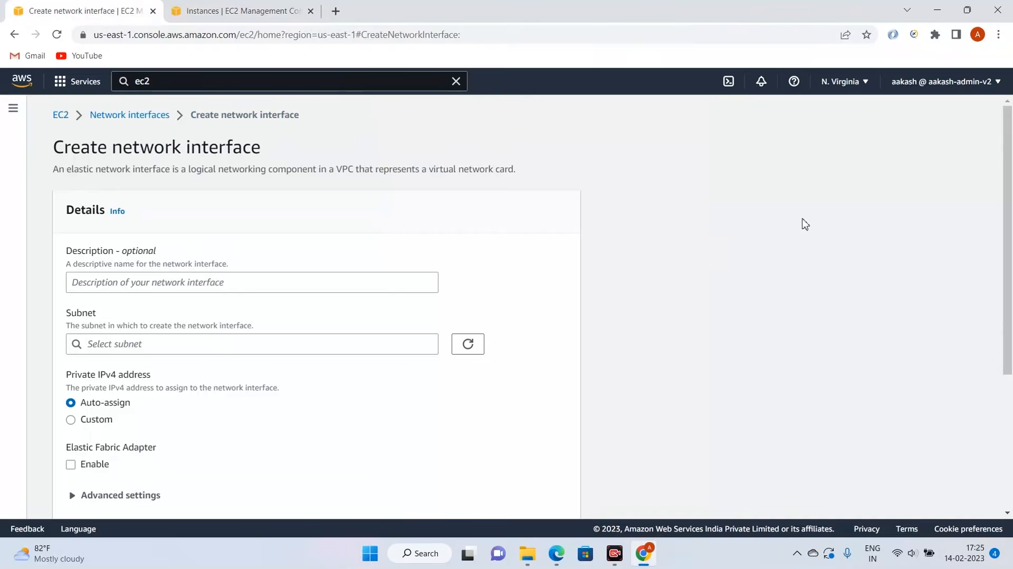
click(150, 117)
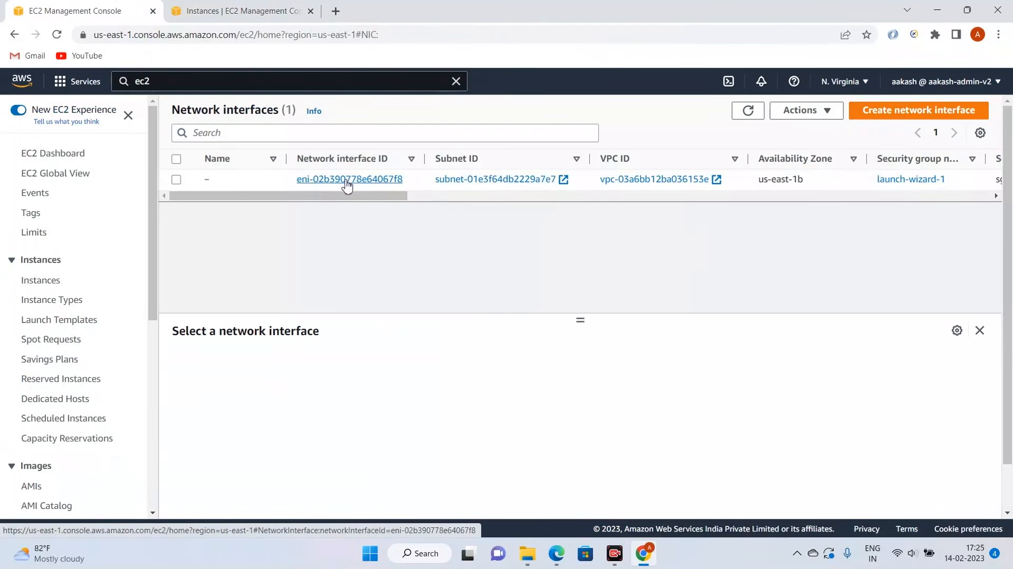
click(904, 109)
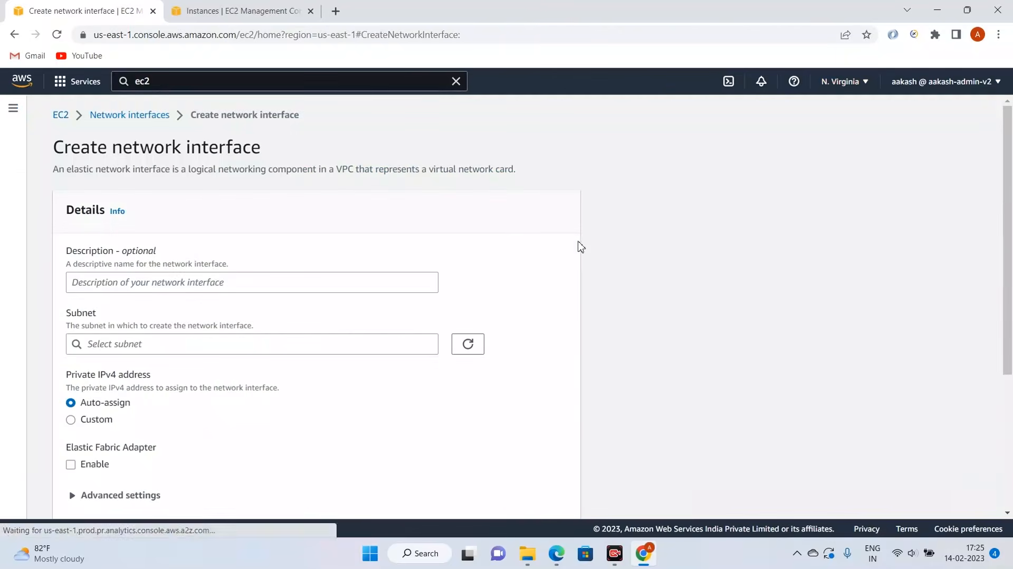
click(216, 285)
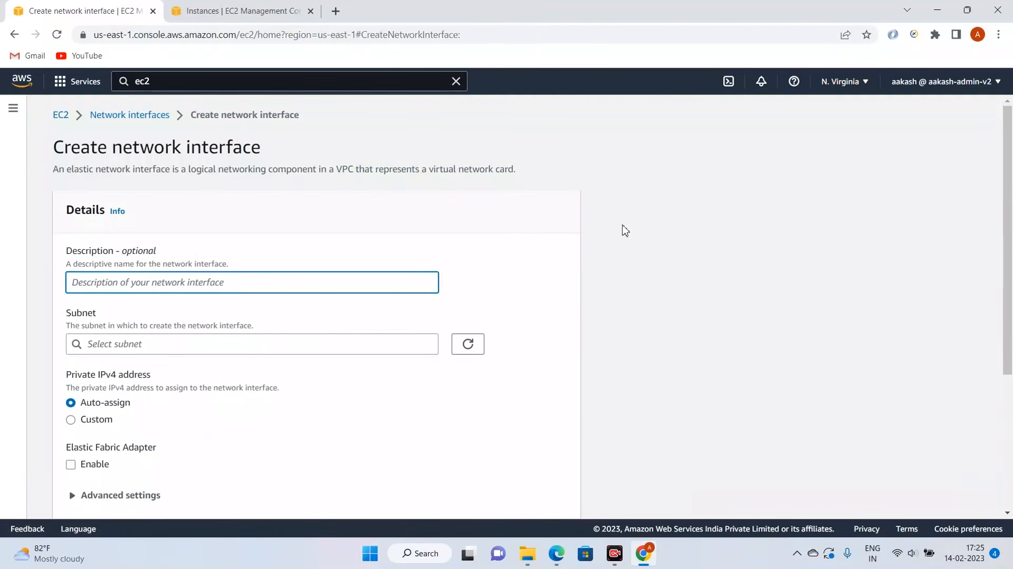
text(secondaryENI)
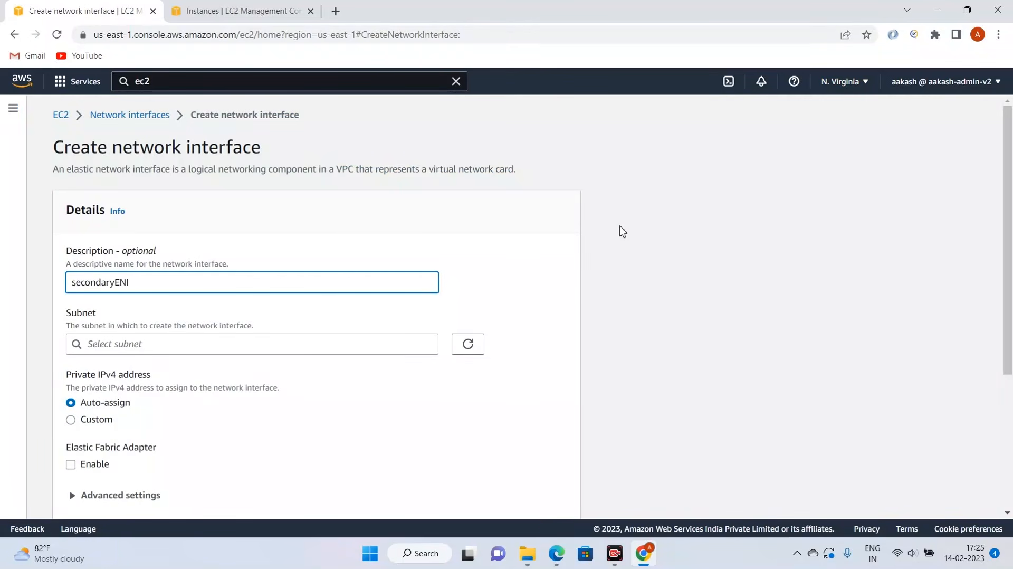
Step: Examine the subnets and their availability zones offered for the new network interface
click(234, 352)
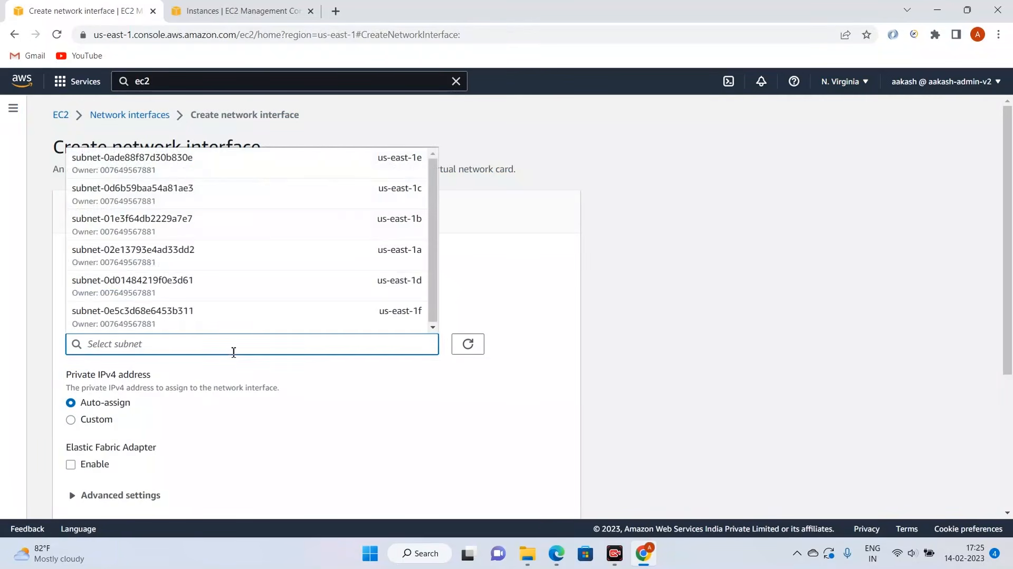
click(750, 206)
click(232, 340)
click(543, 278)
click(312, 349)
click(627, 273)
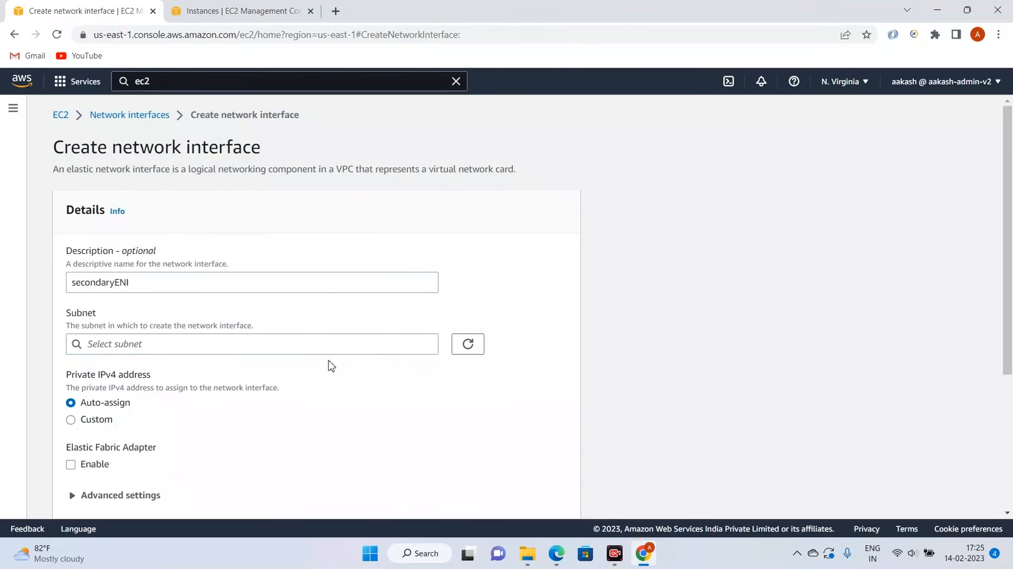
click(336, 340)
click(810, 250)
Step: Check MyFirstWebServer's availability zone in the Instances list
click(247, 10)
drag(571, 194, 724, 196)
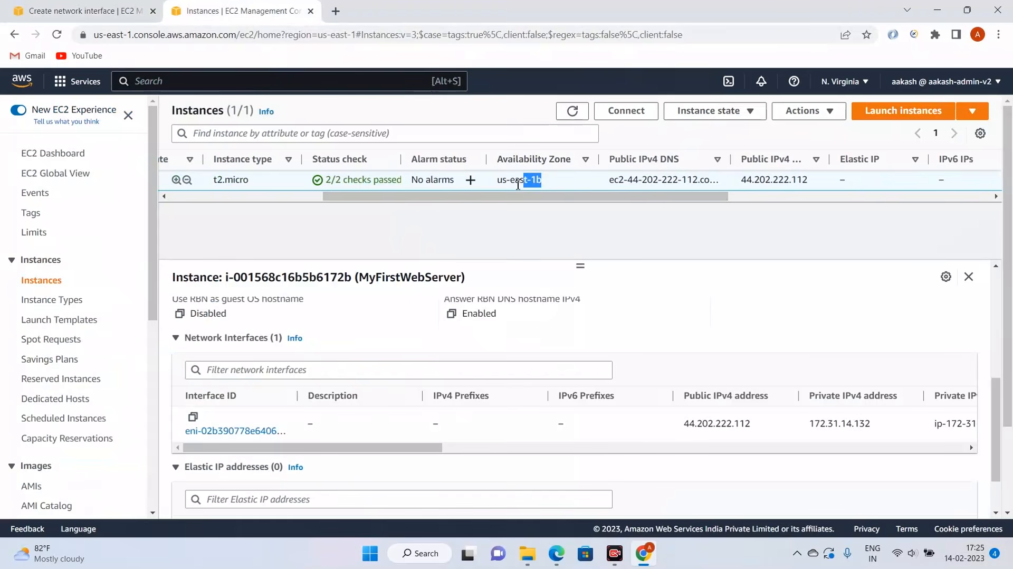
triple_click(544, 182)
drag(576, 196, 387, 211)
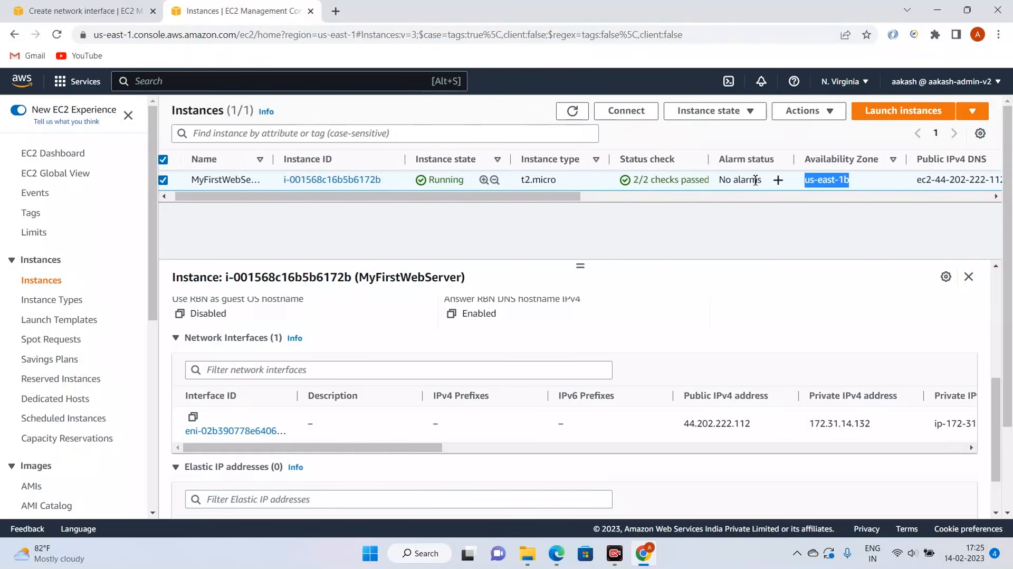
Step: Select the subnet in us-east-1b for the new secondaryENI network interface
click(121, 10)
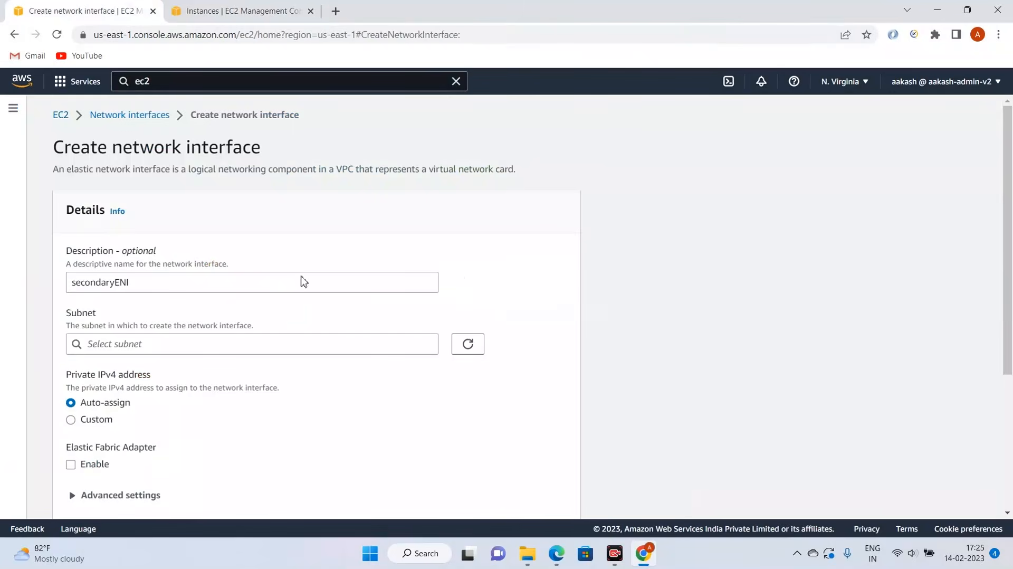
click(262, 348)
scroll(370, 259, down, 3)
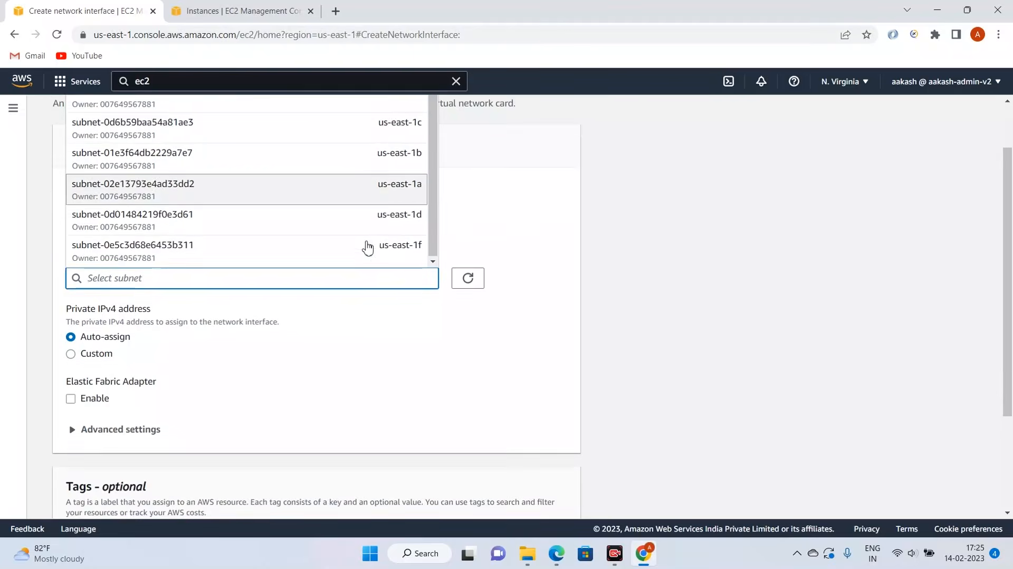
scroll(393, 317, up, 3)
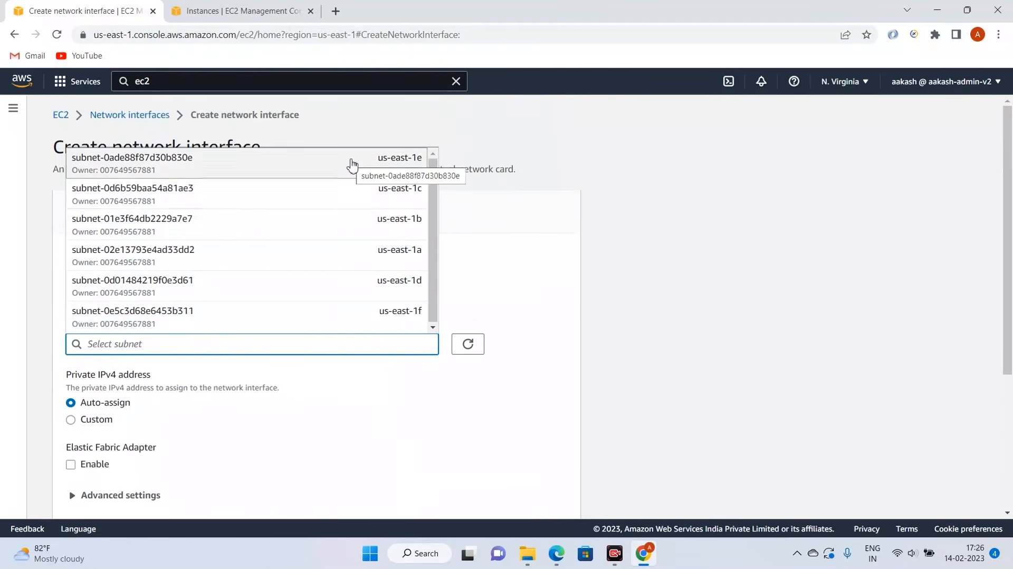
click(356, 226)
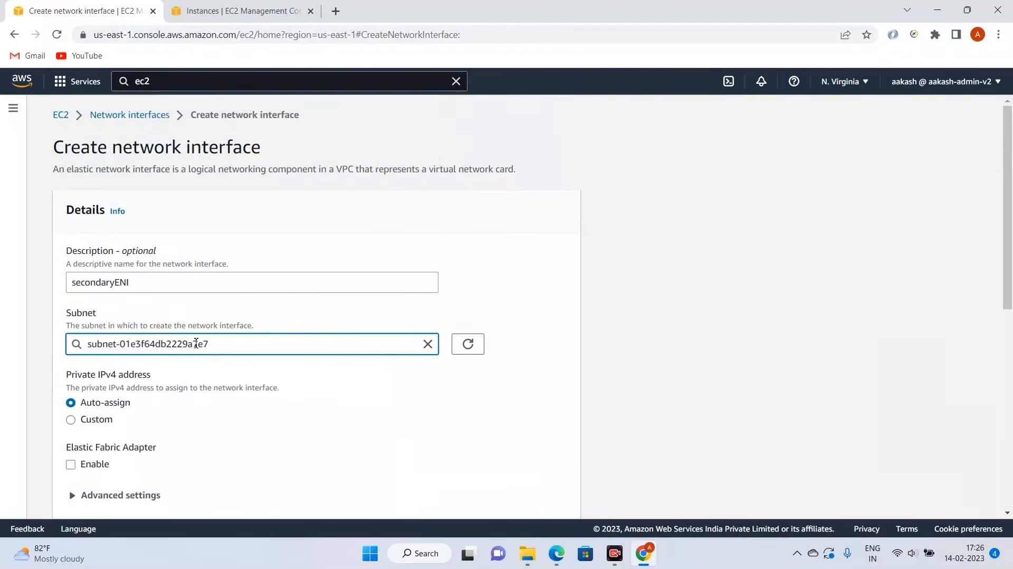
Step: Recheck MyFirstWebServer's availability zone against the us-east-1b subnet chosen for the new network interface
click(282, 14)
drag(567, 198, 256, 187)
click(84, 11)
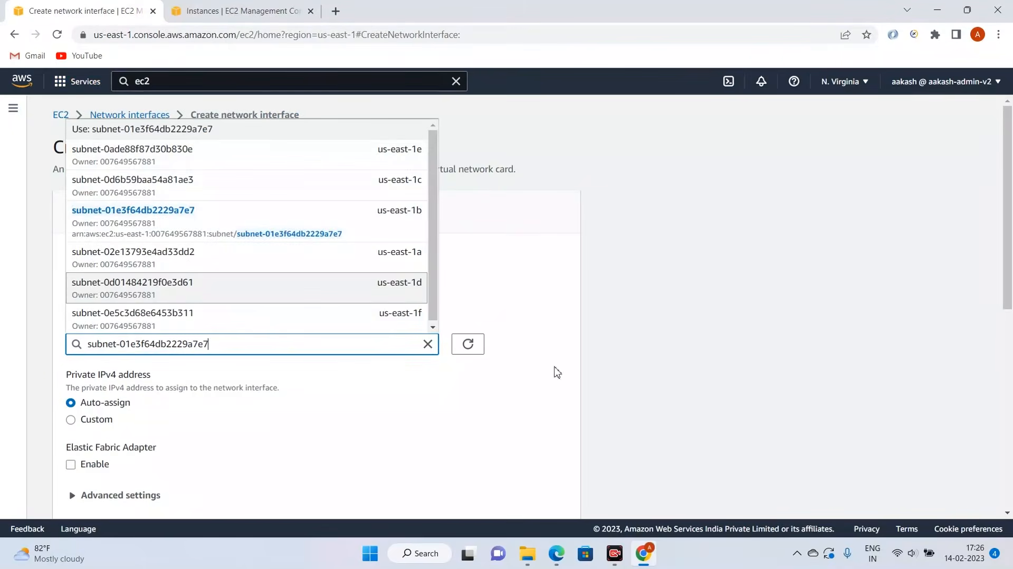
click(776, 301)
click(293, 353)
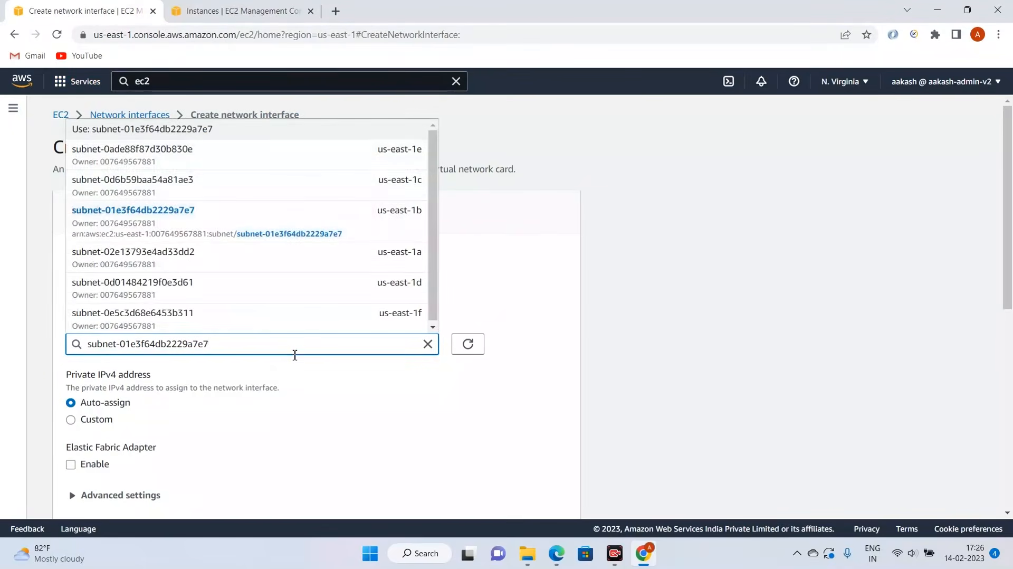
click(384, 227)
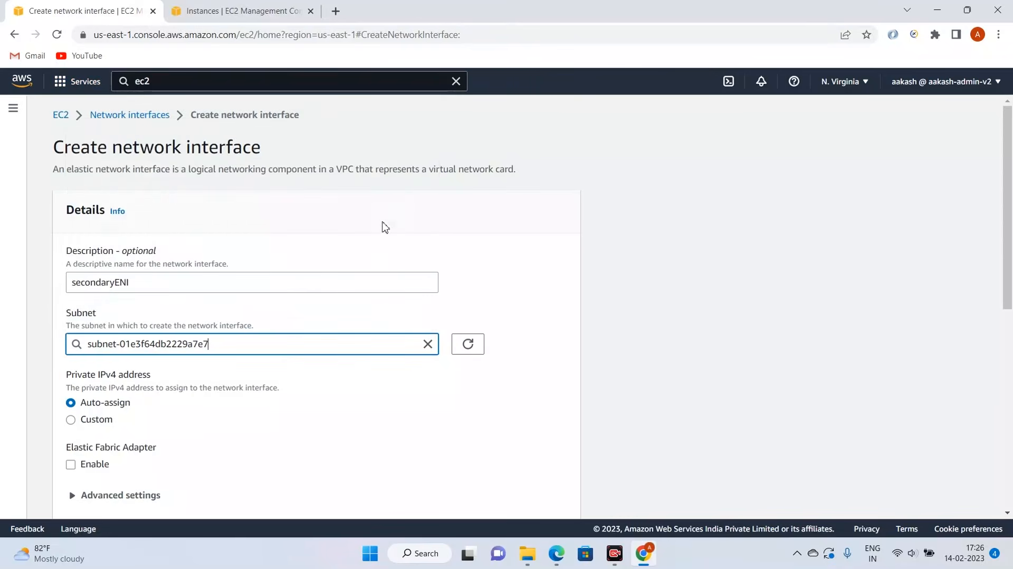
click(823, 307)
Step: Look over the security groups offered for the new interface and search MyFirstWebServer's networking details for the one it uses
scroll(100, 327, down, 4)
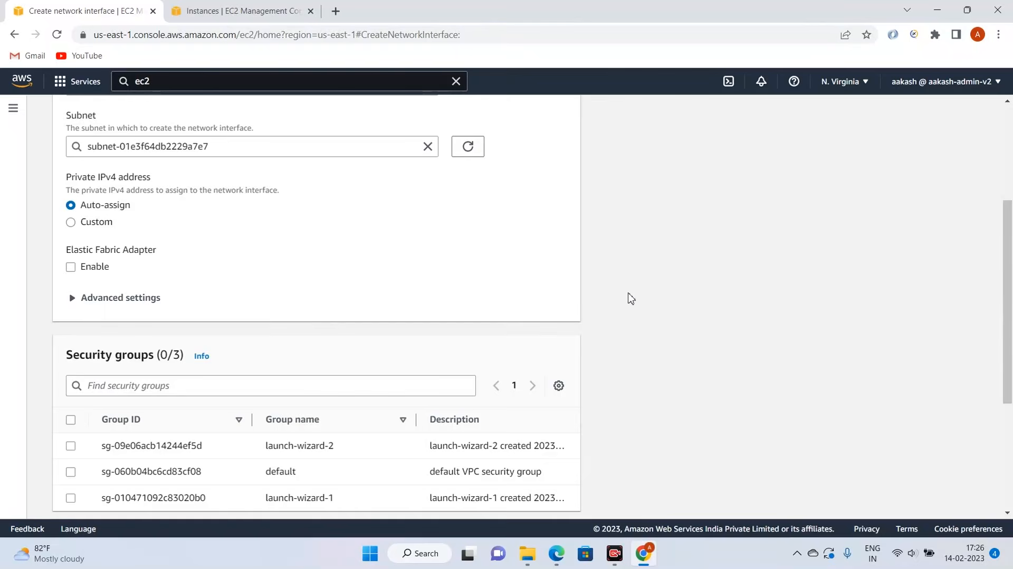
scroll(631, 298, down, 3)
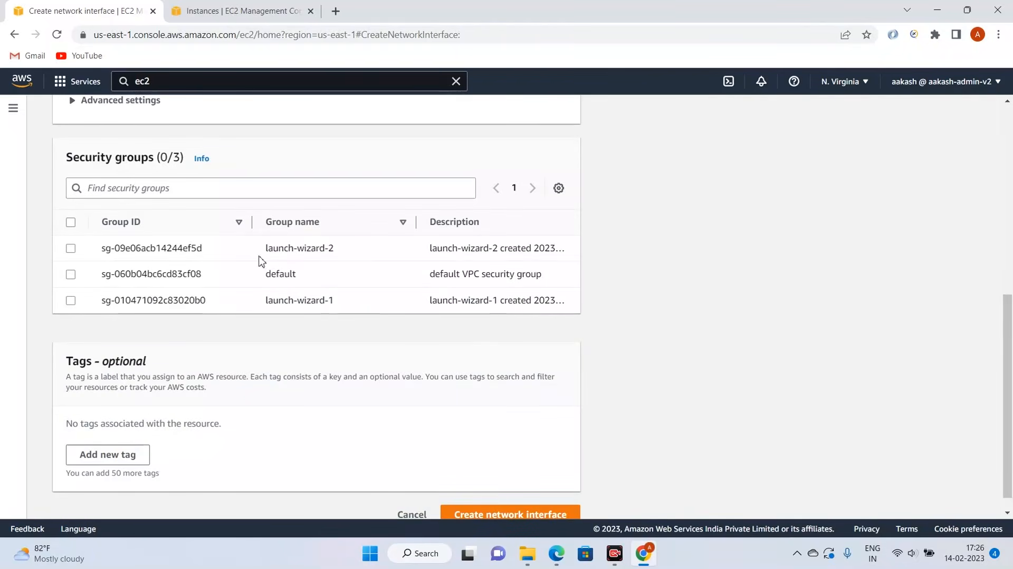
click(266, 7)
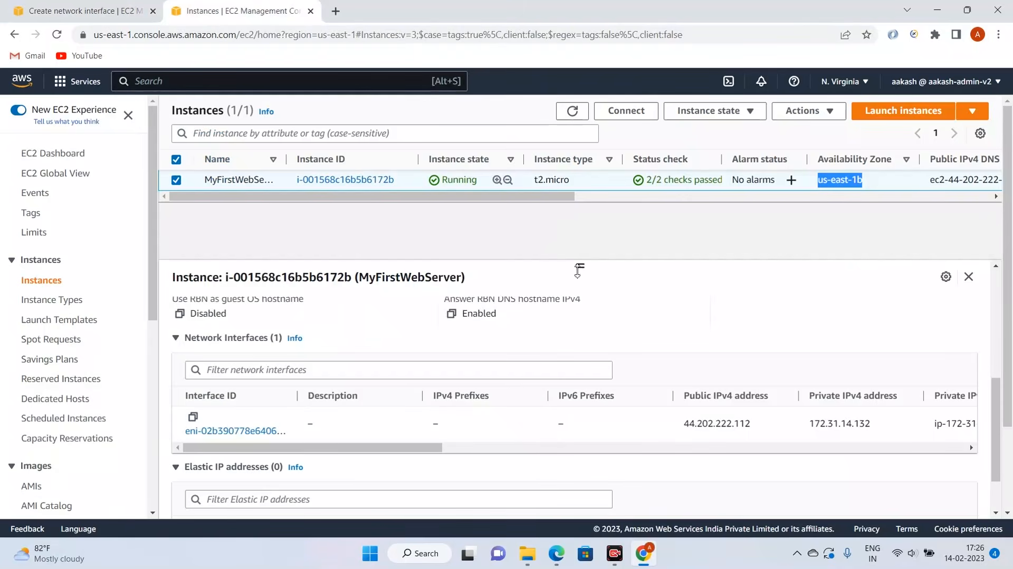
scroll(610, 427, down, 1)
scroll(610, 427, down, 1)
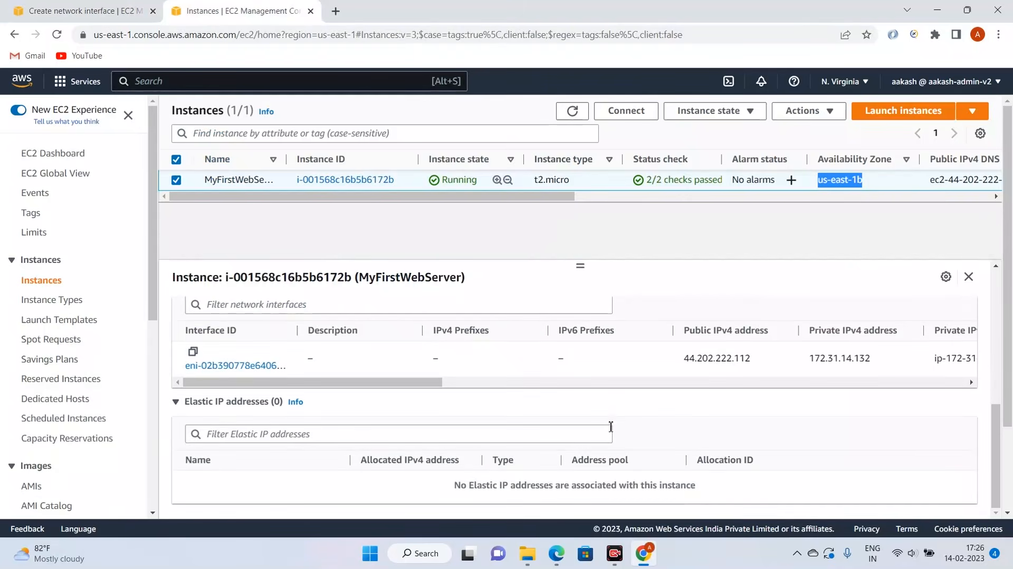
scroll(610, 430, up, 5)
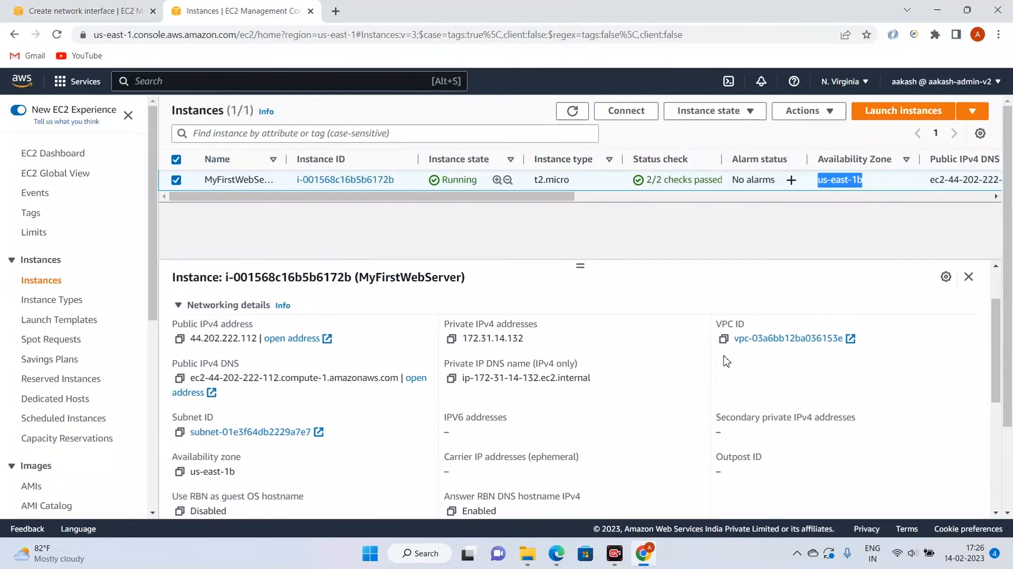
scroll(350, 451, down, 5)
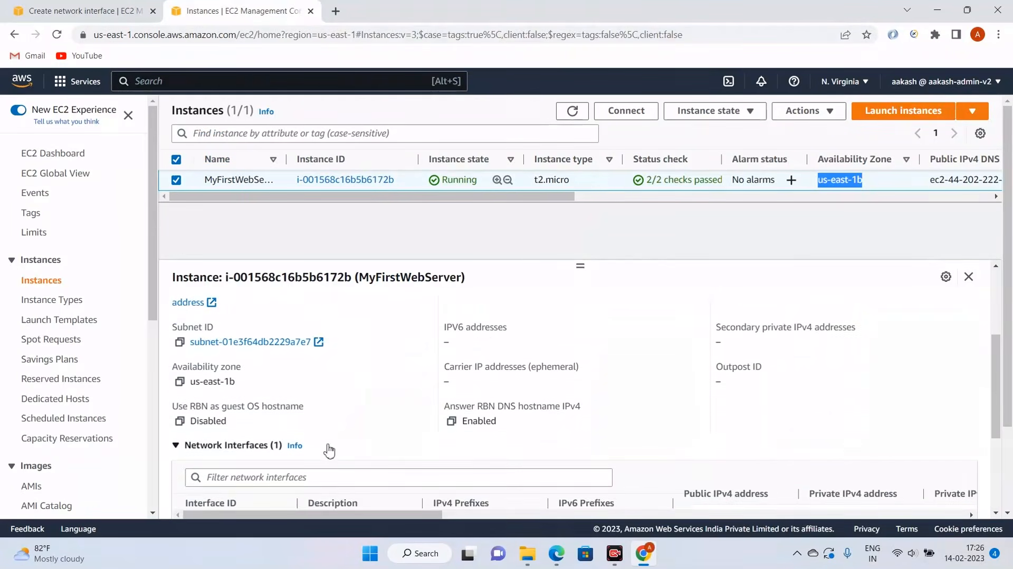
scroll(349, 445, down, 5)
scroll(419, 438, down, 1)
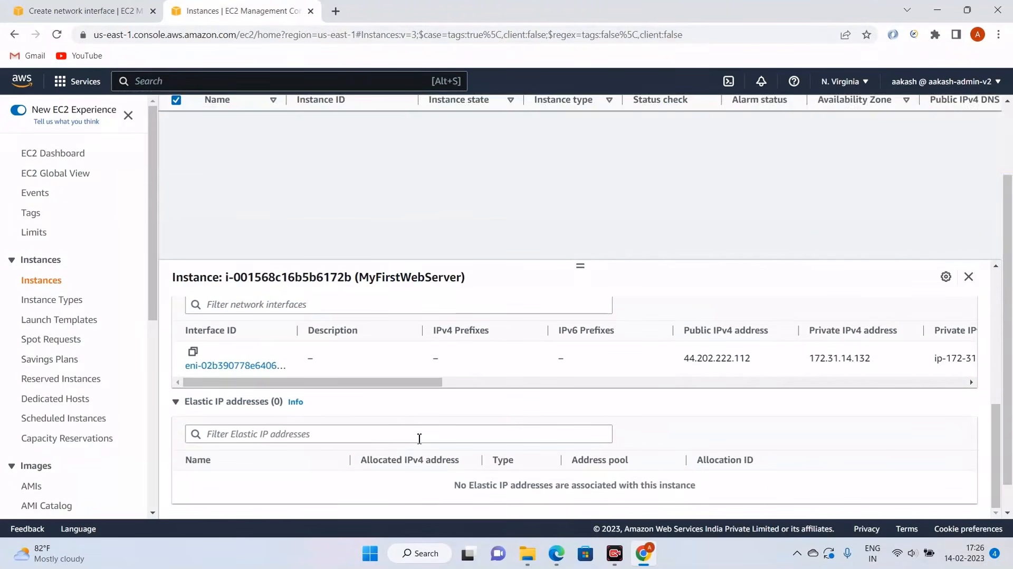
scroll(419, 438, up, 10)
scroll(430, 399, up, 1)
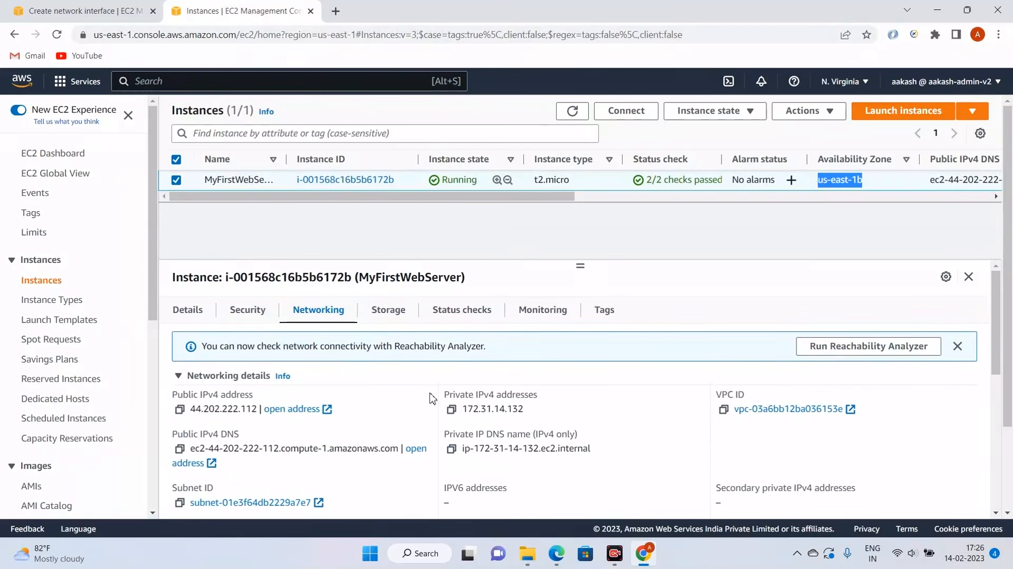
Step: Examine MyFirstWebServer's security group and its inbound rules
click(261, 315)
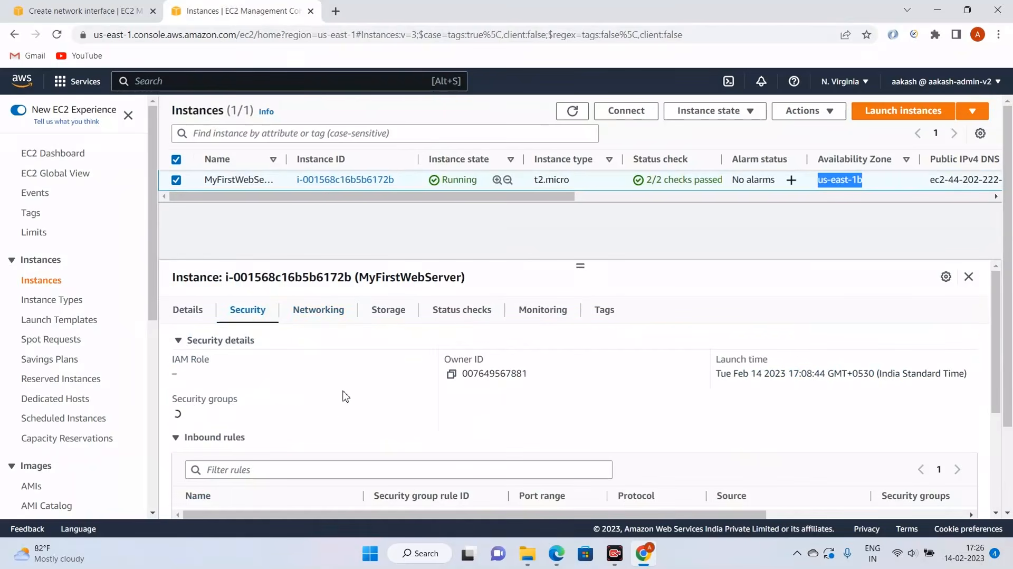
scroll(393, 395, down, 2)
scroll(535, 411, up, 1)
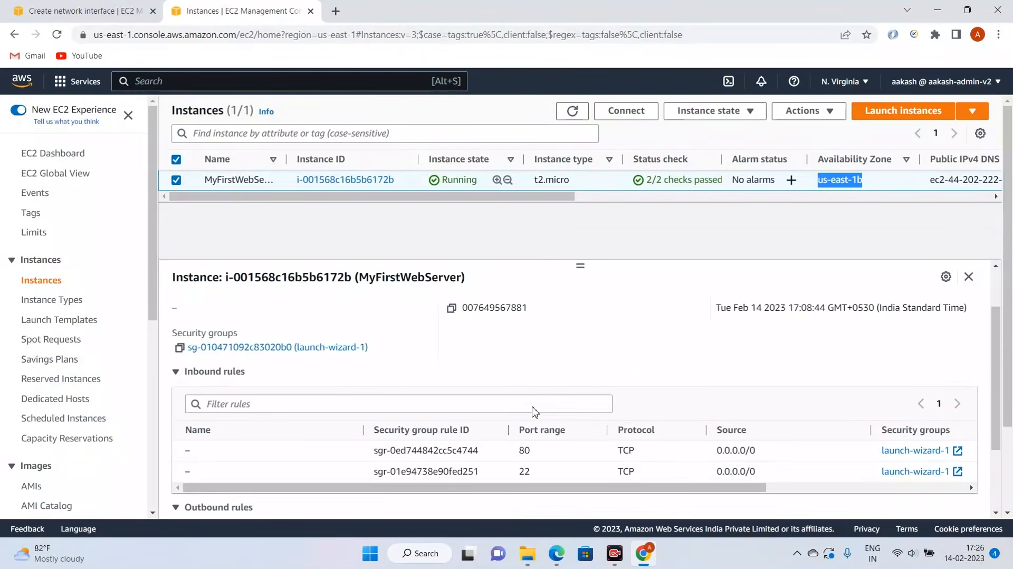
scroll(534, 407, down, 1)
drag(719, 422, 476, 417)
Step: Assign the launch-wizard-1 security group to secondaryENI and create the network interface
click(144, 3)
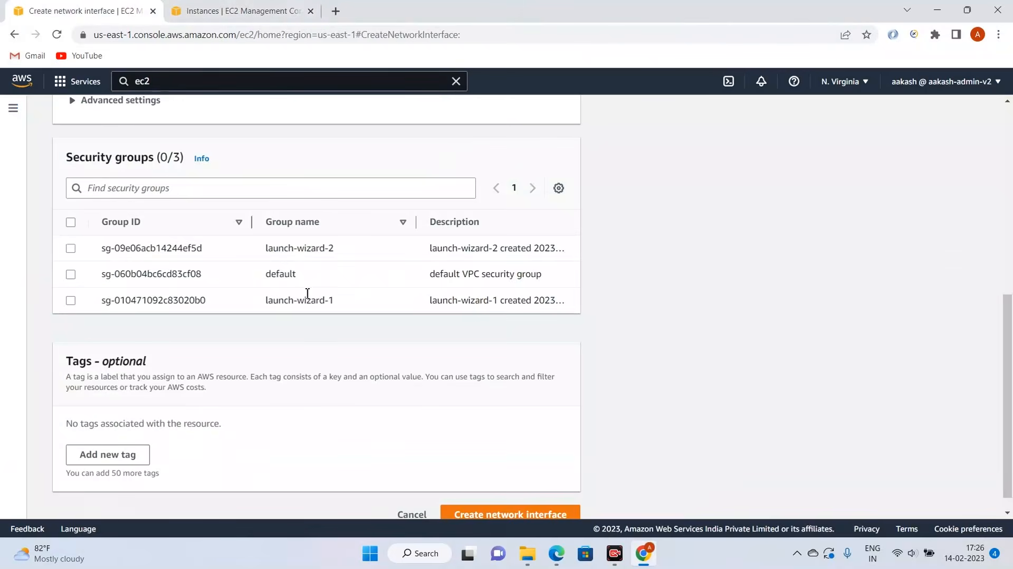
click(70, 300)
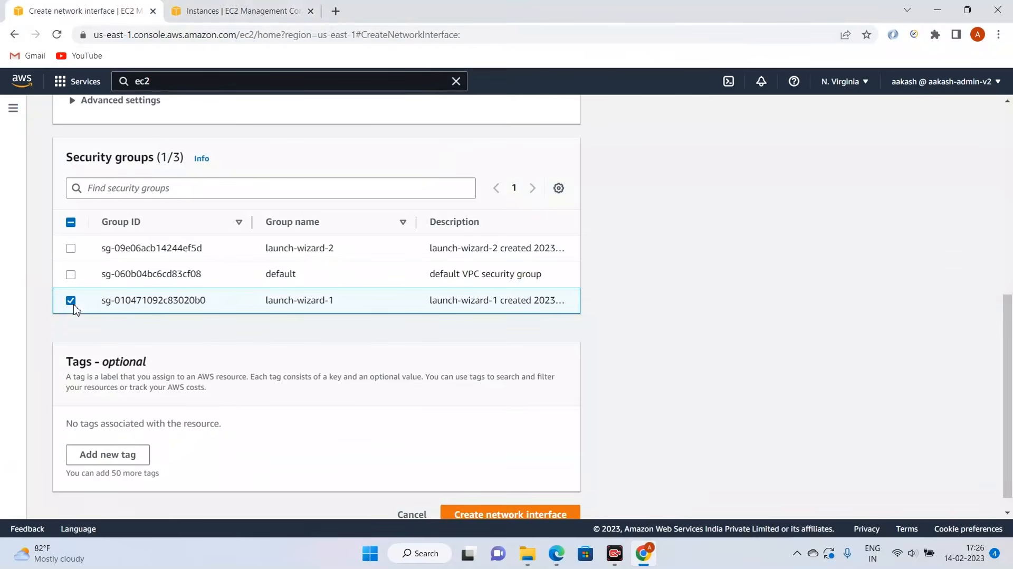
scroll(675, 447, down, 2)
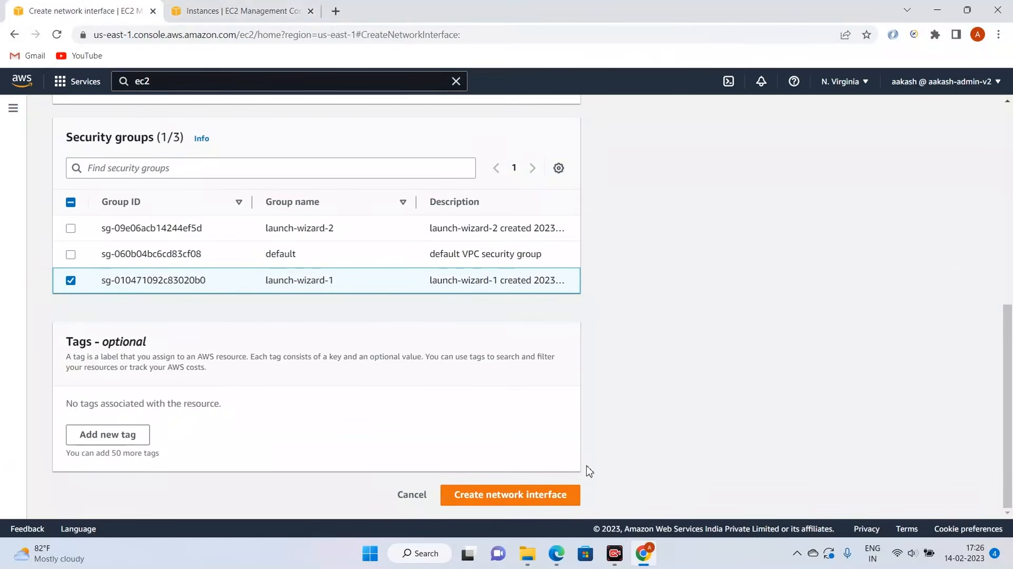
click(549, 497)
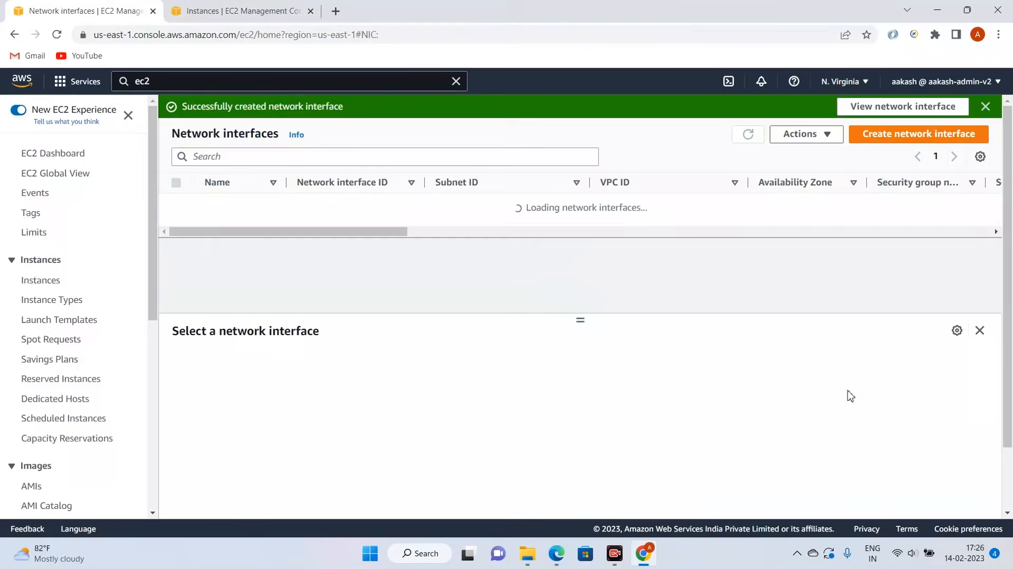
Step: Compare the entries in the Network interfaces list with MyFirstWebServer's instance details and security rules
drag(399, 240, 237, 262)
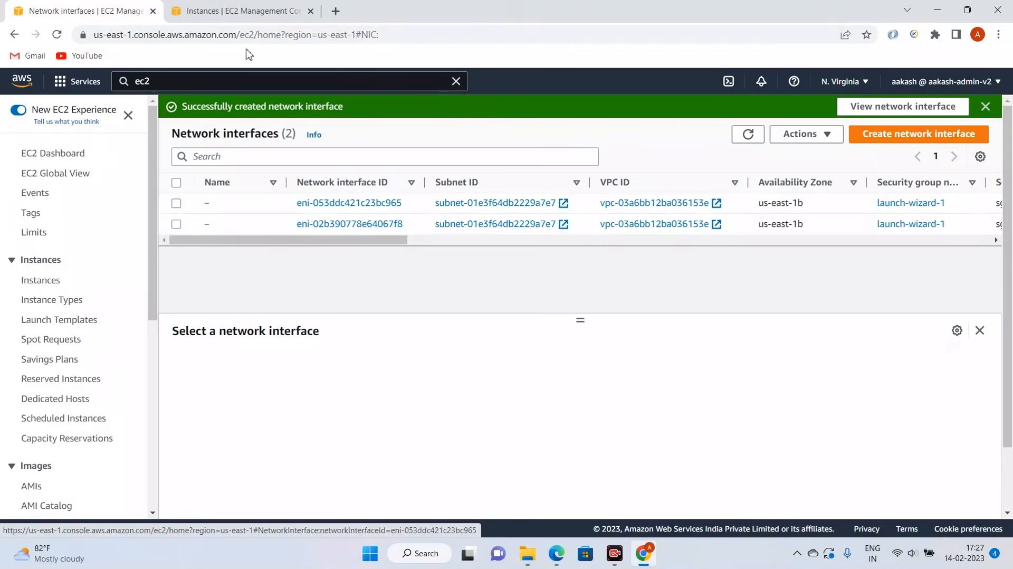
key(ctrl+Tab)
scroll(257, 204, right, 5)
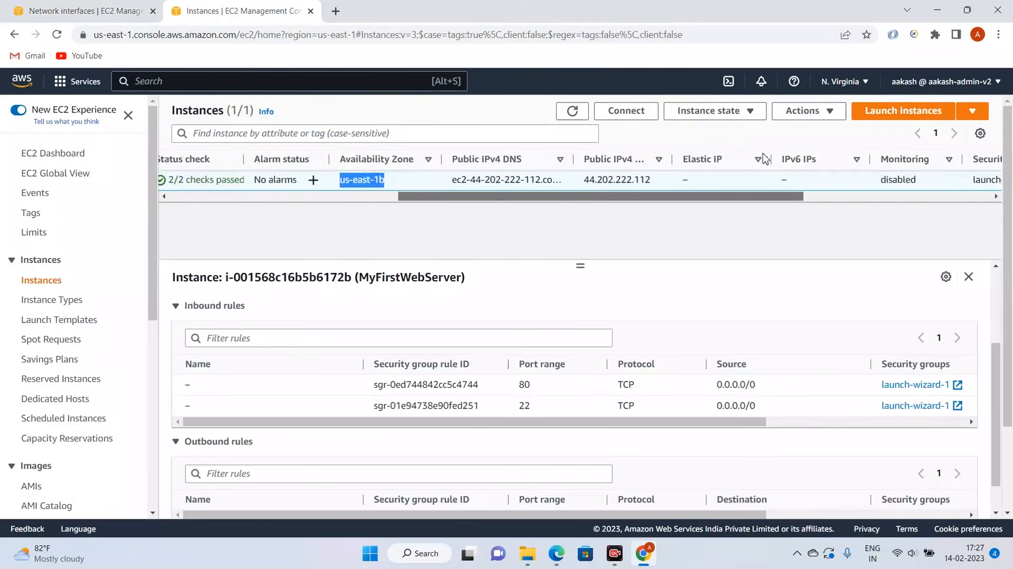
scroll(257, 204, left, 5)
scroll(404, 376, down, 1)
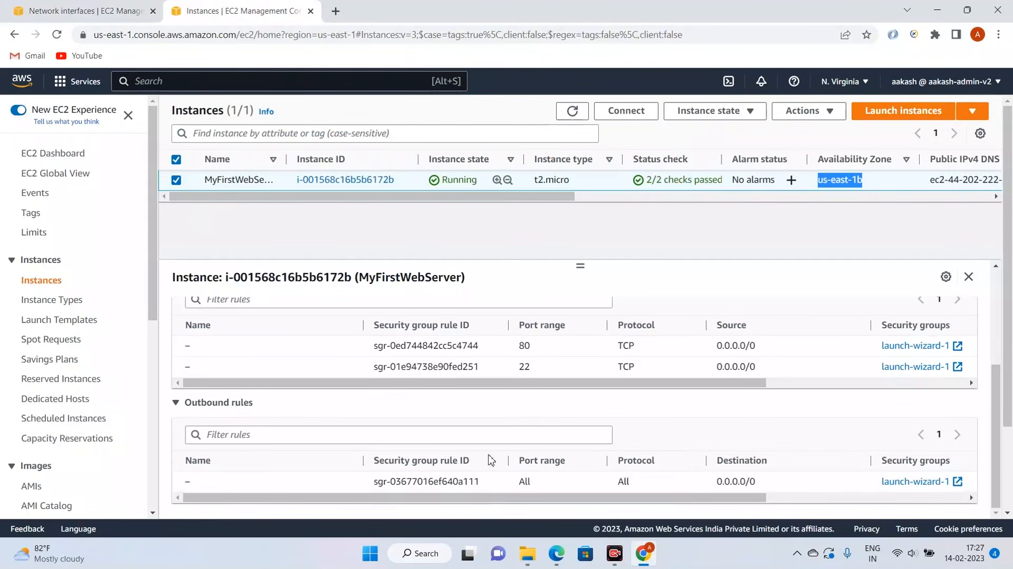
scroll(863, 364, up, 3)
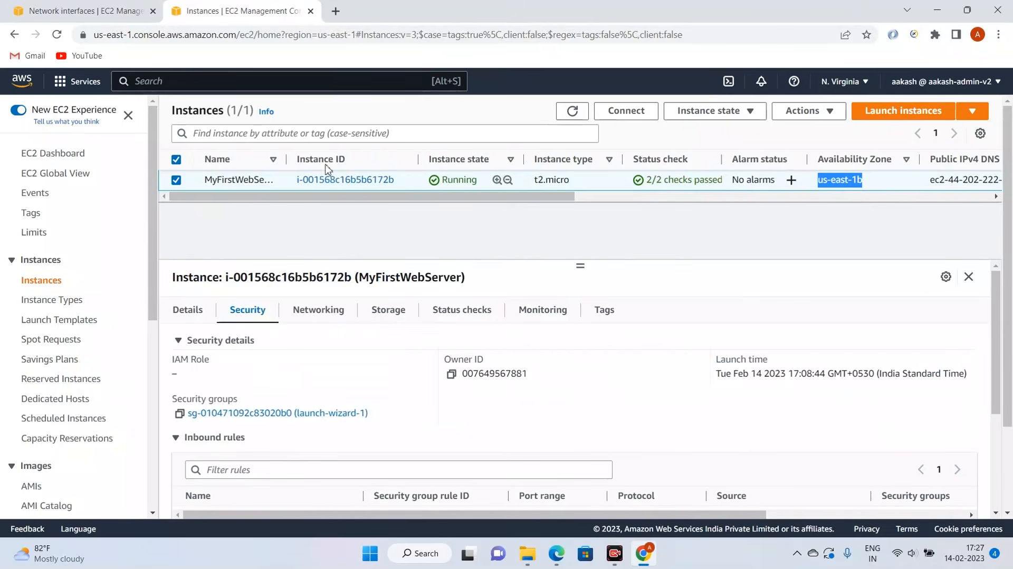
click(79, 10)
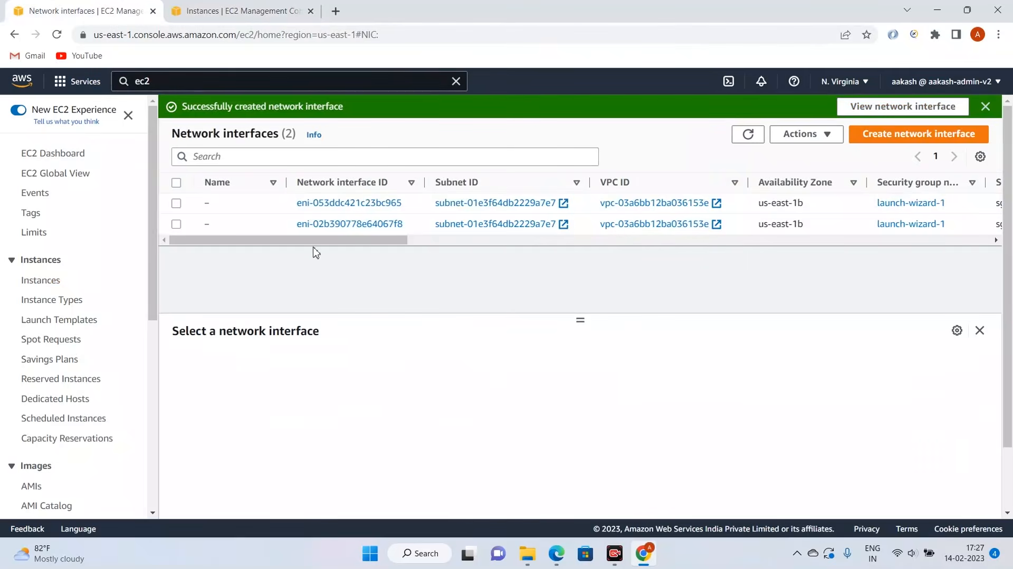
scroll(369, 245, right, 3)
scroll(317, 247, left, 3)
Step: Open the secondaryENI network interface and attach it to the MyFirstWebServer instance
click(341, 205)
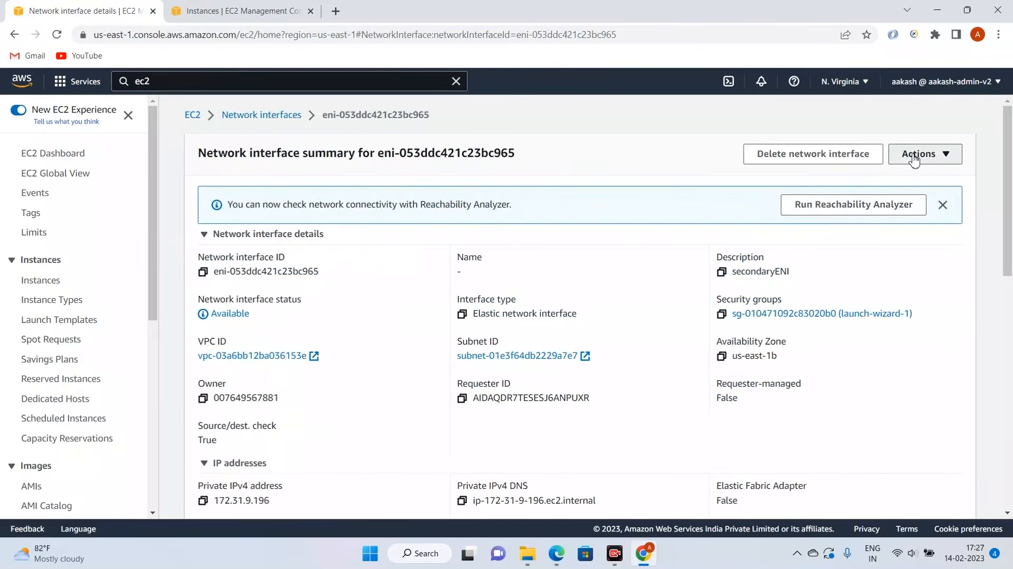
click(896, 159)
click(843, 182)
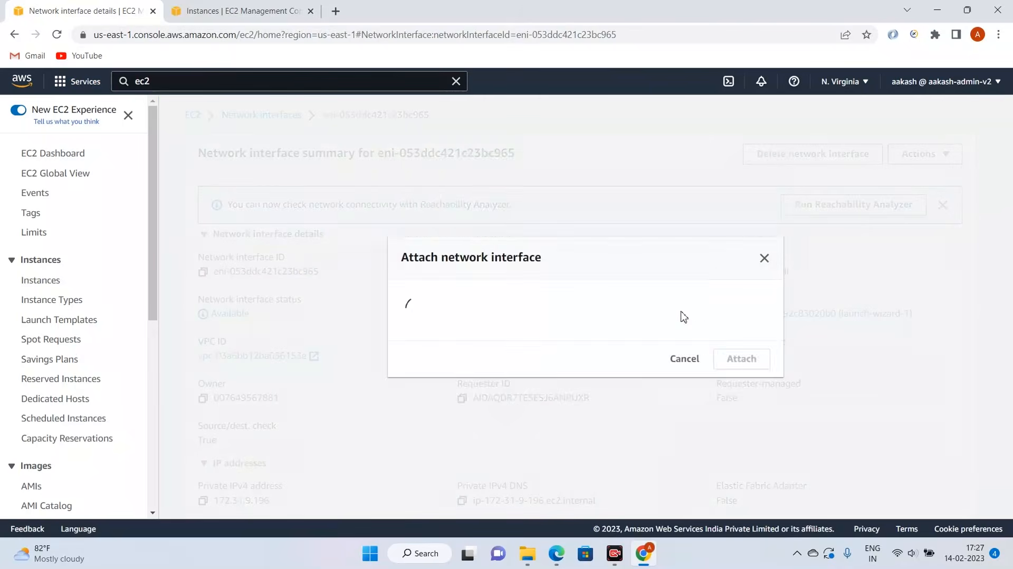
click(757, 275)
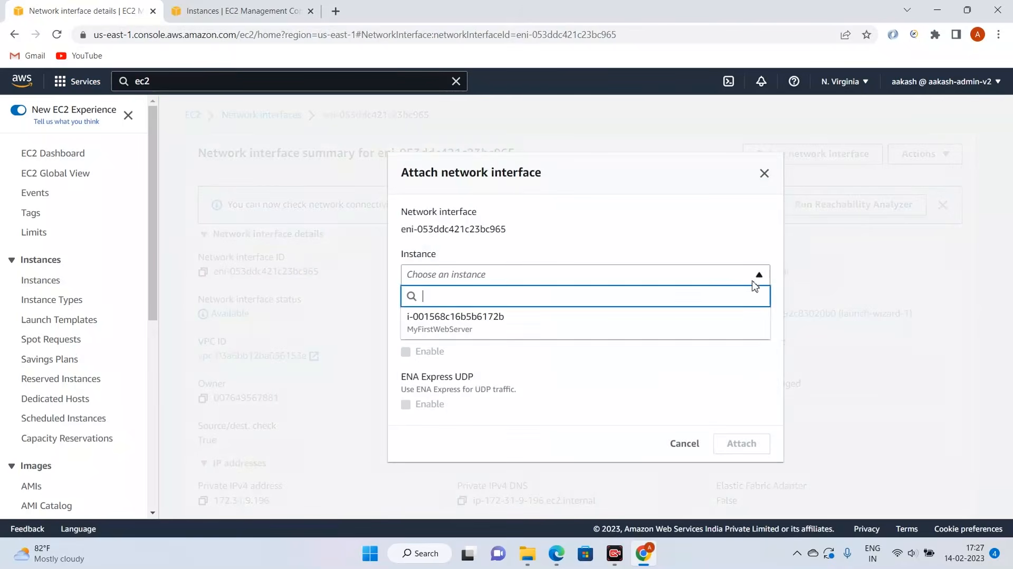
click(513, 334)
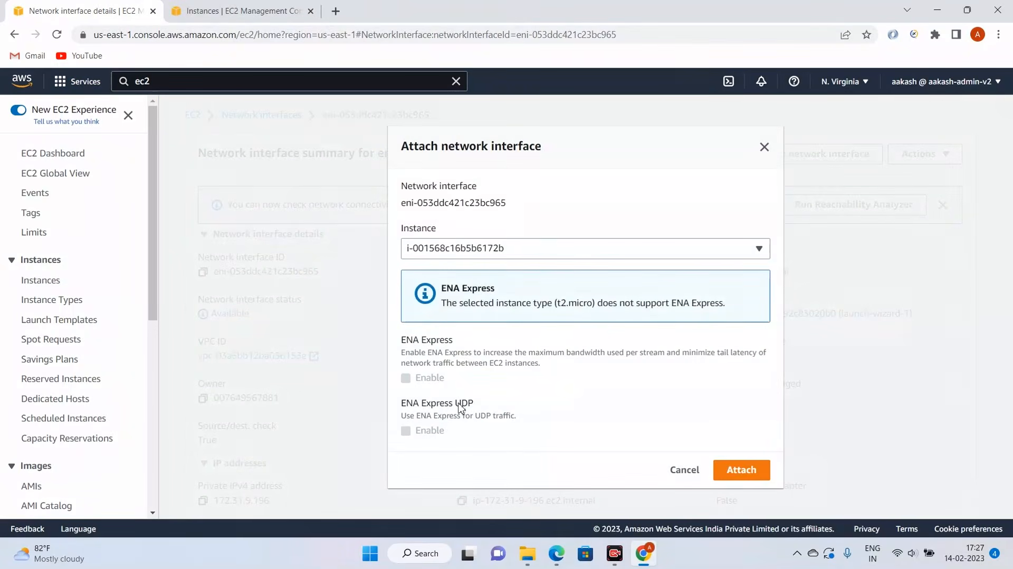
click(744, 477)
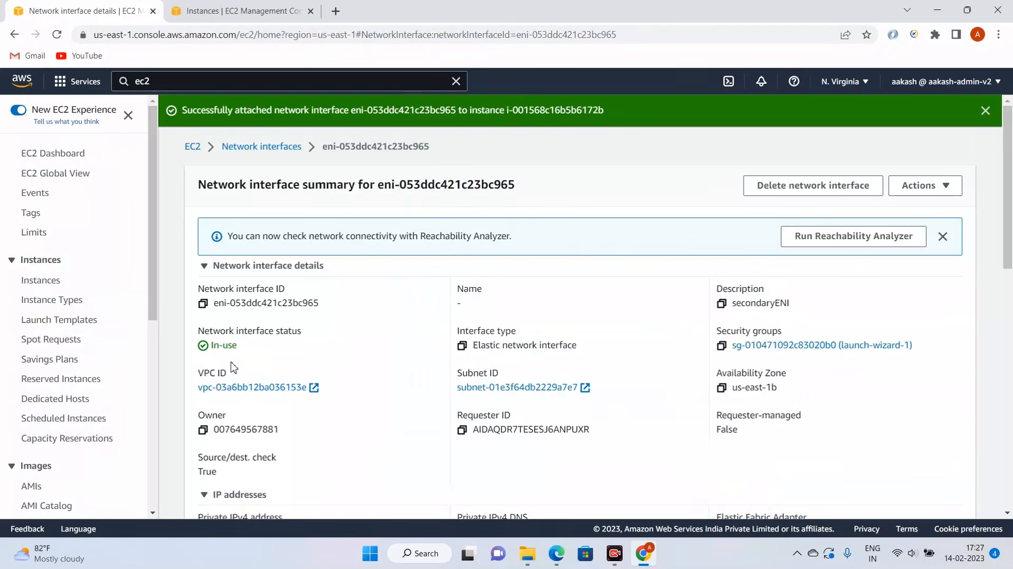
Step: Check MyFirstWebServer's attached network interfaces and refresh the Instances list
click(257, 8)
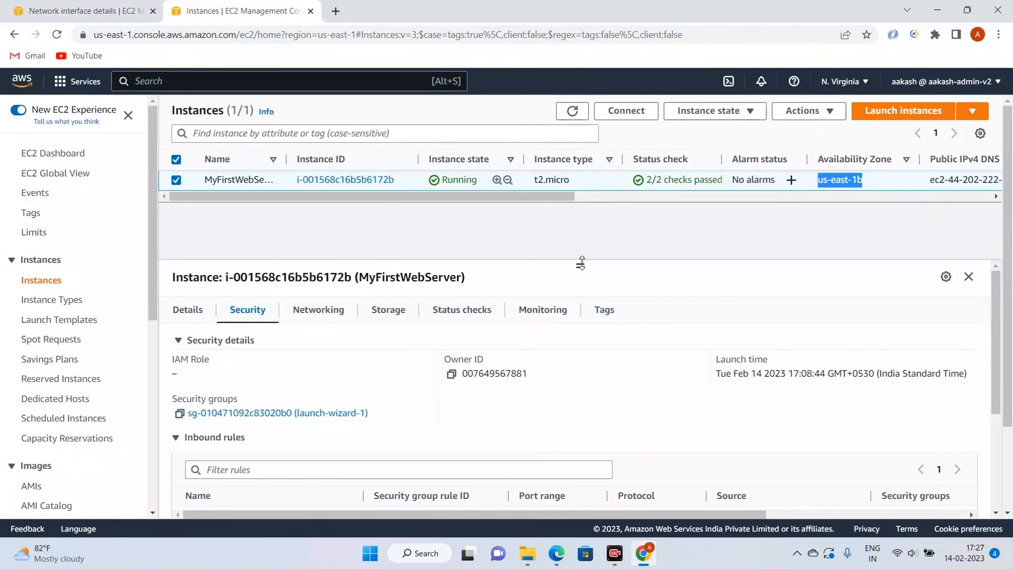
click(313, 312)
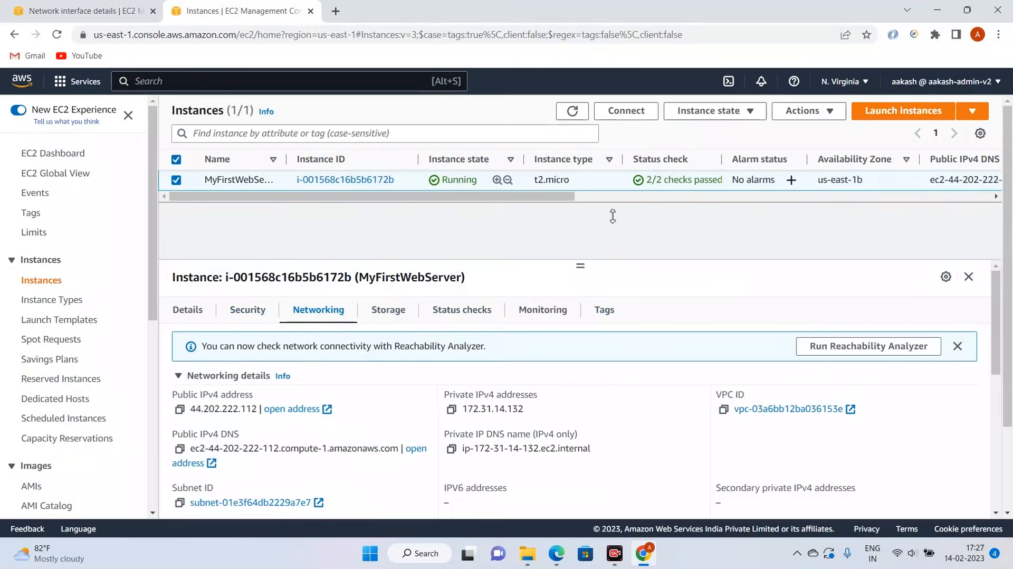
scroll(666, 472, down, 10)
scroll(360, 420, up, 1)
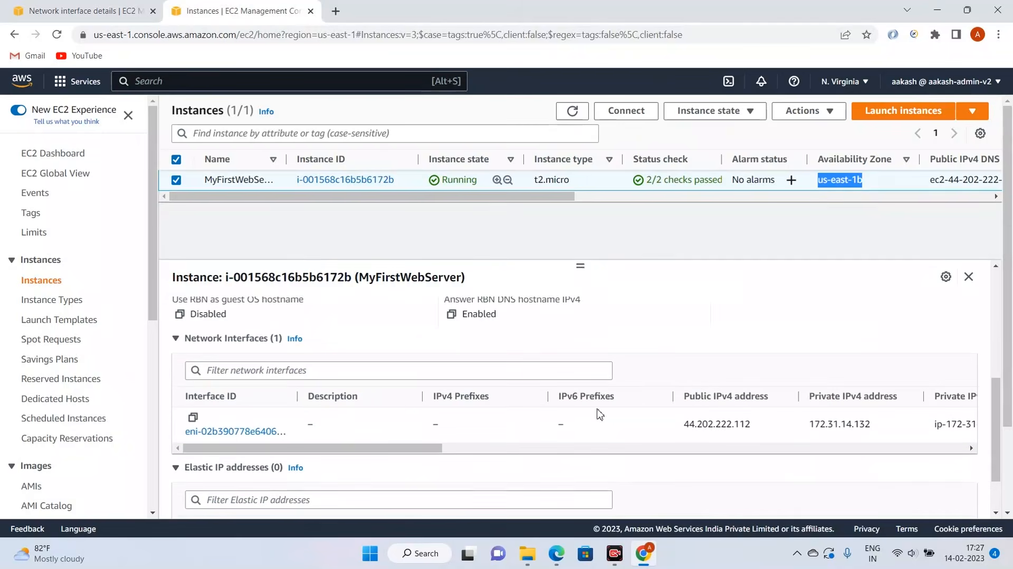
click(573, 113)
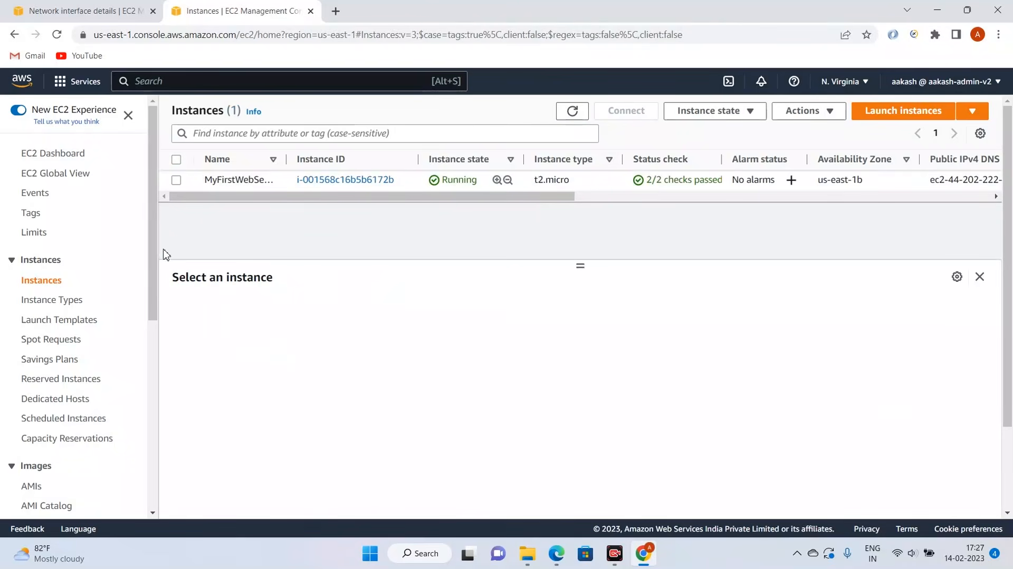
Step: Examine MyFirstWebServer's networking details, checking the secondaryENI entry and its IP addresses under Network Interfaces
click(179, 182)
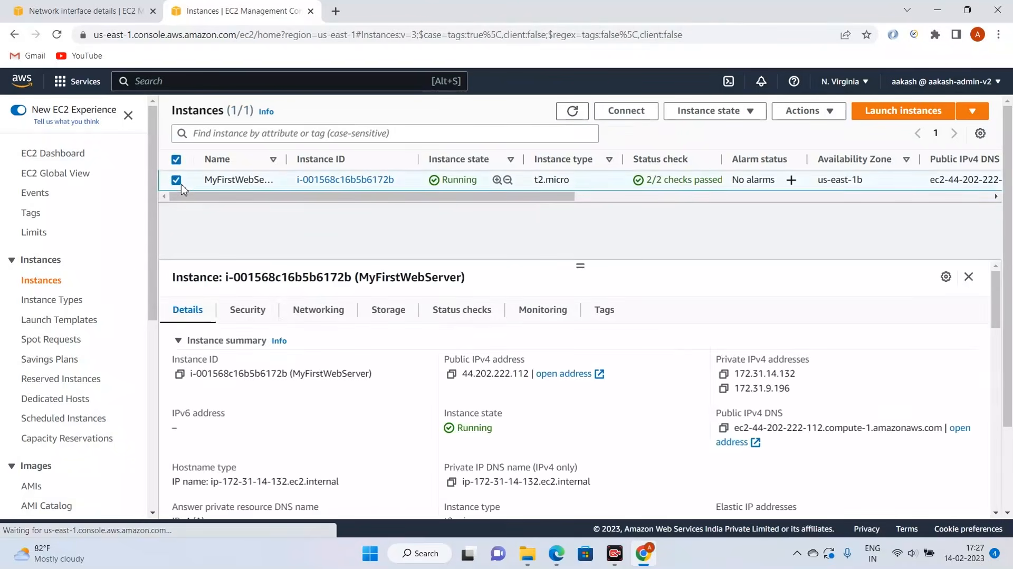
click(305, 315)
scroll(511, 393, down, 5)
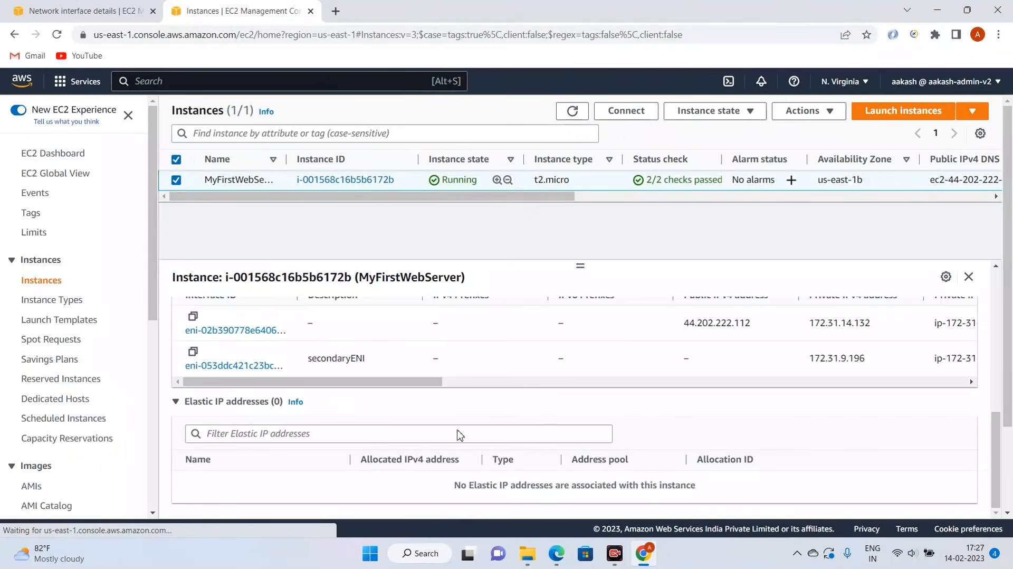
scroll(383, 426, up, 1)
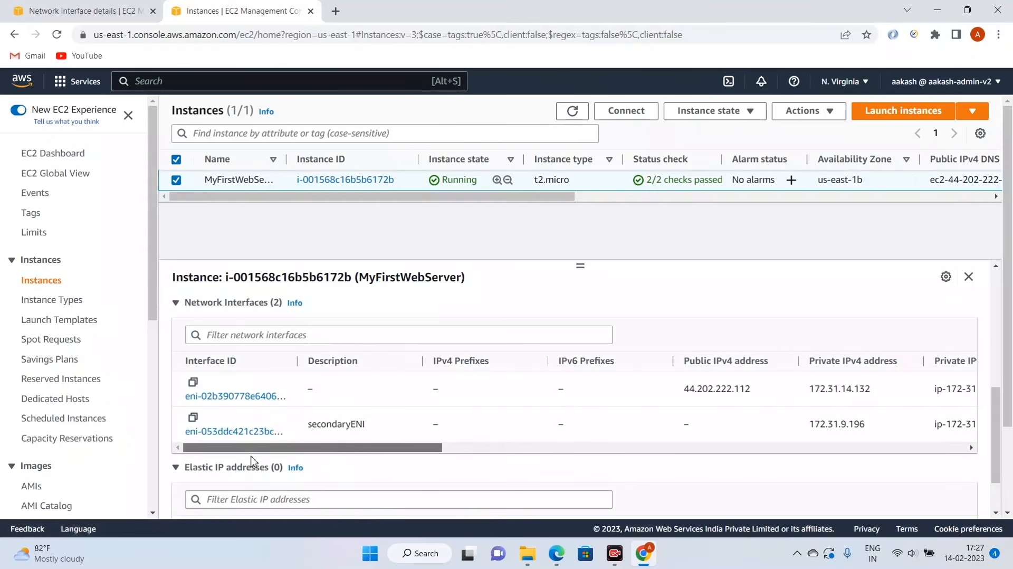
double_click(317, 429)
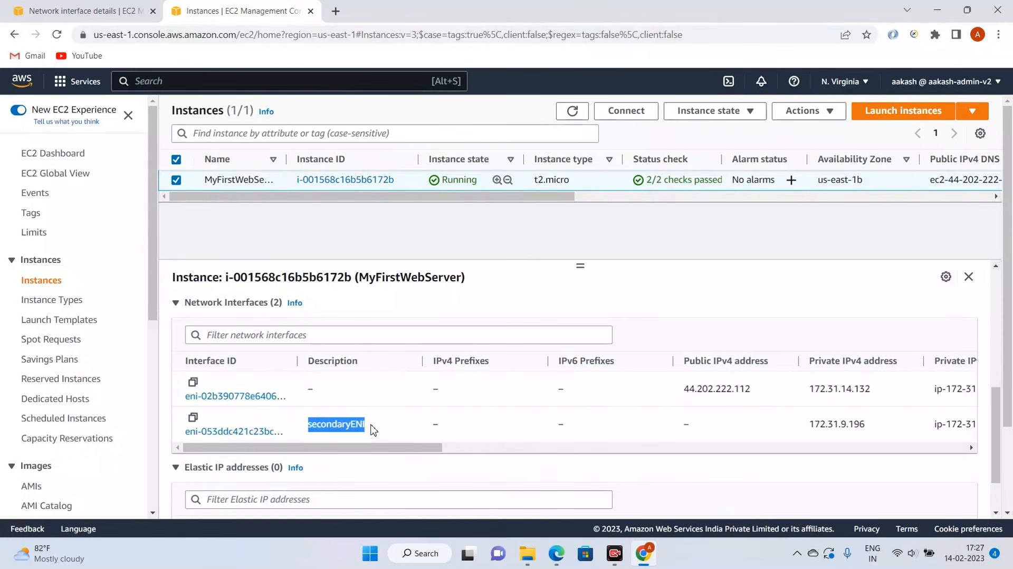
drag(389, 447, 498, 393)
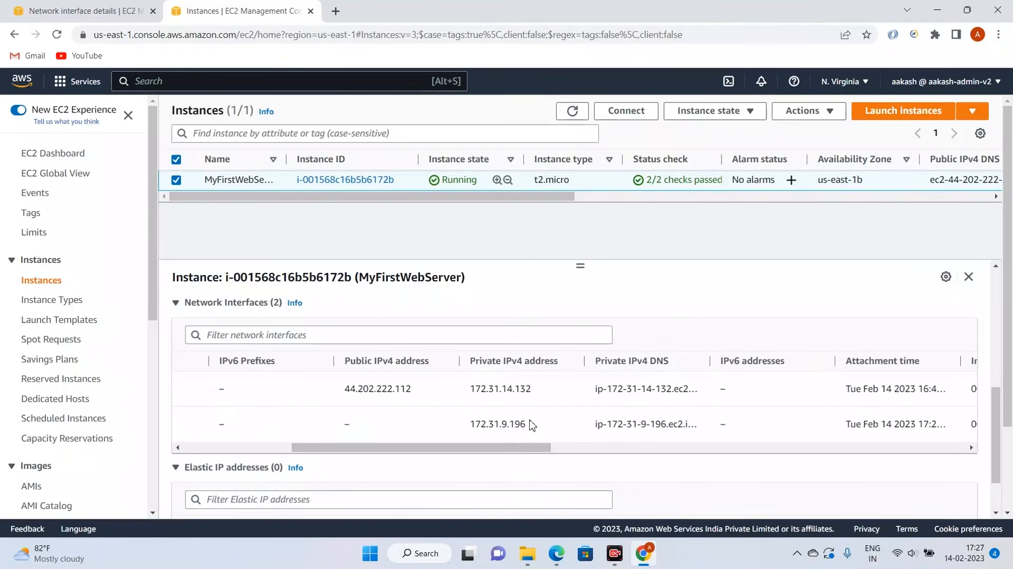
double_click(346, 424)
drag(402, 448, 165, 482)
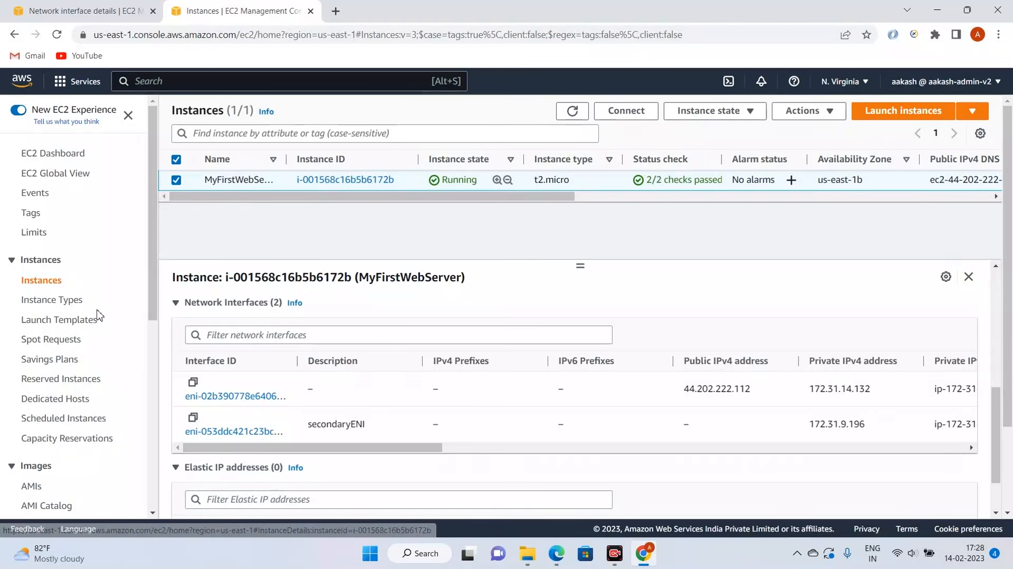
Step: Detach the secondaryENI network interface from the MyFirstWebServer instance without forcing the detachment
click(46, 5)
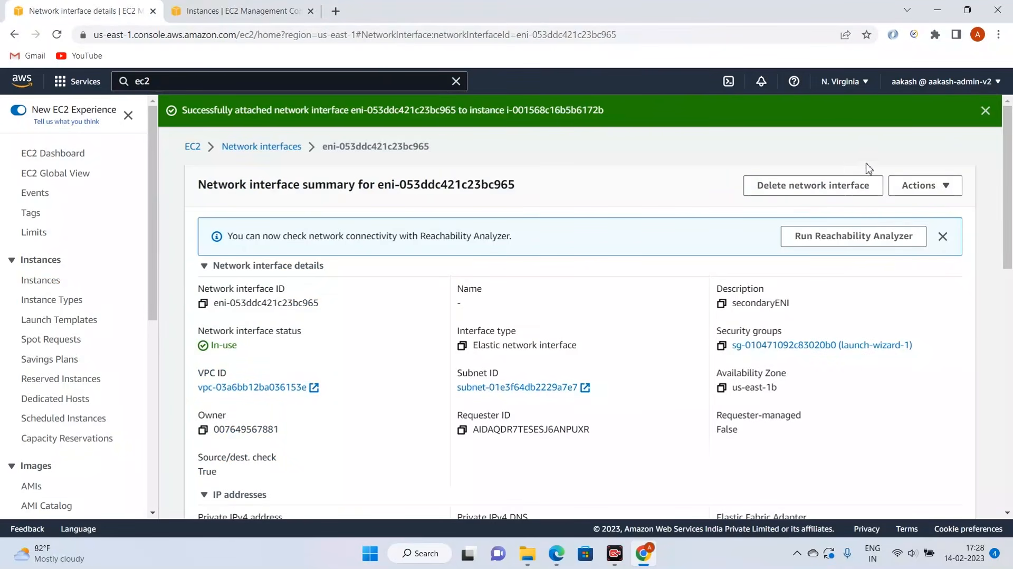
click(944, 186)
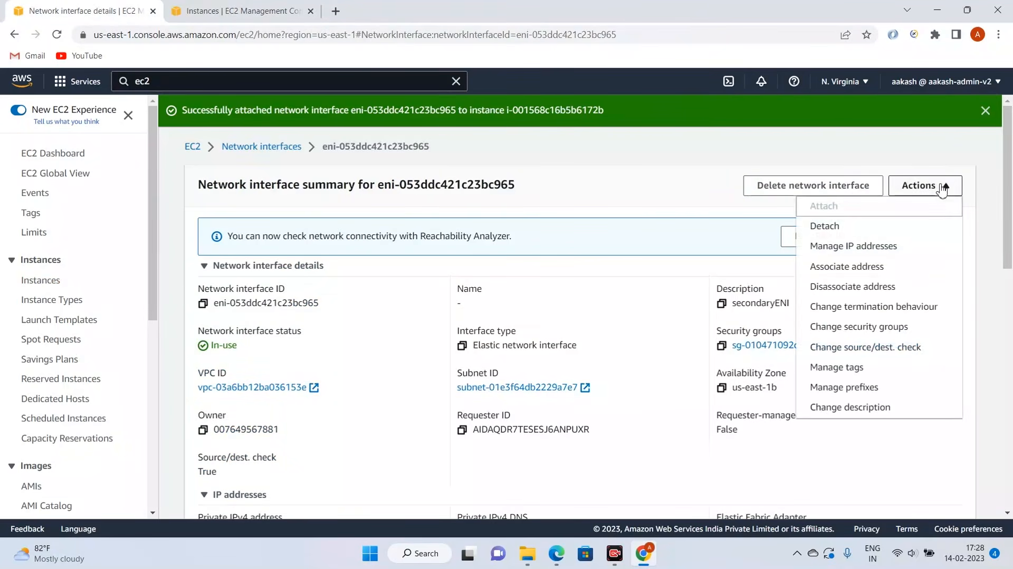
click(868, 224)
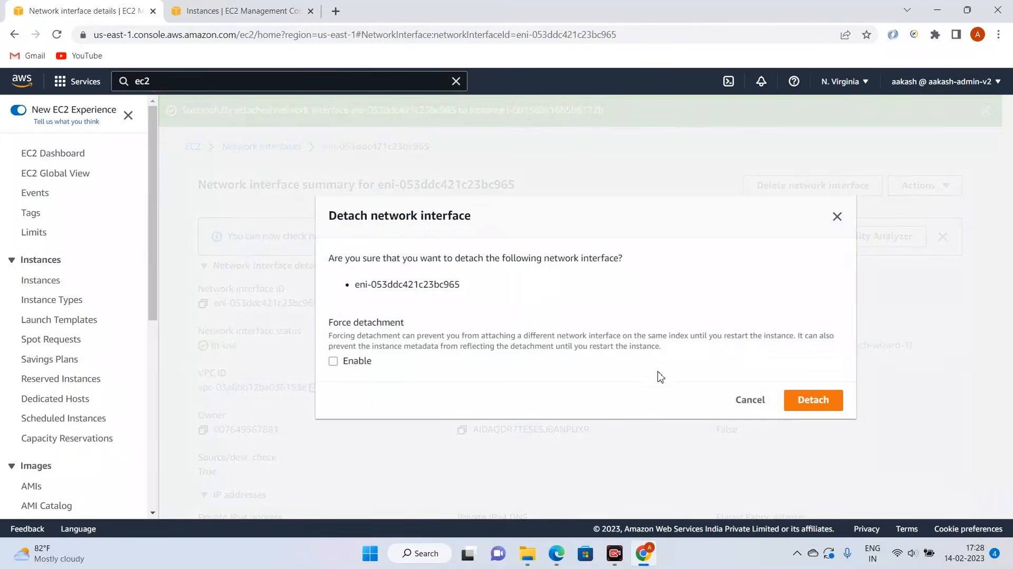
click(818, 403)
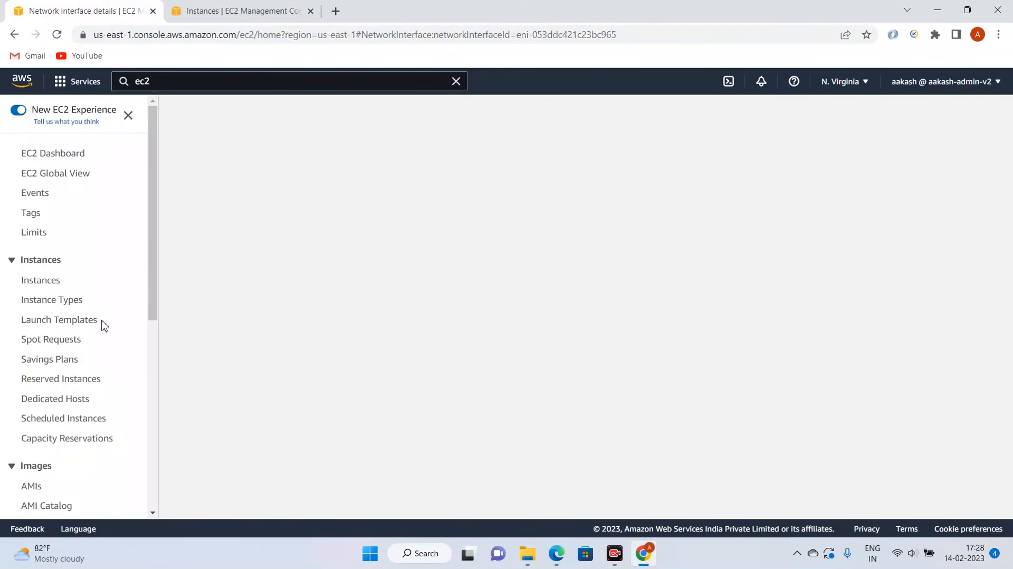
Step: Open the Network Interfaces list and return to MyFirstWebServer's networking details
scroll(104, 332, down, 7)
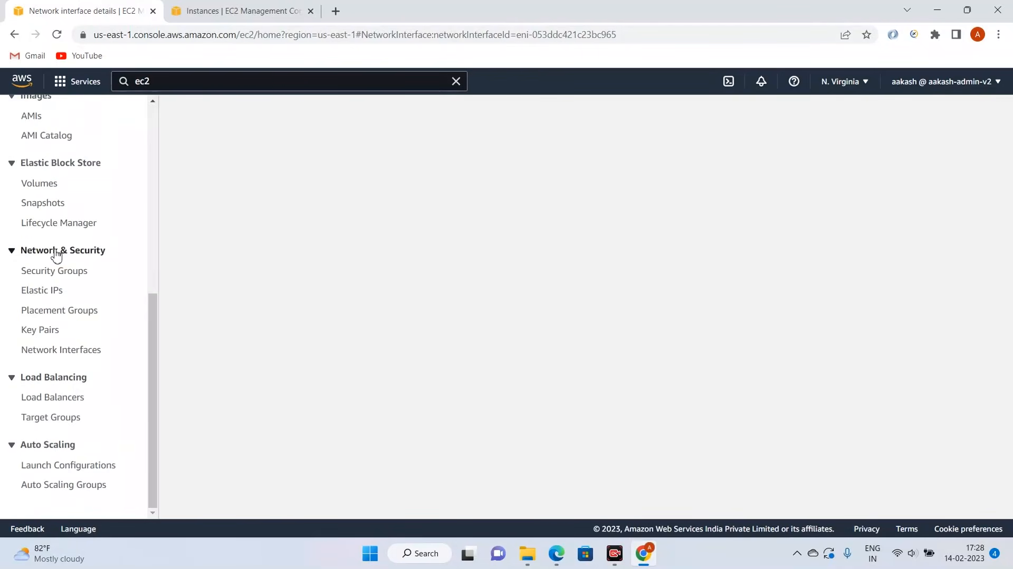
click(67, 350)
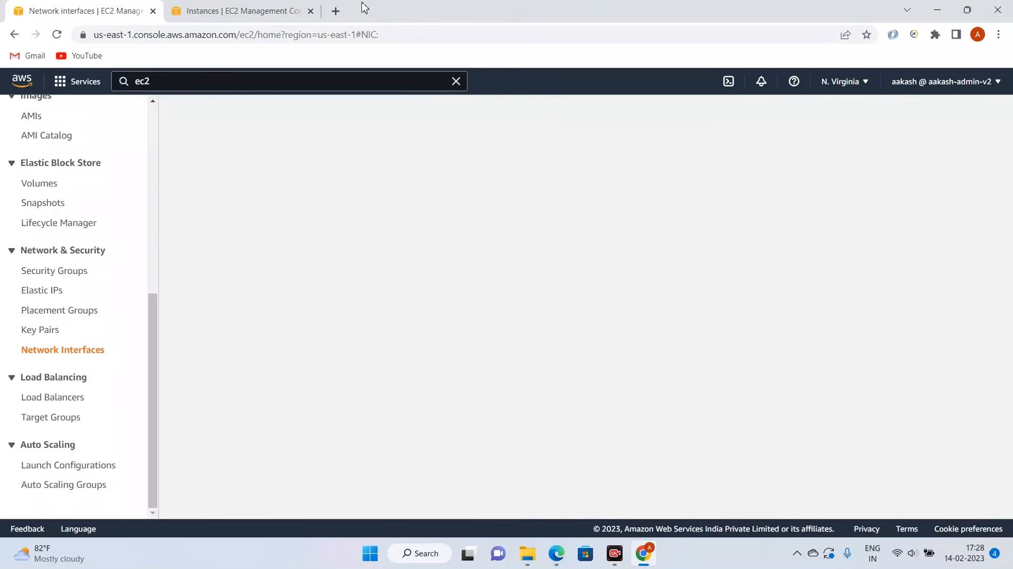
click(274, 7)
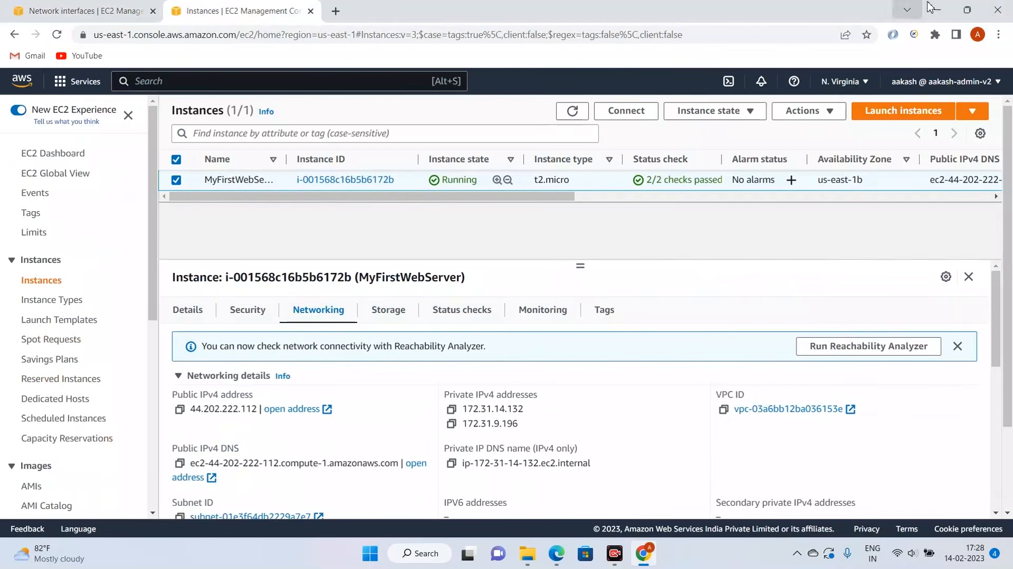
Step: Switch to the Complete AWS Masterclass presentation in PowerPoint and open slide 85, Hibernation in EC2
click(557, 552)
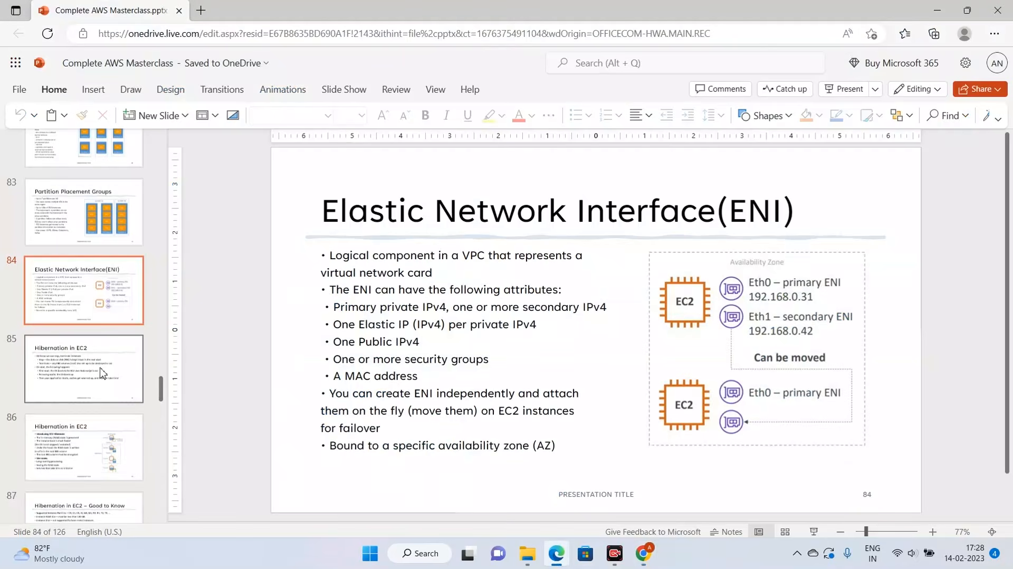
click(84, 369)
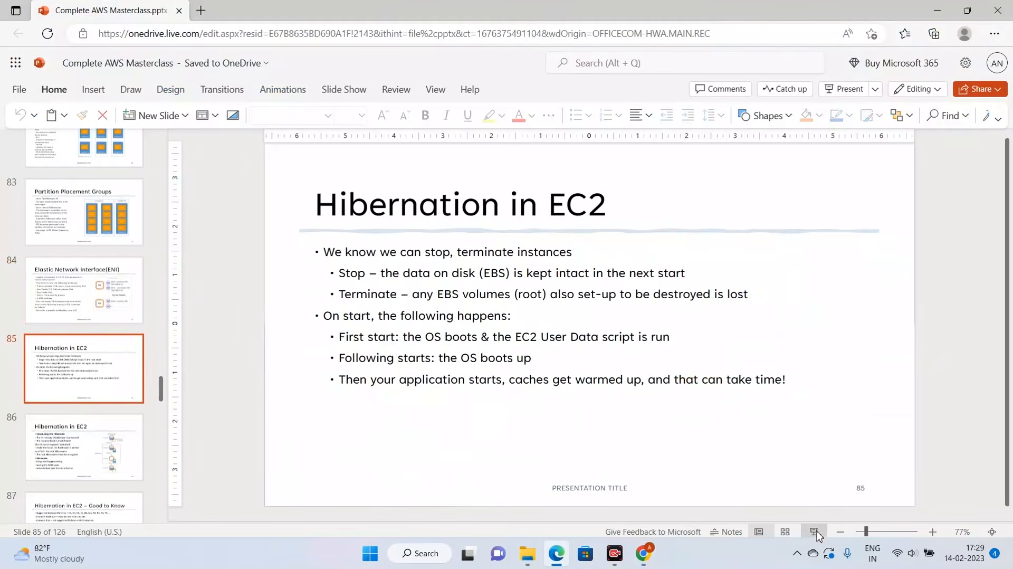